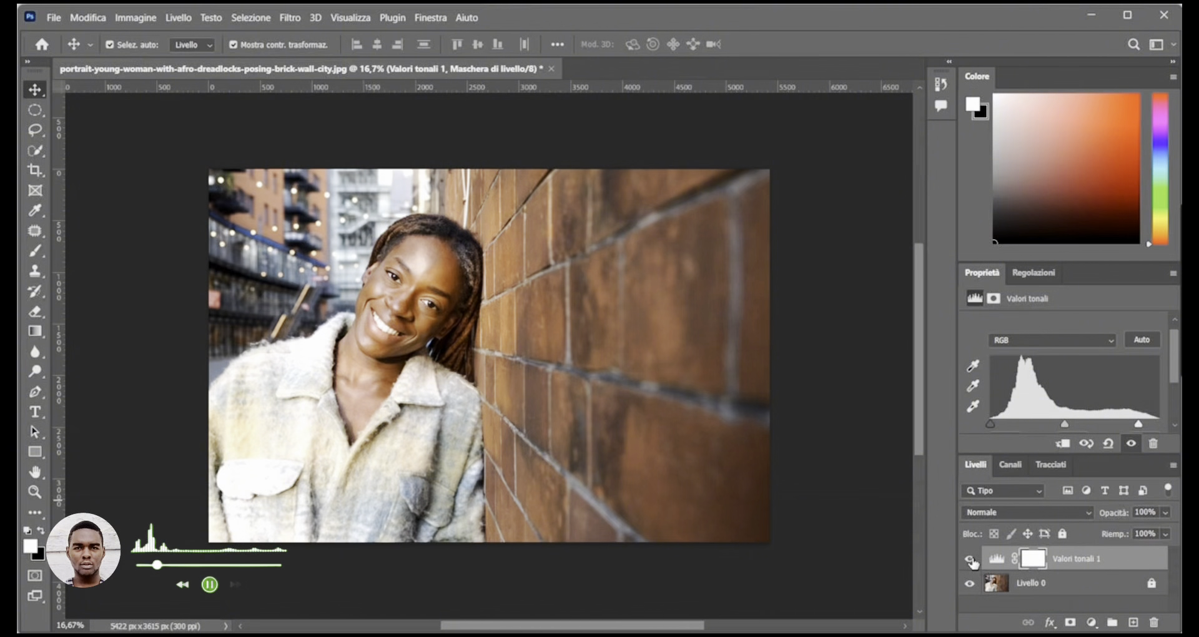
# - Compare the photo with and without the Valori tonali 1 adjustment layer, and close the document without saving
pyautogui.click(971, 559)
pyautogui.click(971, 560)
pyautogui.click(552, 69)
pyautogui.click(641, 267)
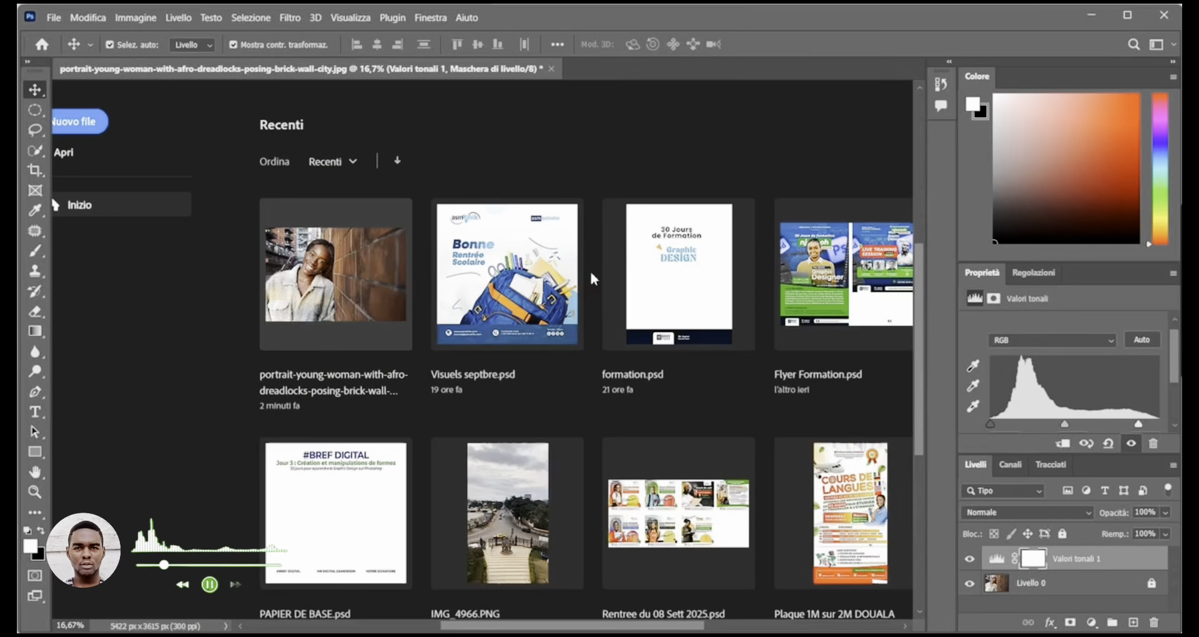
# - Open the portrait-young-woman-with-afro-dreadlocks-posing-brick-wall-city photo from the Téléchargements folder, keeping its embedded Adobe RGB (1998) profile
pyautogui.click(54, 18)
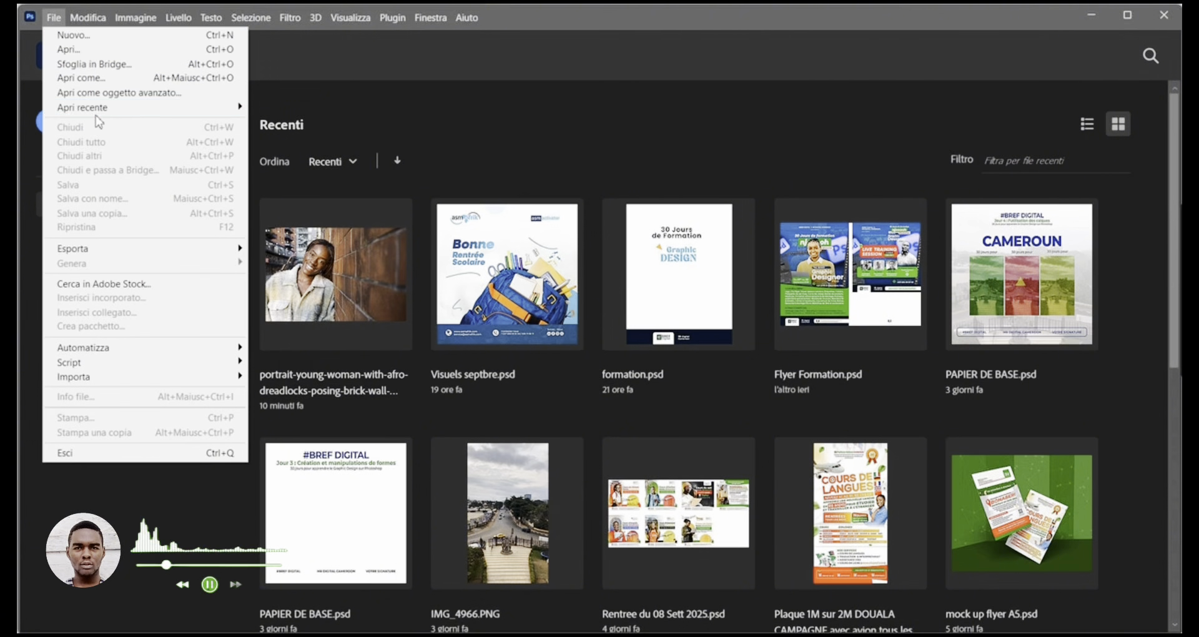
pyautogui.click(97, 50)
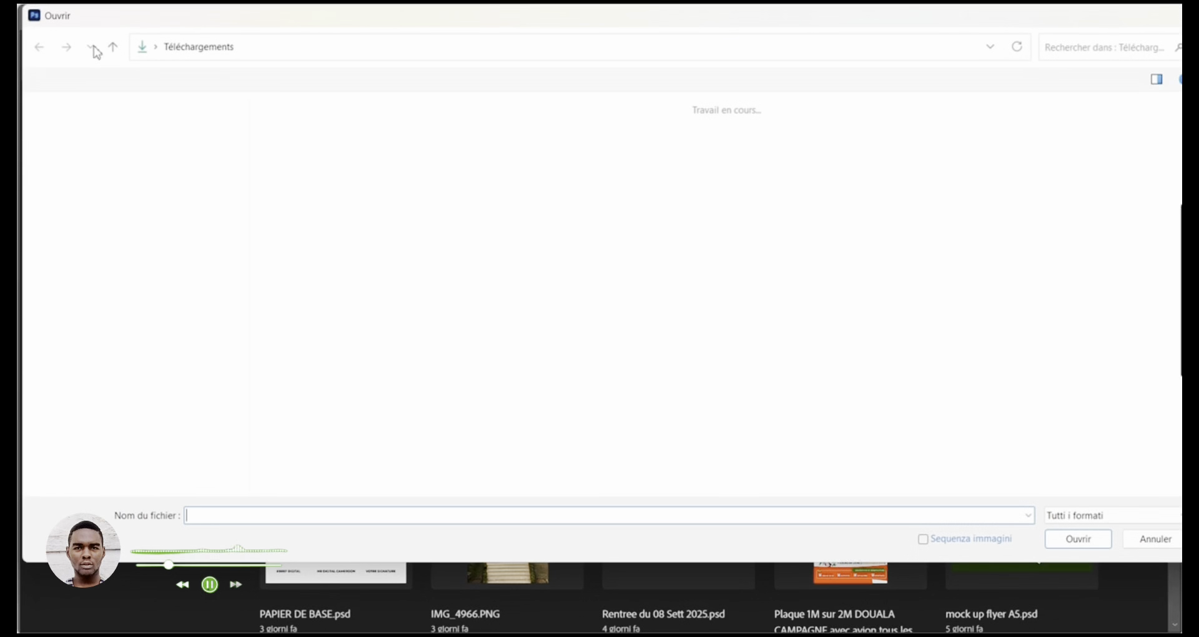
pyautogui.click(330, 191)
pyautogui.click(1079, 539)
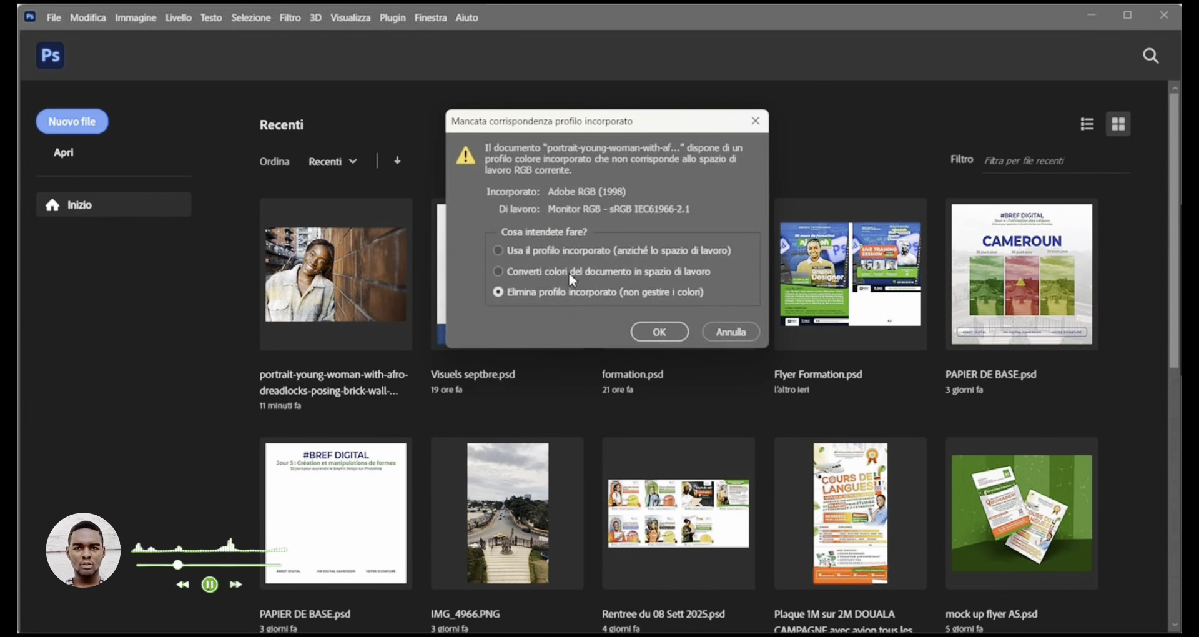
pyautogui.click(516, 253)
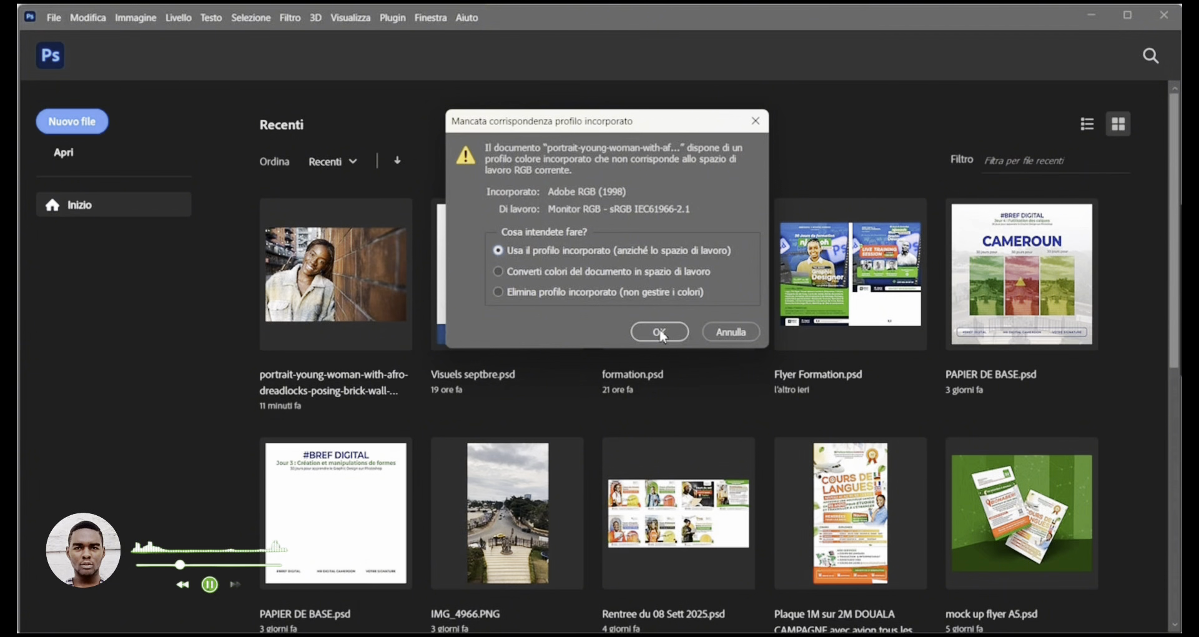
pyautogui.click(564, 294)
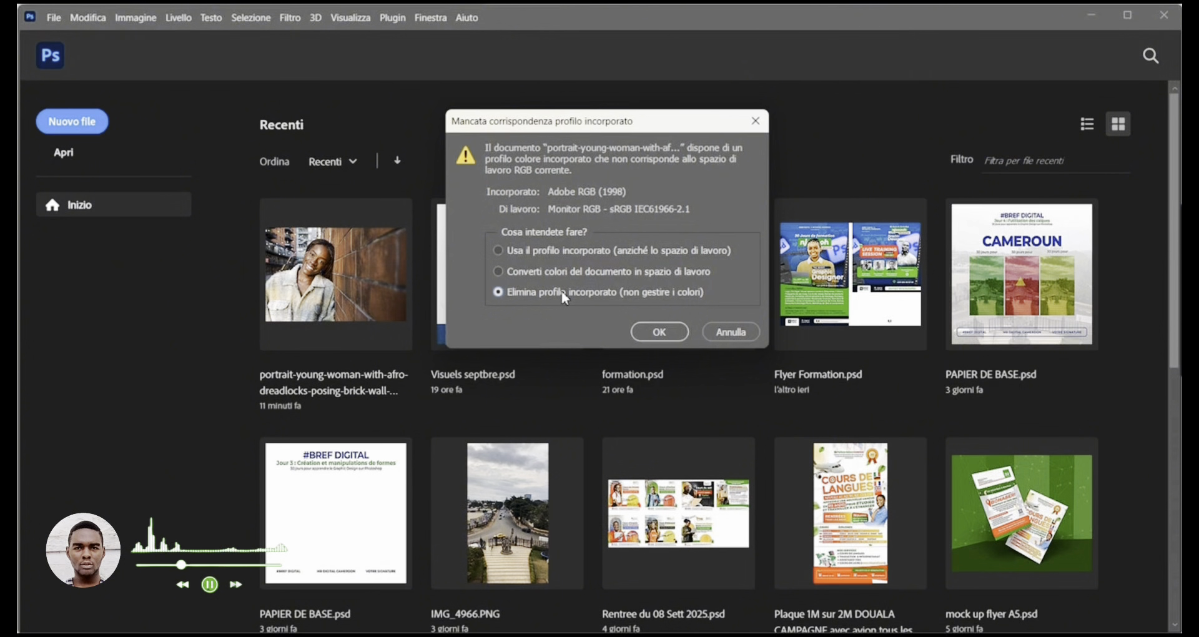
pyautogui.click(541, 252)
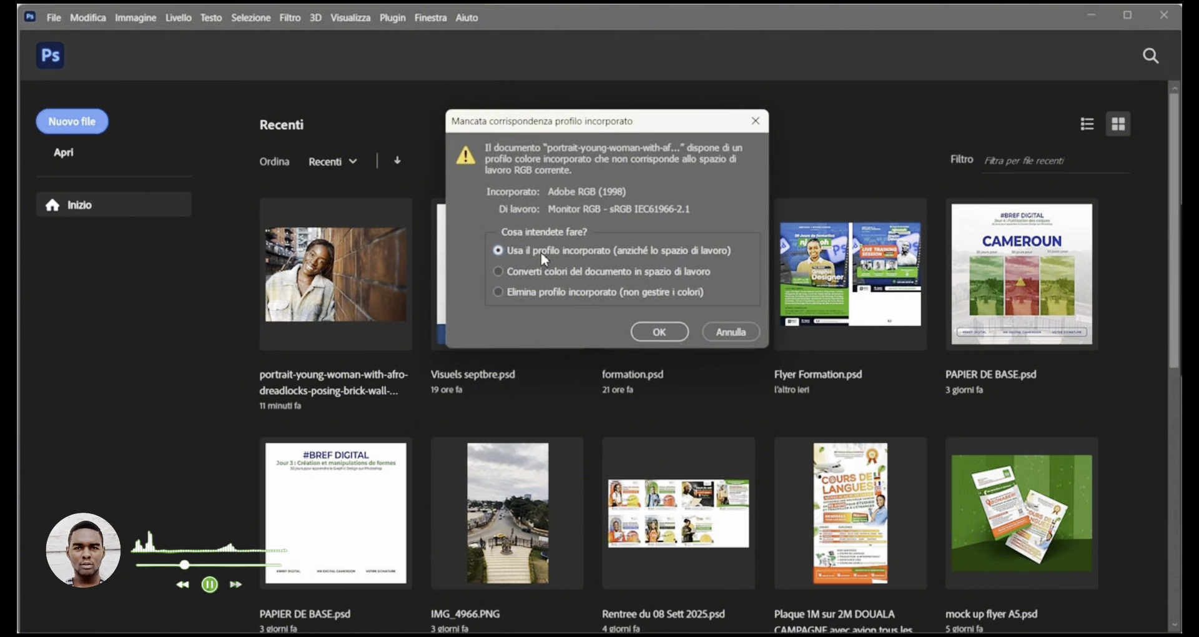
pyautogui.click(657, 333)
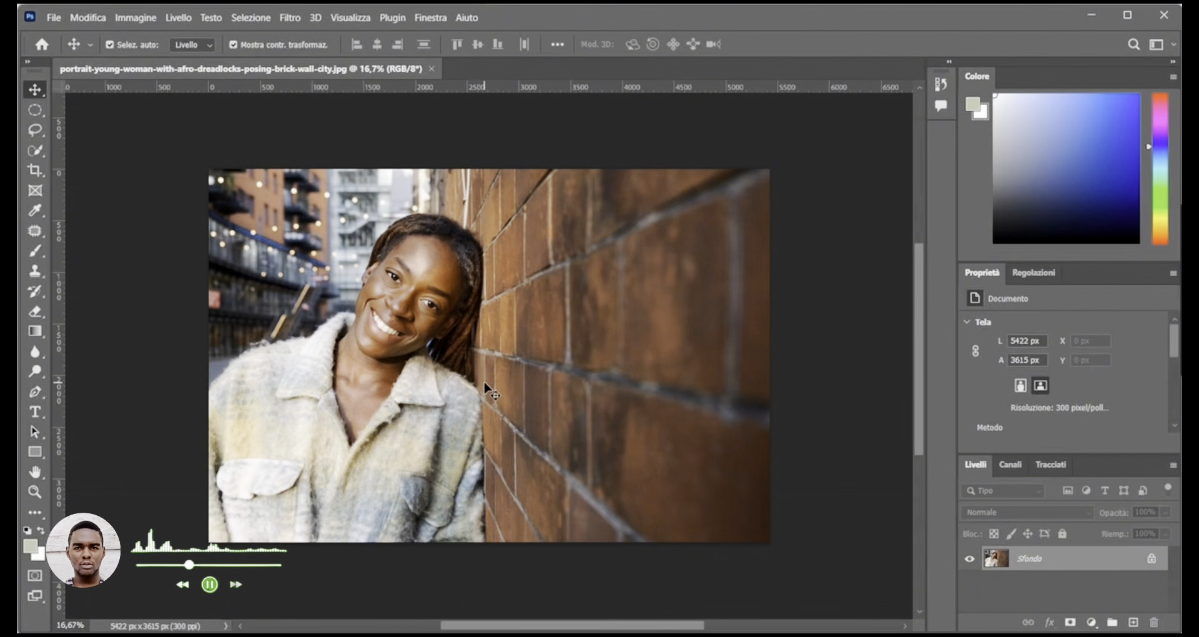
# - Place the portrait photo from the Téléchargements folder as a new layer over Sfondo, and close the document without saving
pyautogui.click(216, 632)
pyautogui.click(342, 592)
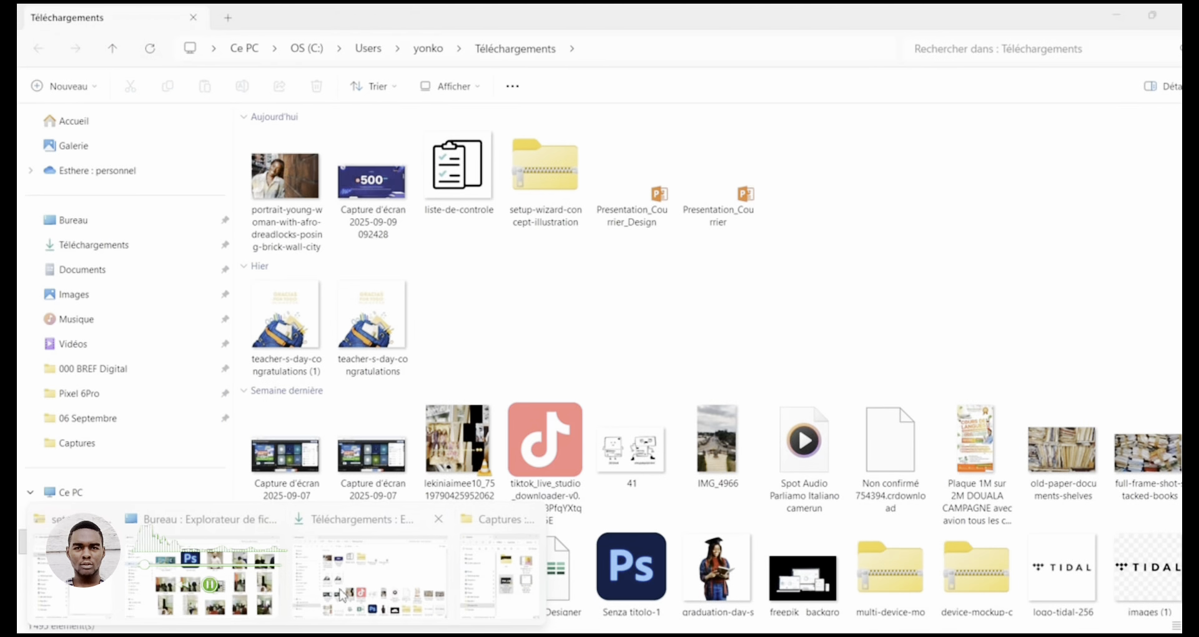
pyautogui.click(1153, 16)
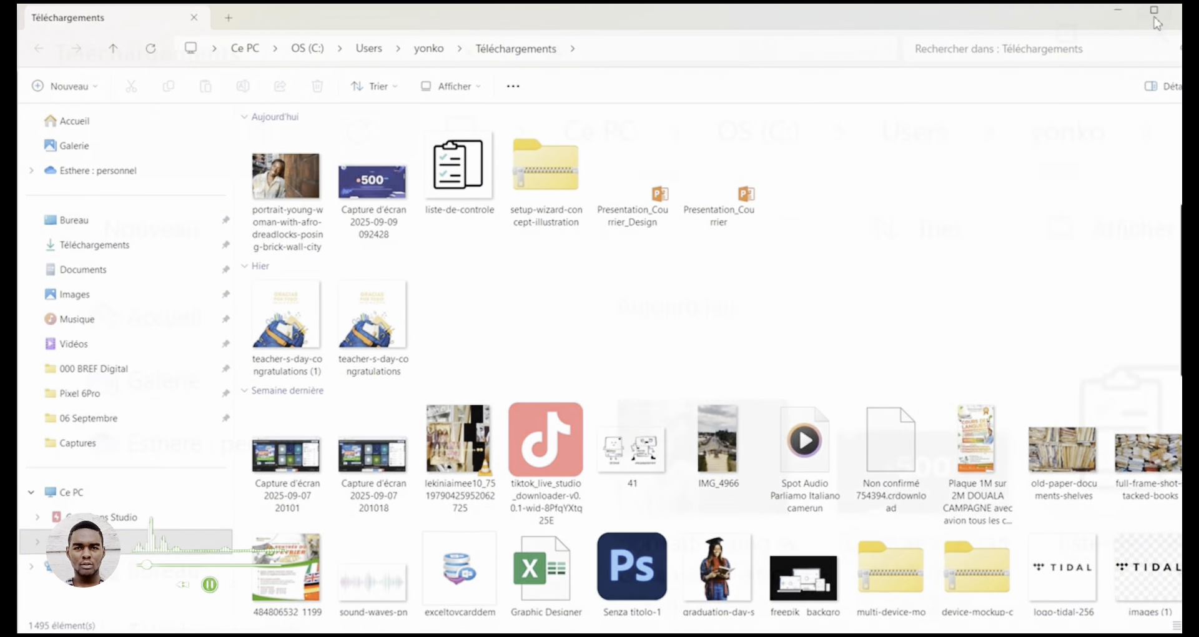
pyautogui.moveTo(999, 213); pyautogui.dragTo(530, 152)
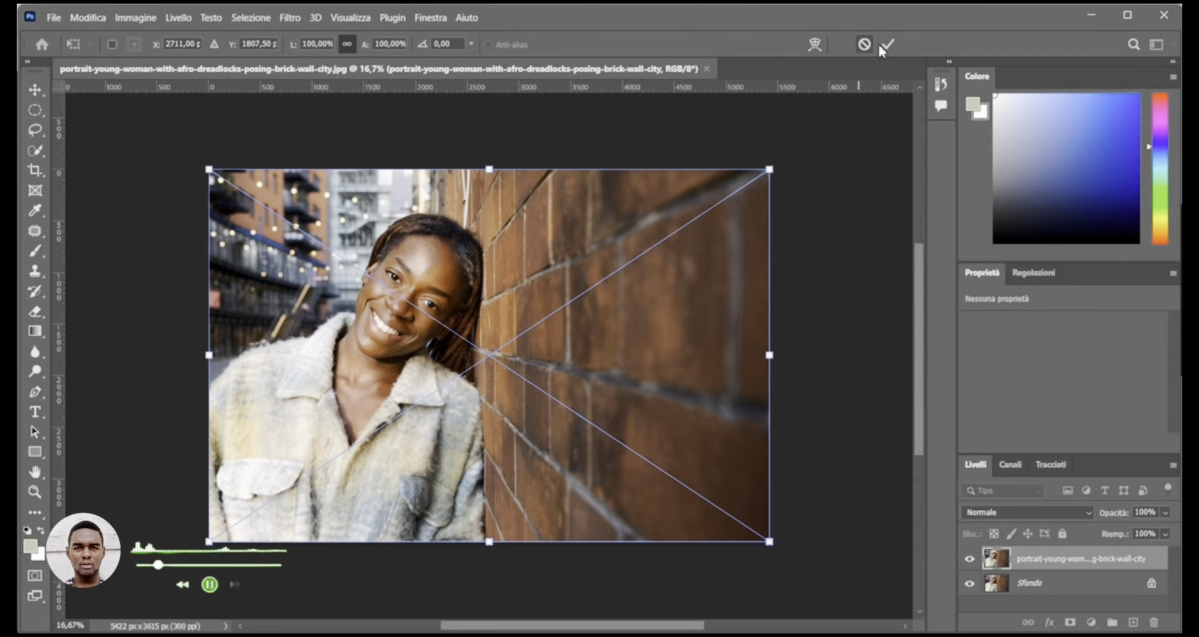
pyautogui.click(706, 68)
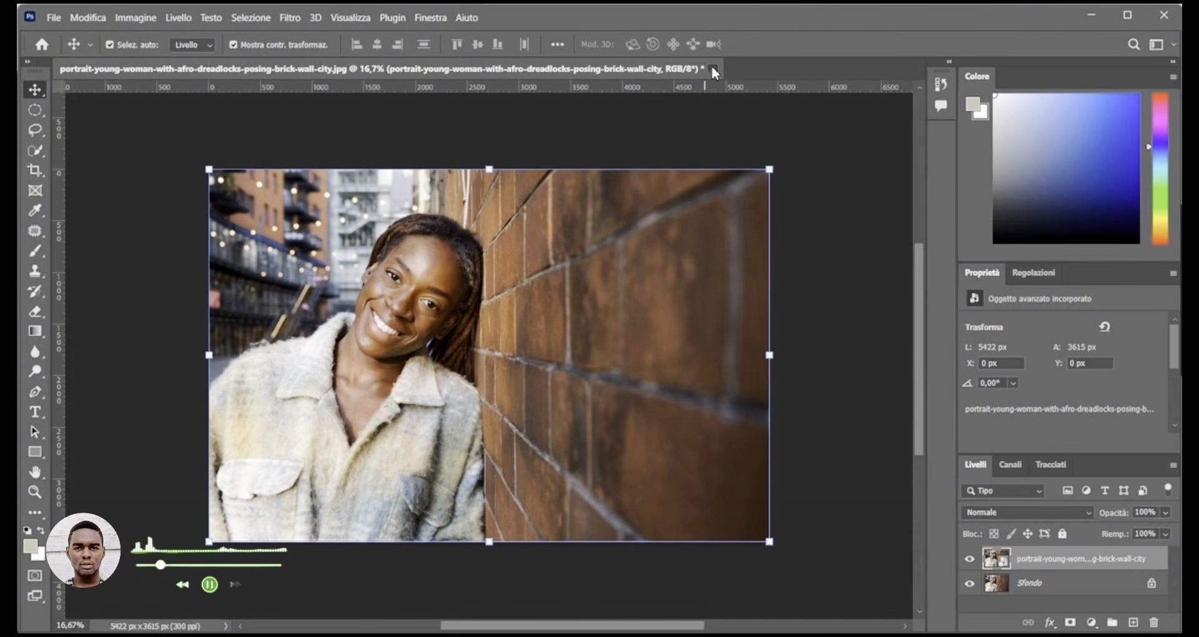
pyautogui.click(646, 270)
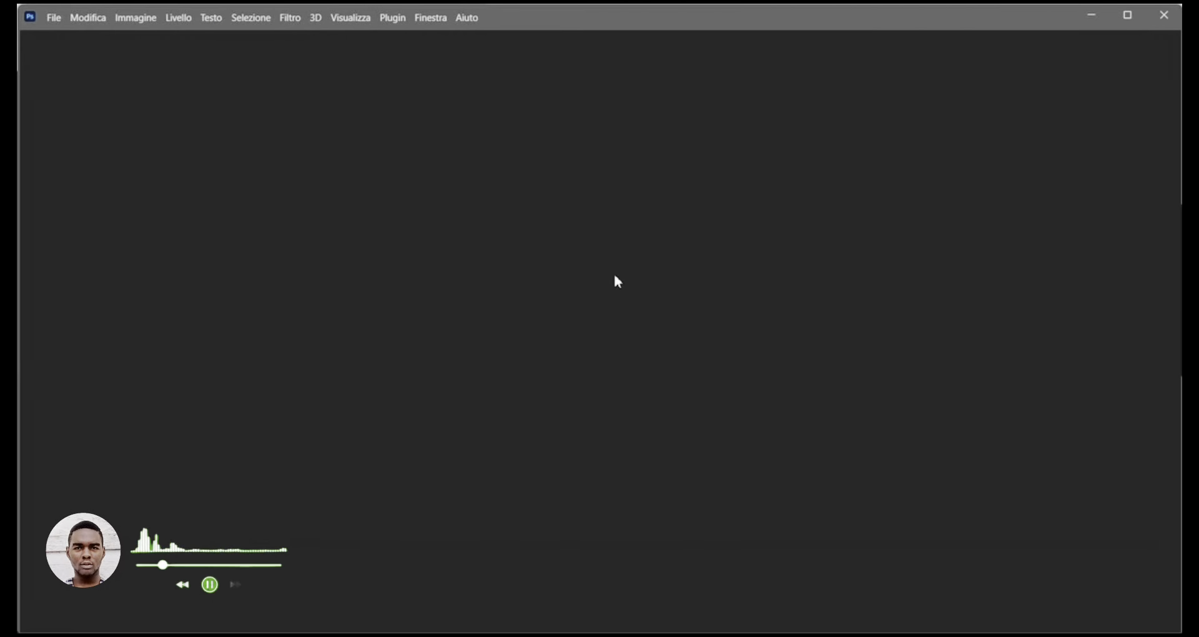
# - Open the portrait photo from the Téléchargements folder window as its own document, using its embedded colour profile
pyautogui.moveTo(250, 634)
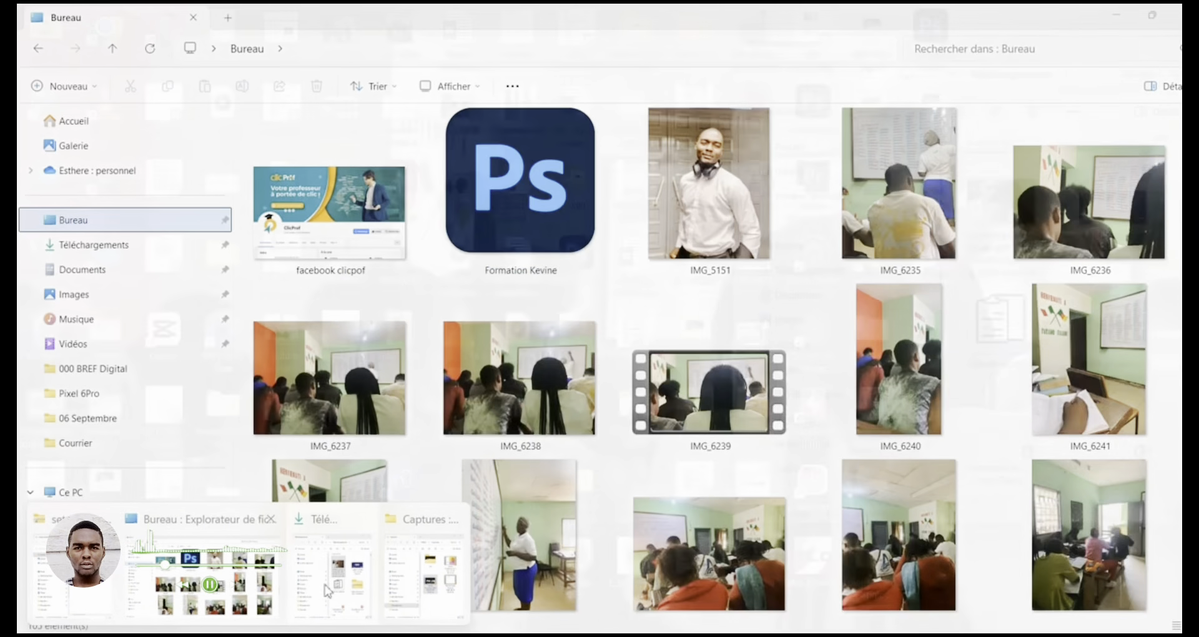
pyautogui.click(347, 584)
pyautogui.moveTo(1001, 200); pyautogui.dragTo(475, 228)
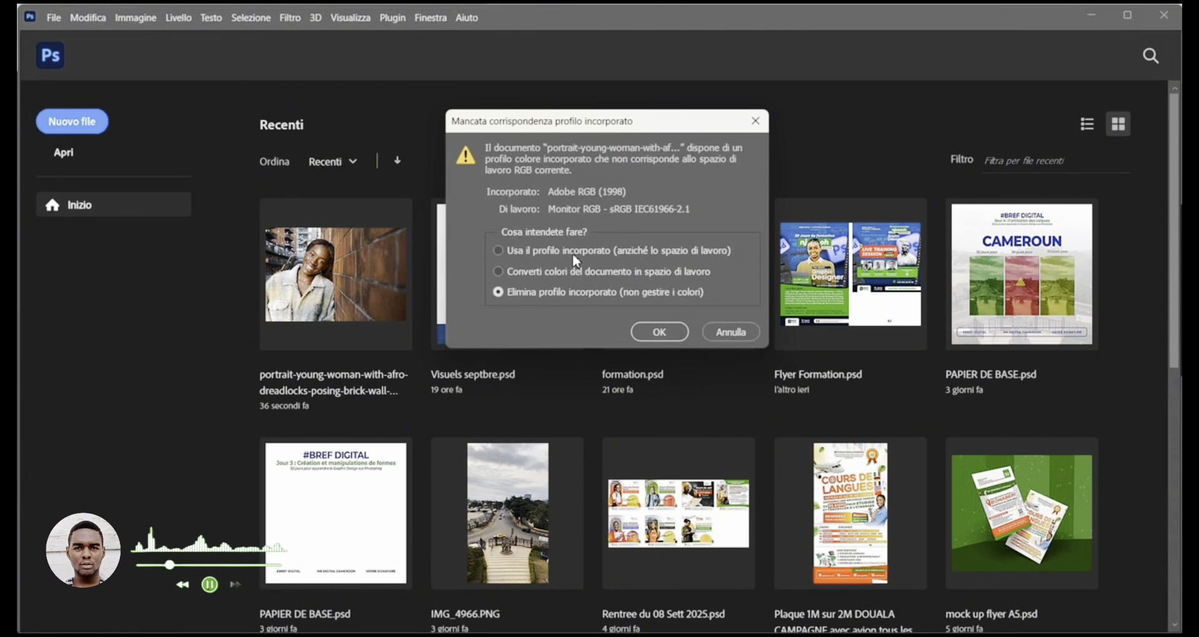
pyautogui.click(657, 333)
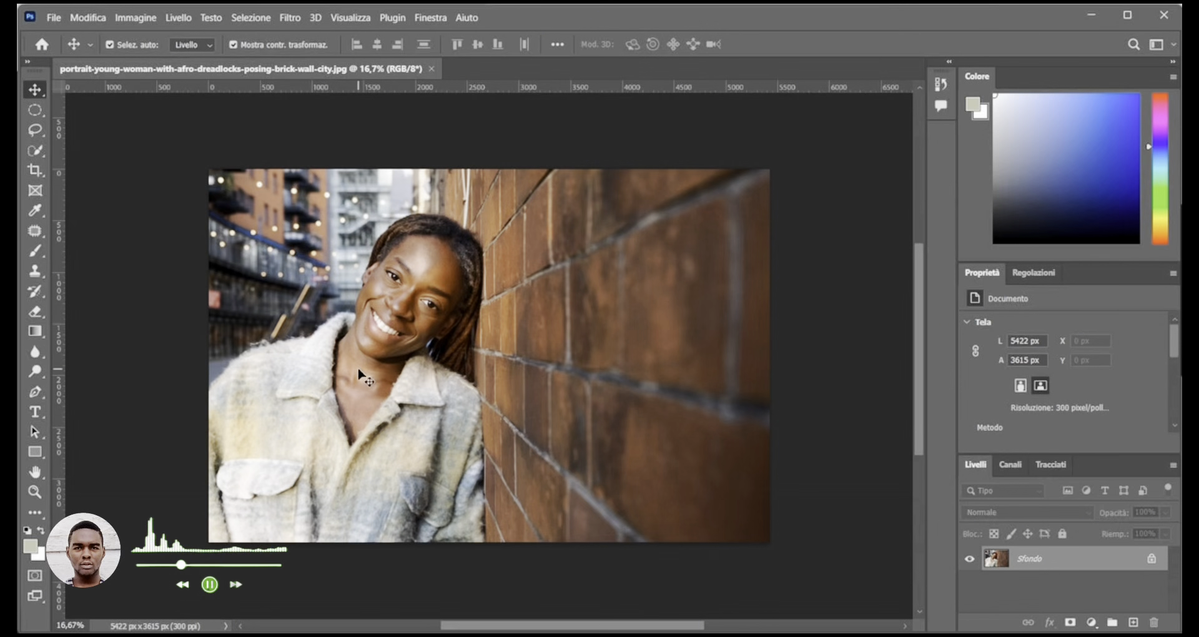
# - Apply Tonalità/saturazione directly to the photo with hue -31, saturation -64 and lightness +30, and undo it
pyautogui.click(115, 17)
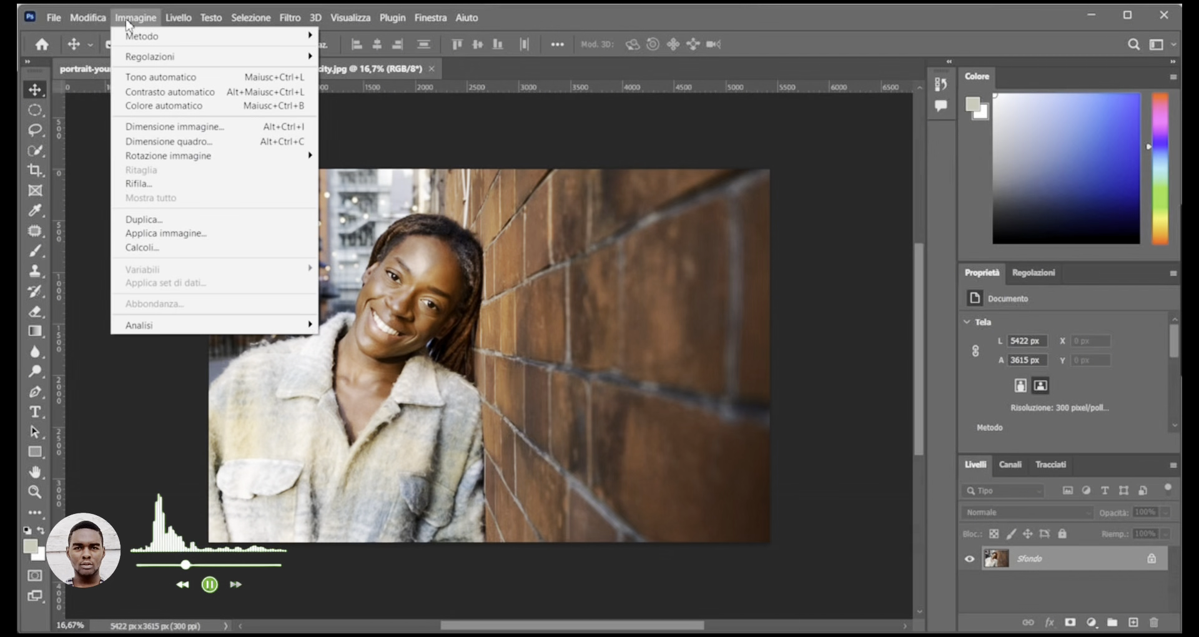
pyautogui.moveTo(248, 58)
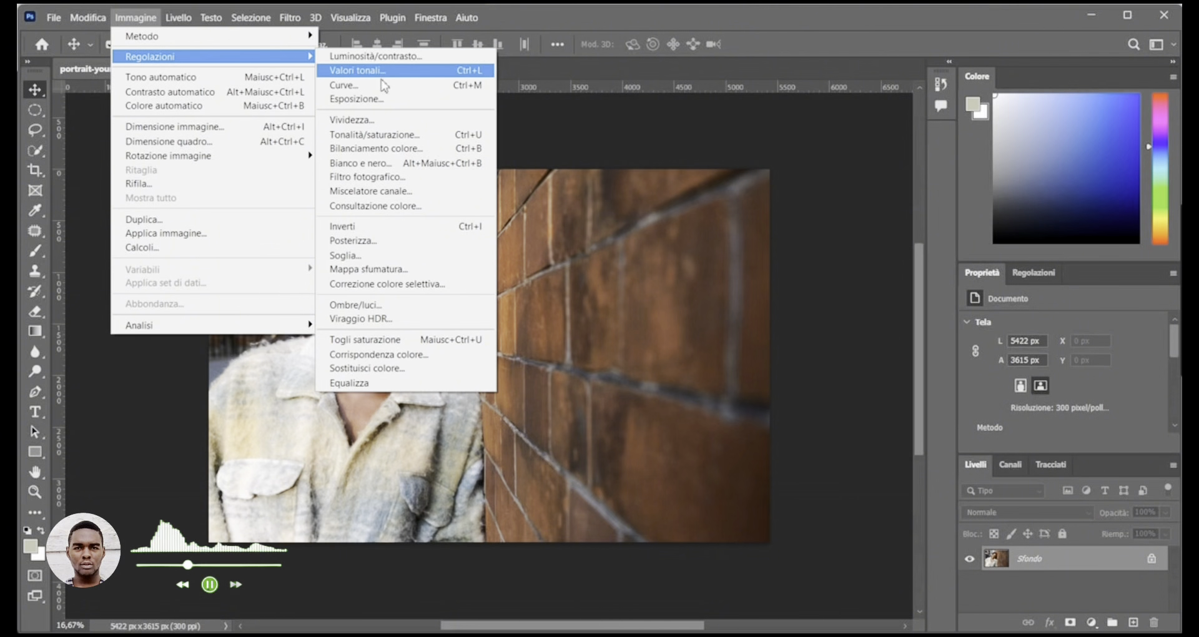
pyautogui.click(391, 135)
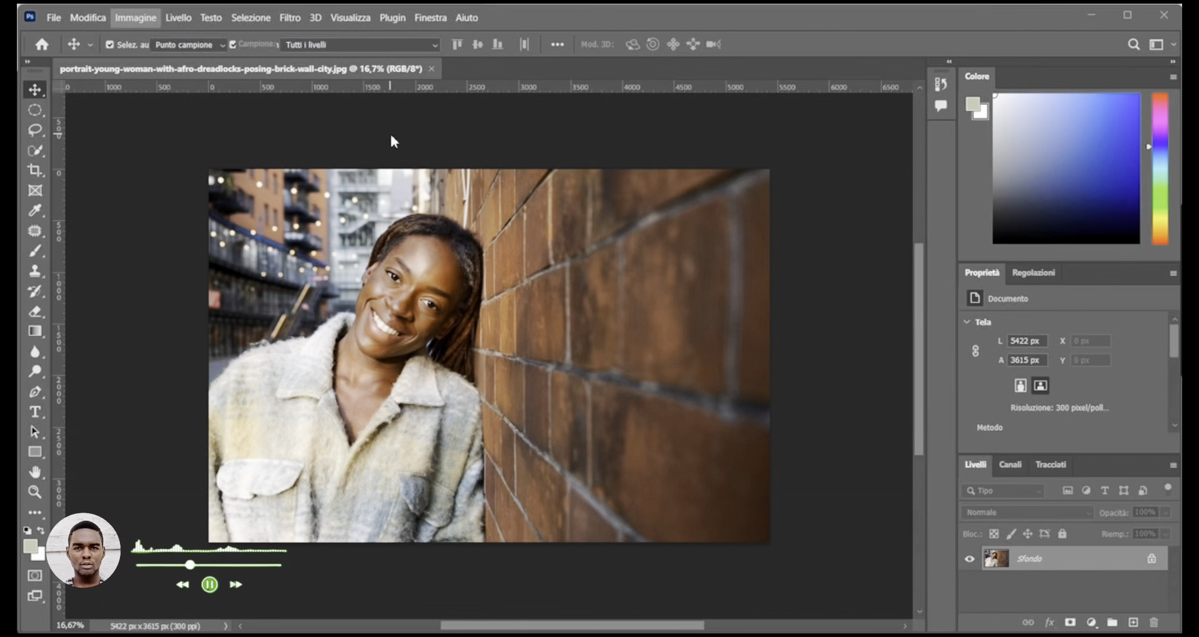
pyautogui.click(324, 299)
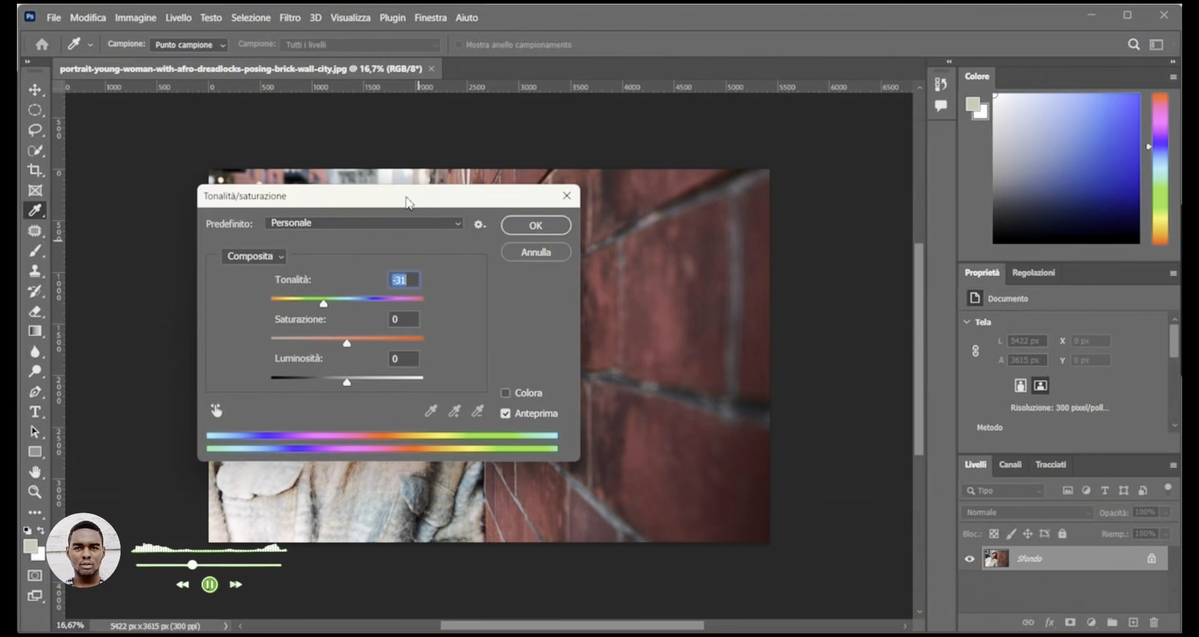
pyautogui.moveTo(407, 200); pyautogui.dragTo(866, 184)
pyautogui.click(830, 362)
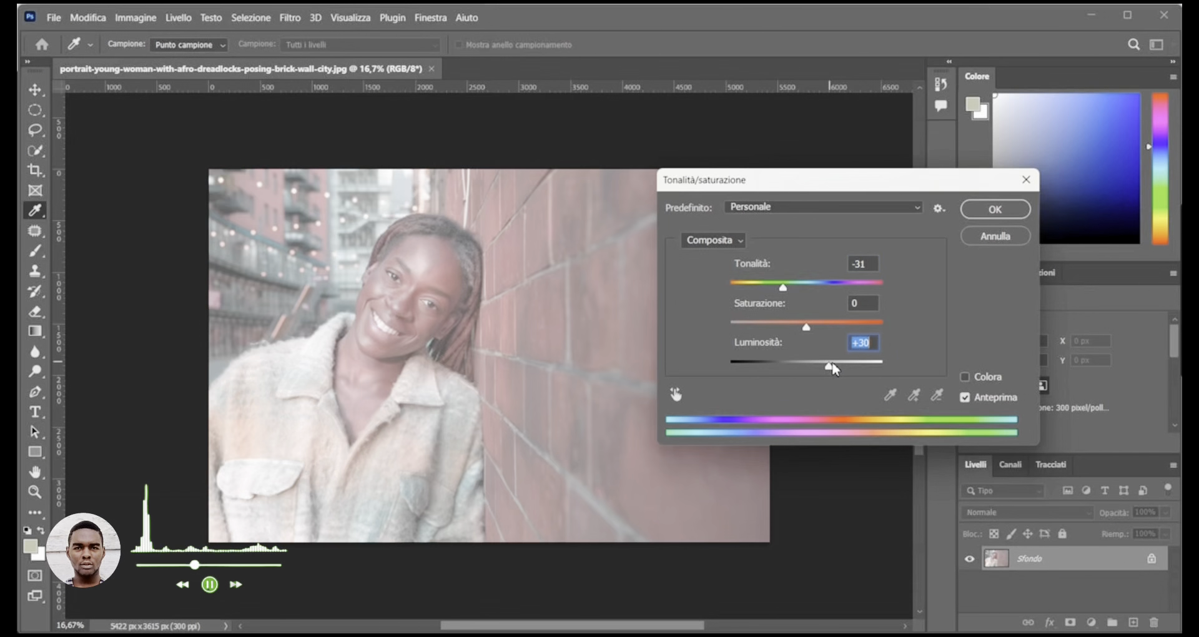
pyautogui.click(758, 325)
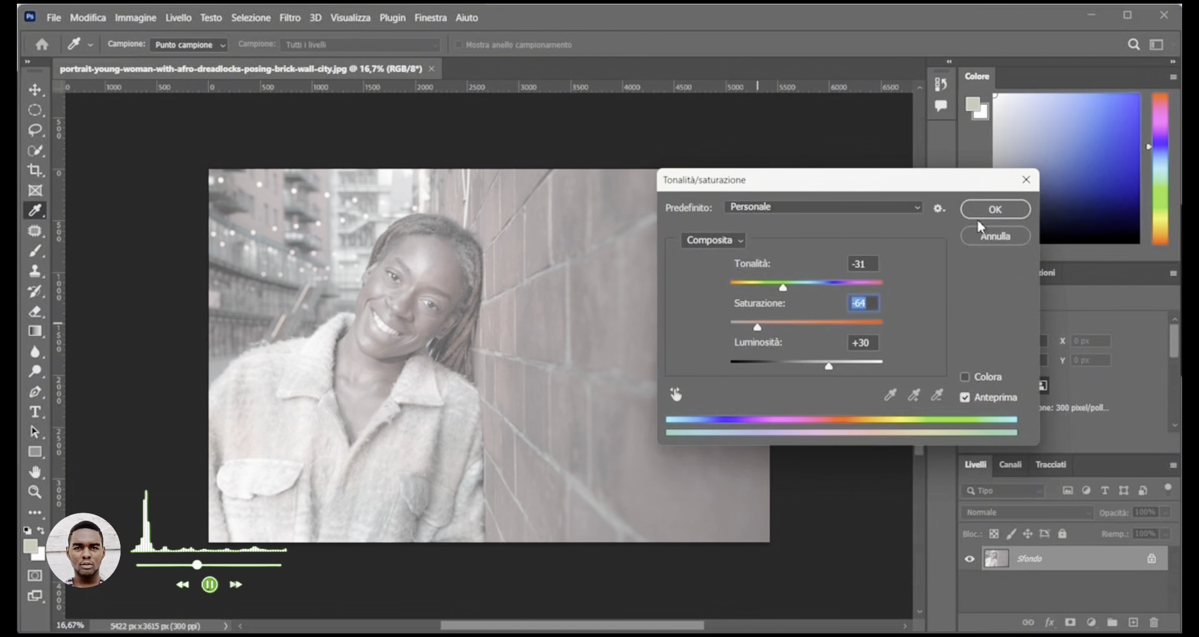
pyautogui.click(993, 209)
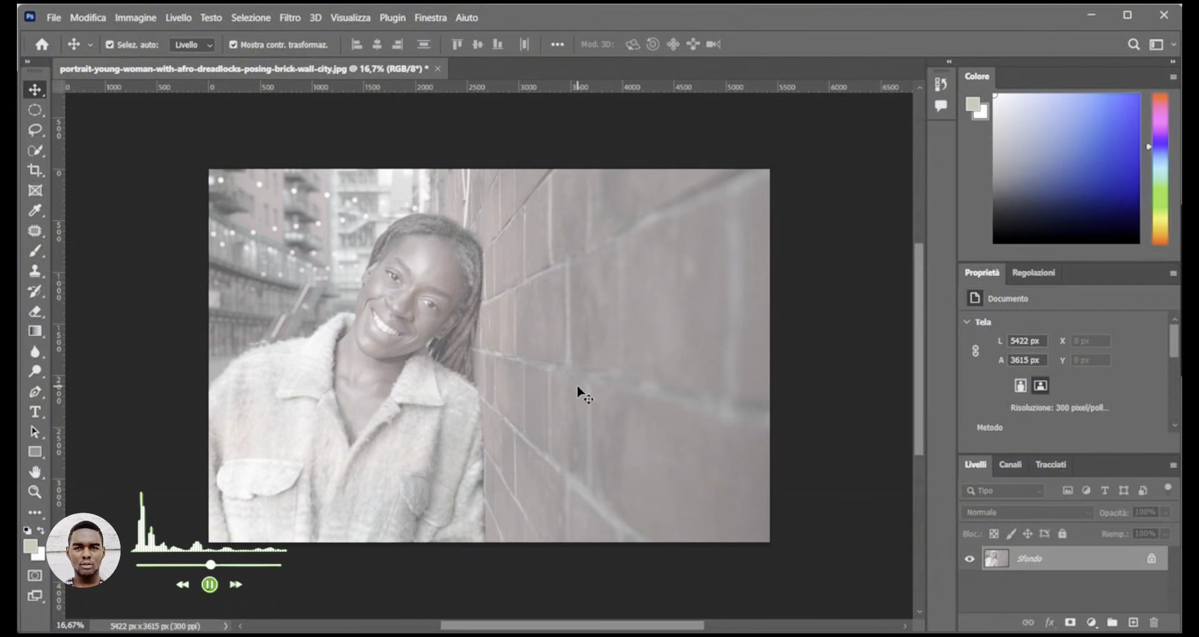
pyautogui.press('ctrl')
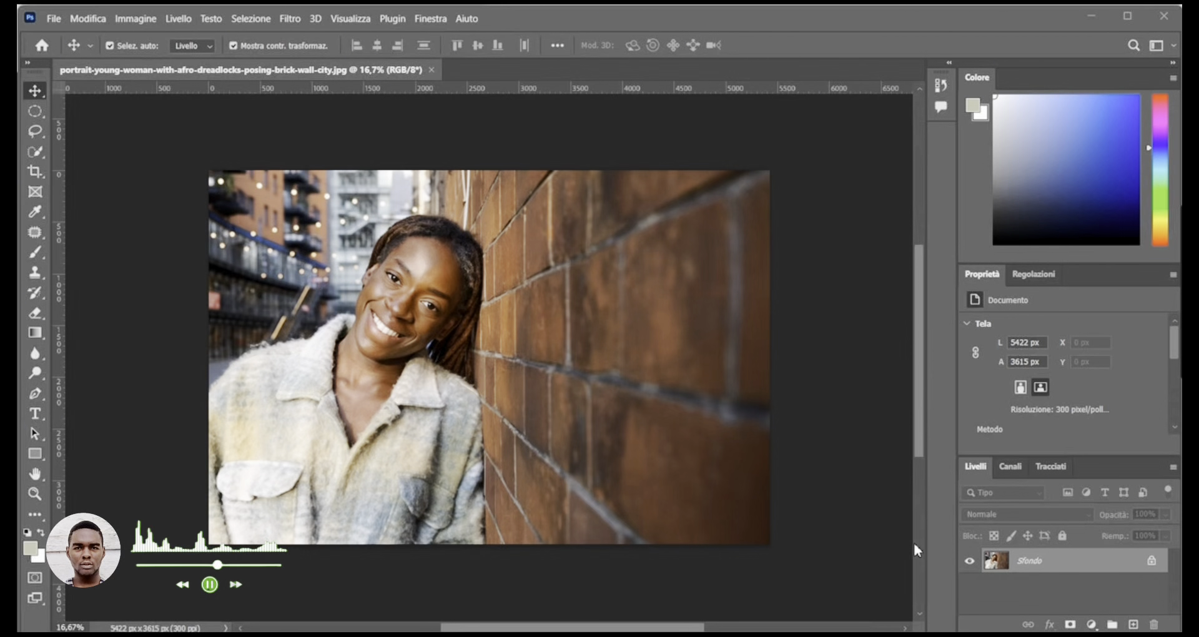
# - Add a Tonalità/saturazione adjustment layer above Sfondo and undo its creation
pyautogui.click(1092, 625)
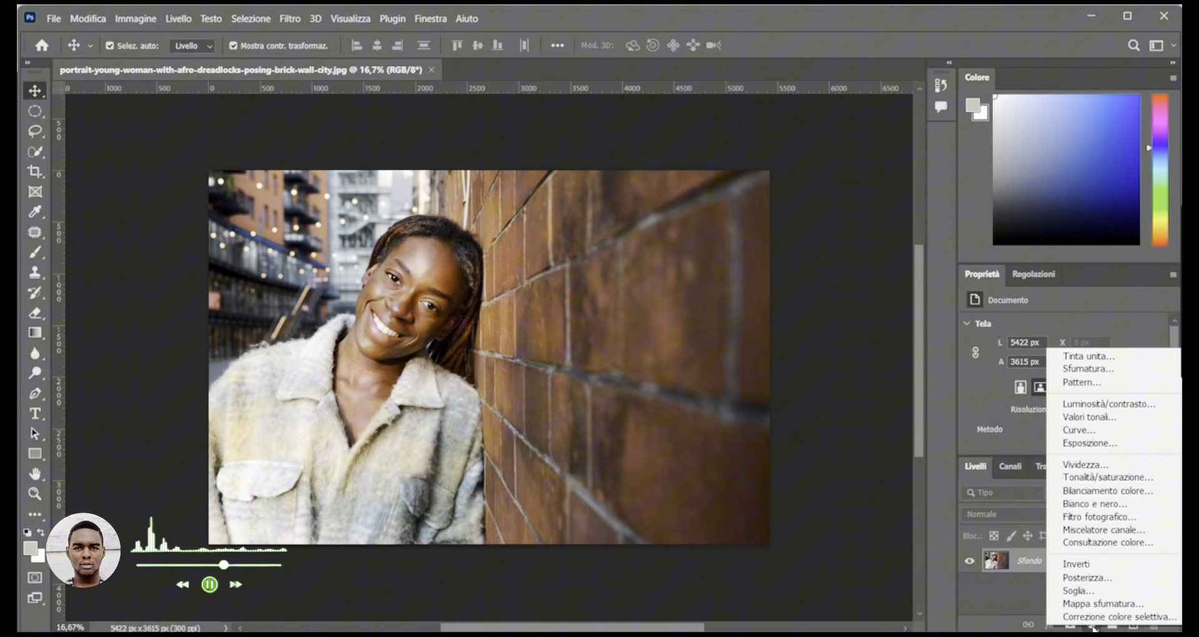
pyautogui.click(1117, 478)
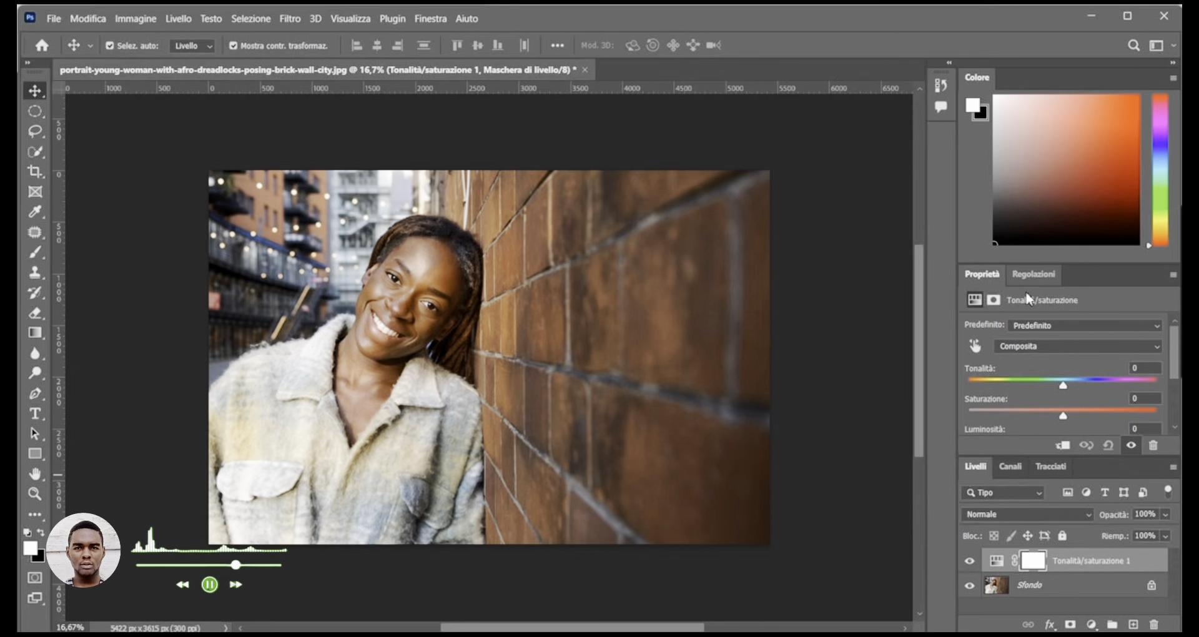
pyautogui.hotkey('ctrl', 'z')
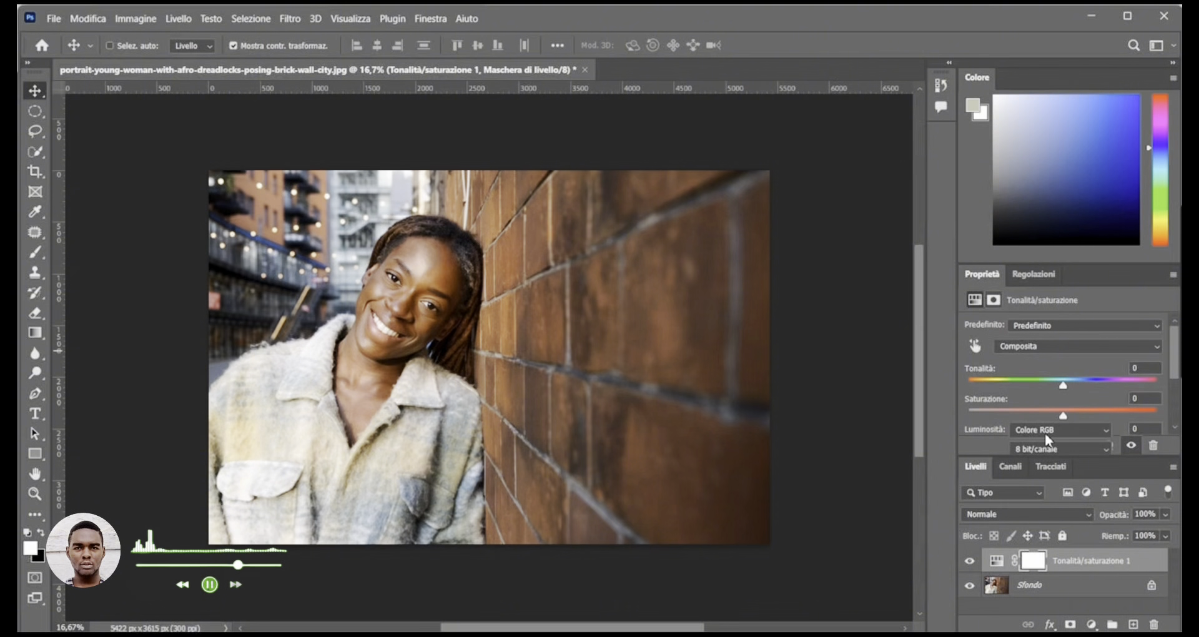
# - Add a Luminosità/contrasto adjustment layer above Sfondo, and look over its properties and the other available adjustments
pyautogui.click(1092, 624)
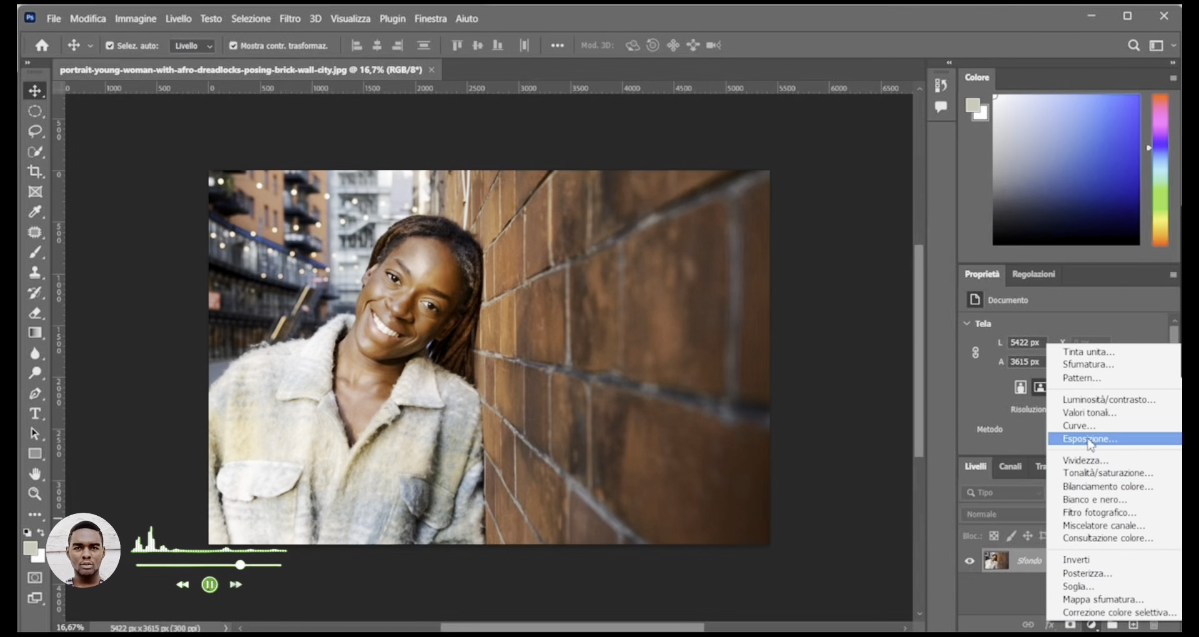
pyautogui.click(1105, 400)
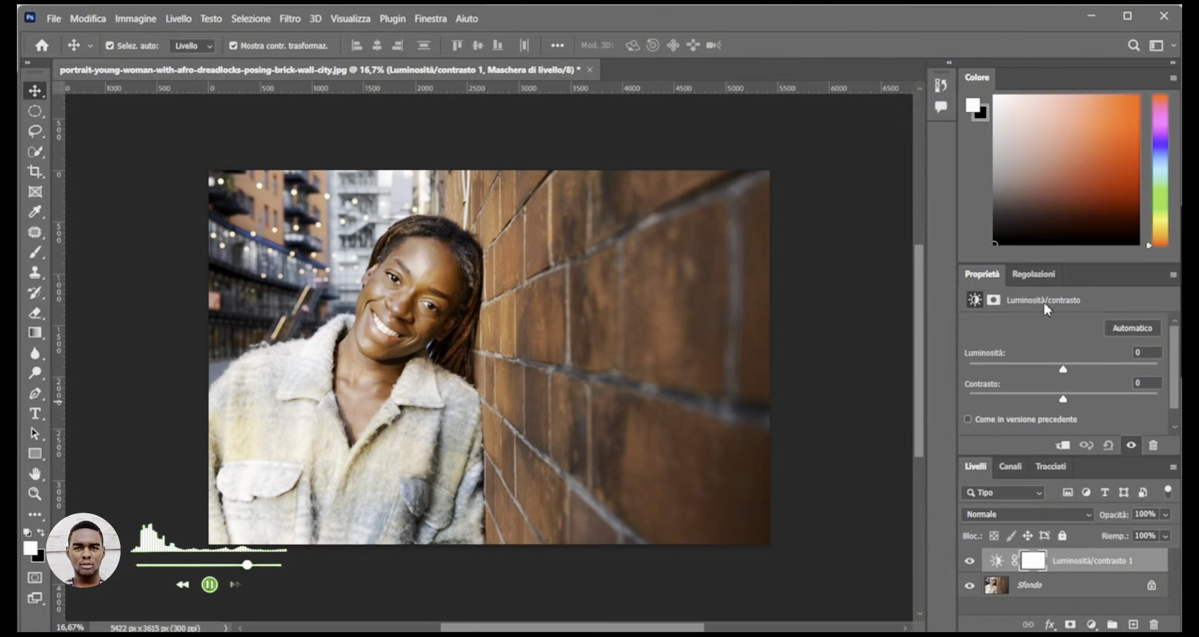
pyautogui.click(1037, 276)
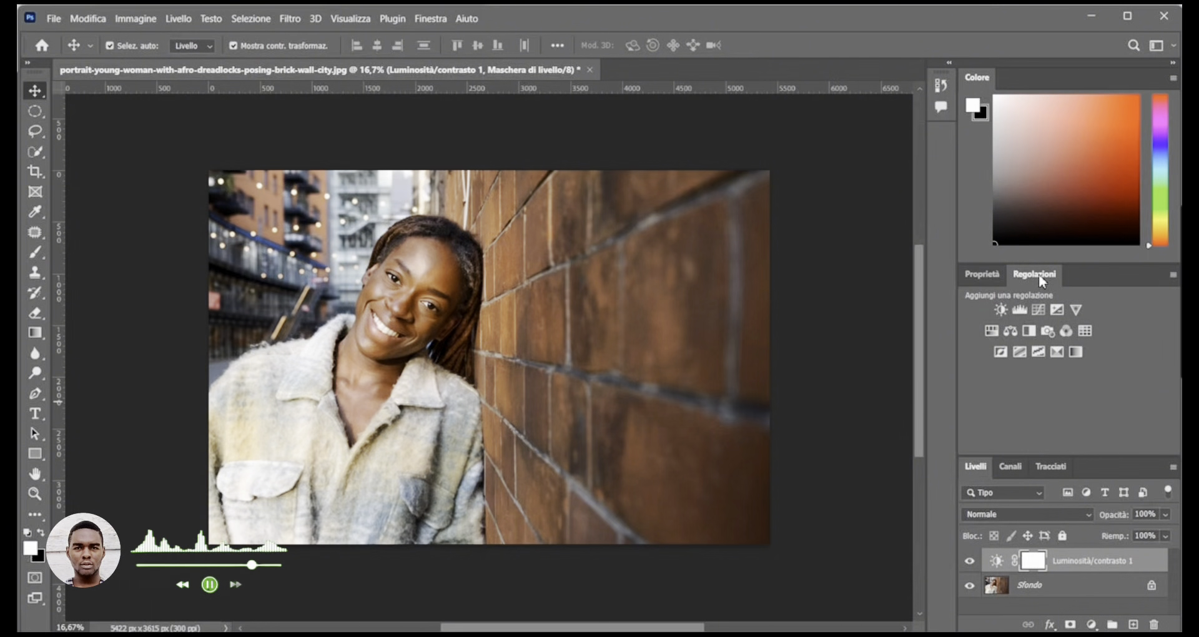
pyautogui.click(983, 274)
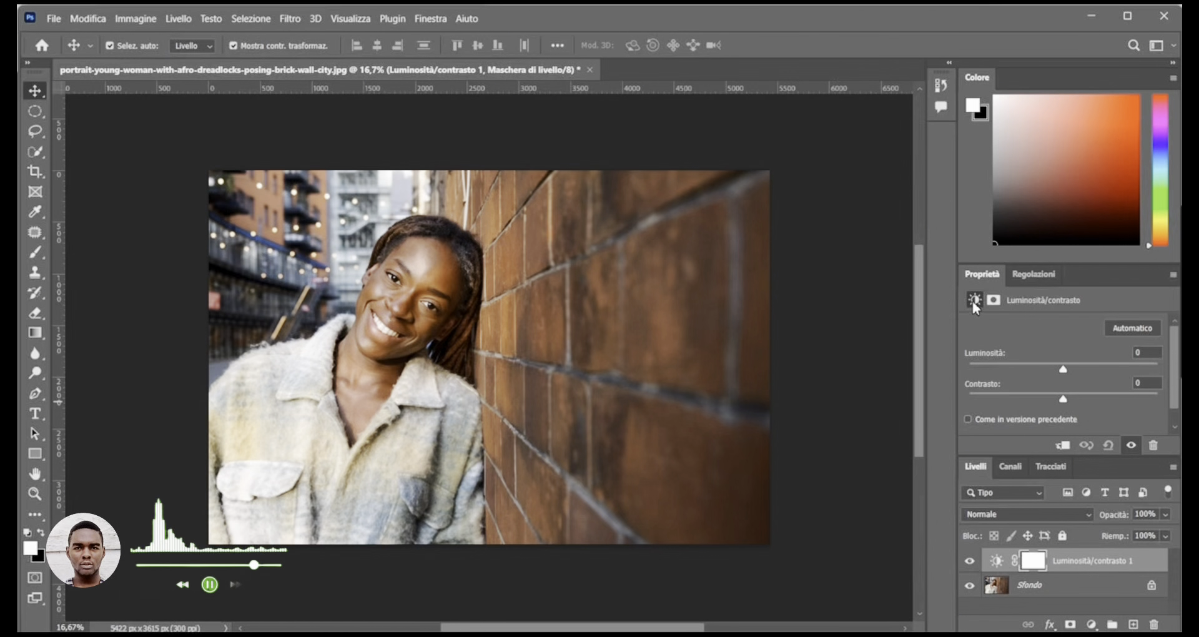
pyautogui.click(1035, 276)
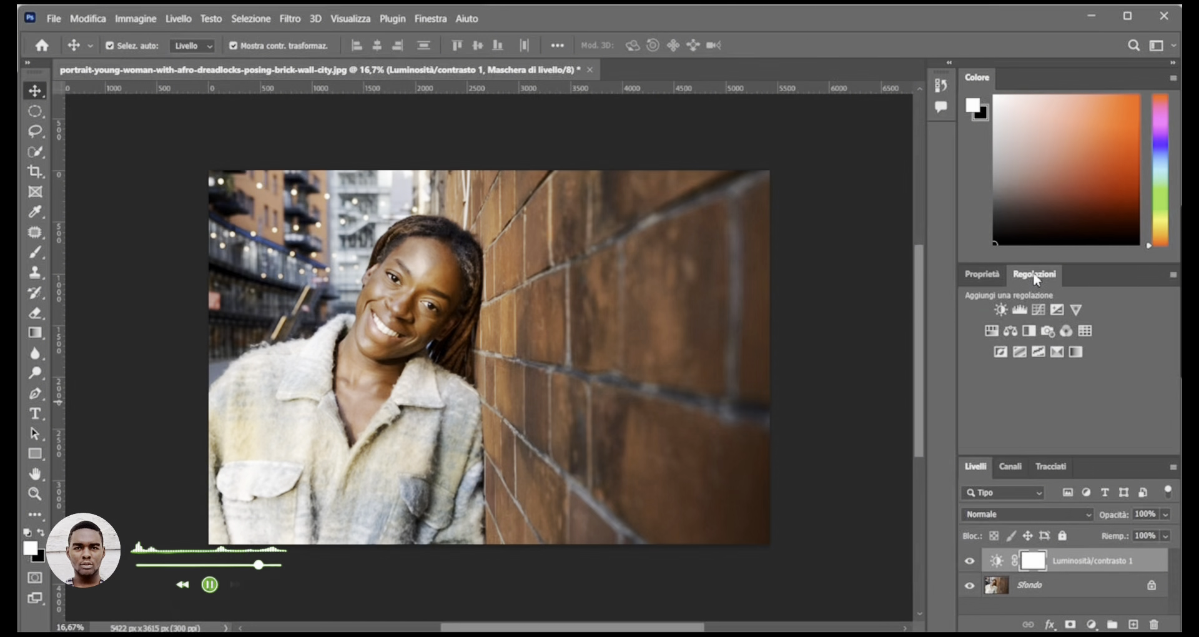
# - Reset the Essenziali workspace to its default layout and show the available adjustments again
pyautogui.click(430, 19)
pyautogui.moveTo(502, 55)
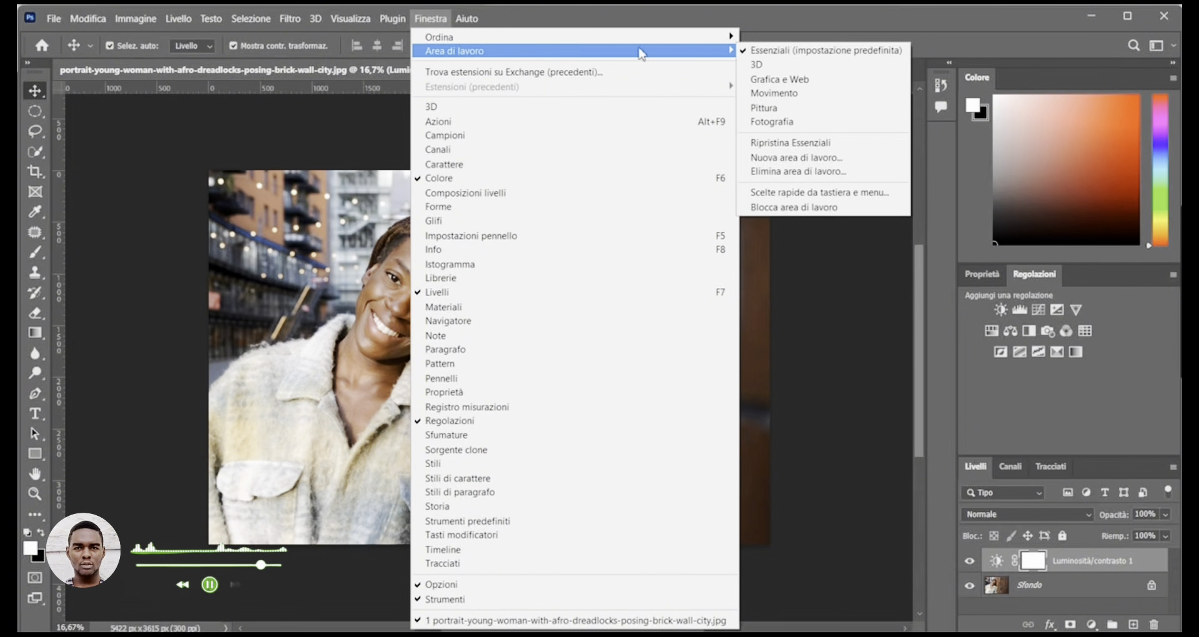
pyautogui.click(820, 145)
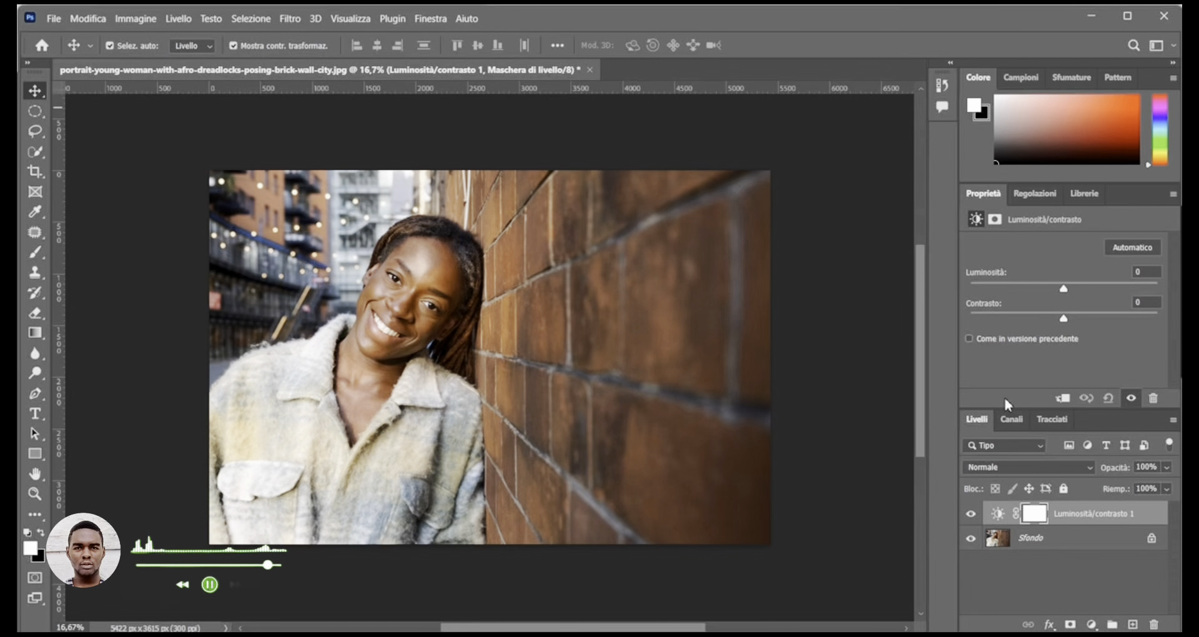
pyautogui.click(1037, 193)
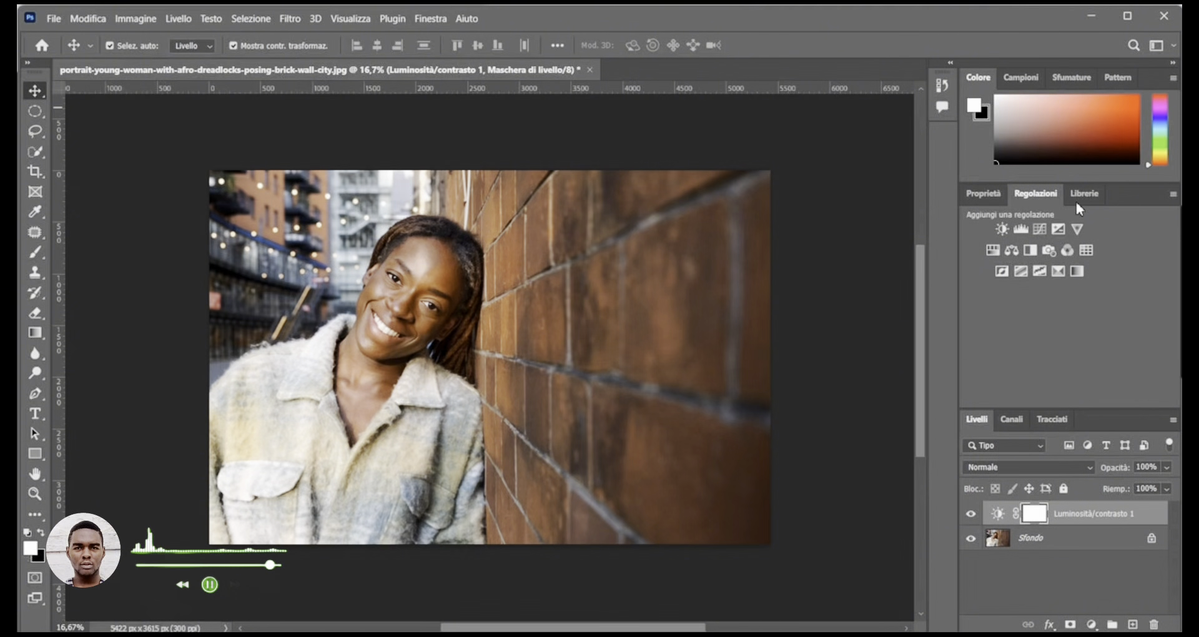
# - Remove the Librerie, Campioni, Sfumature and Pattern panels from the workspace, leaving Colore and Regolazioni in place
pyautogui.moveTo(1080, 193); pyautogui.dragTo(687, 227)
pyautogui.click(838, 211)
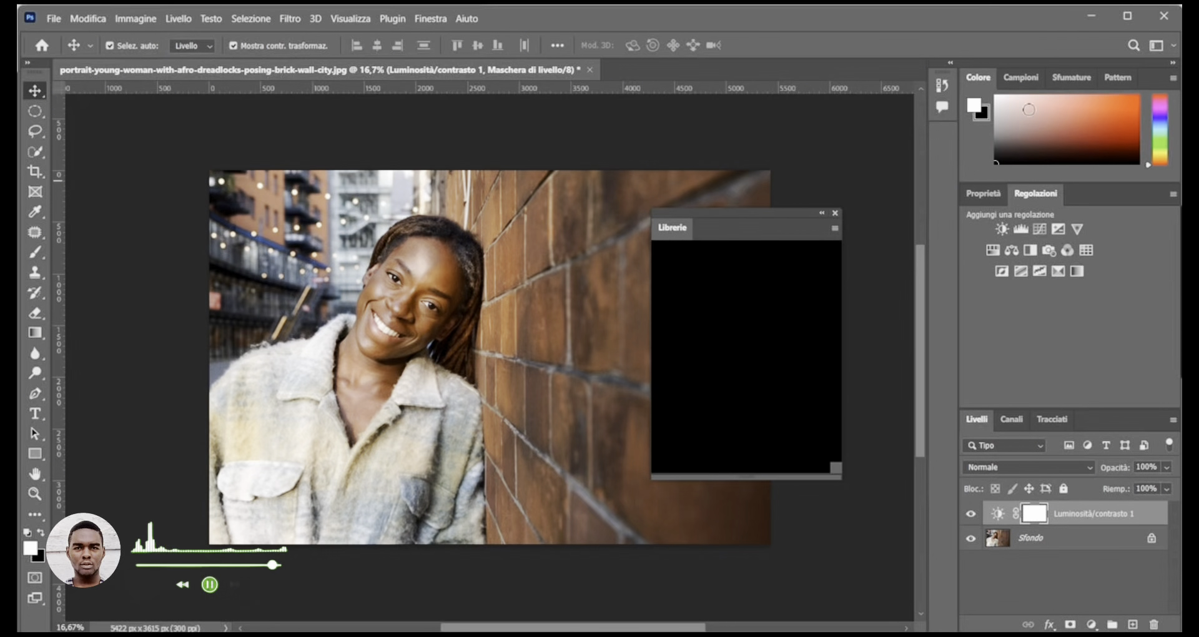
pyautogui.moveTo(1022, 78); pyautogui.dragTo(627, 222)
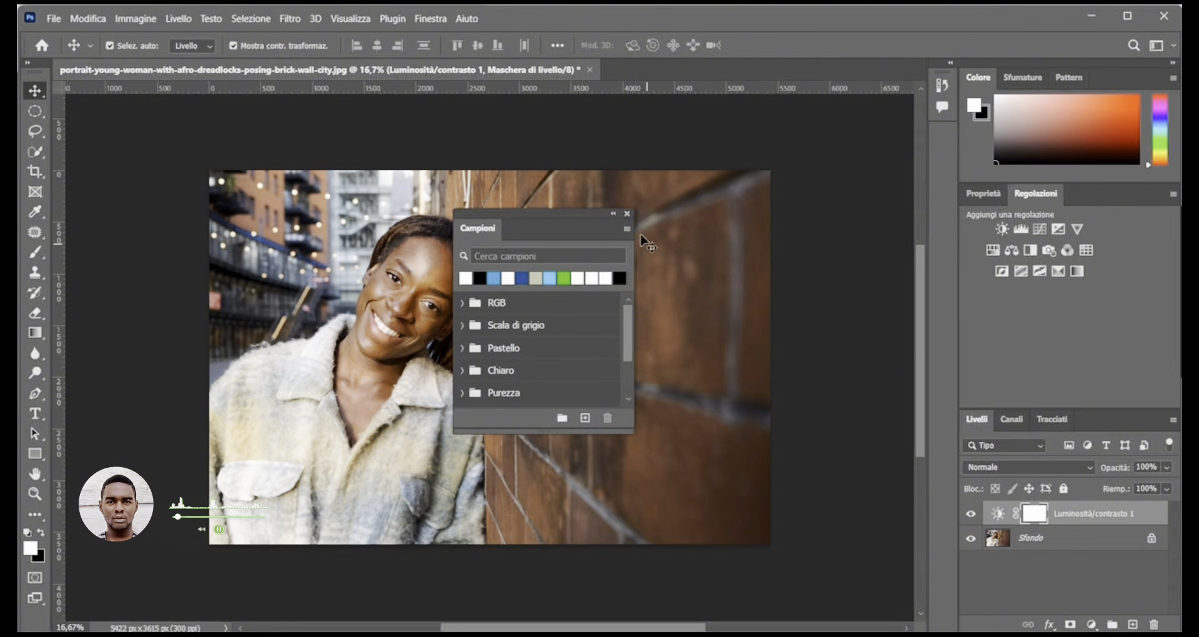
pyautogui.click(627, 214)
pyautogui.moveTo(1022, 78); pyautogui.dragTo(546, 226)
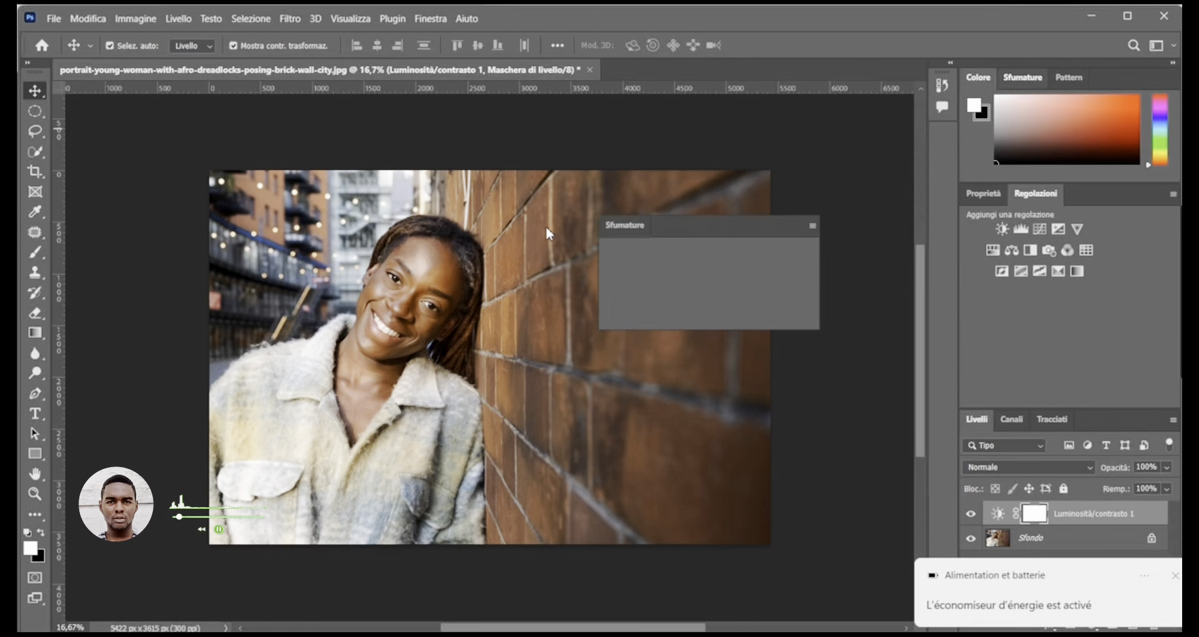
pyautogui.click(693, 210)
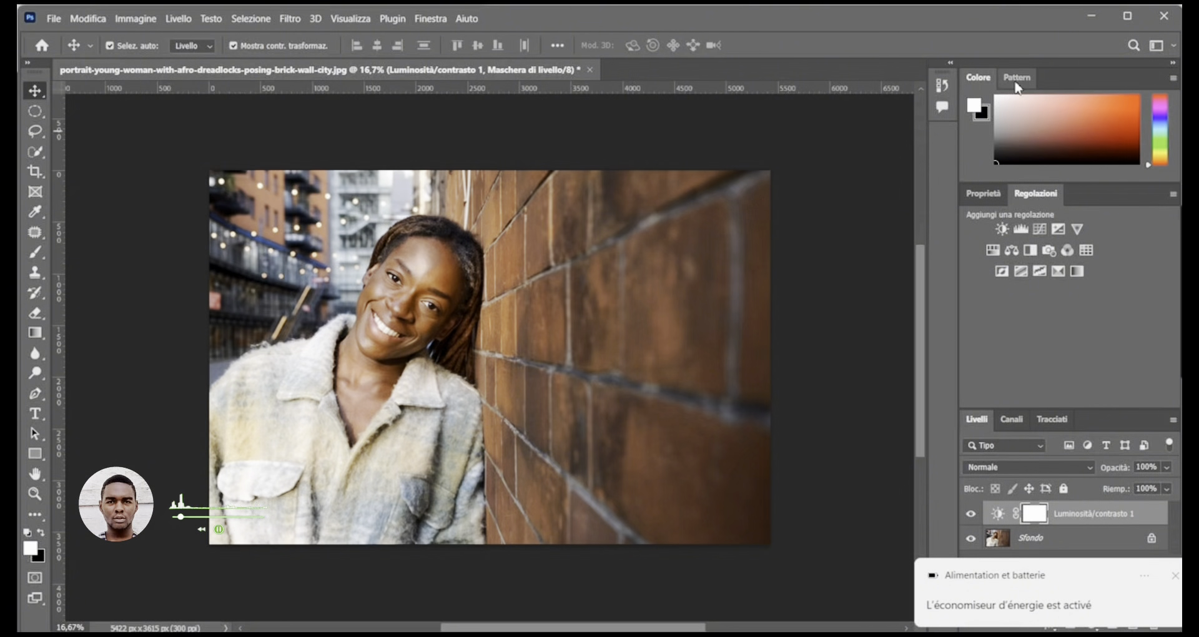
pyautogui.moveTo(1017, 78); pyautogui.dragTo(637, 250)
pyautogui.click(629, 226)
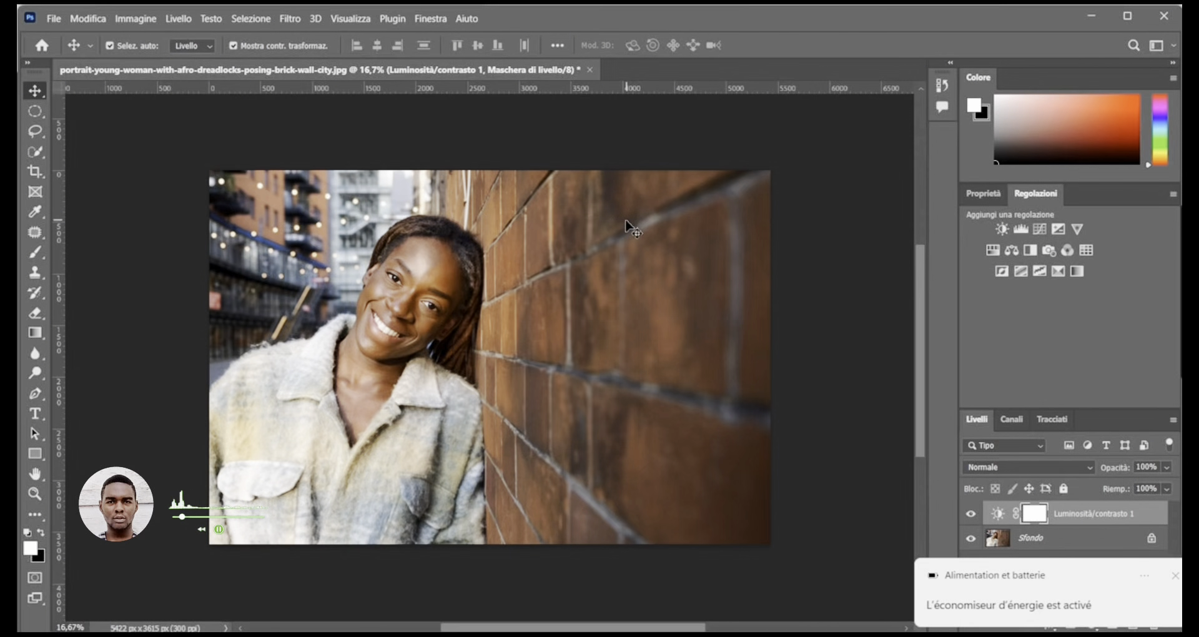
# - Open the Luminosità/contrasto adjustment layer's properties and dock the Proprietà panel in the collapsed panel strip beside the canvas
pyautogui.click(1004, 516)
pyautogui.doubleClick(1004, 516)
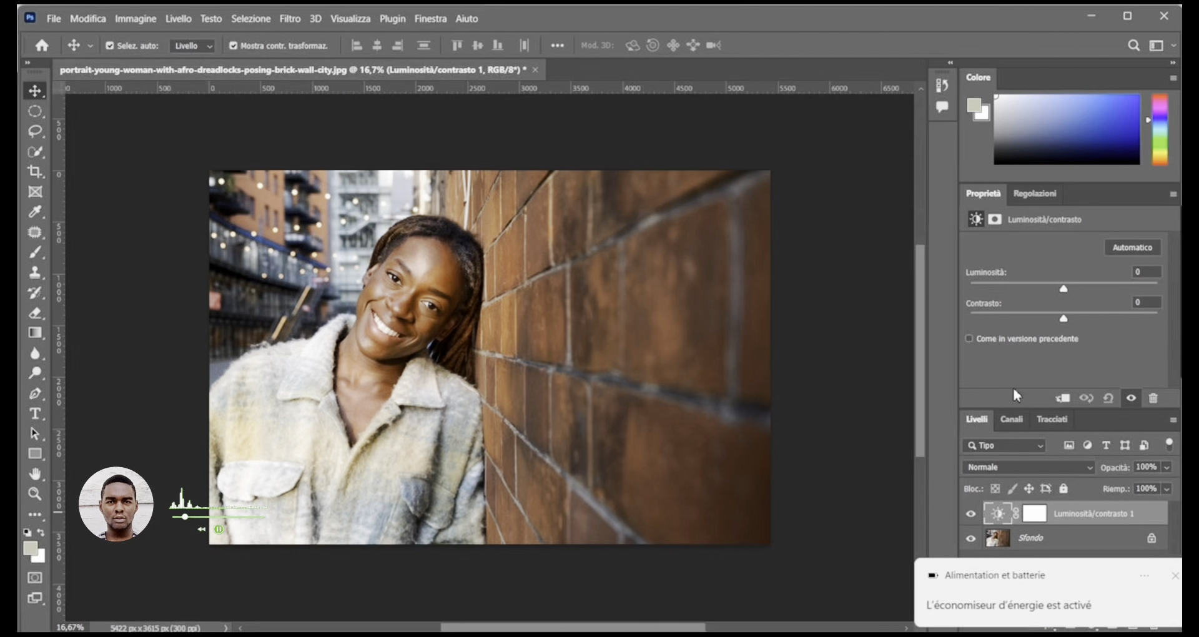
pyautogui.moveTo(996, 200); pyautogui.dragTo(947, 130)
pyautogui.click(943, 138)
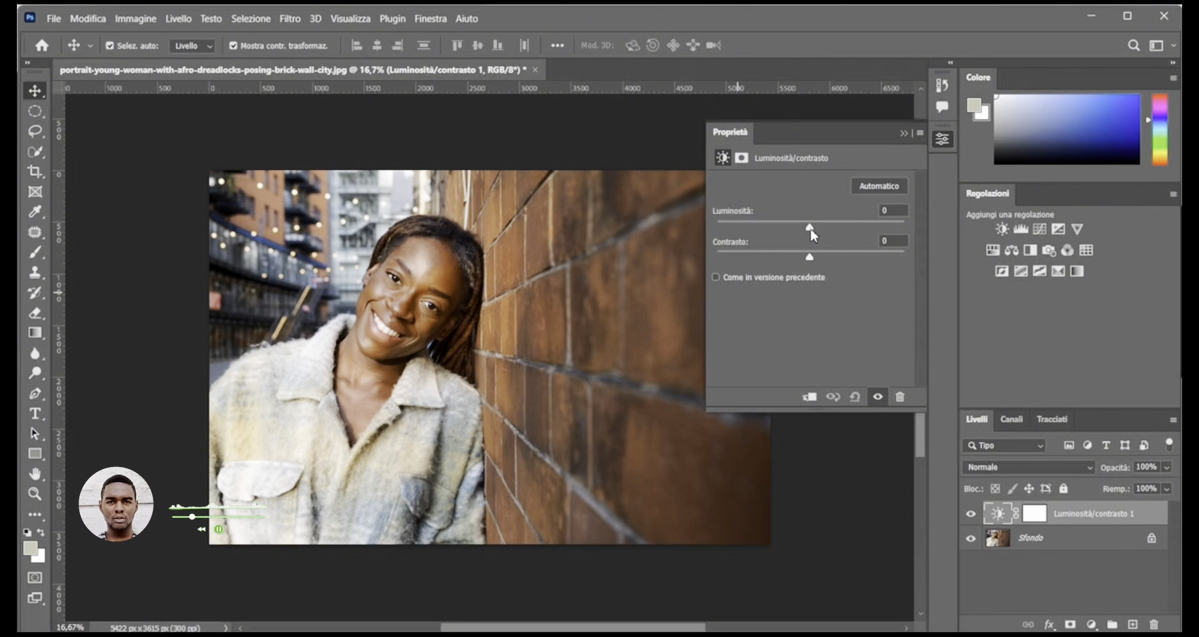
# - Set the Luminosità/contrasto adjustment layer to brightness -79 and contrast 54, and hide the layer
pyautogui.moveTo(809, 227); pyautogui.dragTo(861, 267)
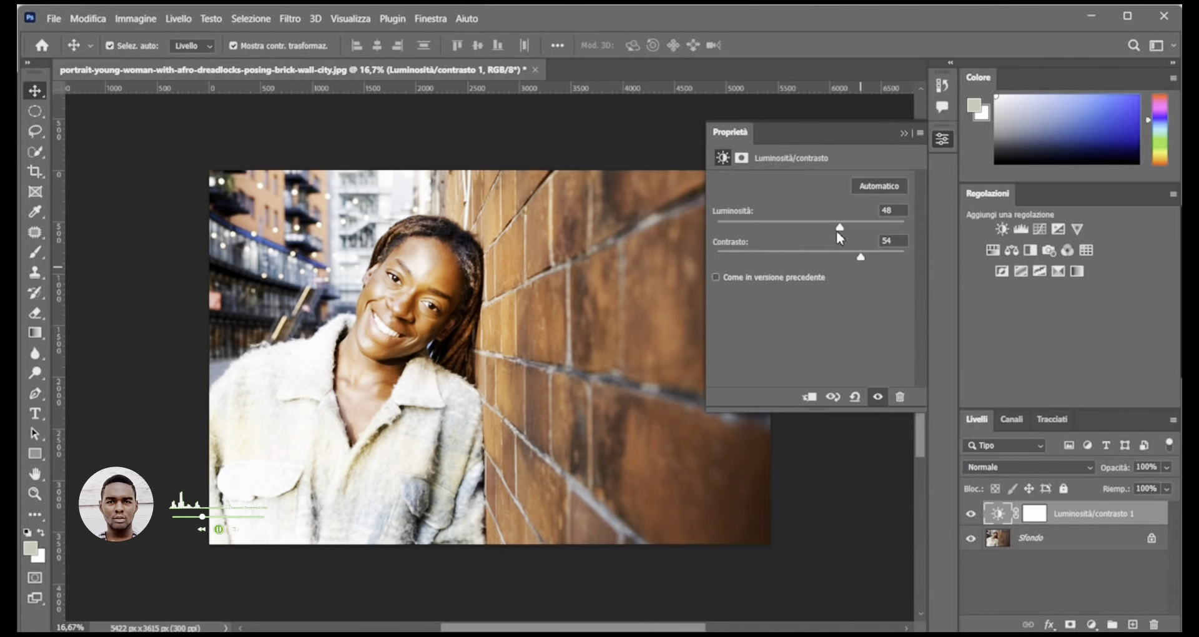
pyautogui.moveTo(837, 230); pyautogui.dragTo(761, 231)
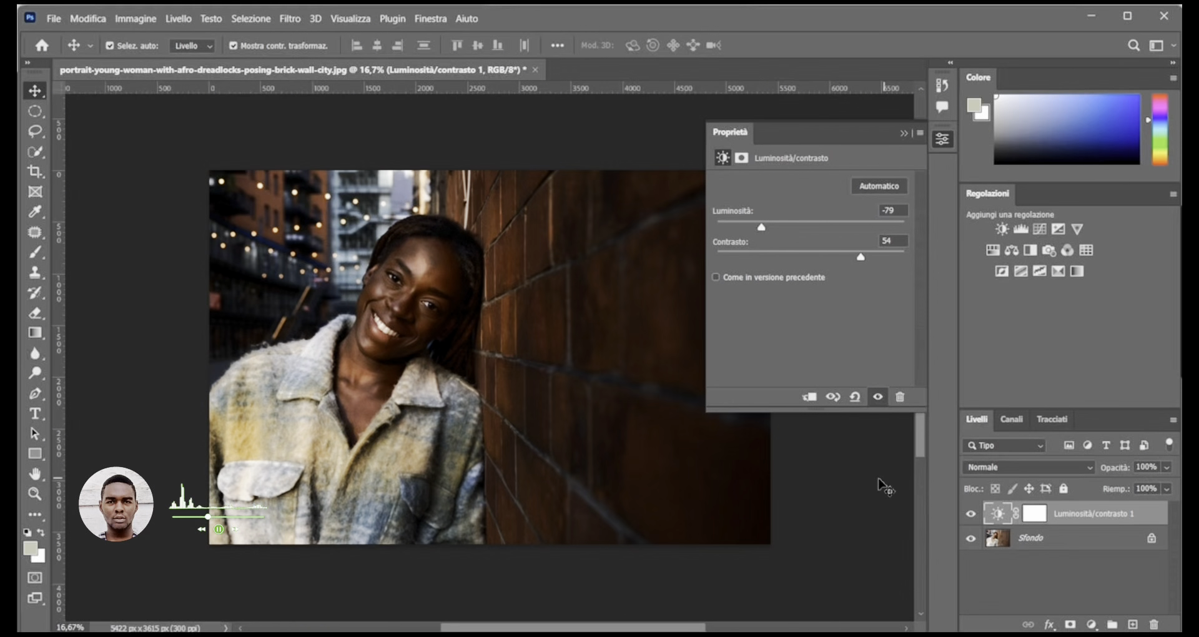
pyautogui.click(971, 514)
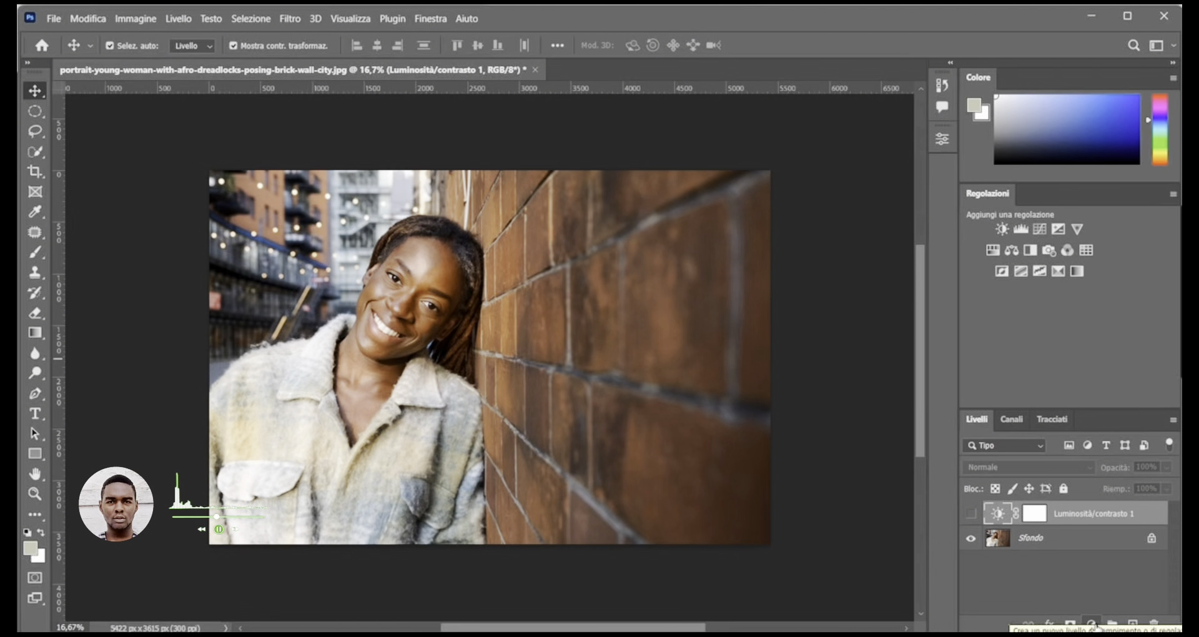
# - Add a Tonalità/saturazione adjustment layer with hue -20, saturation +4 and lightness +6, and hide it
pyautogui.click(1093, 623)
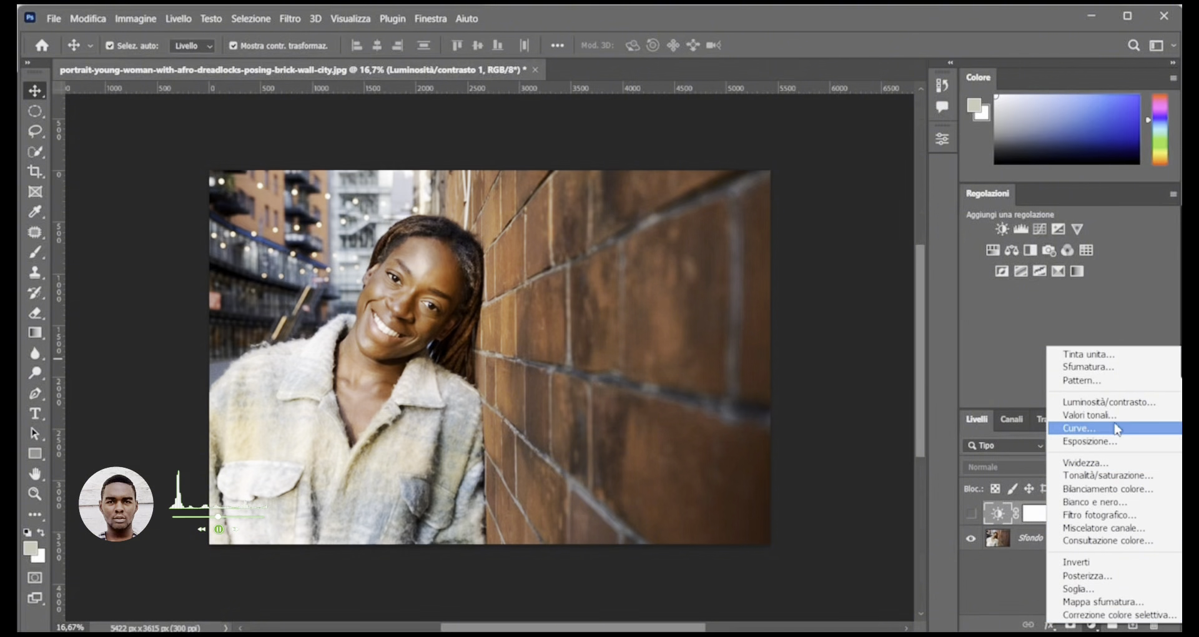
pyautogui.click(1117, 475)
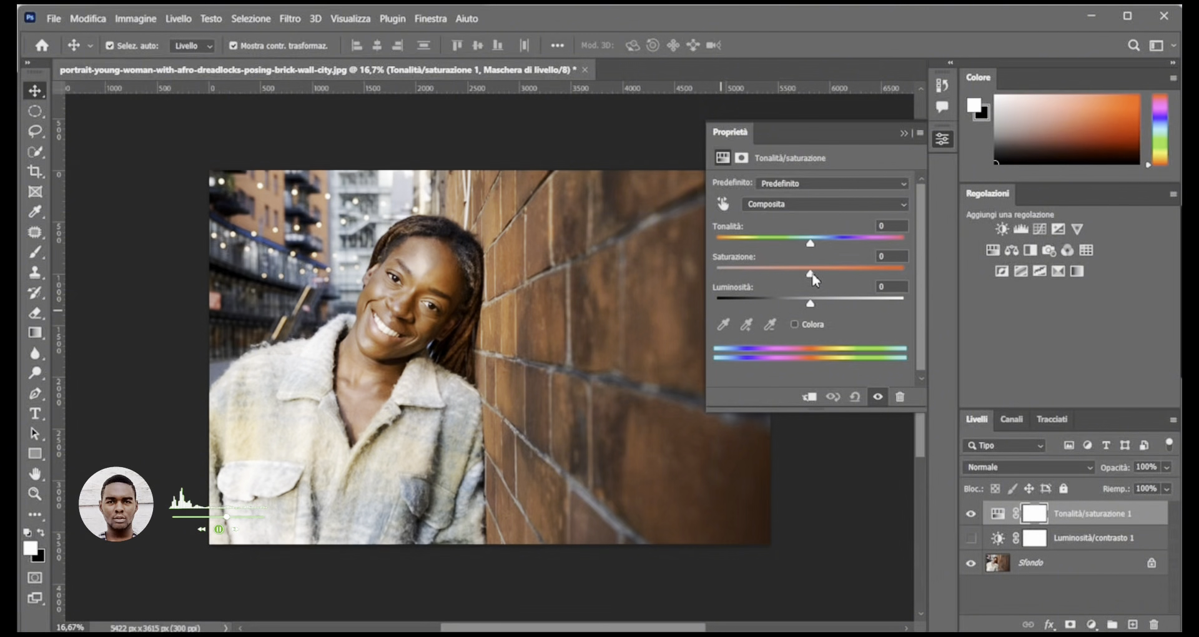
pyautogui.moveTo(814, 279)
pyautogui.mouseDown()
pyautogui.moveTo(920, 273)
pyautogui.moveTo(816, 272)
pyautogui.mouseUp()
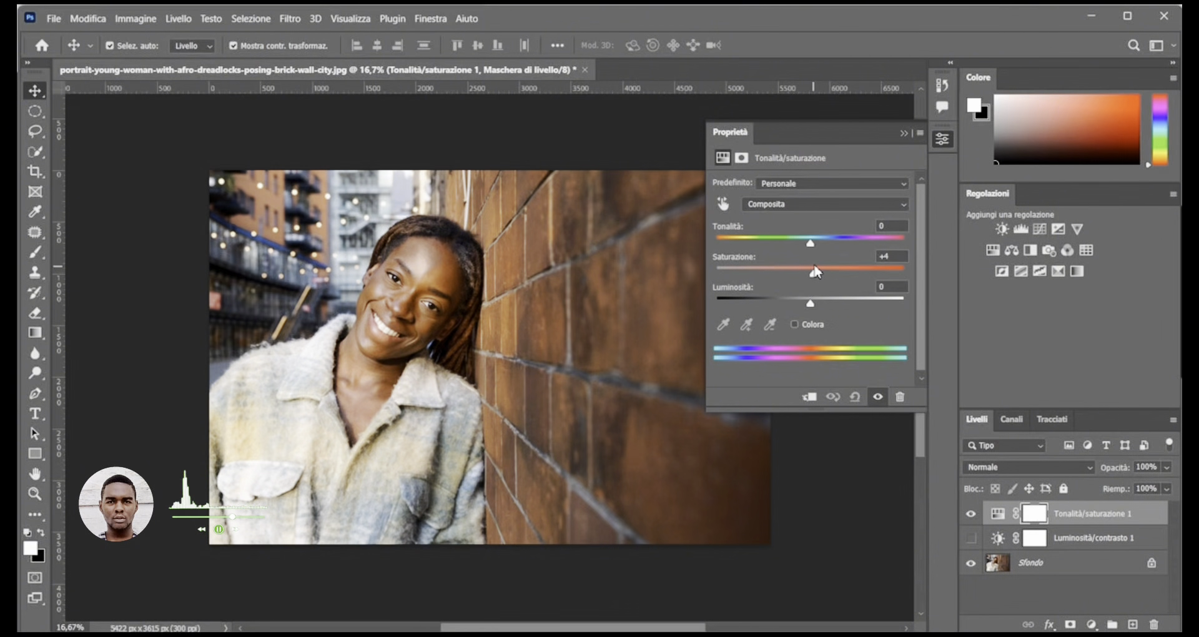
pyautogui.moveTo(776, 304)
pyautogui.mouseDown()
pyautogui.moveTo(707, 306)
pyautogui.moveTo(965, 301)
pyautogui.moveTo(797, 299)
pyautogui.mouseUp()
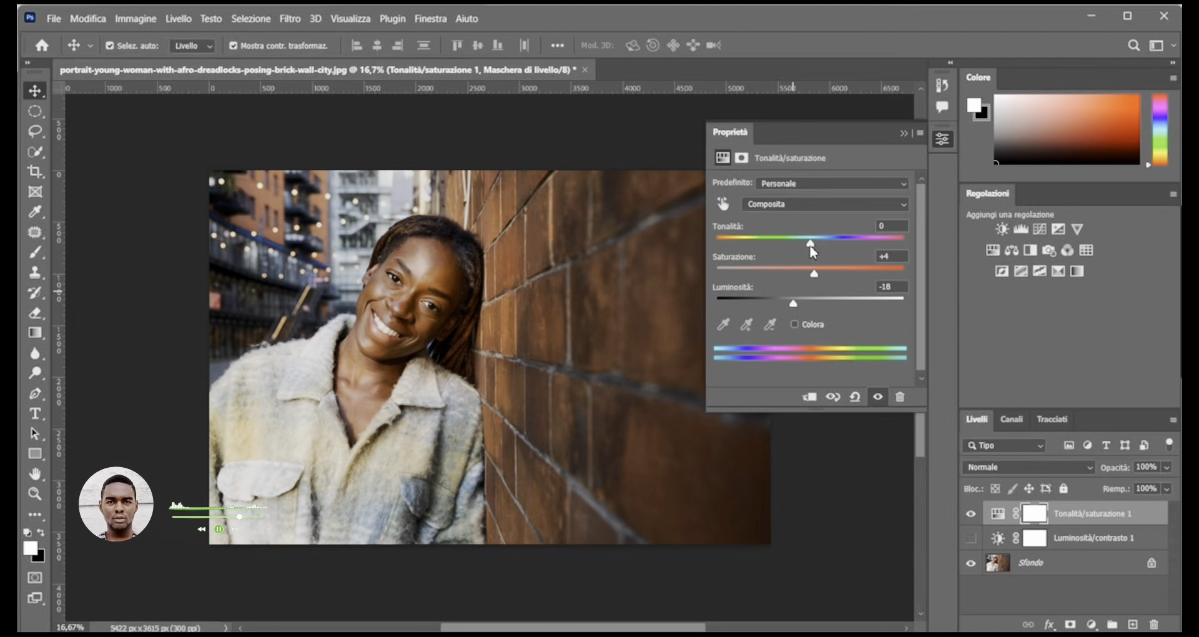
pyautogui.moveTo(805, 246); pyautogui.dragTo(771, 248)
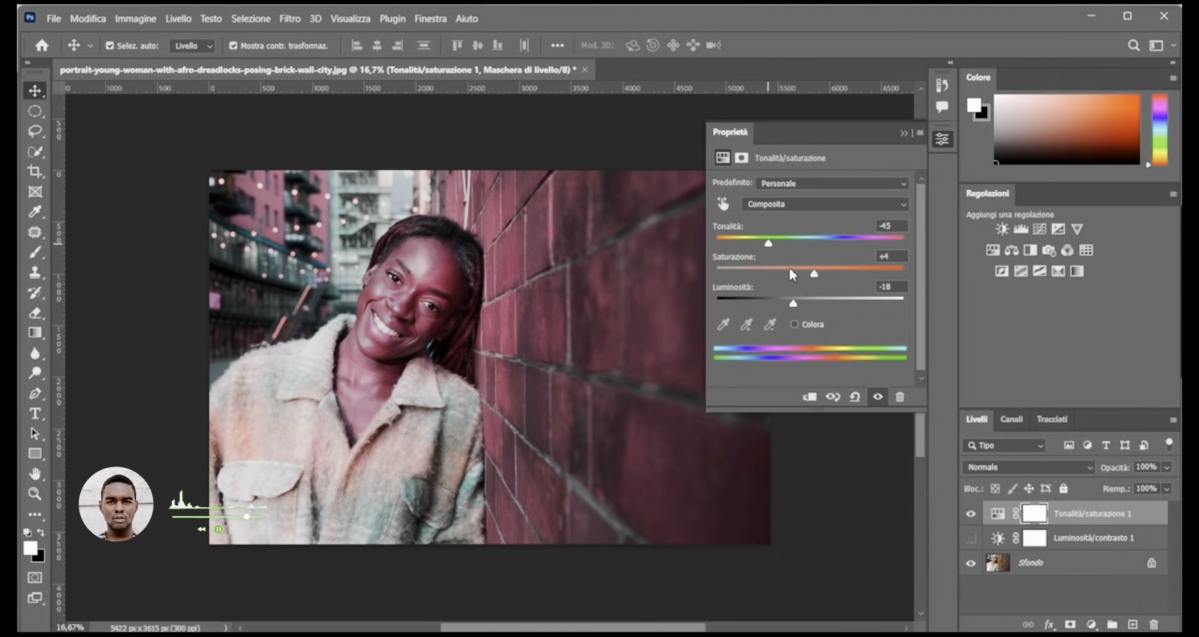
pyautogui.moveTo(795, 307); pyautogui.dragTo(816, 305)
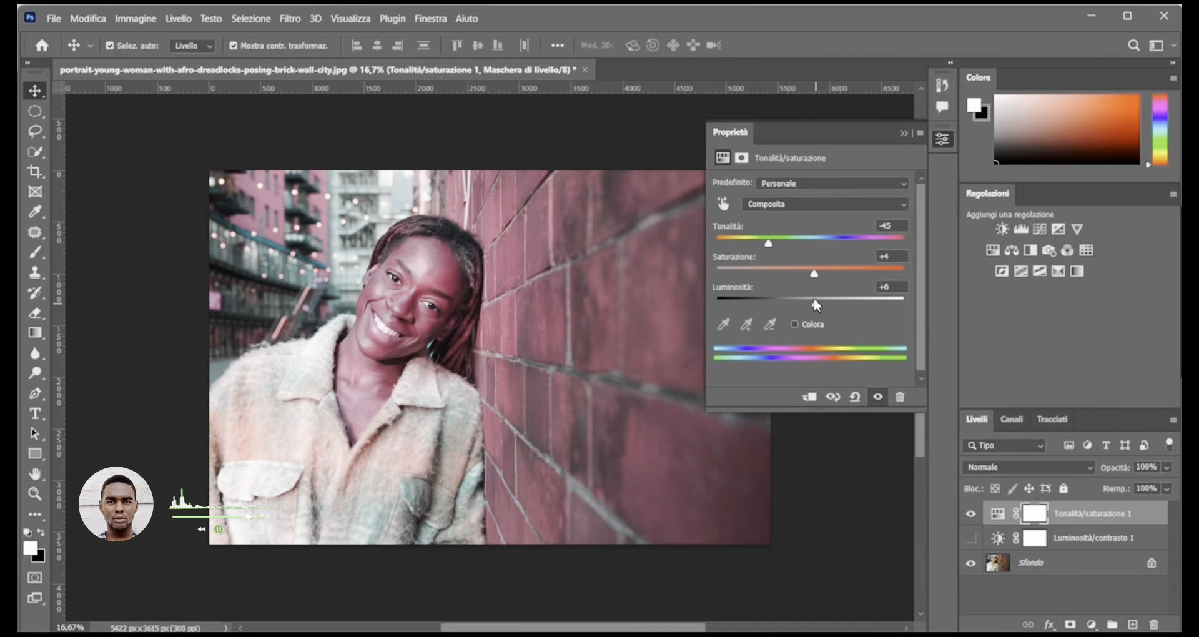
pyautogui.moveTo(773, 246)
pyautogui.mouseDown()
pyautogui.moveTo(879, 251)
pyautogui.moveTo(796, 251)
pyautogui.mouseUp()
pyautogui.click(971, 515)
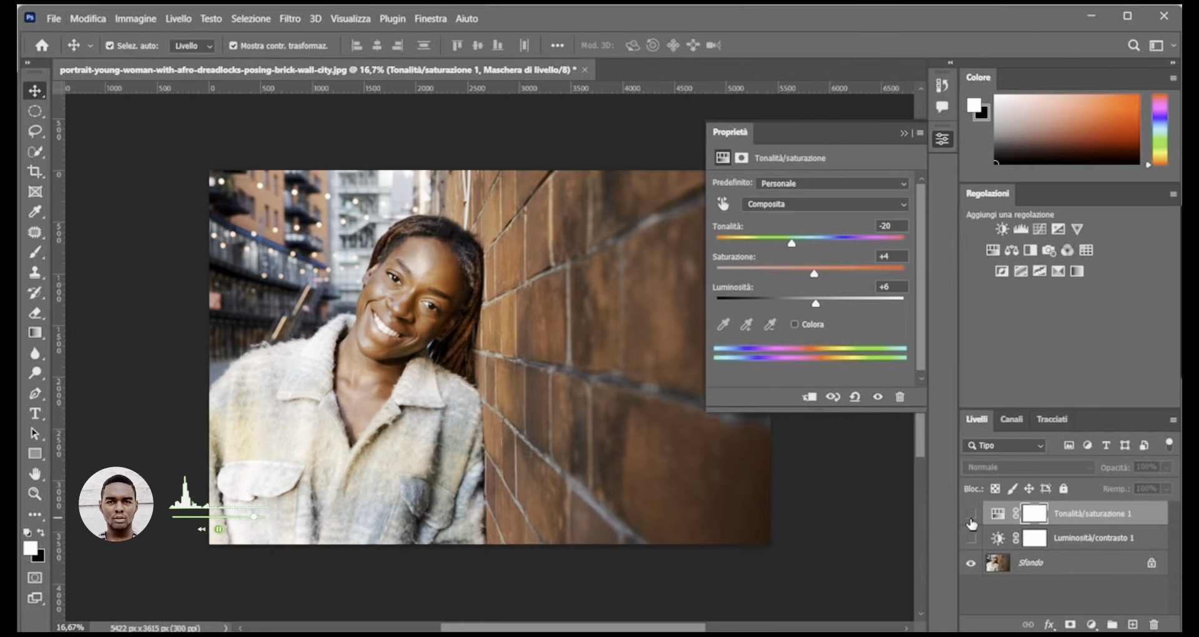
pyautogui.click(906, 134)
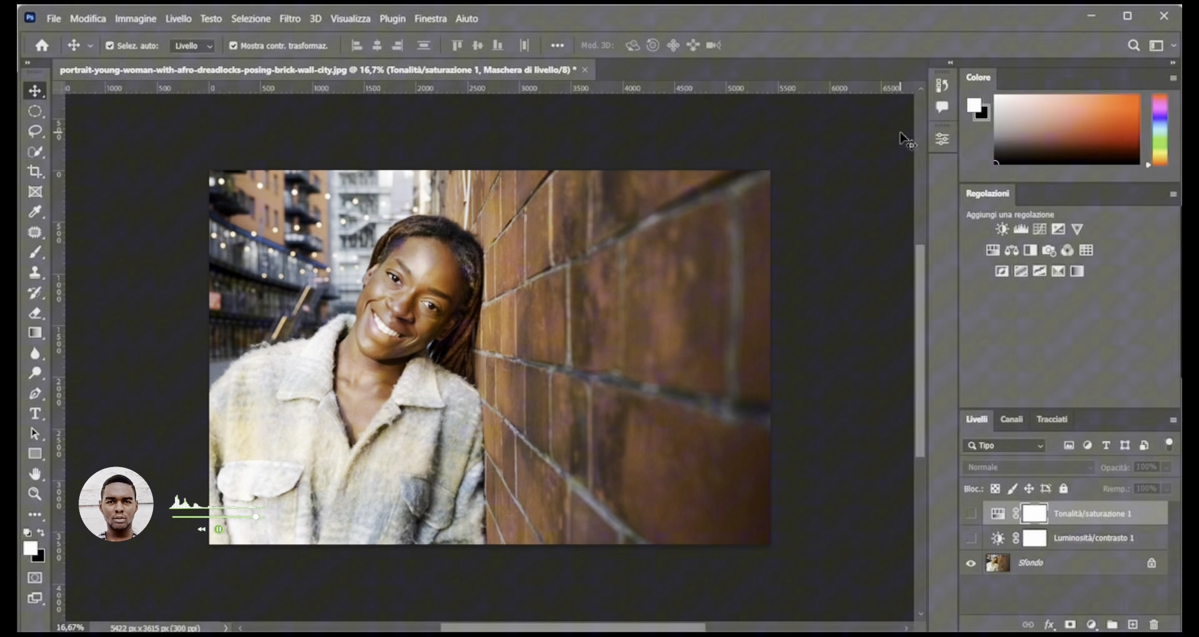
# - Add an Esposizione adjustment layer, undo all the adjustment layers back to the plain Sfondo layer, and collapse the properties
pyautogui.click(1059, 230)
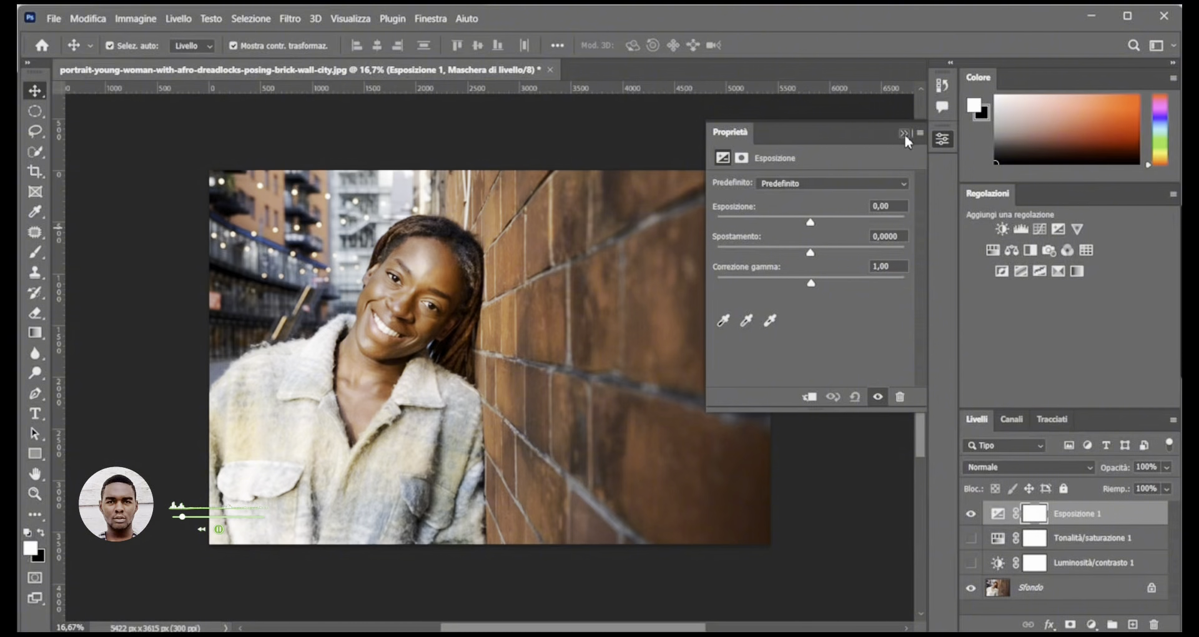
pyautogui.click(1103, 521)
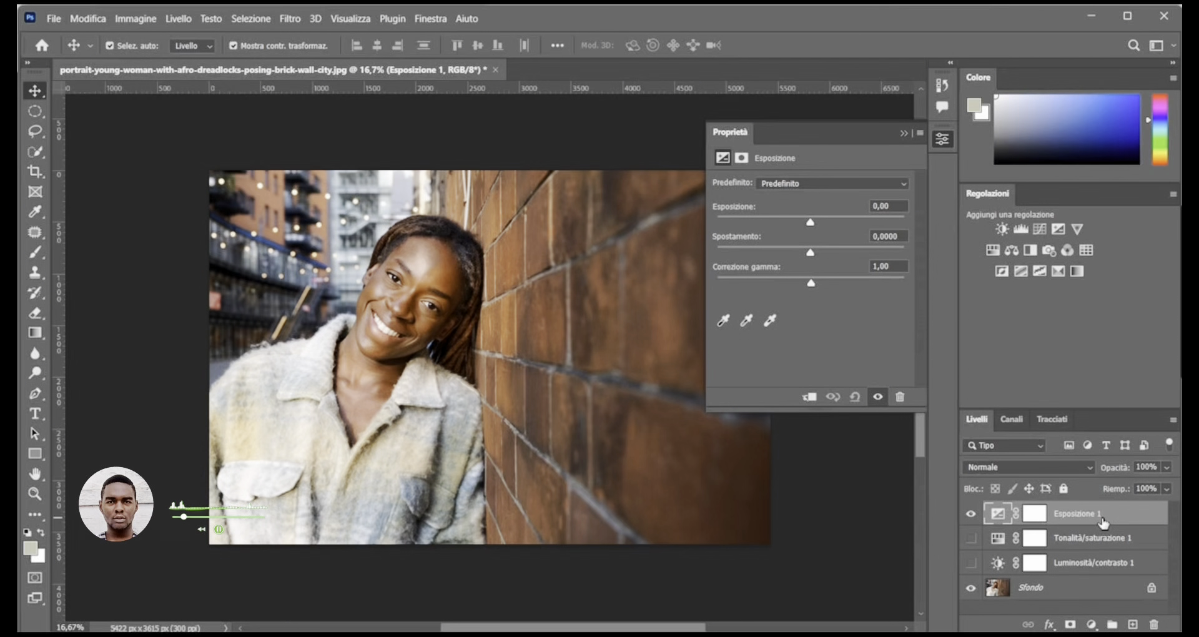
pyautogui.hotkey('ctrl', 'z')
pyautogui.hotkey('ctrl', 'z')
pyautogui.hotkey('ctrl', 'z')
pyautogui.hotkey('ctrl', 'z')
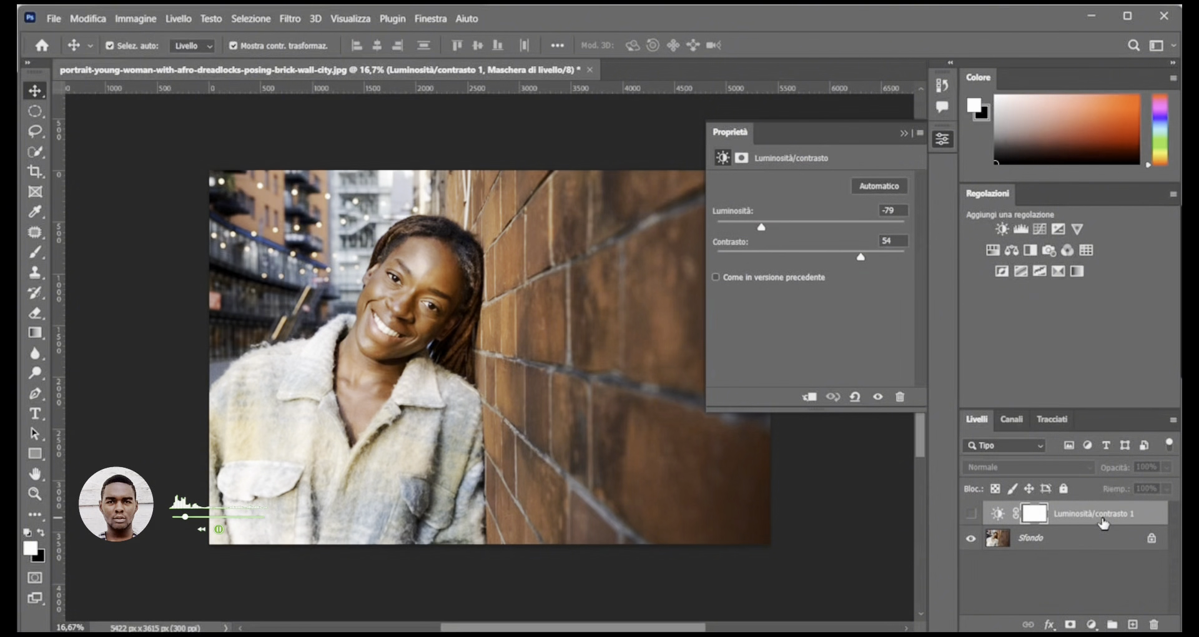
pyautogui.hotkey('ctrl', 'z')
pyautogui.hotkey('ctrl', 'z')
pyautogui.hotkey('ctrl', 'z')
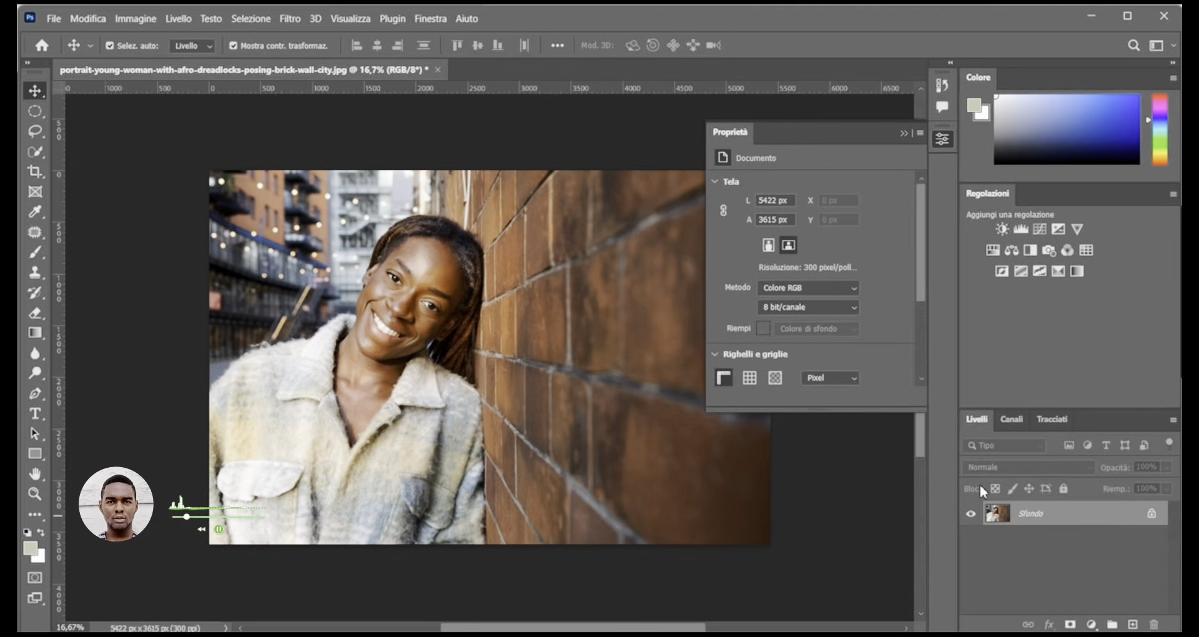
pyautogui.click(905, 133)
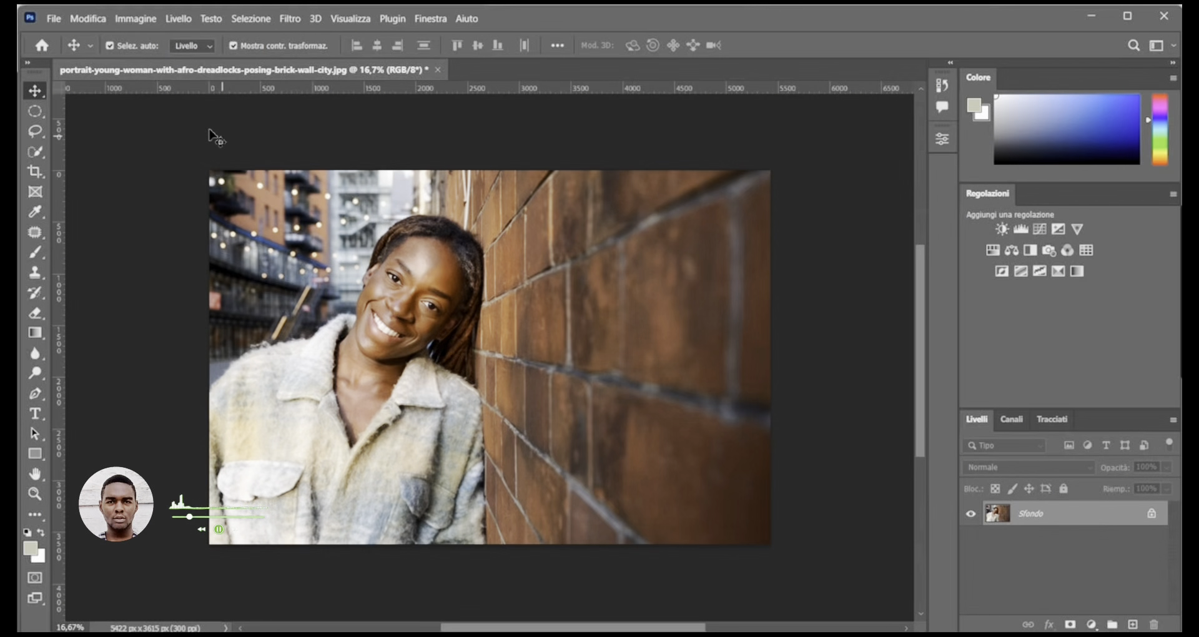
# - Create a new 1080 x 1080 px document at 72 pixels per inch in RGB colour with a white background
pyautogui.click(50, 42)
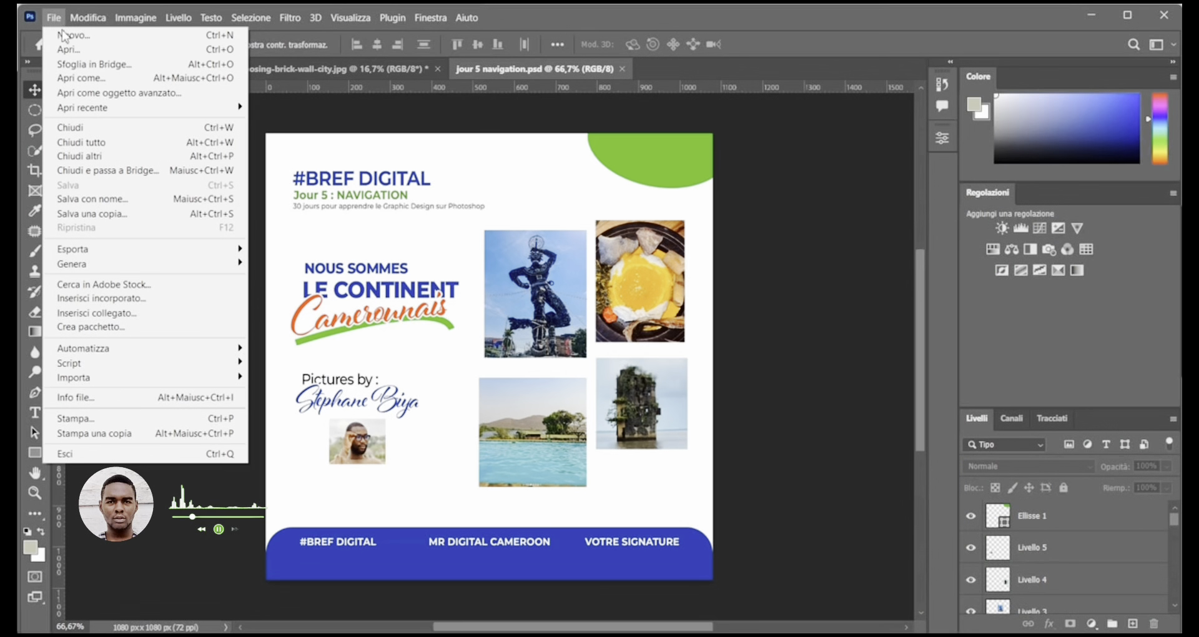
pyautogui.press('Escape')
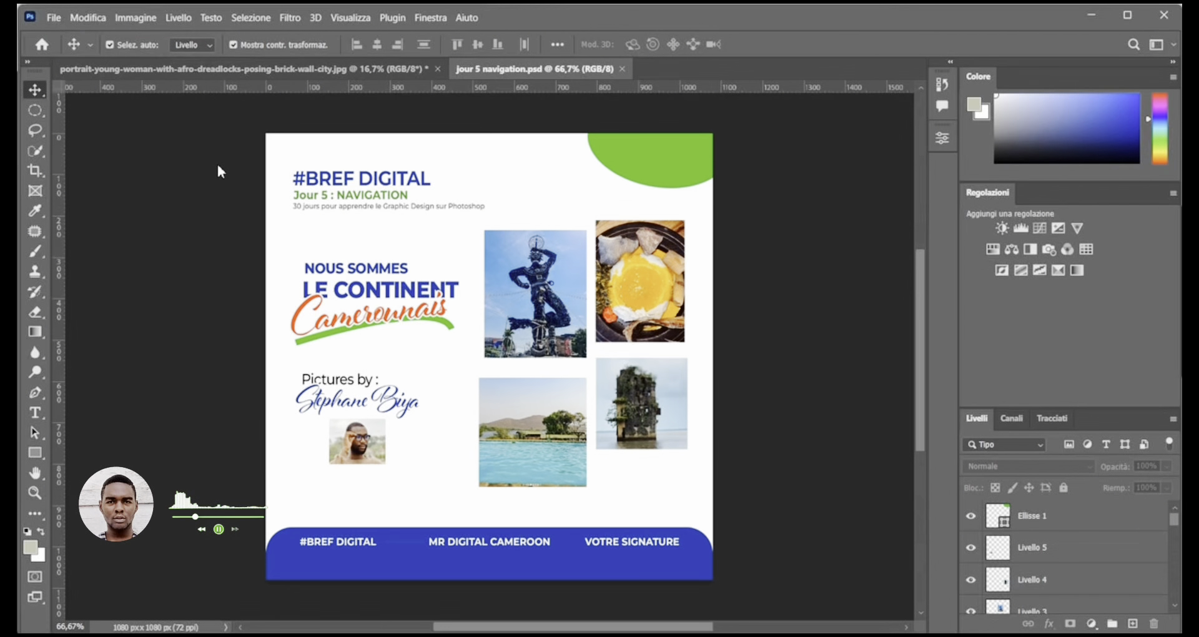
pyautogui.hotkey('ctrl', 'n')
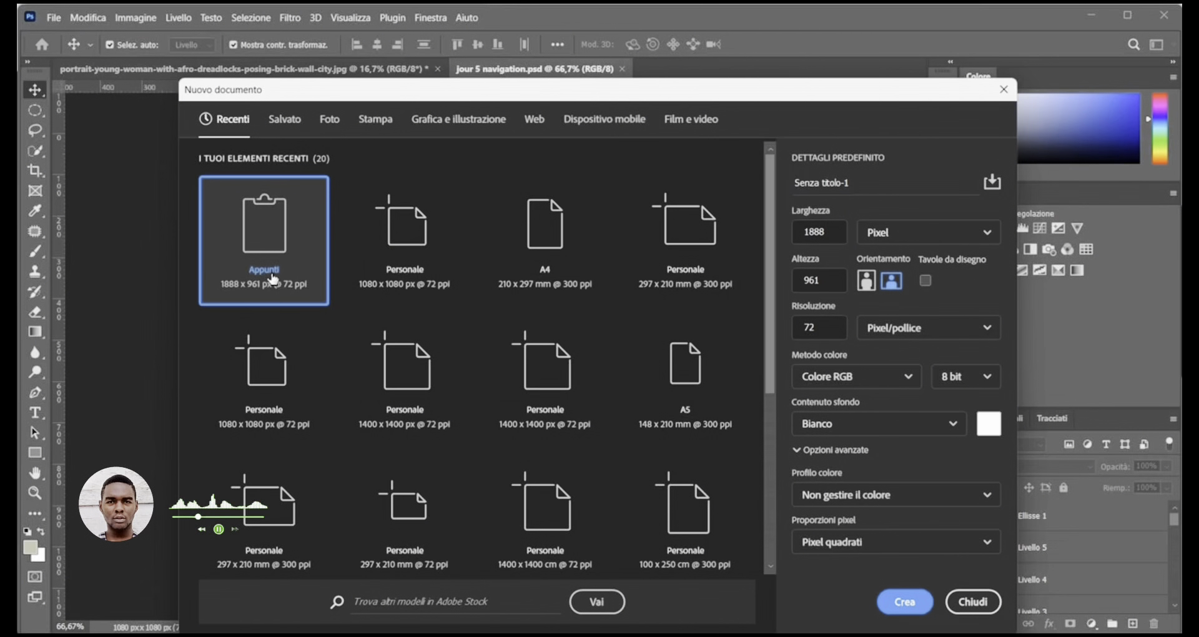
pyautogui.click(831, 236)
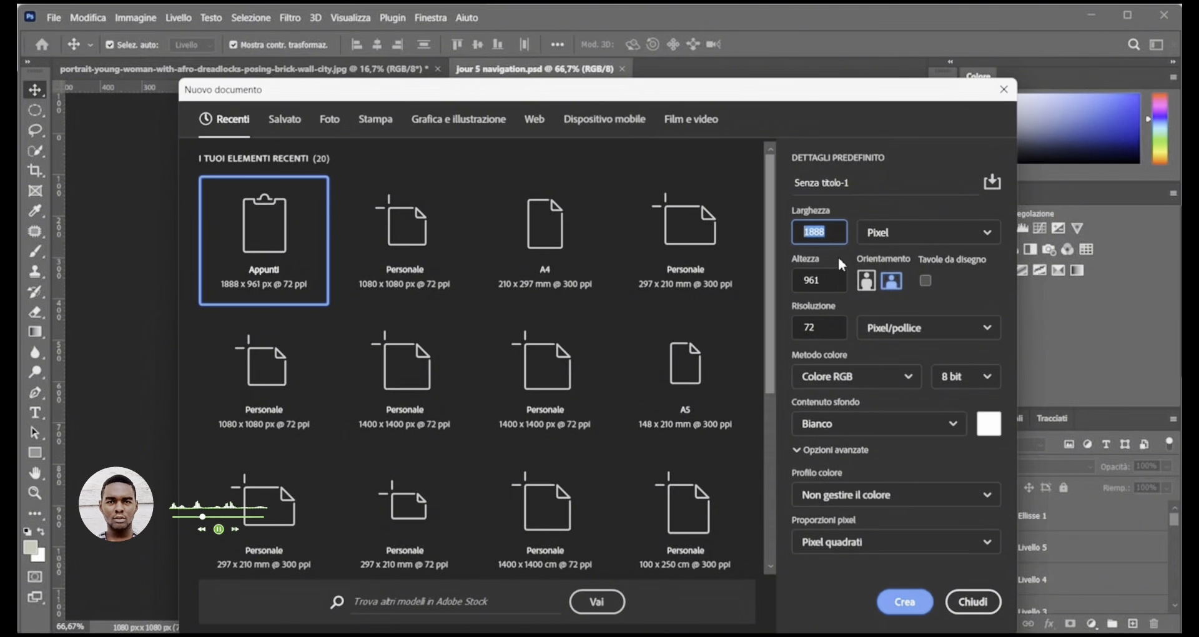
pyautogui.write('1080')
pyautogui.click(825, 278)
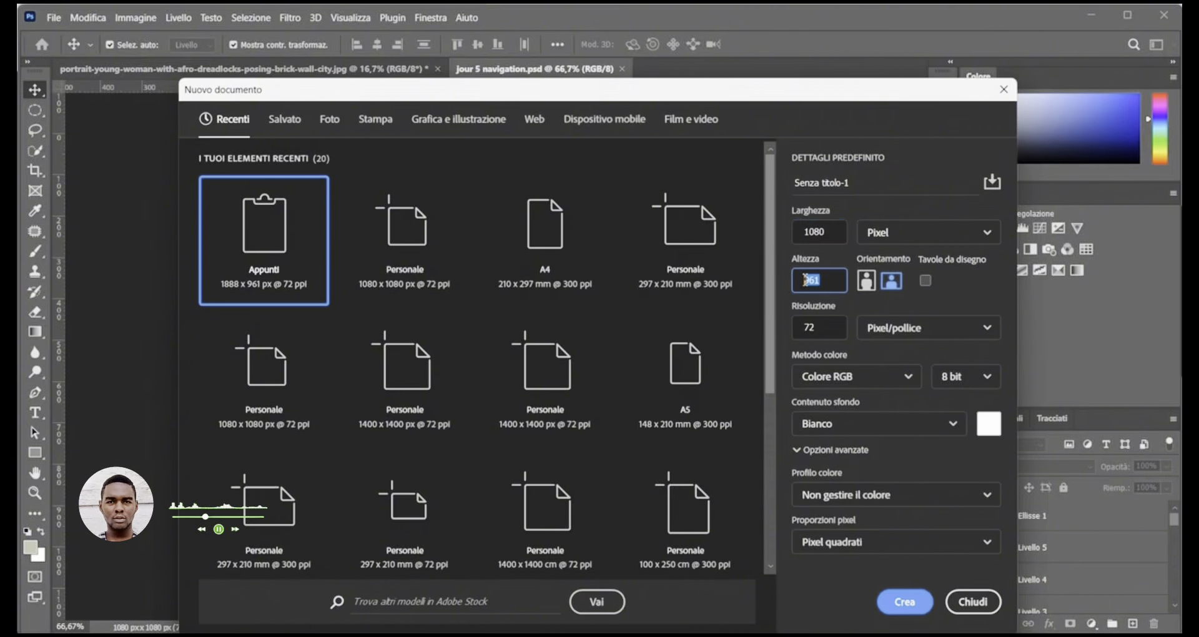
pyautogui.write('1080')
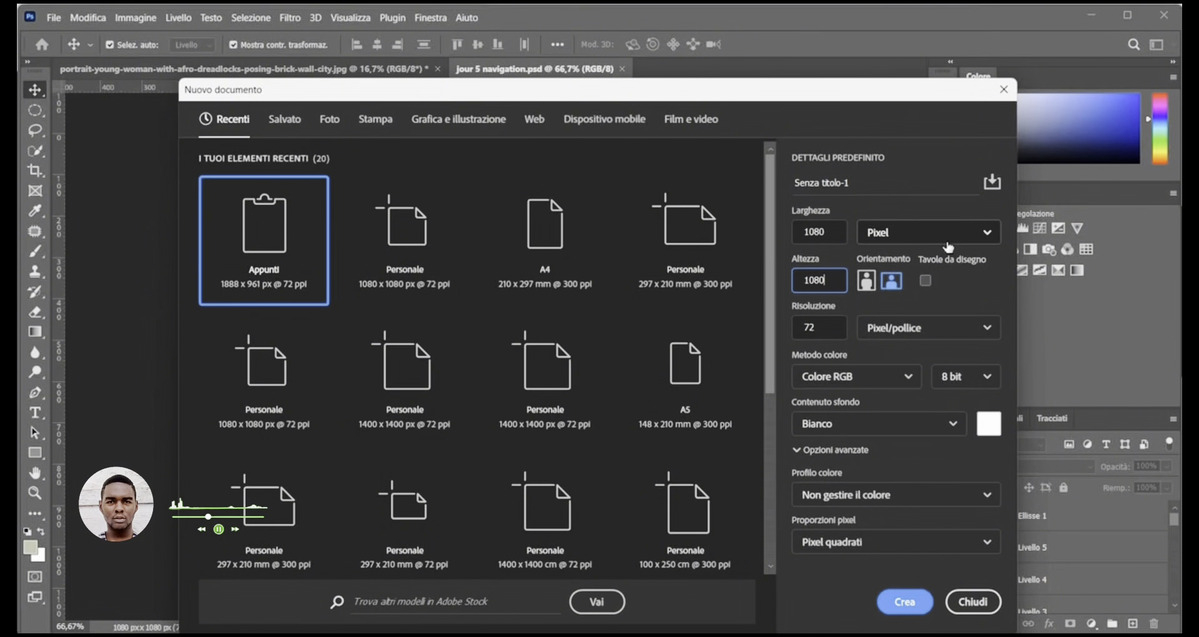
pyautogui.click(831, 329)
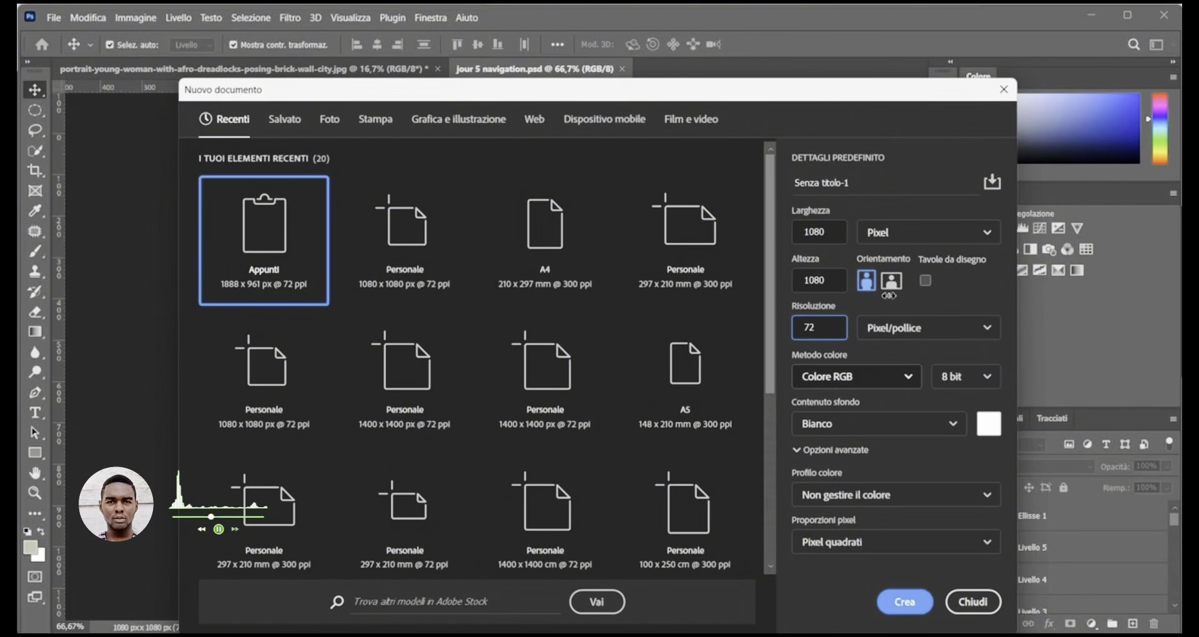
pyautogui.click(905, 602)
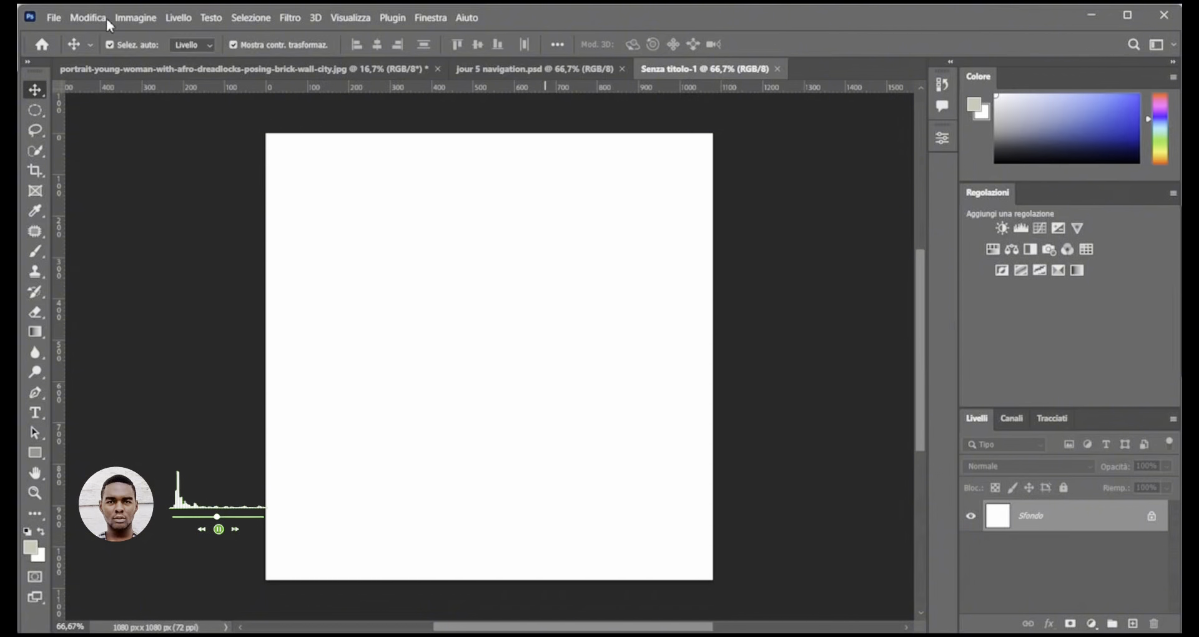
# - Start saving the new document under a new name, and create and open a folder called "jour 8" inside Formation Graphic Design
pyautogui.click(54, 17)
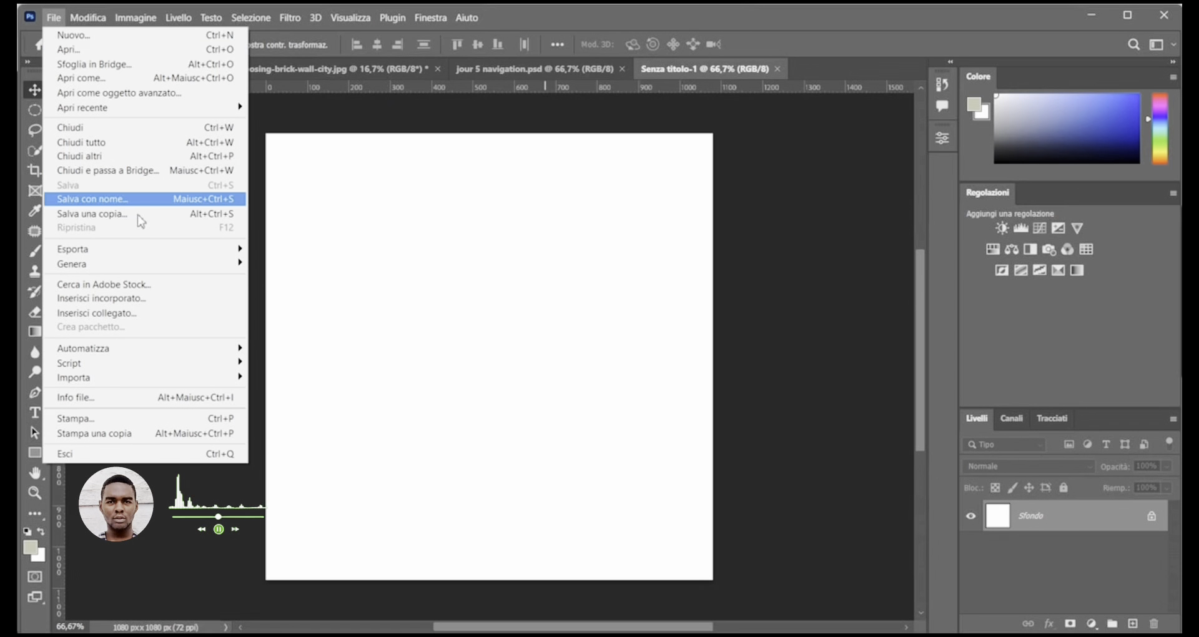
pyautogui.click(125, 199)
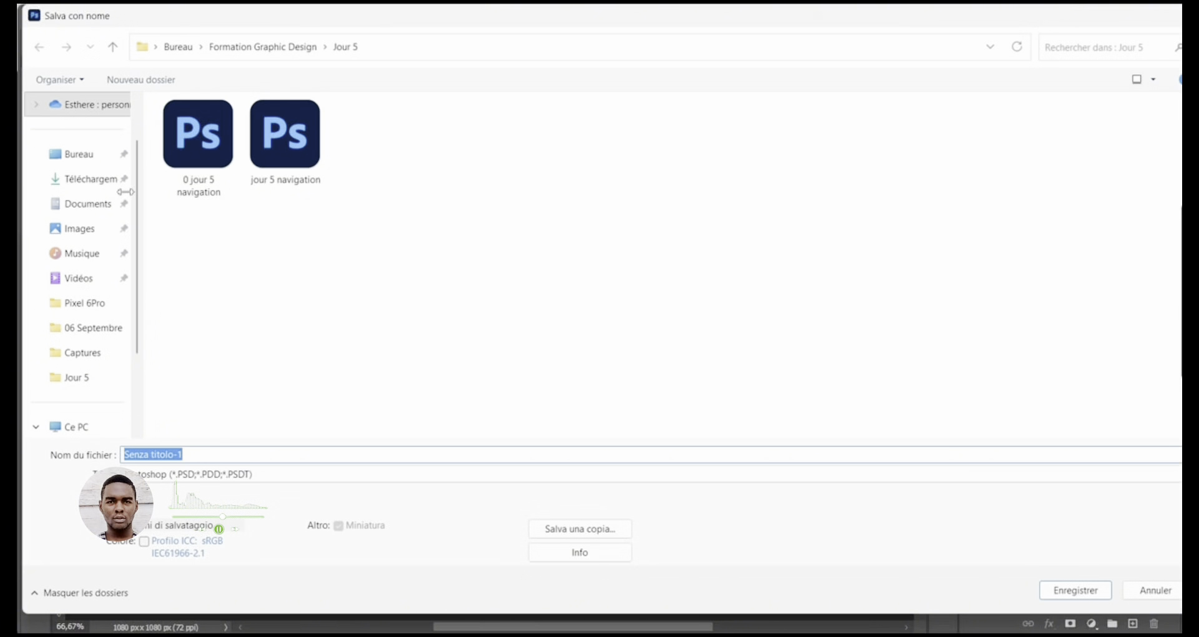
pyautogui.click(287, 46)
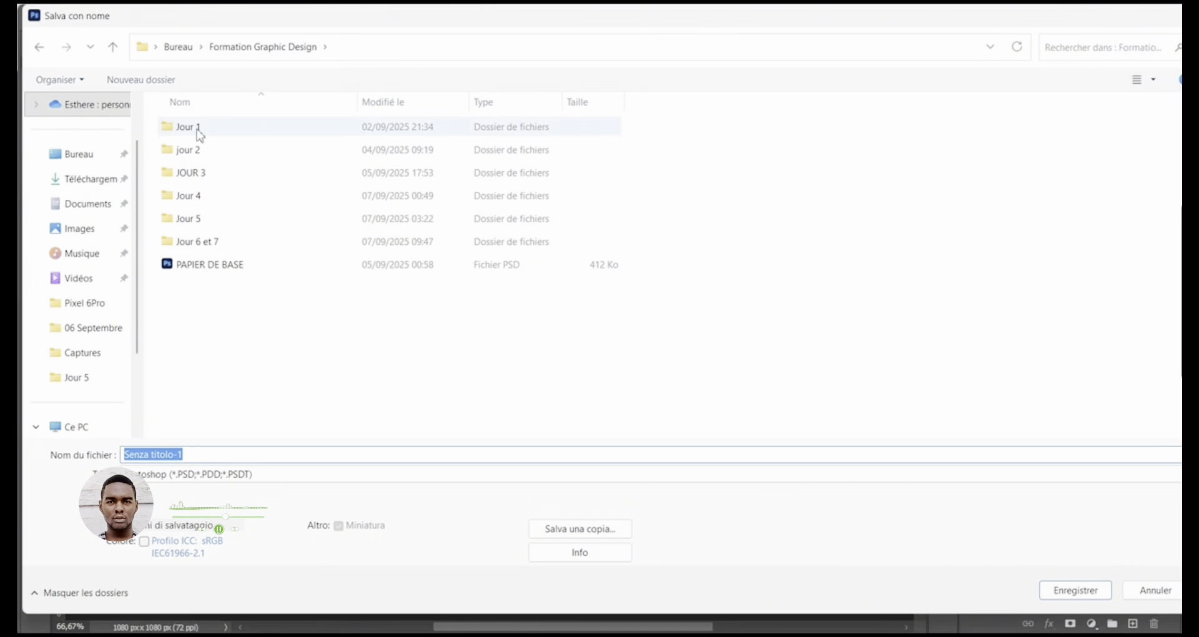
pyautogui.click(140, 79)
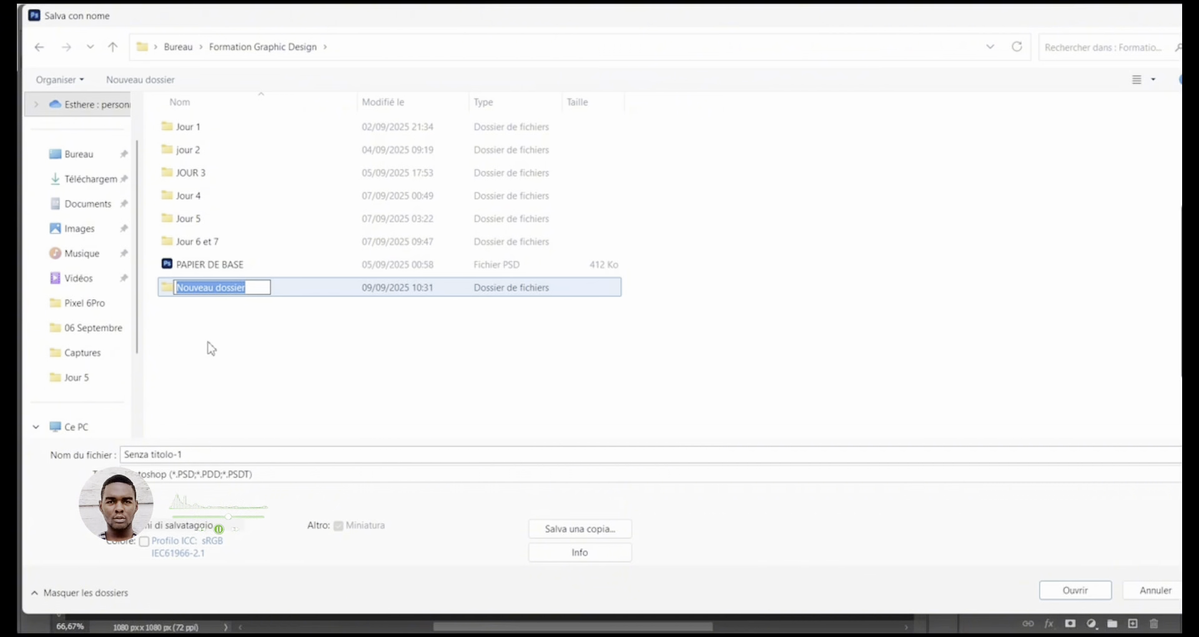
pyautogui.write('jou')
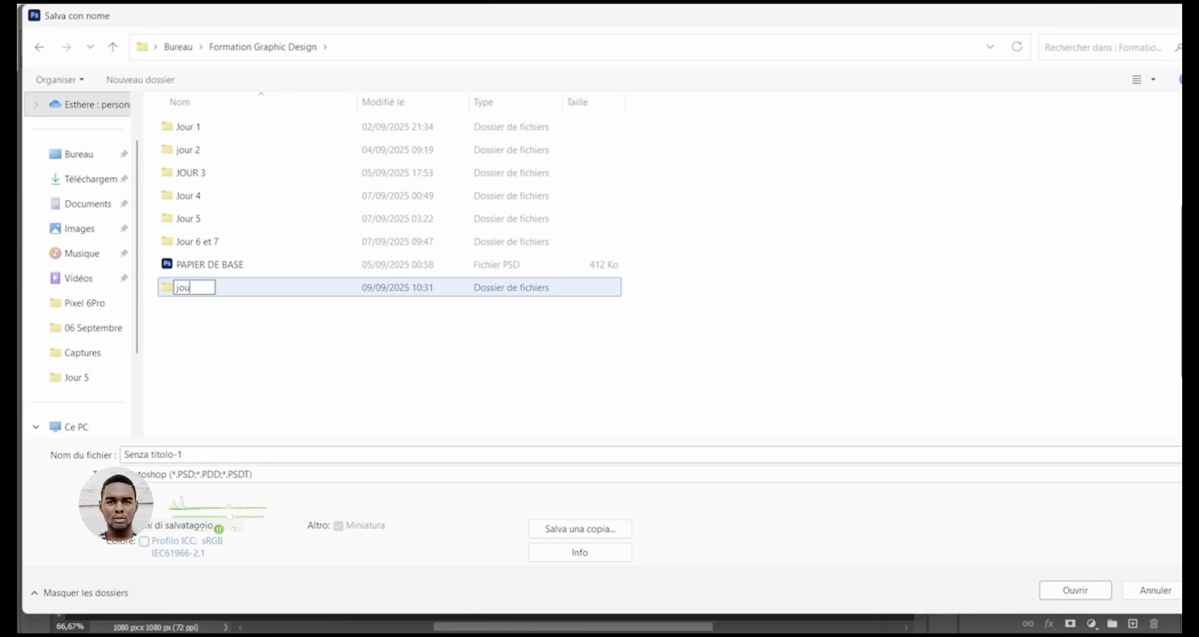
pyautogui.write('r 8')
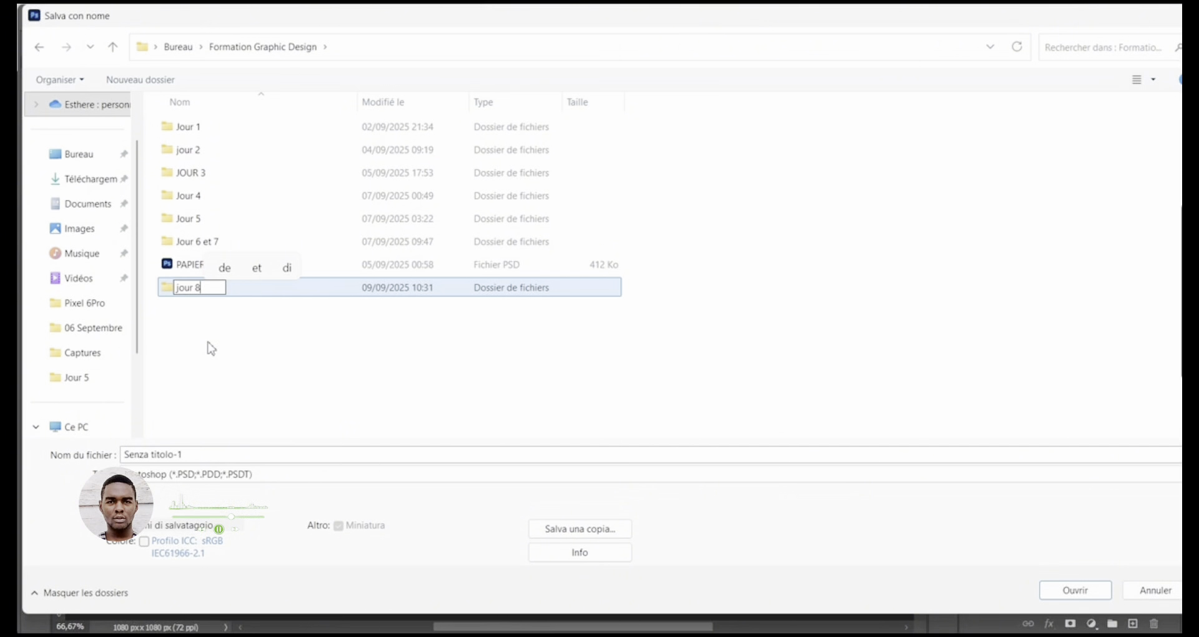
pyautogui.doubleClick(270, 294)
# - Name the file "jour 8" and save it as a Photoshop document in the jour 8 folder
pyautogui.click(176, 482)
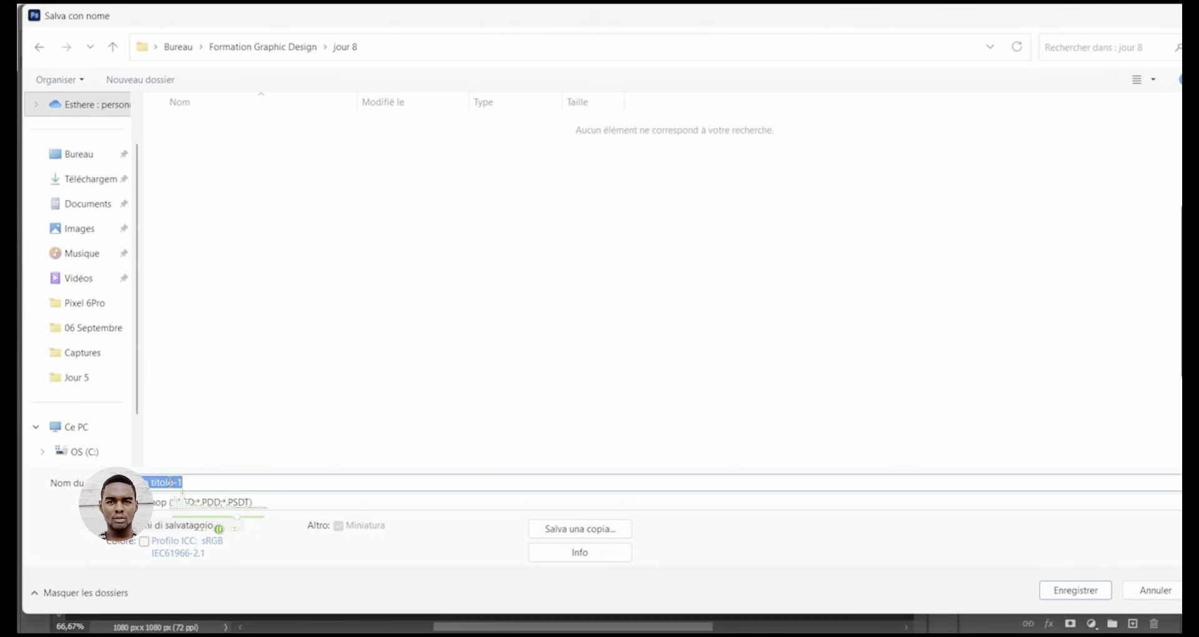
pyautogui.write('jour')
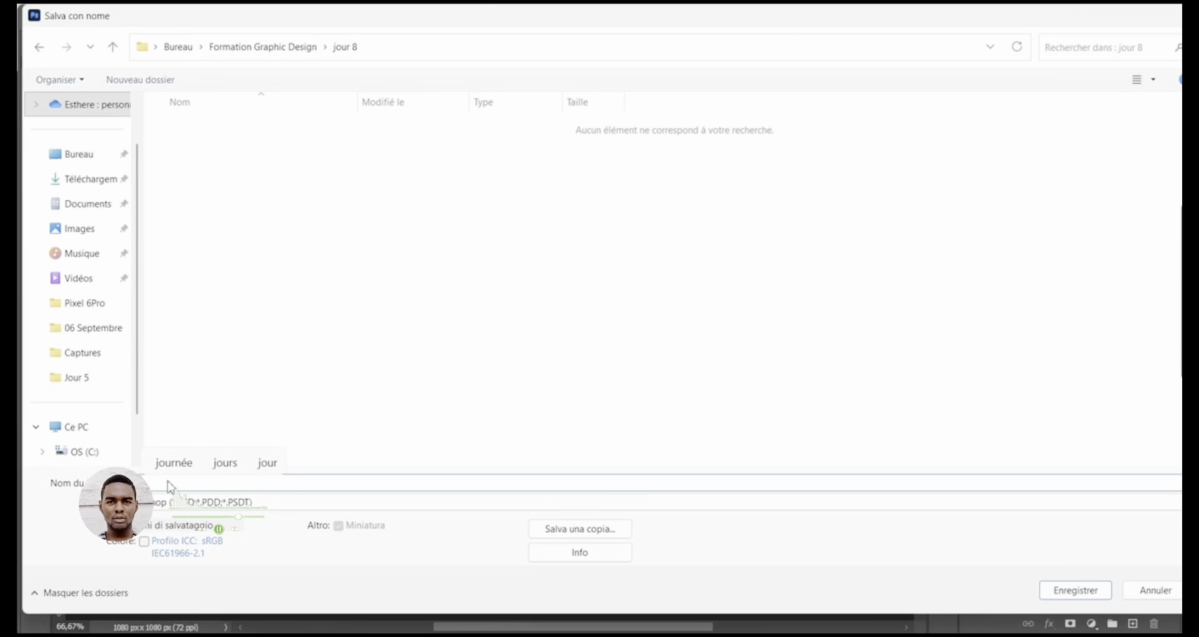
pyautogui.write(' 8')
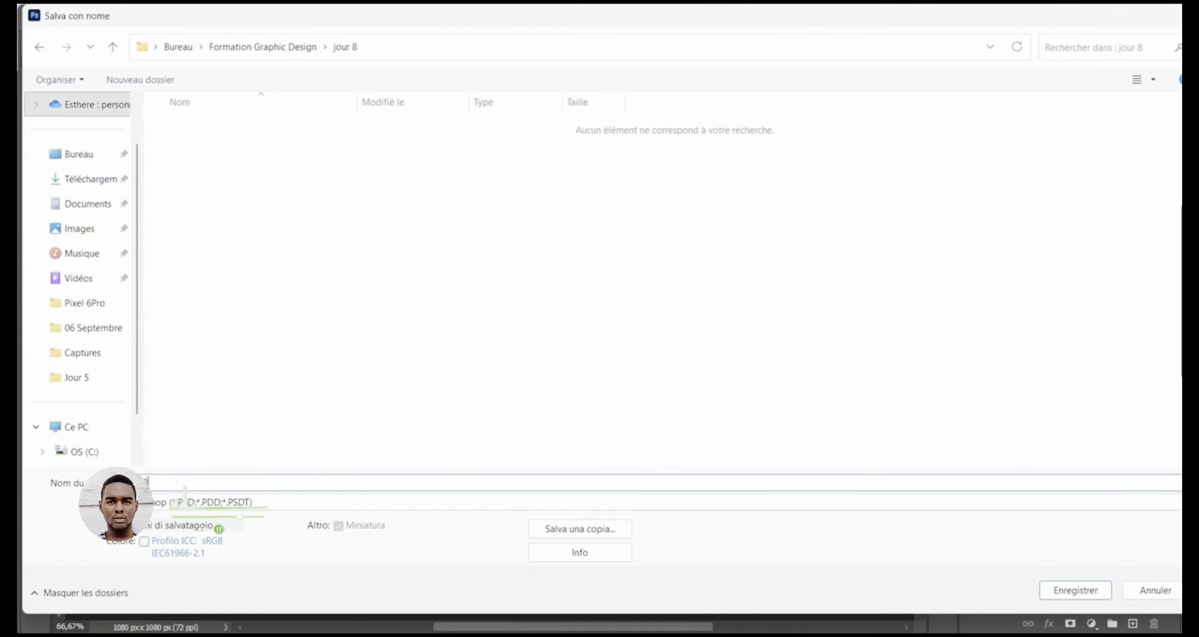
pyautogui.click(1098, 592)
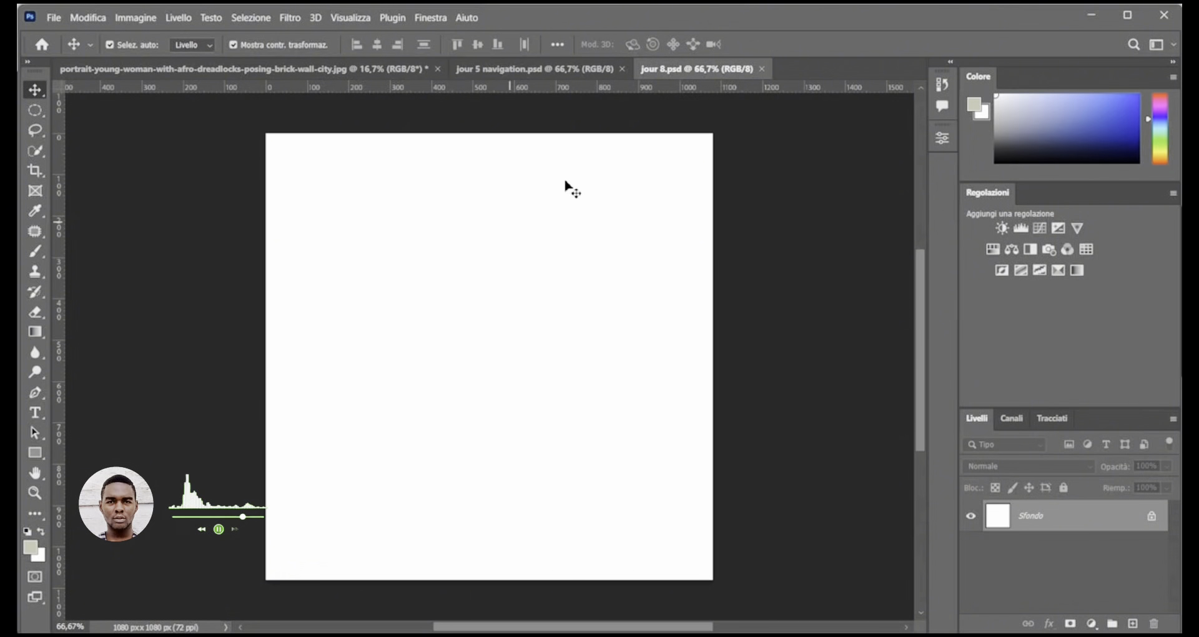
# - Return to the portrait photo and add a Valori tonali adjustment layer with midtones 1,14 and white input level 217
pyautogui.click(564, 66)
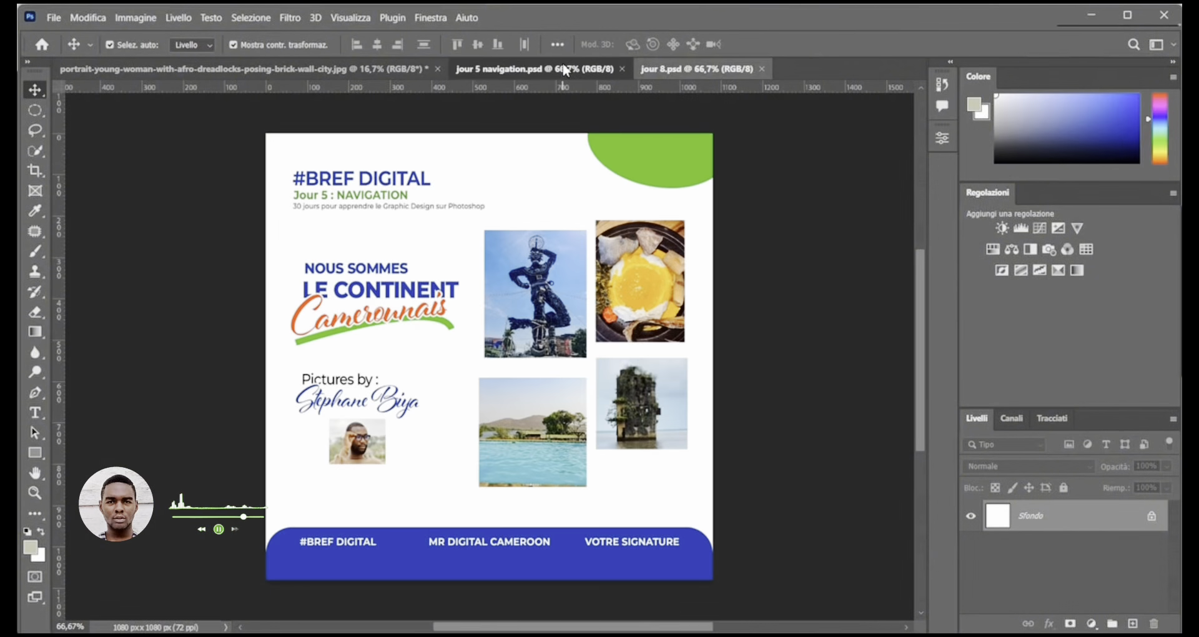
pyautogui.click(370, 70)
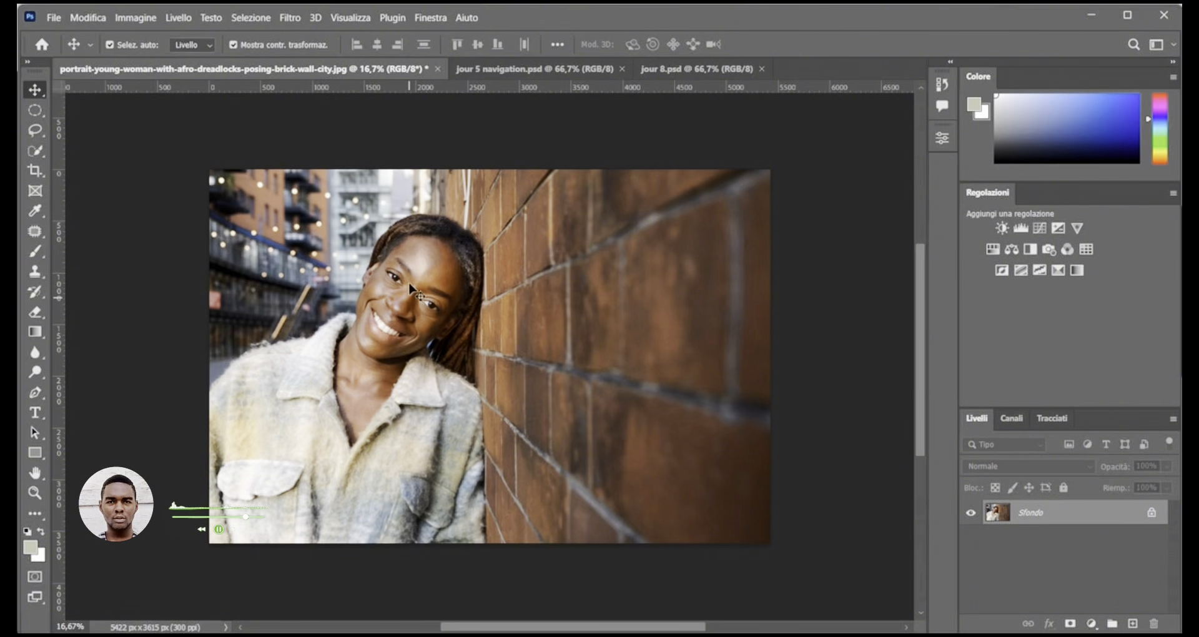
pyautogui.click(1070, 624)
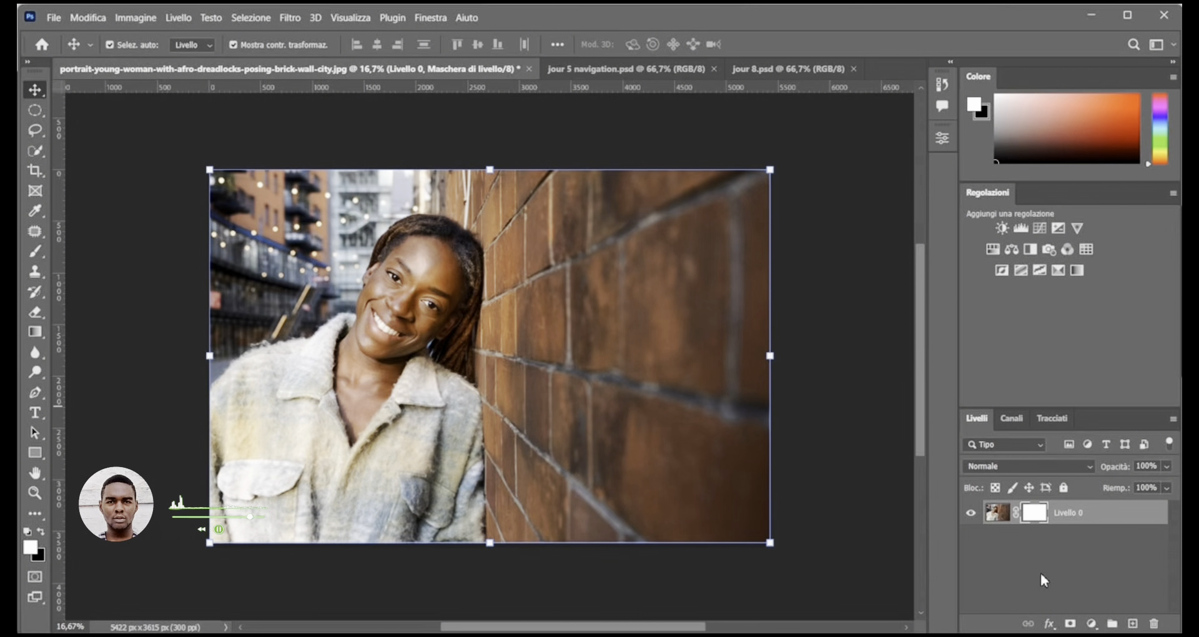
pyautogui.hotkey('ctrl', 'z')
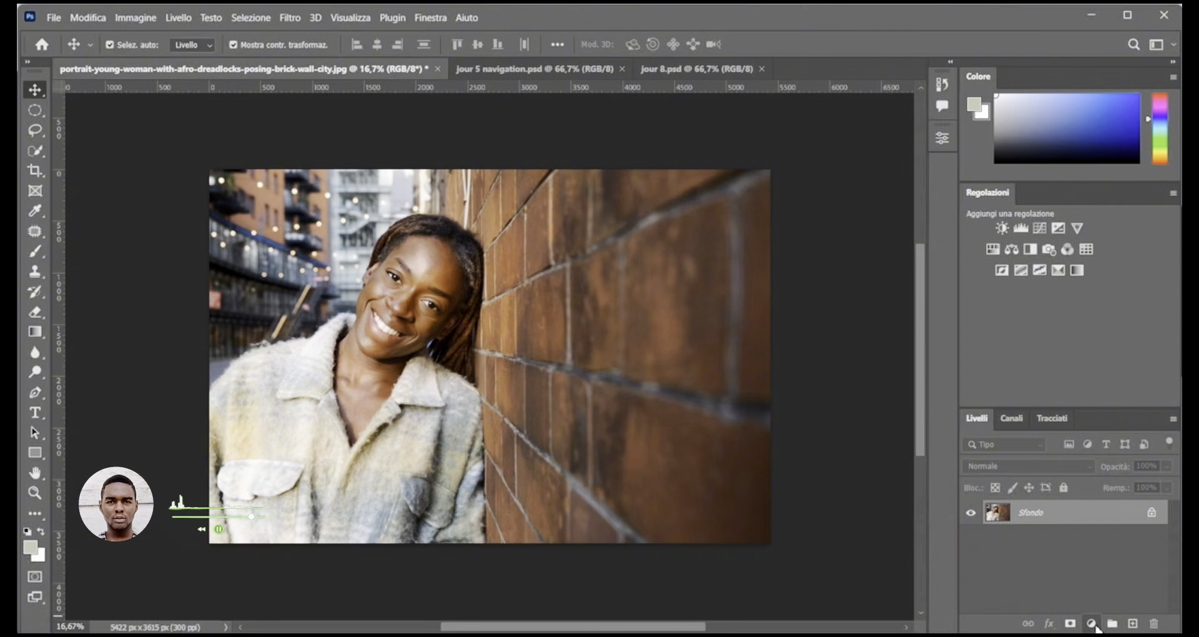
pyautogui.click(1094, 624)
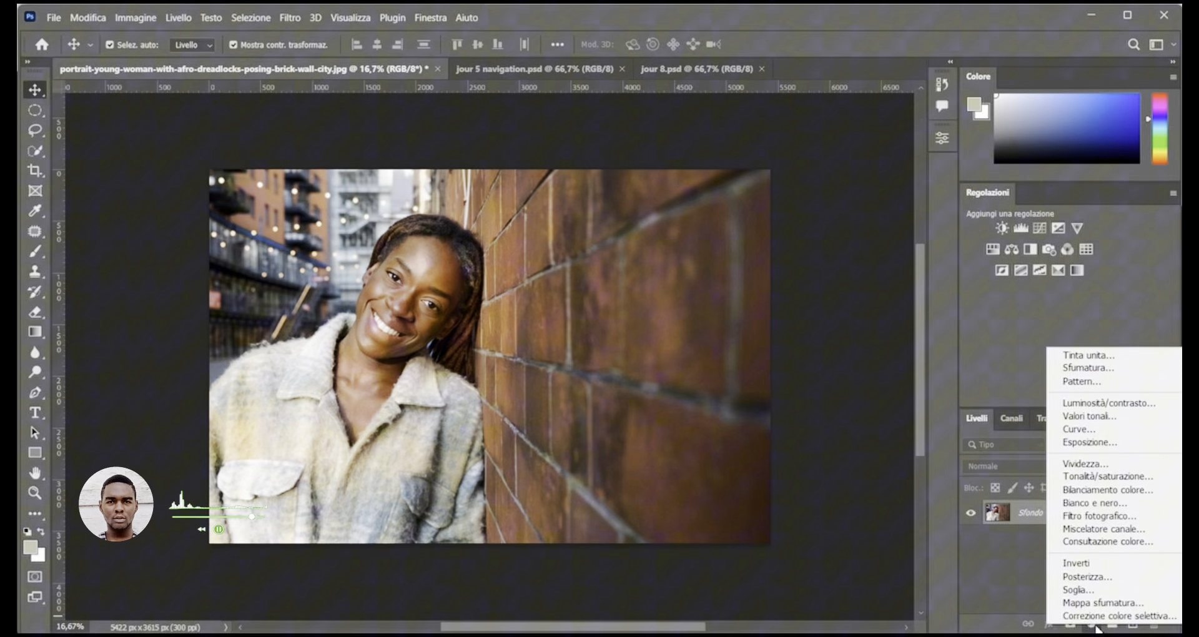
pyautogui.click(1099, 419)
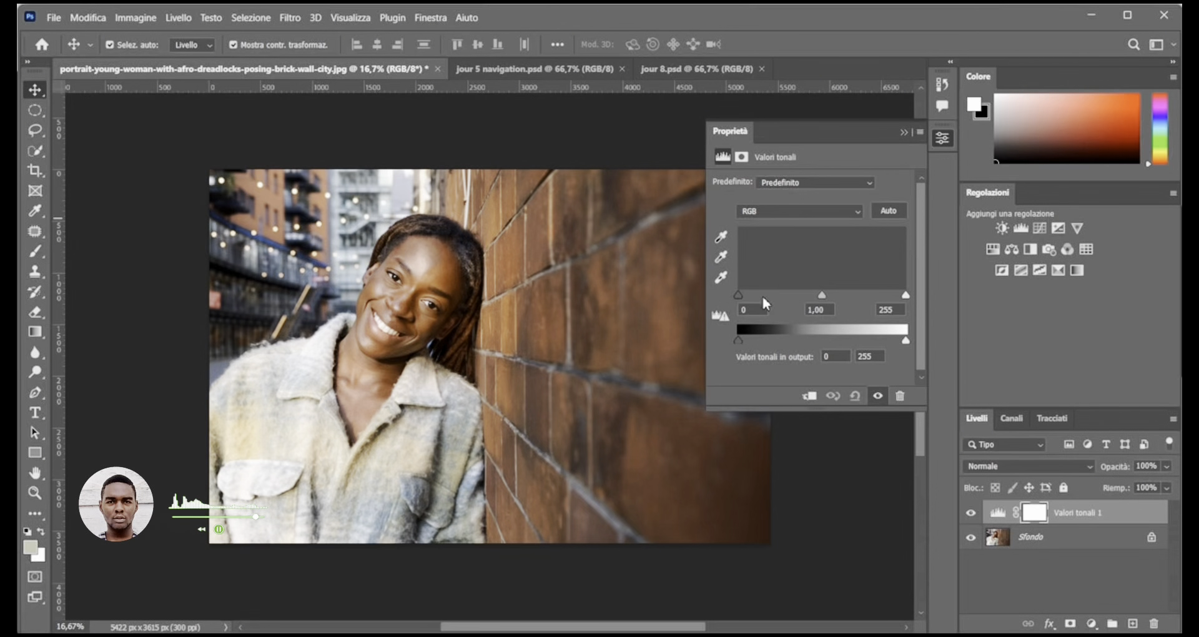
pyautogui.moveTo(736, 290)
pyautogui.mouseDown()
pyautogui.moveTo(763, 291)
pyautogui.moveTo(729, 290)
pyautogui.mouseUp()
pyautogui.moveTo(826, 294)
pyautogui.mouseDown()
pyautogui.moveTo(803, 291)
pyautogui.moveTo(828, 297)
pyautogui.mouseUp()
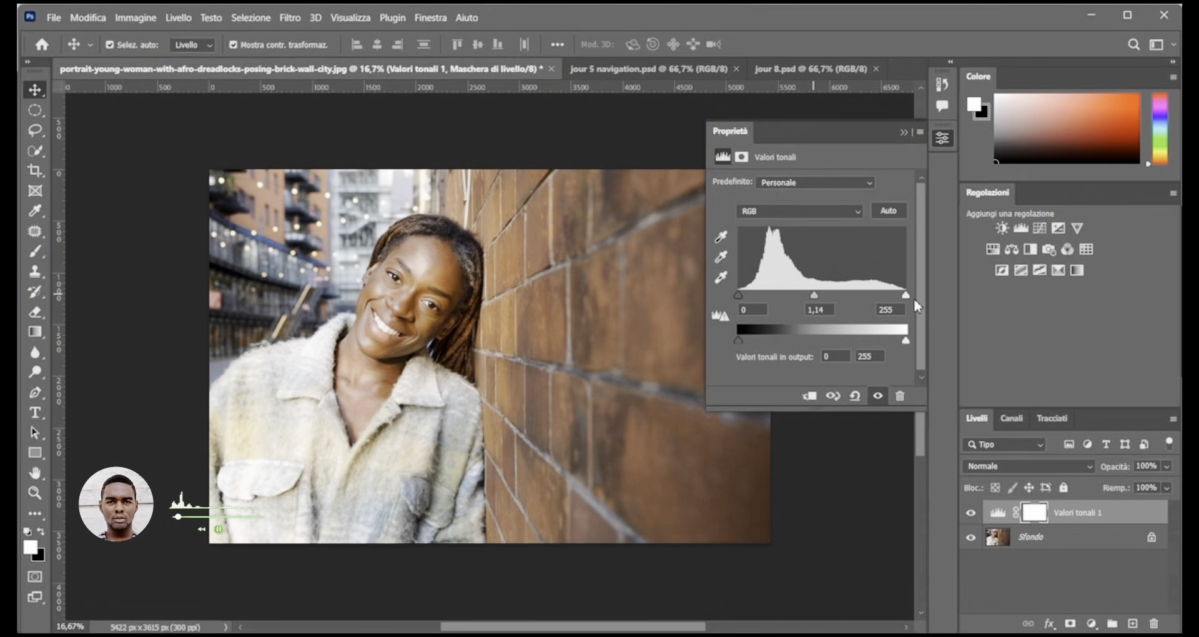
pyautogui.moveTo(907, 296); pyautogui.dragTo(884, 300)
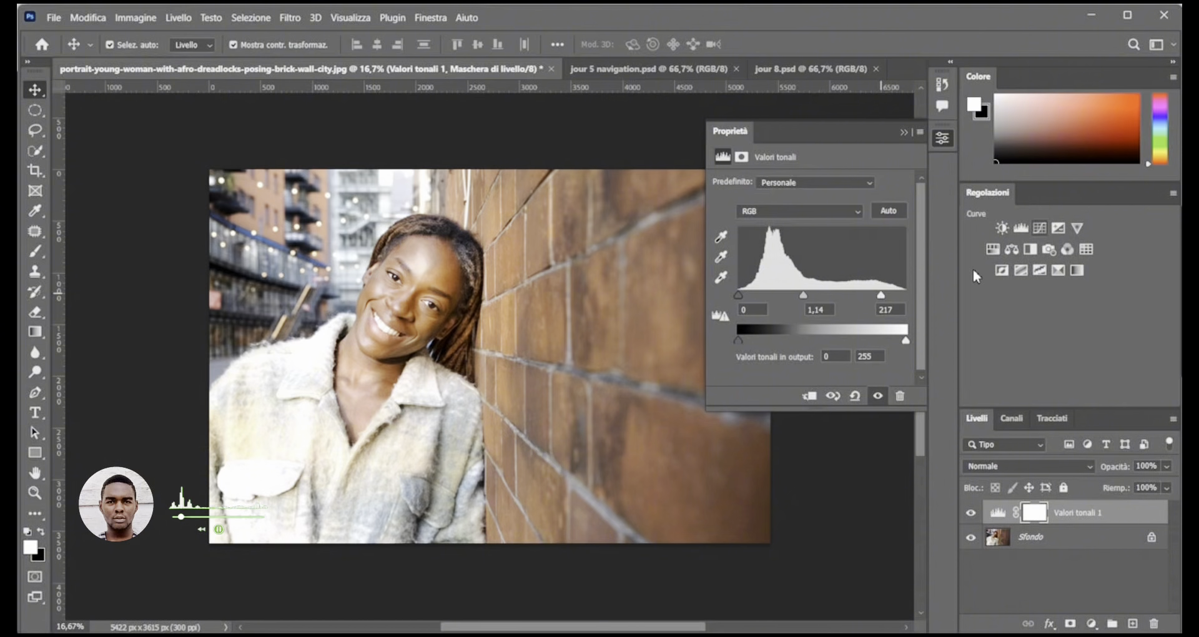
# - Add a Tonalità/saturazione adjustment layer with saturation +32 and lightness -7, and shift the hue slightly toward yellow
pyautogui.click(993, 250)
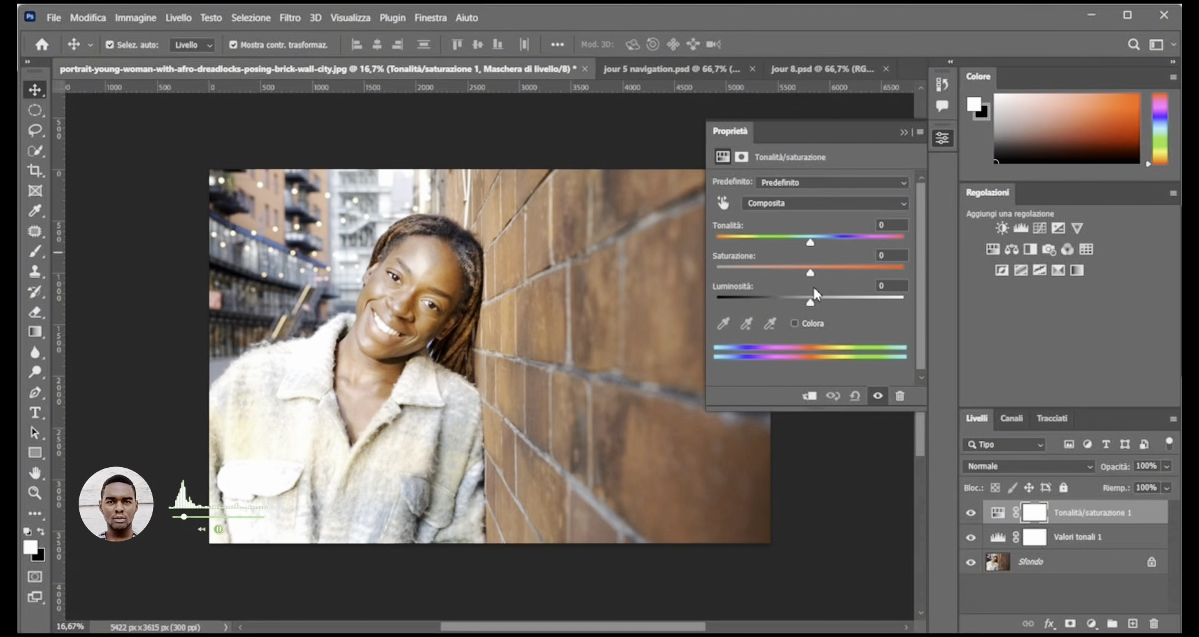
pyautogui.moveTo(811, 303)
pyautogui.mouseDown()
pyautogui.moveTo(823, 300)
pyautogui.moveTo(804, 295)
pyautogui.mouseUp()
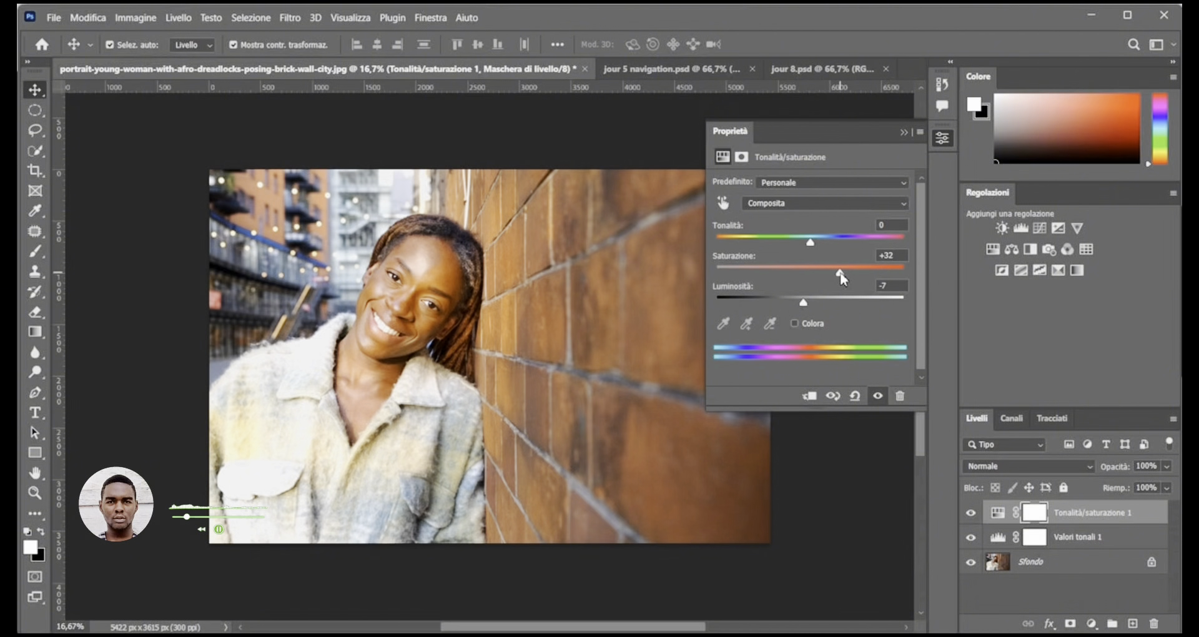
pyautogui.moveTo(812, 246); pyautogui.dragTo(823, 249)
# - Add a Curve adjustment layer, raise the upper midtones of the RGB curve to brighten the photo, and collapse the properties
pyautogui.click(1047, 229)
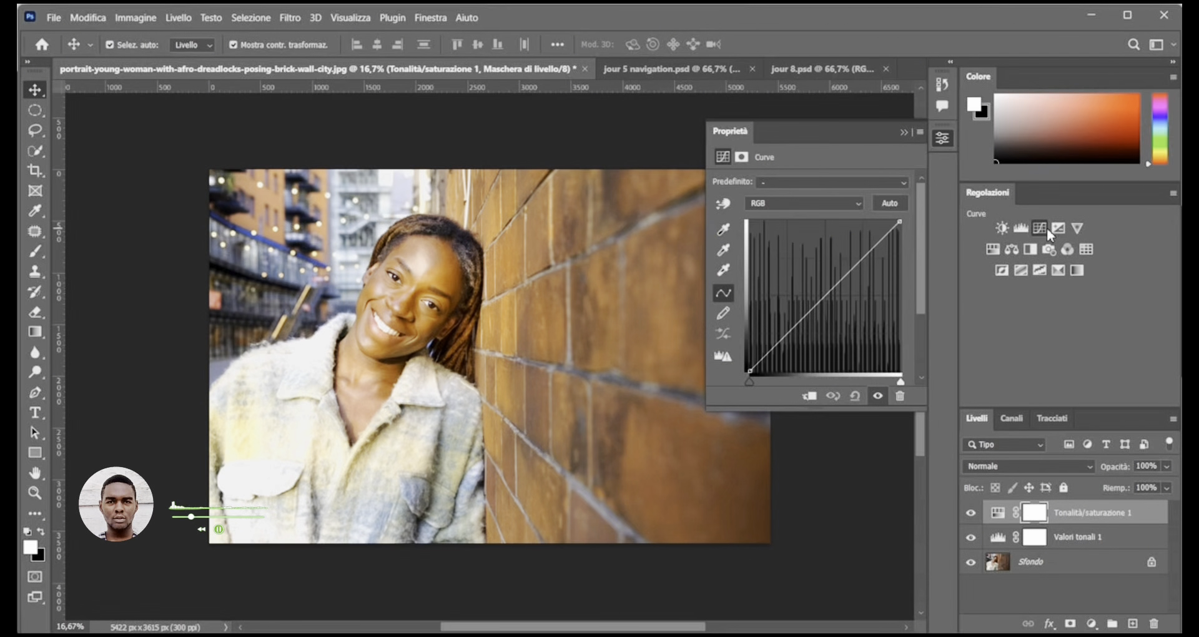
pyautogui.moveTo(823, 300); pyautogui.dragTo(846, 261)
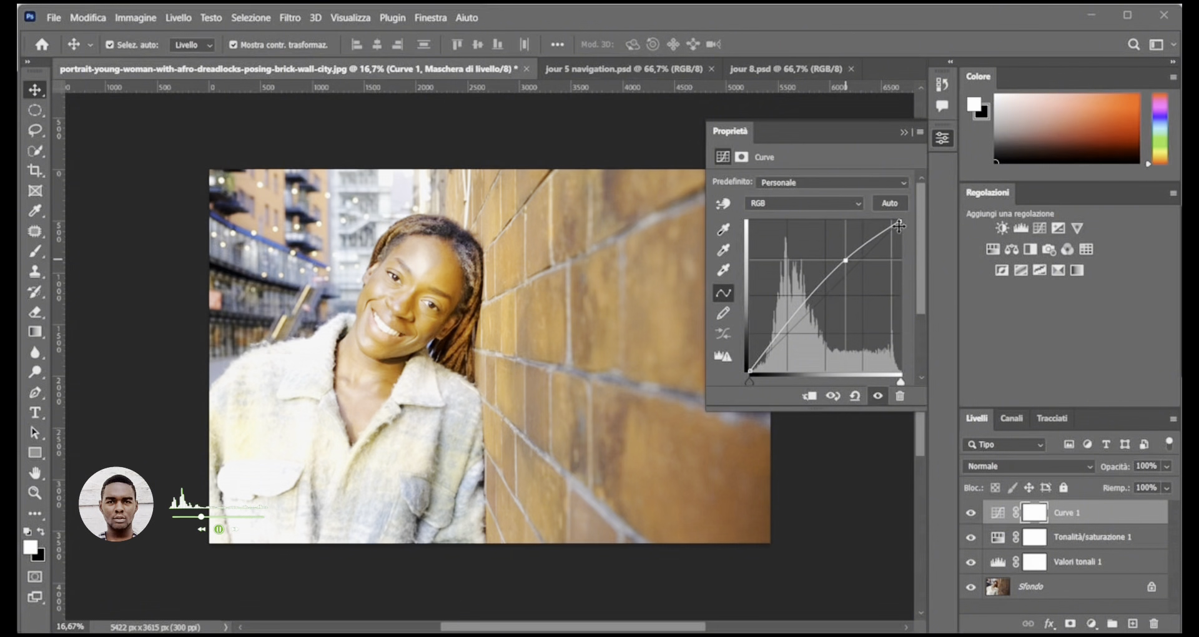
pyautogui.click(903, 133)
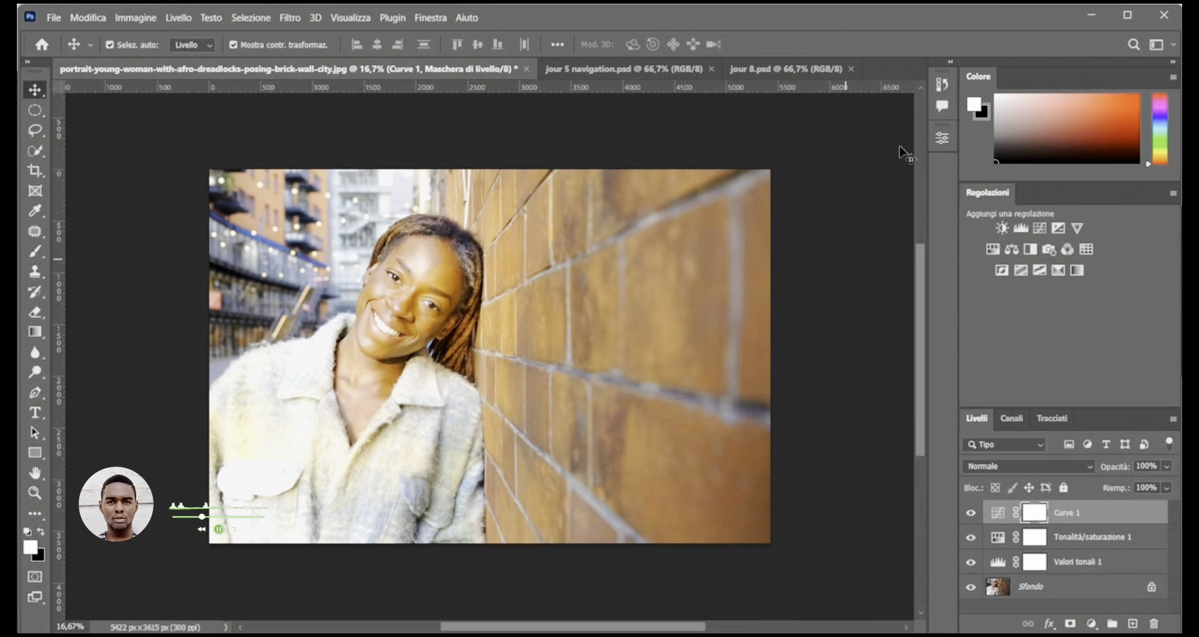
# - Start saving the adjusted portrait under a new name and choose the jour 8 folder in Formation Graphic Design as its location
pyautogui.click(54, 20)
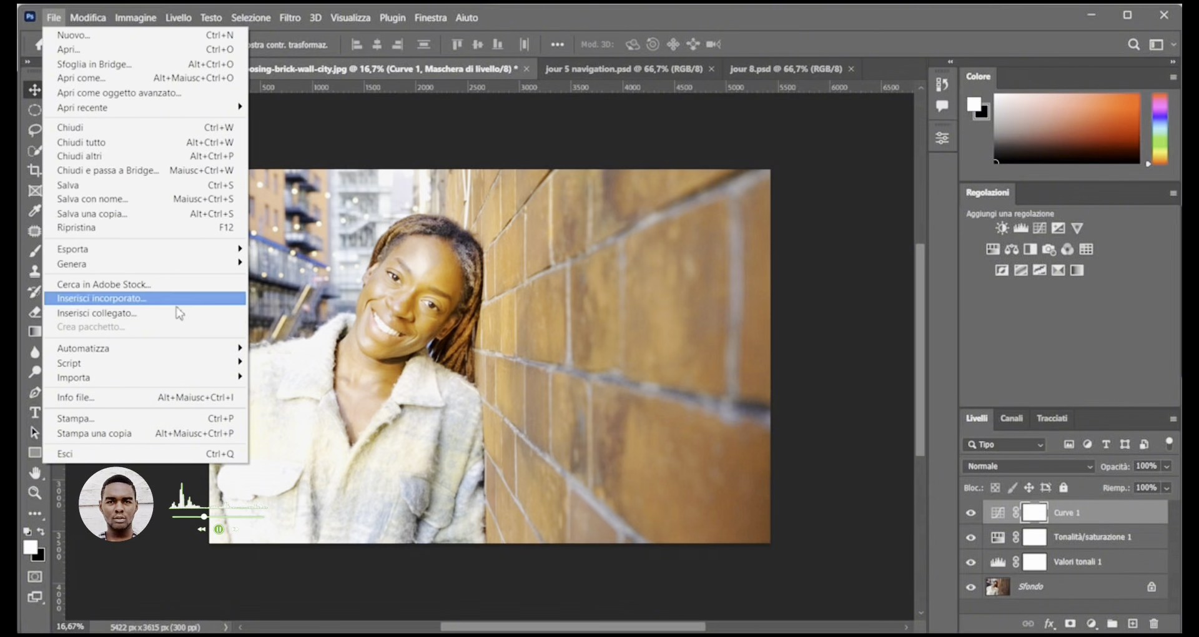
pyautogui.click(140, 199)
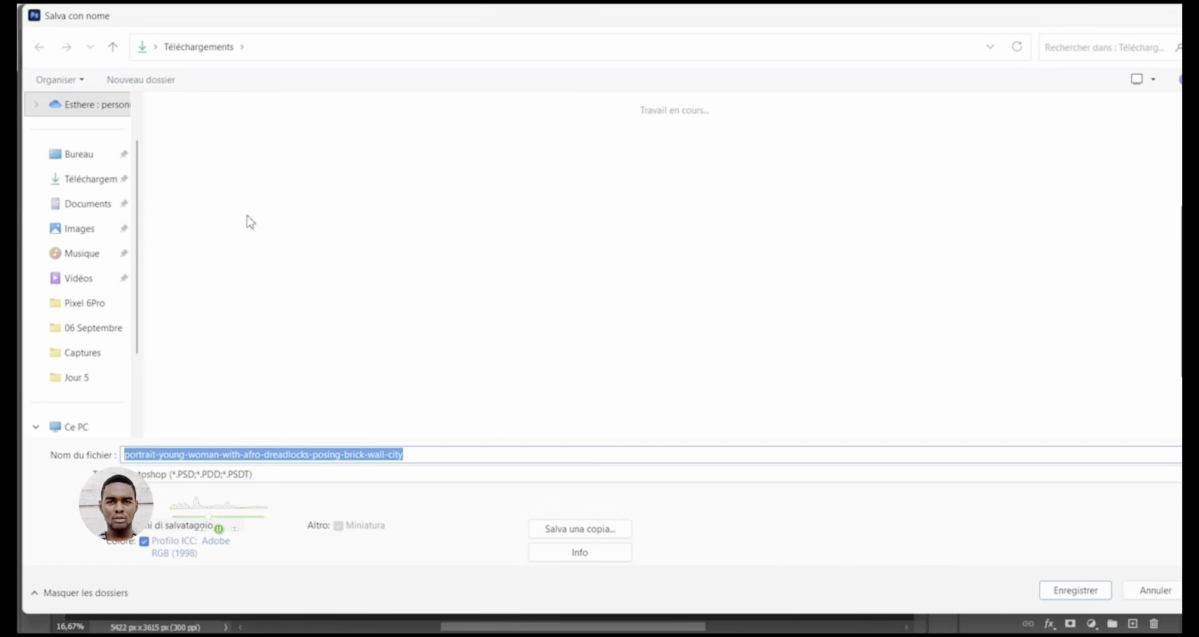
pyautogui.click(99, 377)
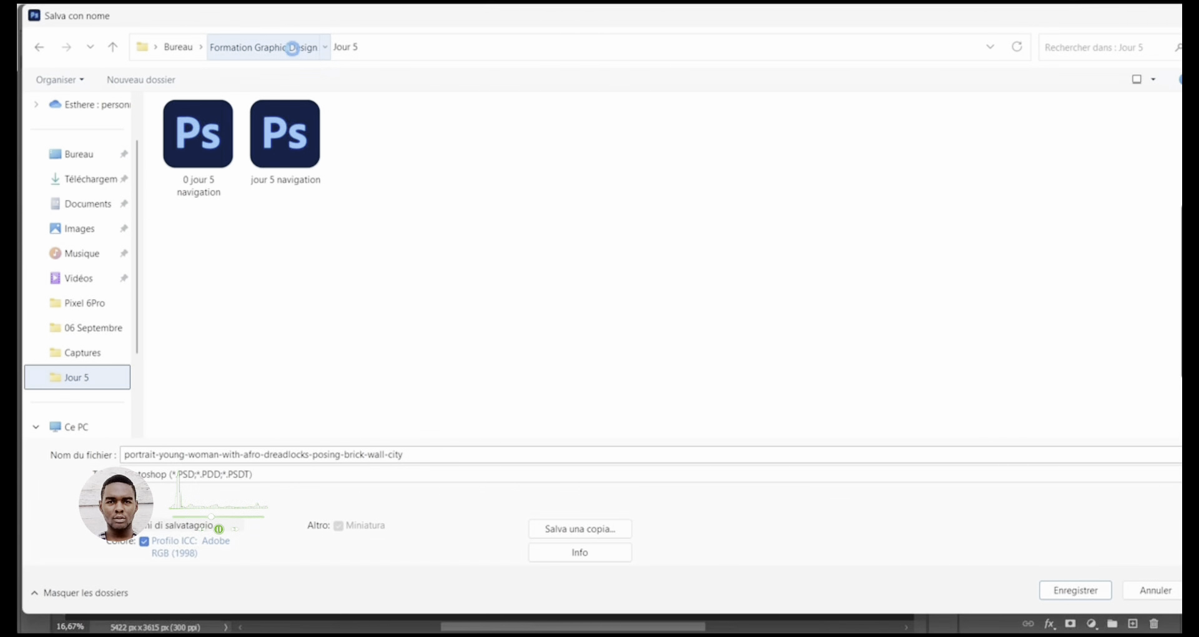
pyautogui.click(222, 267)
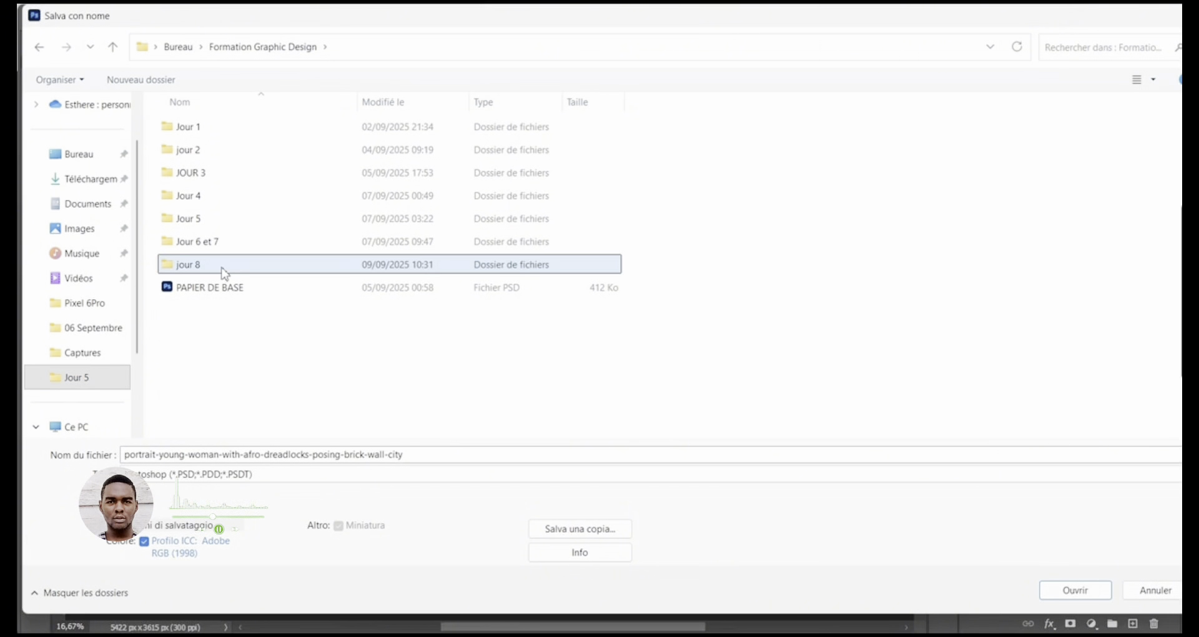
pyautogui.press('Return')
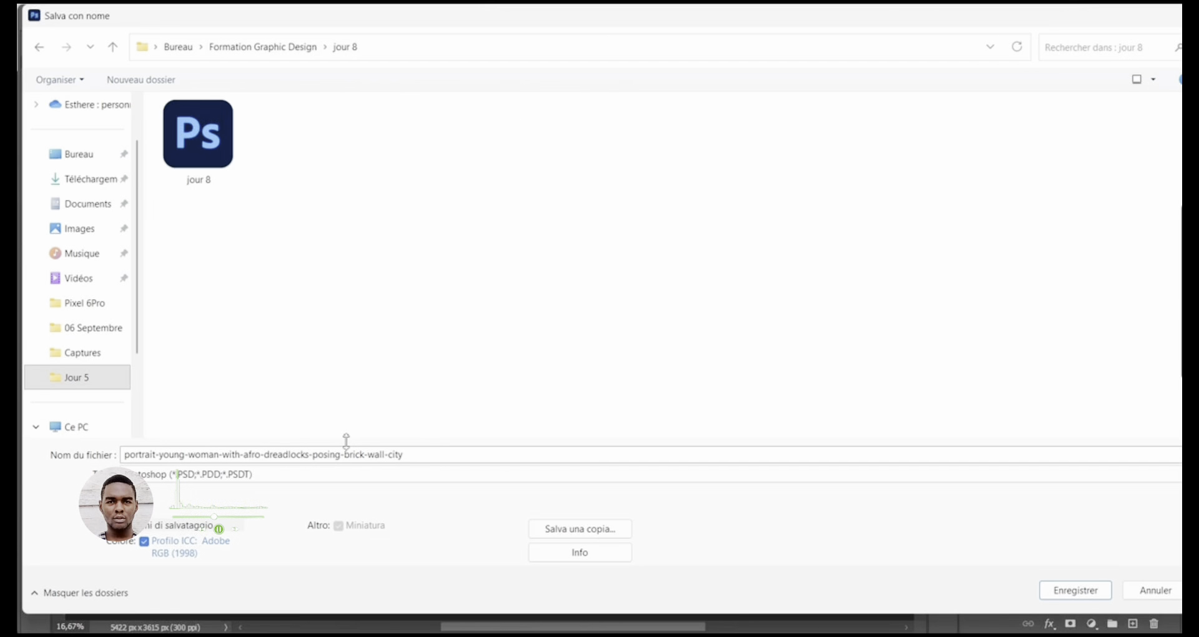
# - Name the file "photo traité" and save it as a Photoshop document with Ottimizza compatibilità enabled
pyautogui.write('php')
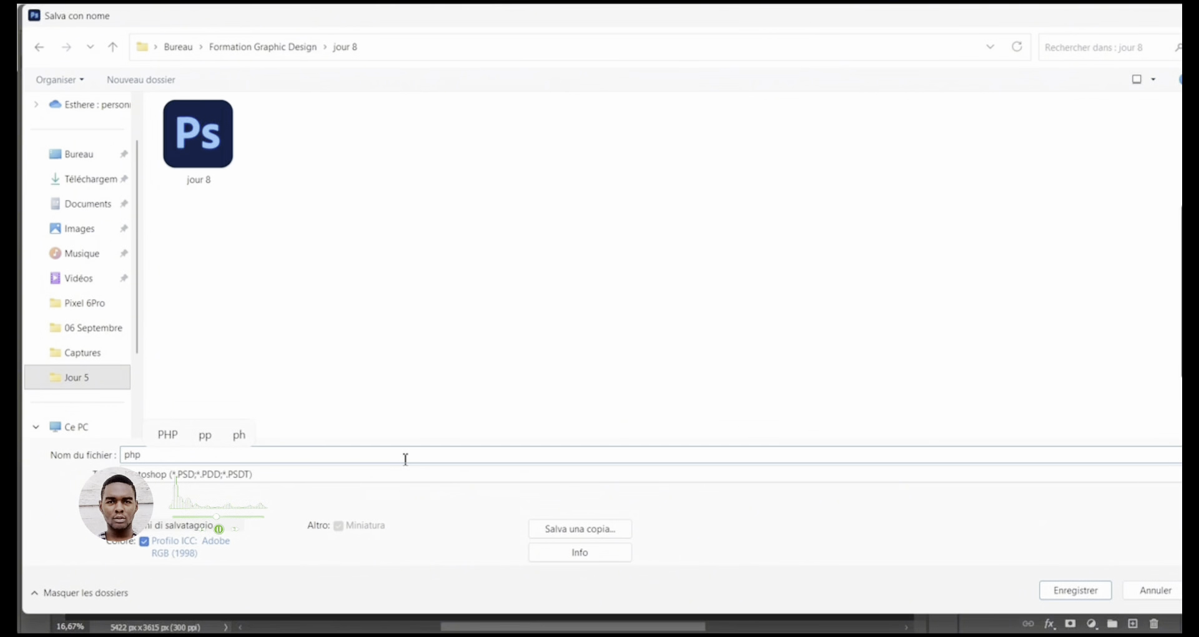
pyautogui.press('BackSpace')
pyautogui.write('oto ')
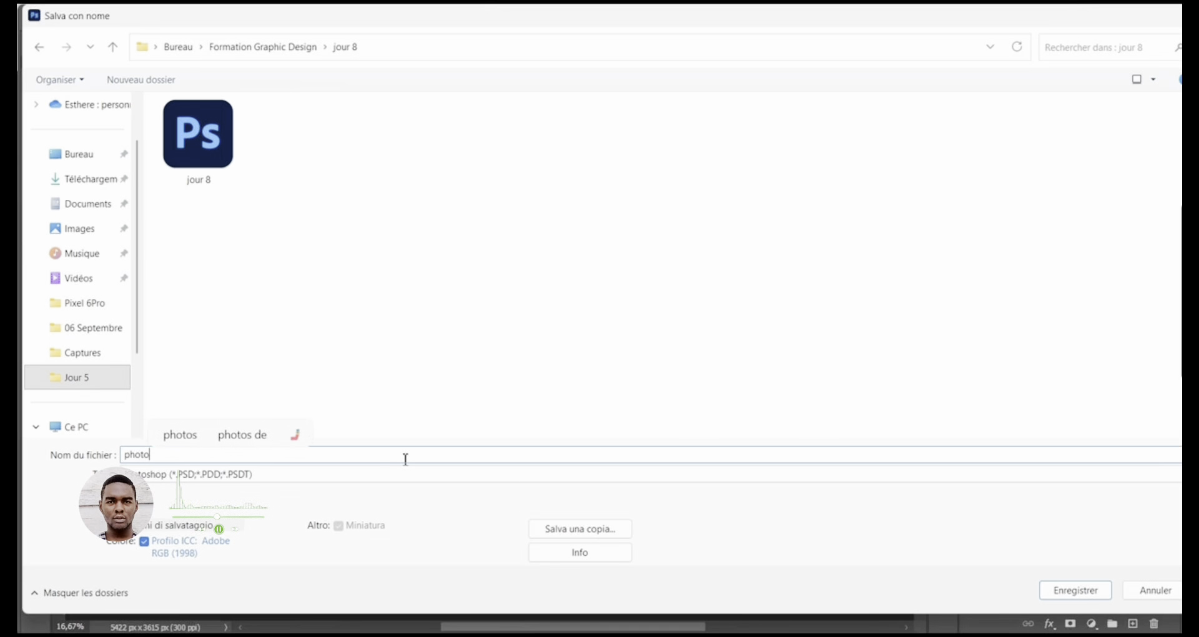
pyautogui.write('t')
pyautogui.press('BackSpace')
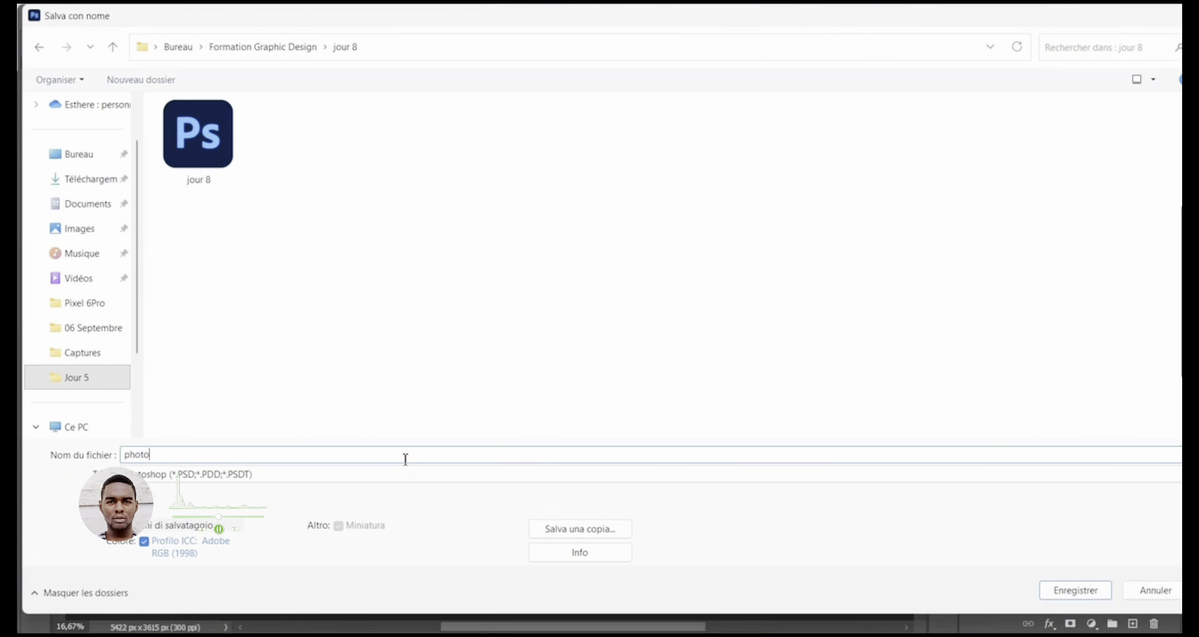
pyautogui.write('traité')
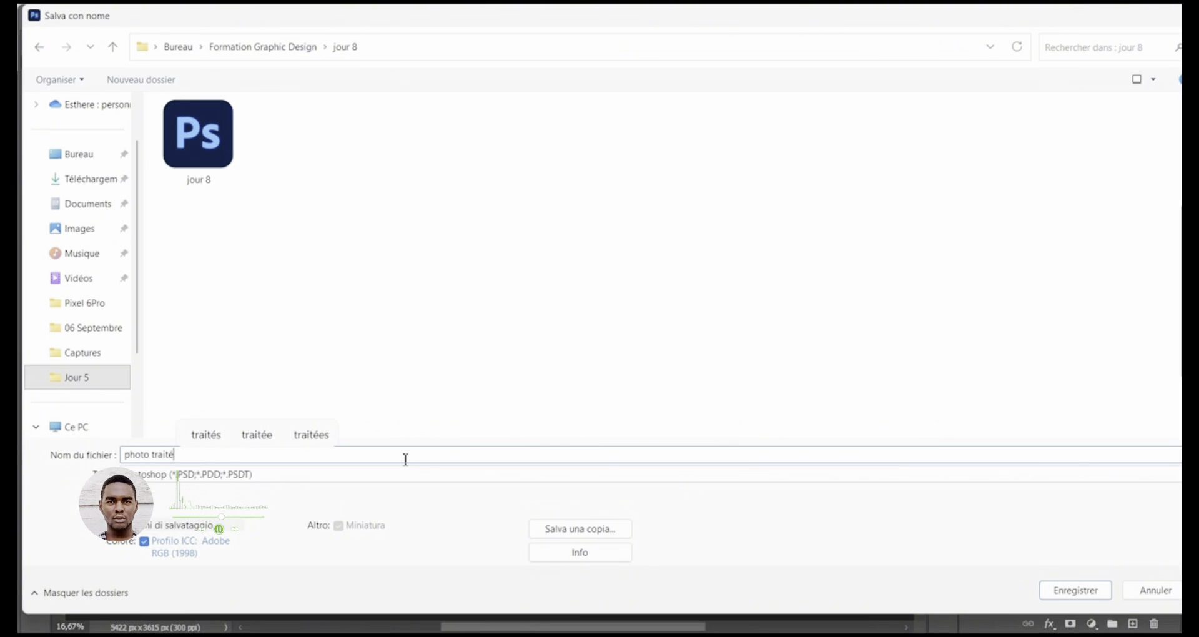
pyautogui.click(1069, 593)
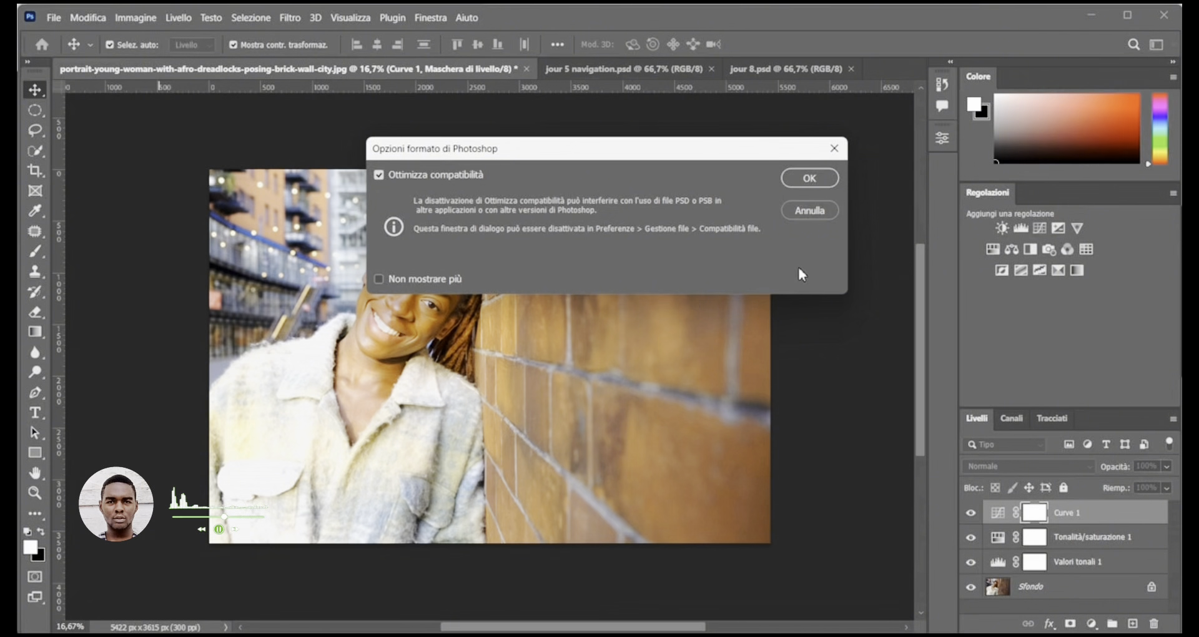
pyautogui.click(832, 182)
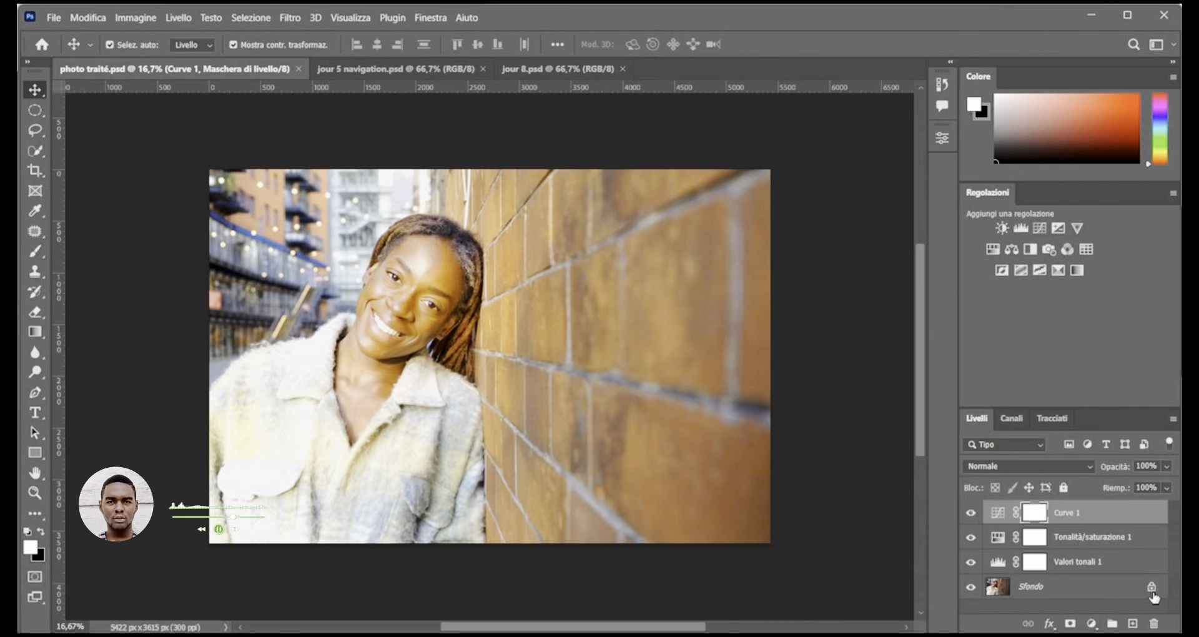
# - Hide and show the Sfondo layer to check how the adjustment layers depend on the photo beneath them
pyautogui.click(971, 588)
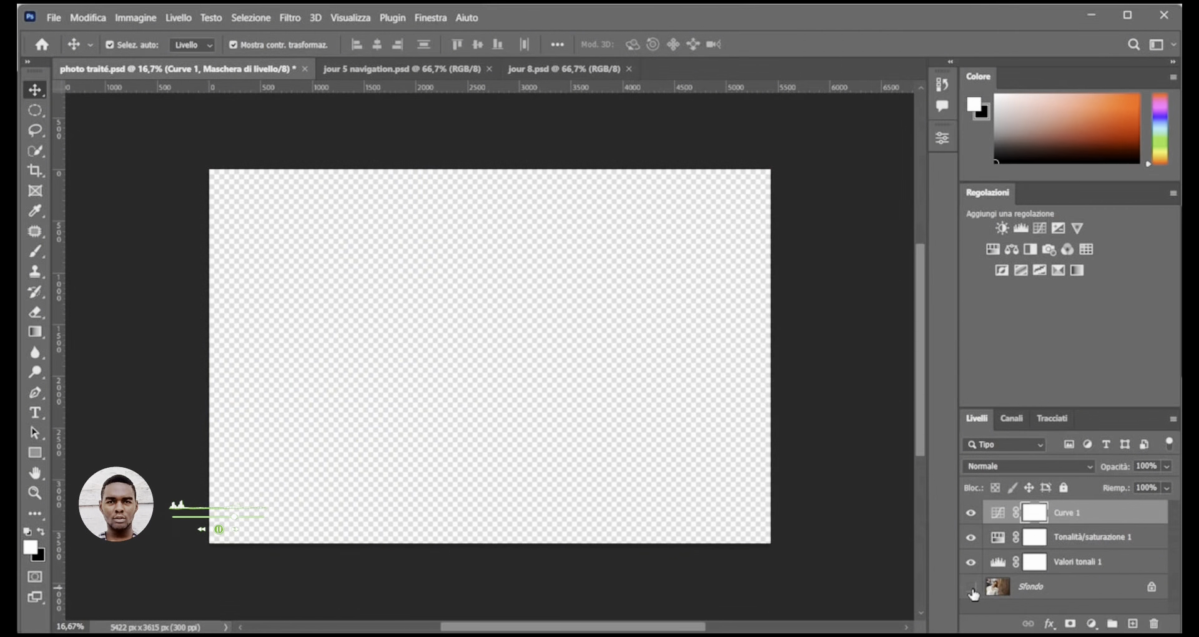
pyautogui.click(971, 588)
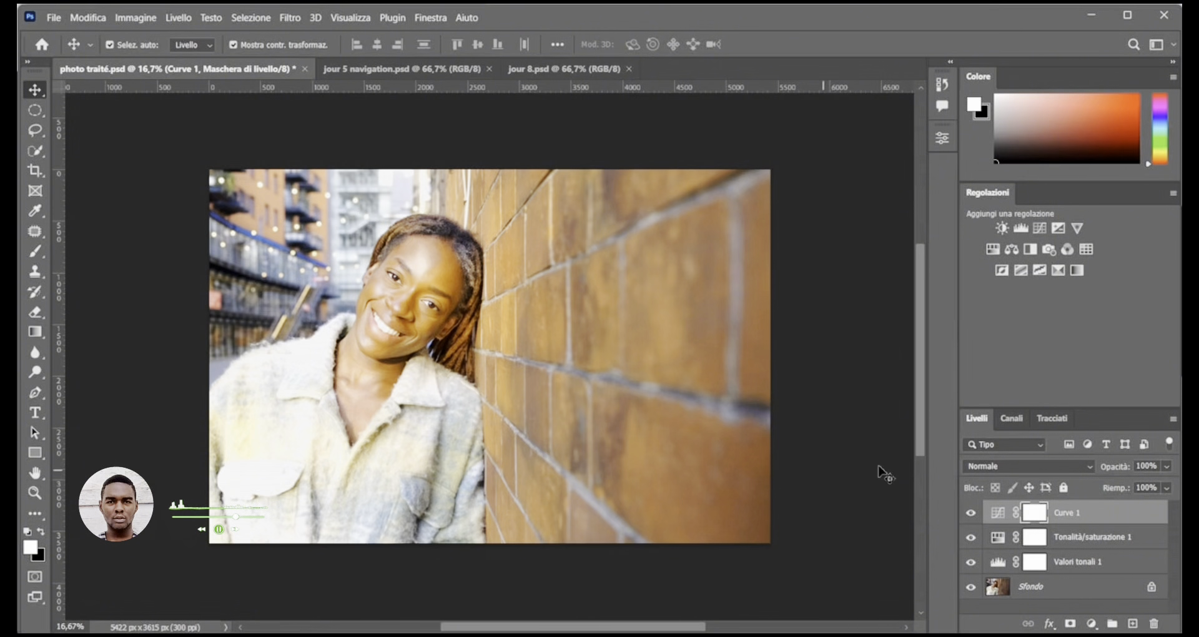
pyautogui.click(1059, 562)
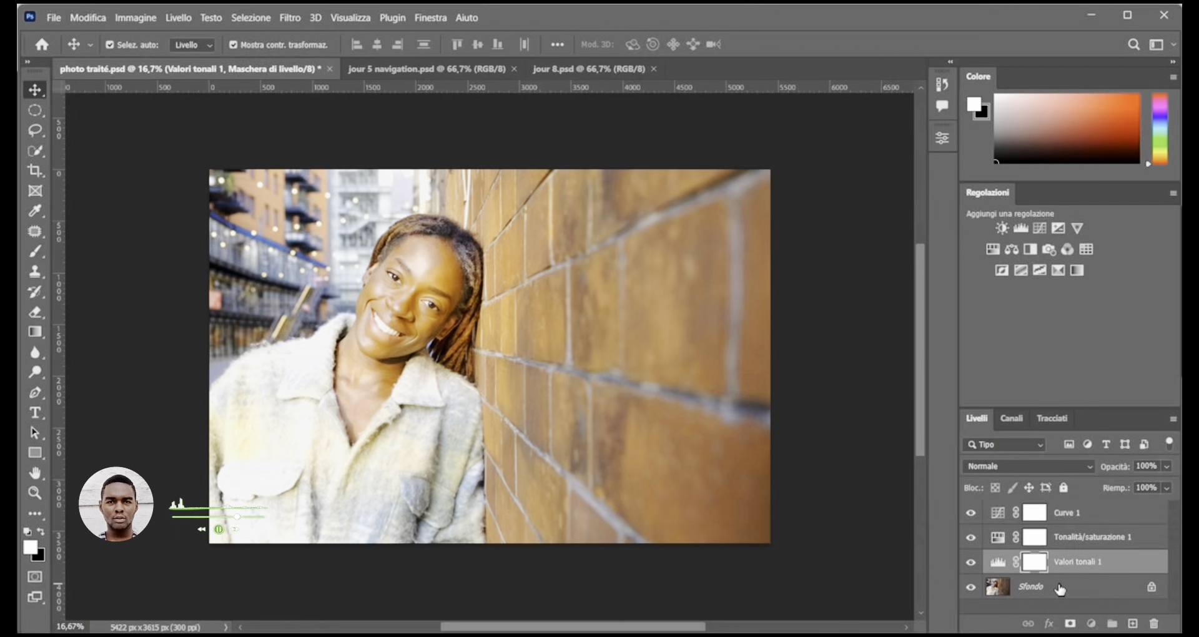
# - Place the IMG_4966 street photo as an embedded image directly above the Sfondo layer
pyautogui.click(1060, 589)
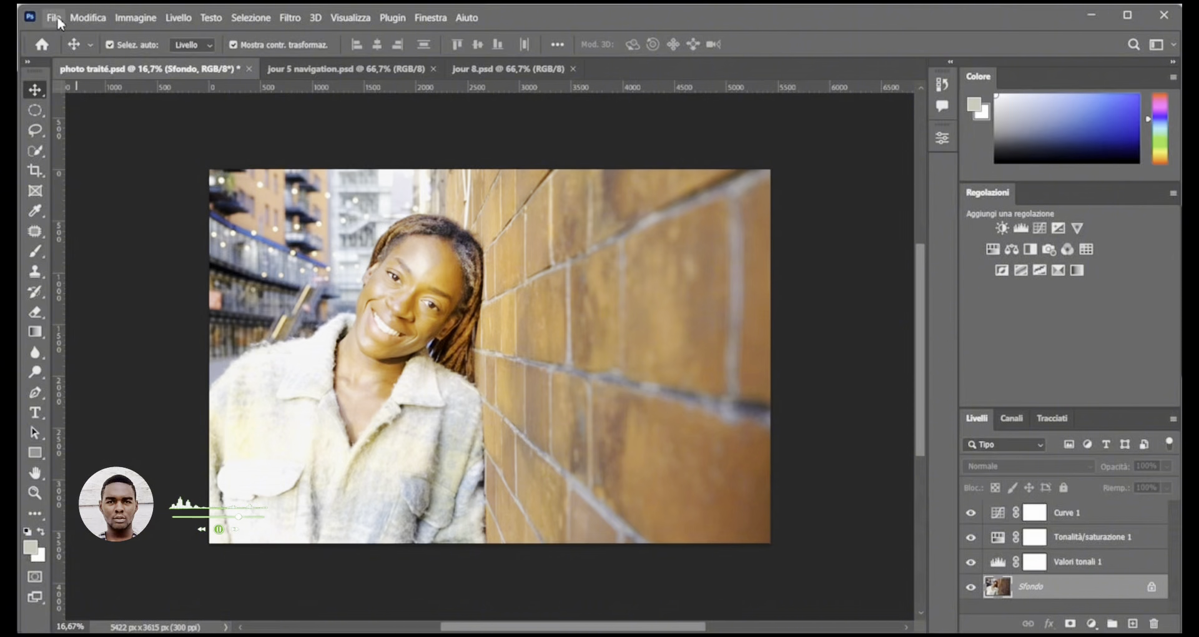
pyautogui.click(58, 19)
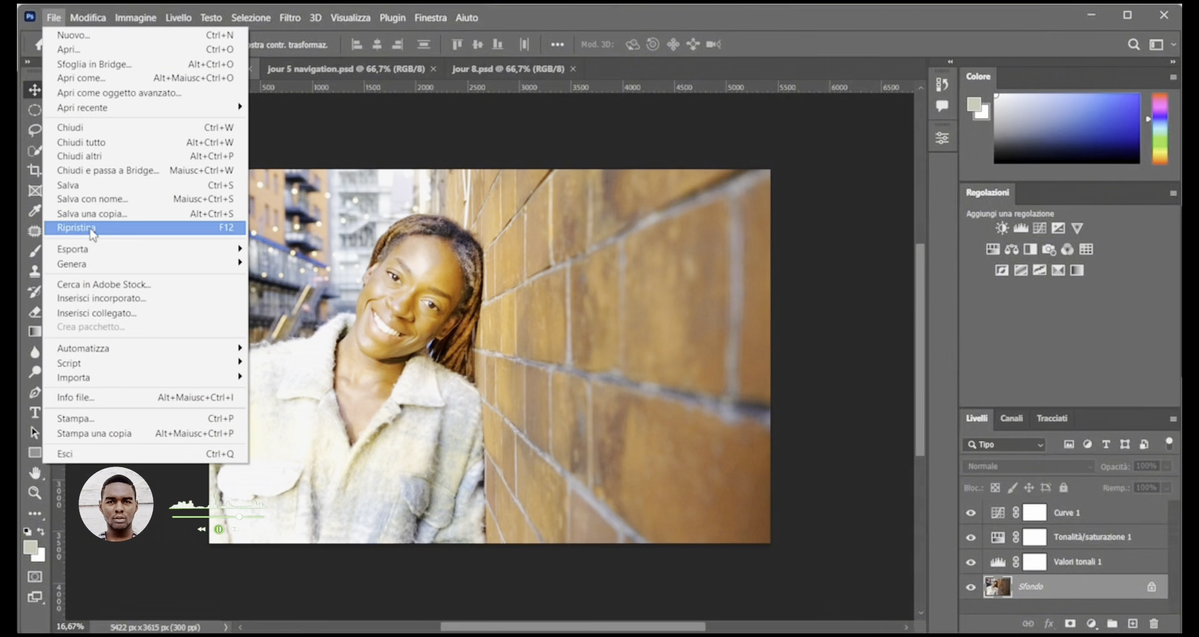
pyautogui.click(114, 299)
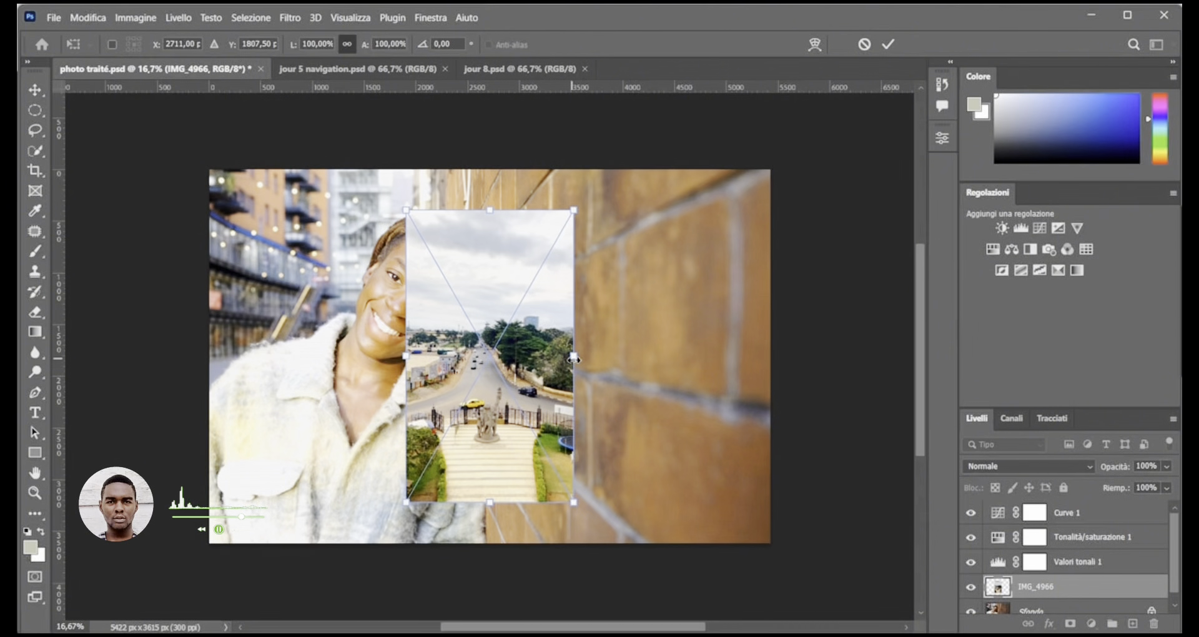
# - Scale the placed street photo proportionally to about 340.85% to cover the canvas, and move it up about 1535 px
pyautogui.moveTo(576, 358); pyautogui.dragTo(782, 355)
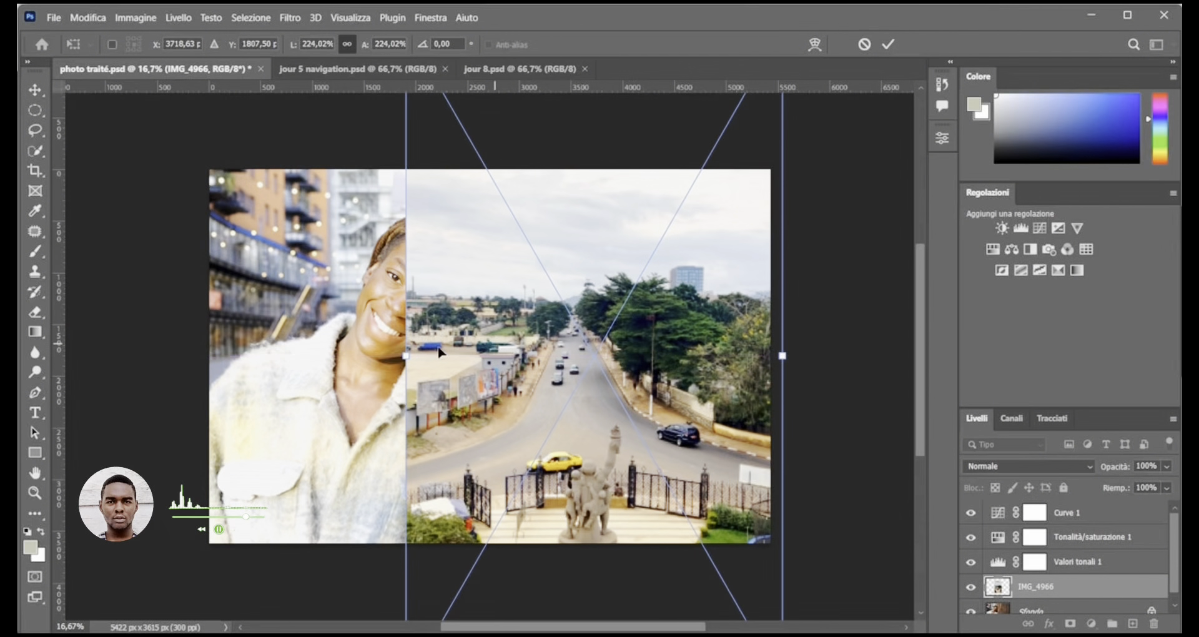
pyautogui.moveTo(315, 351); pyautogui.dragTo(204, 343)
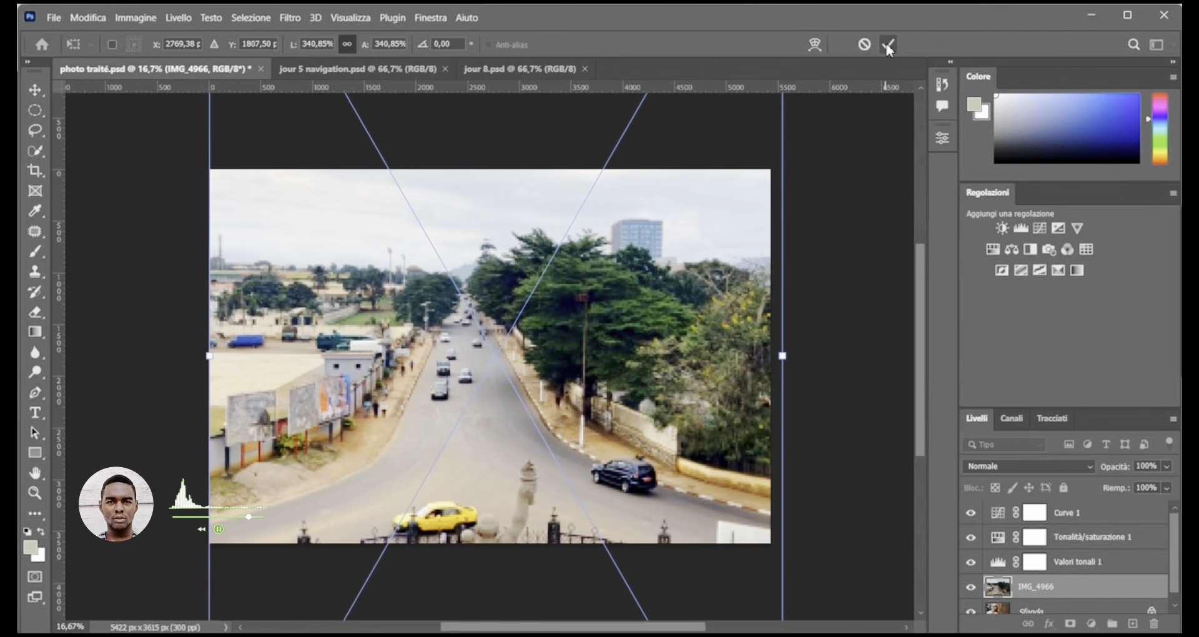
pyautogui.press('Return')
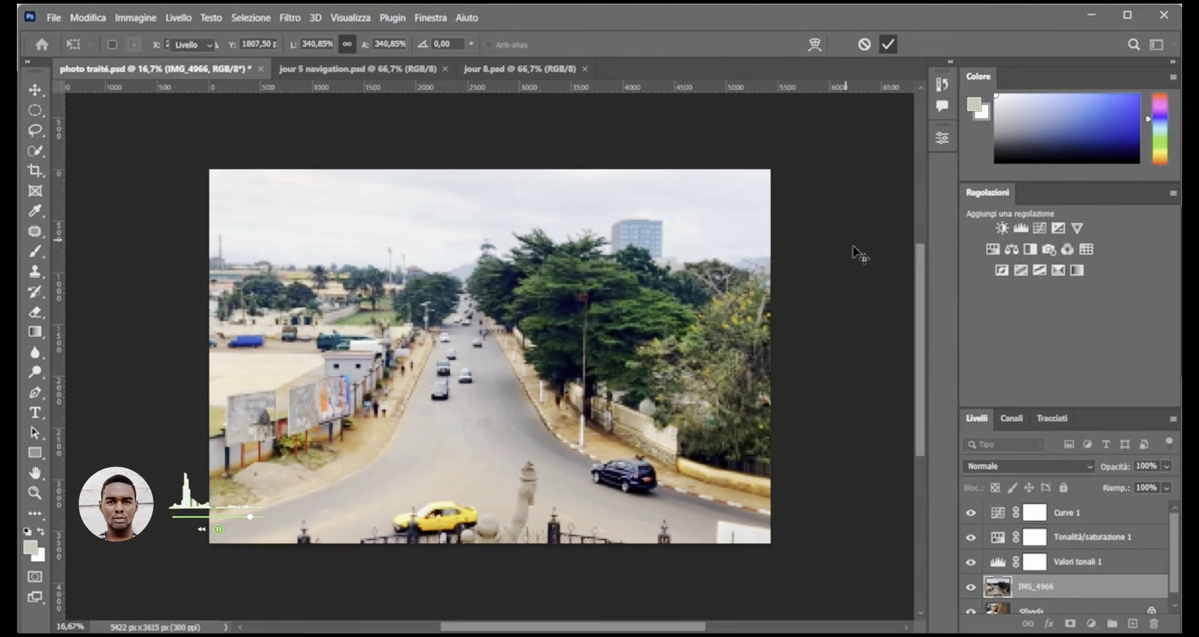
pyautogui.moveTo(549, 372); pyautogui.dragTo(543, 232)
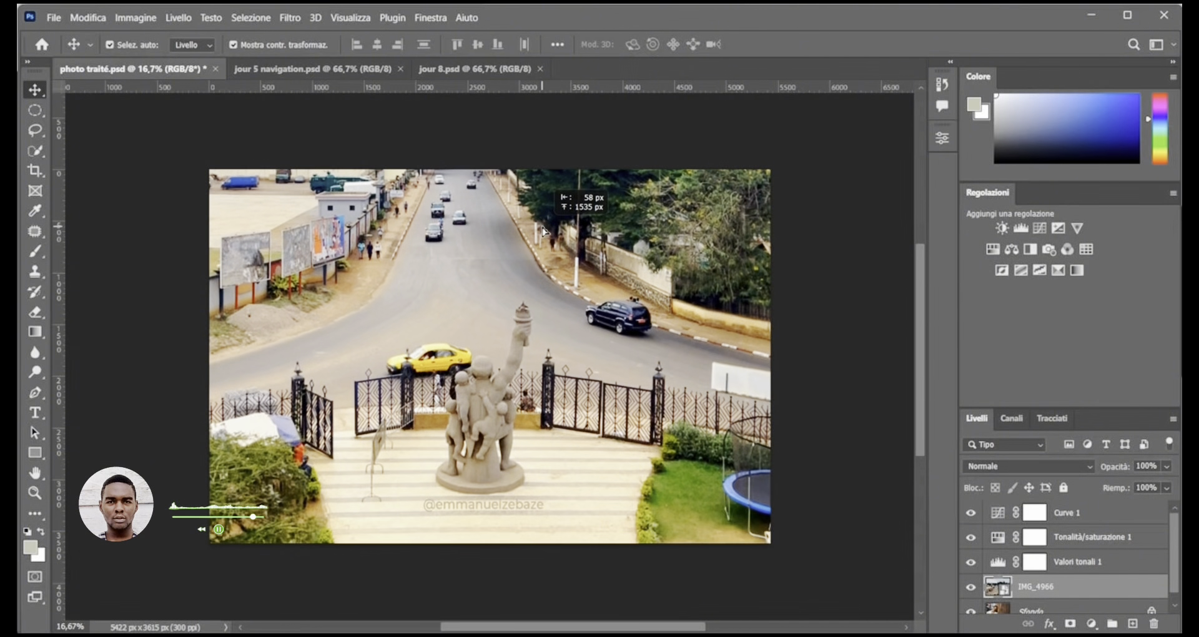
pyautogui.click(831, 299)
# - Hide the Valori tonali 1, Tonalità/saturazione 1 and Curve 1 layers to view the street photo without adjustments
pyautogui.scroll(-1, 985, 583)
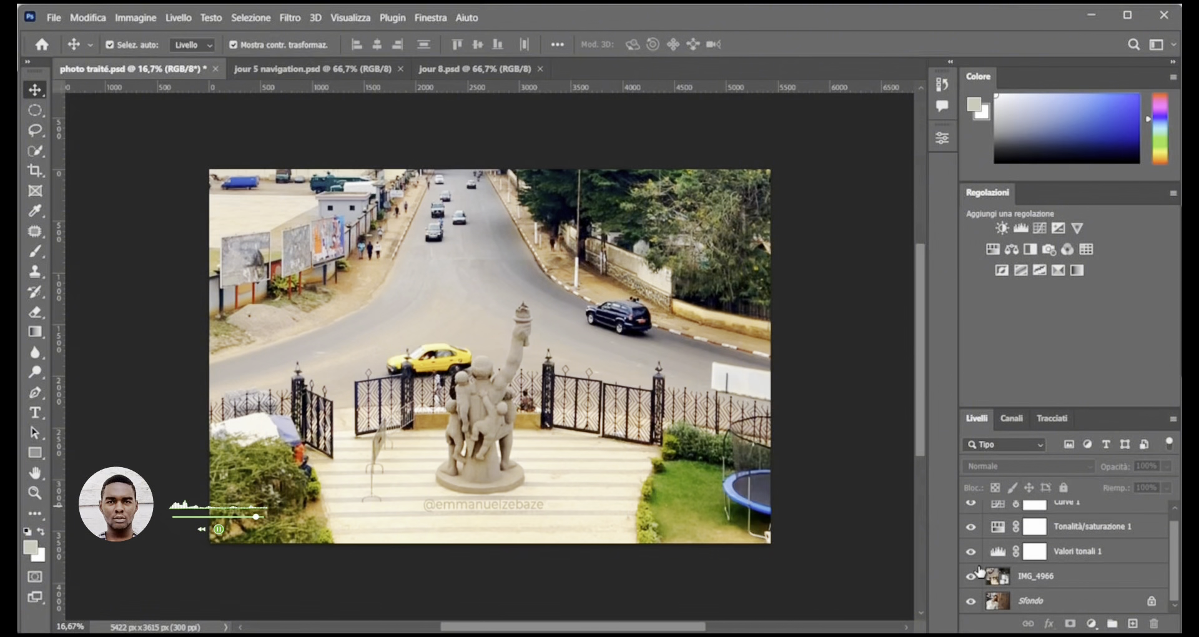
pyautogui.click(972, 551)
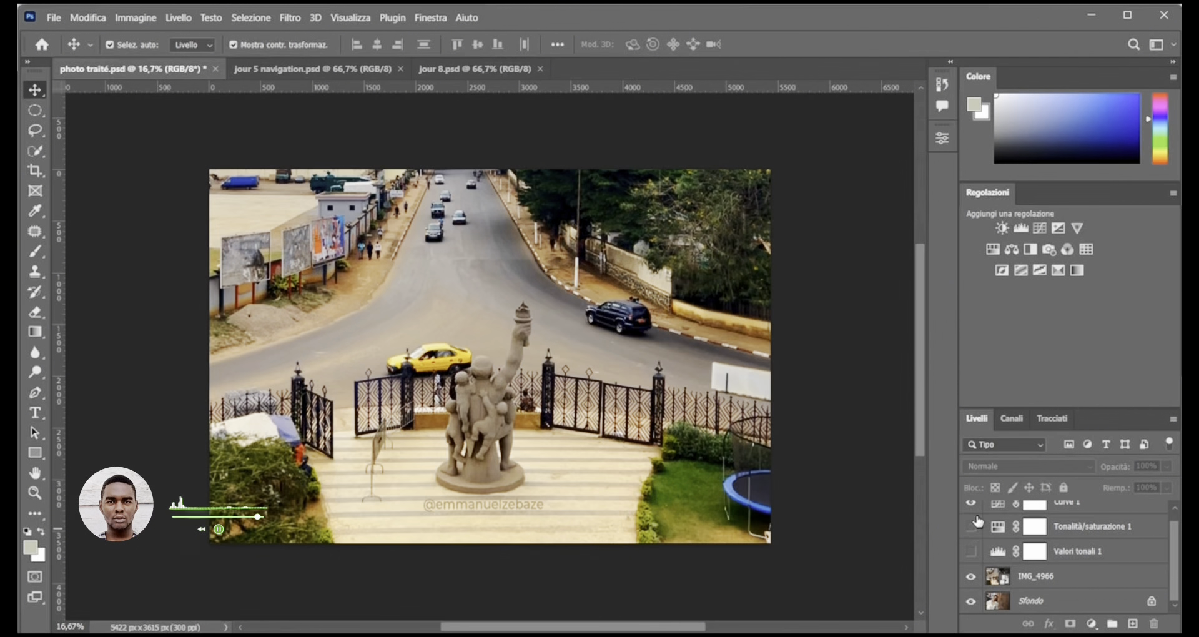
pyautogui.click(972, 527)
pyautogui.click(974, 507)
pyautogui.scroll(2, 717, 444)
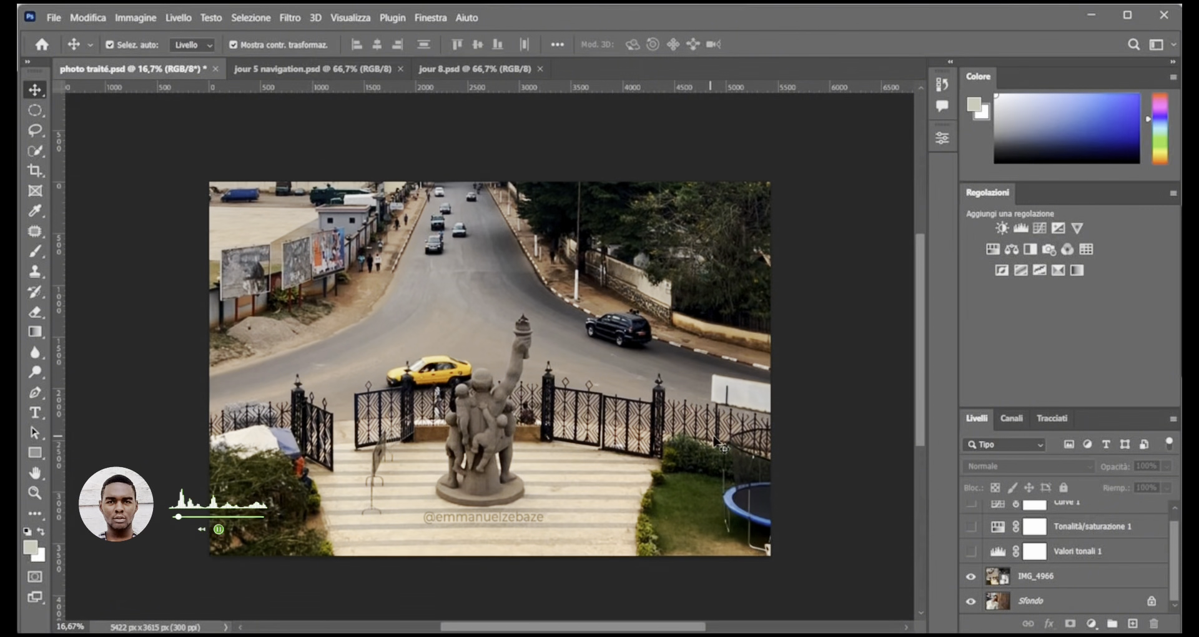
pyautogui.scroll(1, 1045, 542)
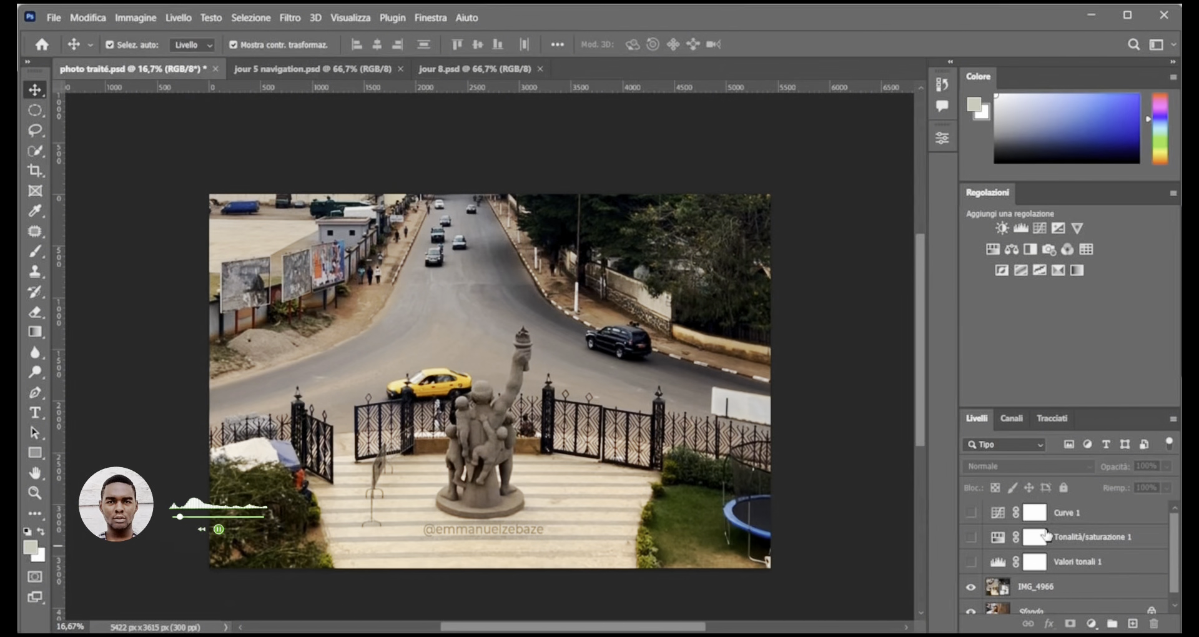
# - Show the three adjustment layers again, and toggle the IMG_4966 layer's visibility to compare both adjusted photos
pyautogui.click(972, 563)
pyautogui.click(971, 537)
pyautogui.click(971, 512)
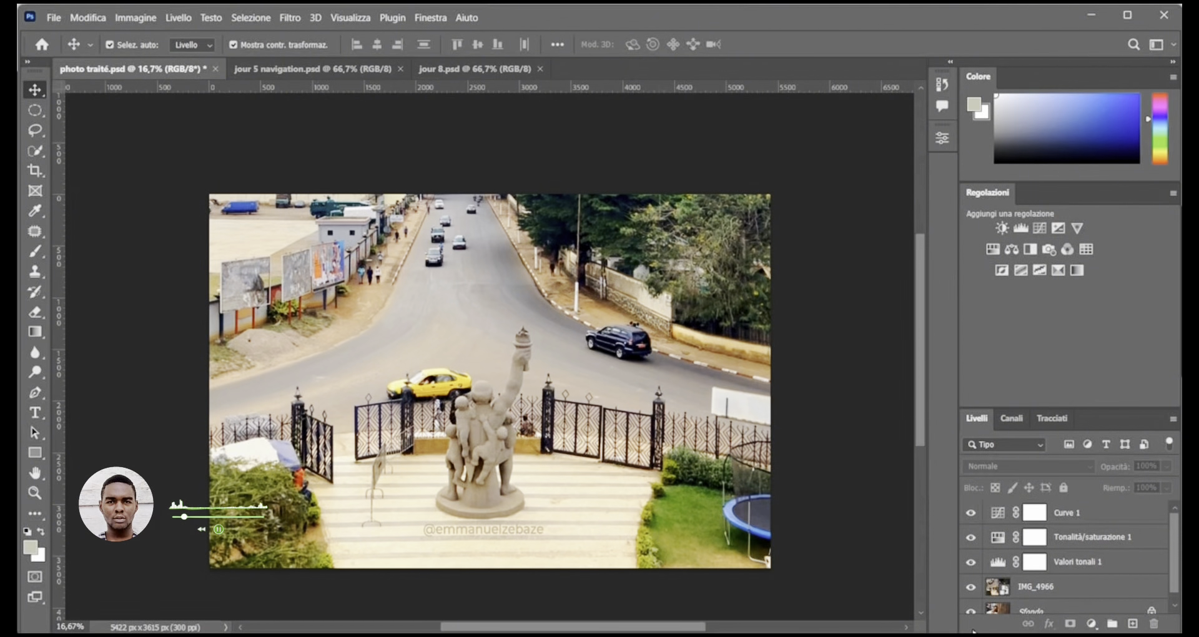
pyautogui.click(973, 588)
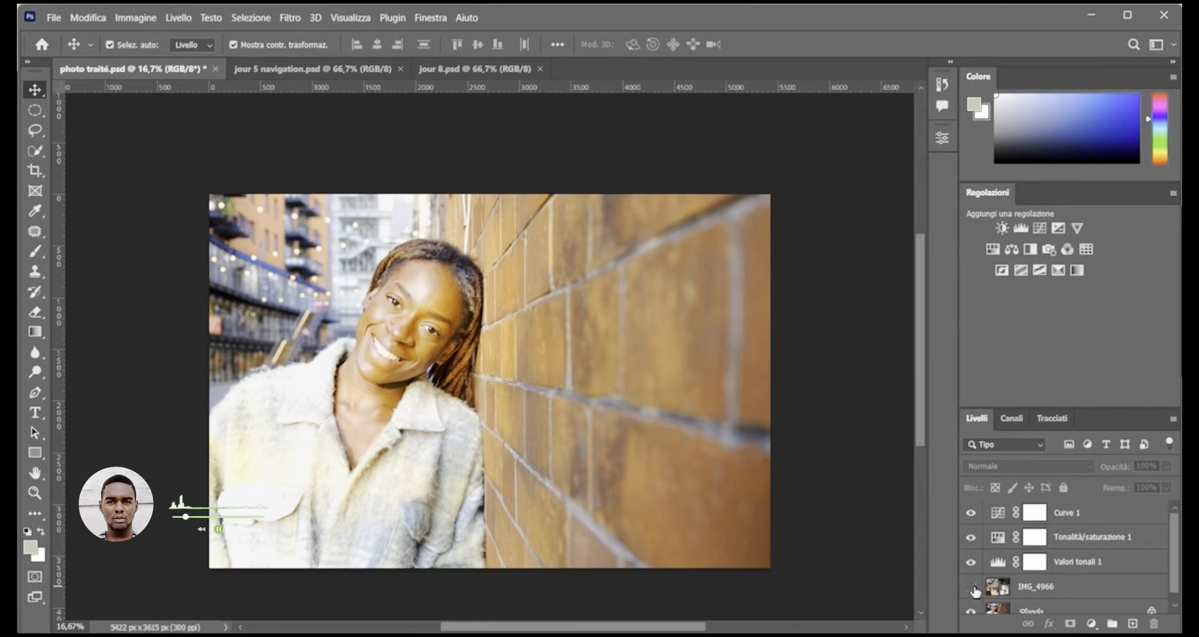
pyautogui.click(972, 587)
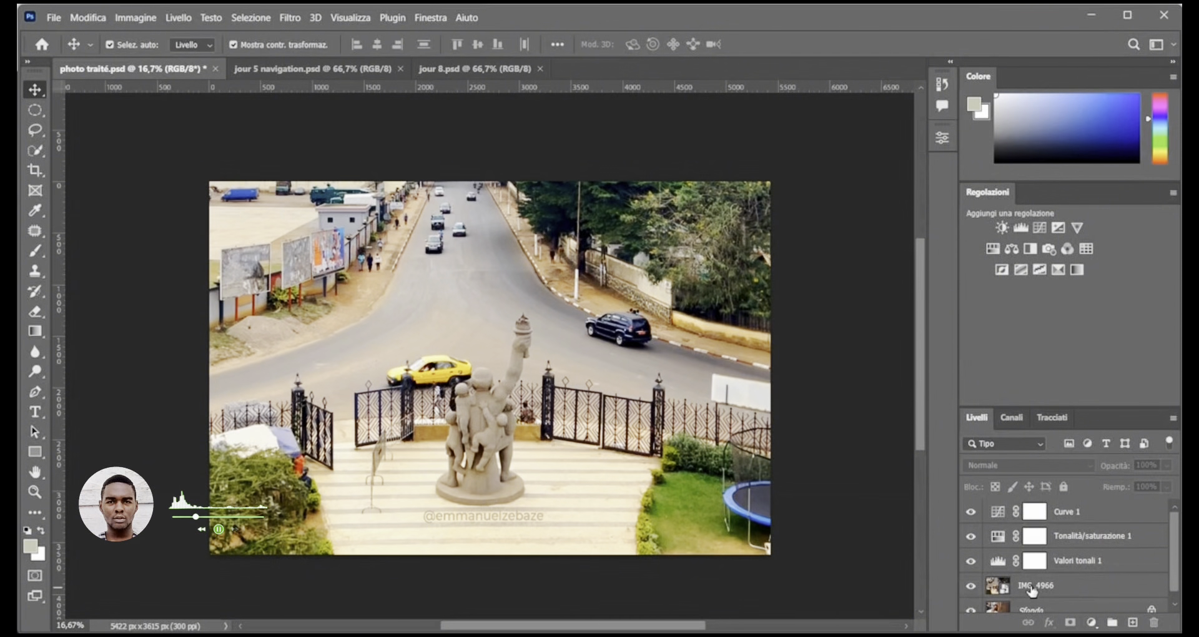
# - Unlock the Sfondo background layer and move it above IMG_4966, directly under the Valori tonali 1 adjustment layer
pyautogui.moveTo(1035, 588)
pyautogui.mouseDown()
pyautogui.moveTo(1035, 622)
pyautogui.moveTo(1035, 597)
pyautogui.mouseUp()
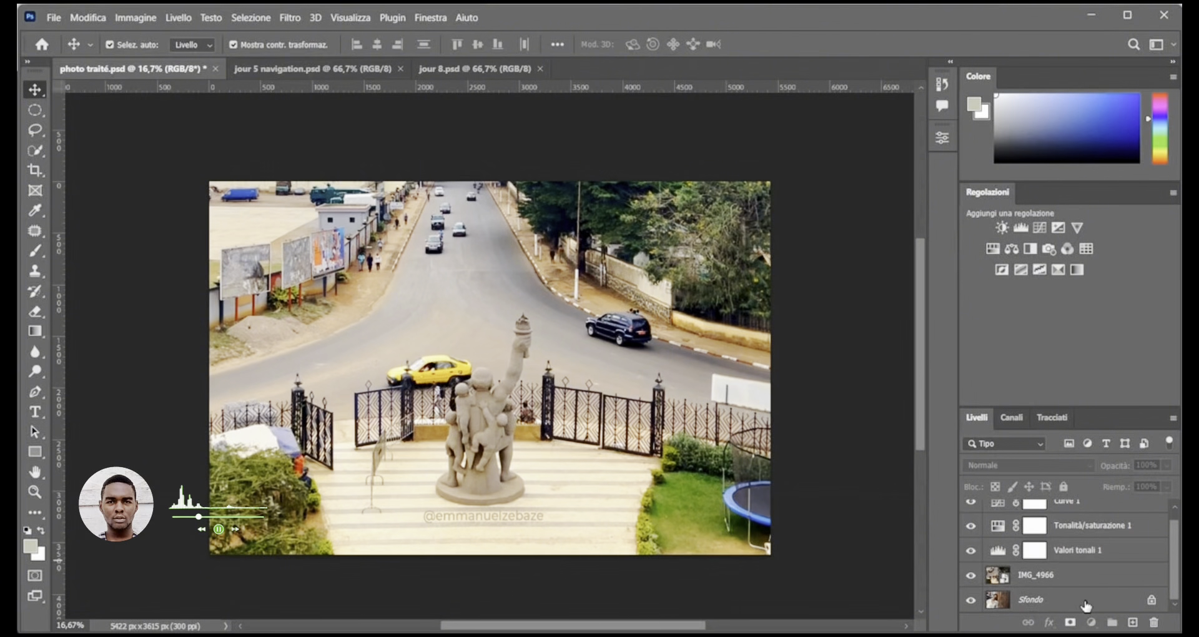
pyautogui.click(1149, 601)
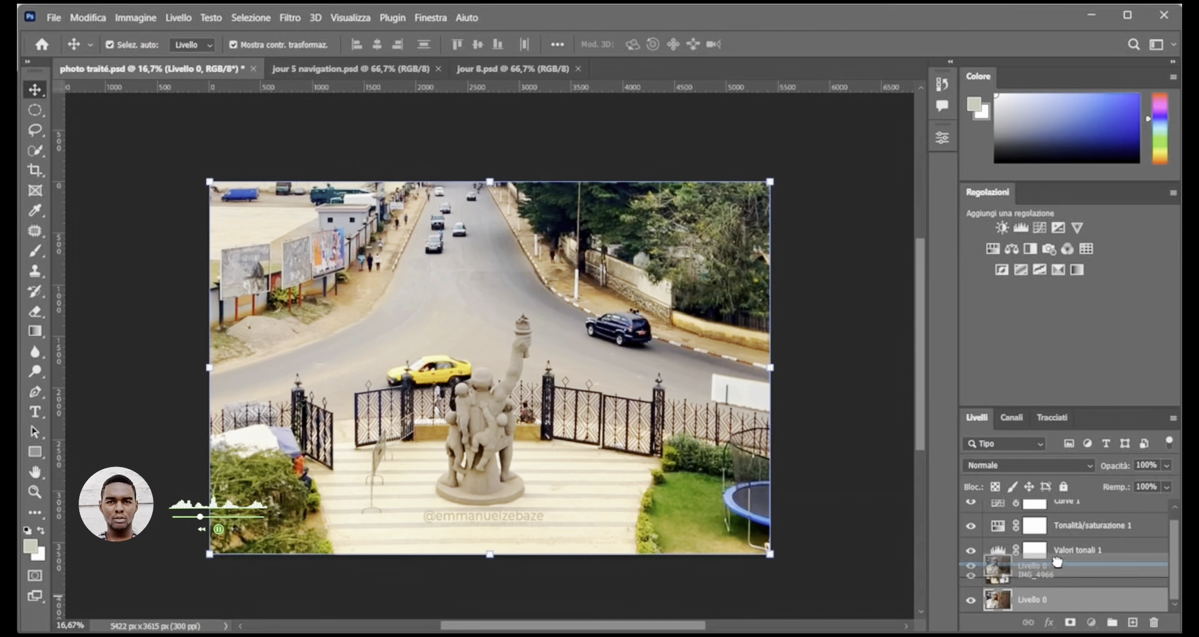
pyautogui.moveTo(1056, 569); pyautogui.dragTo(1046, 593)
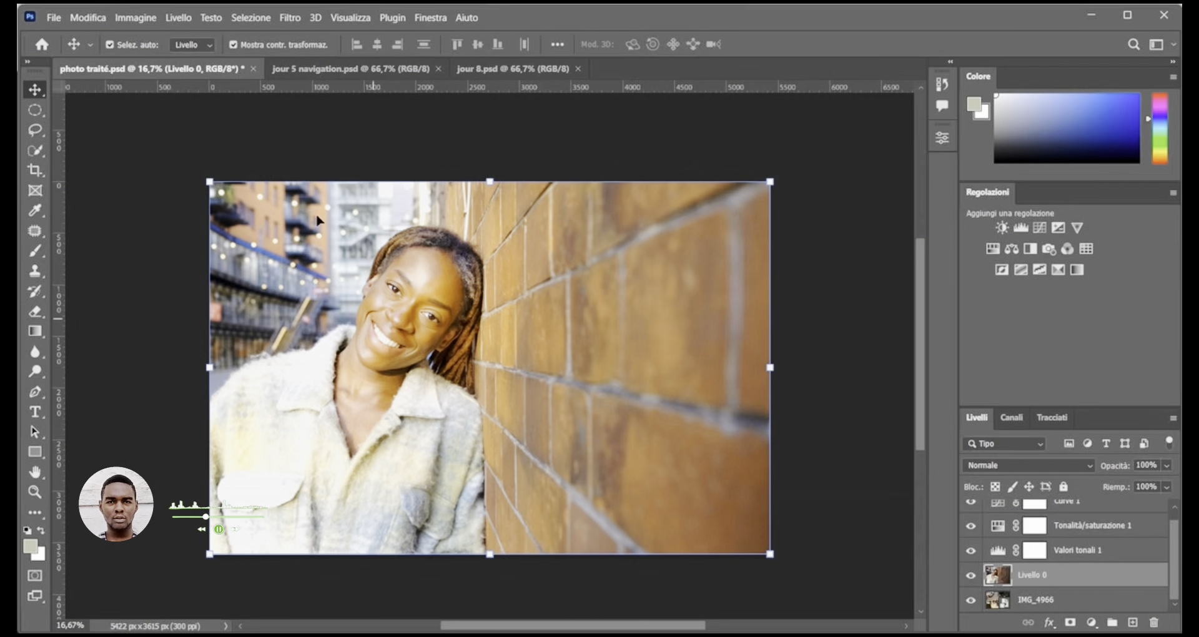
# - Set up an Esporta come export of the portrait in JPG format with quality 3
pyautogui.click(54, 18)
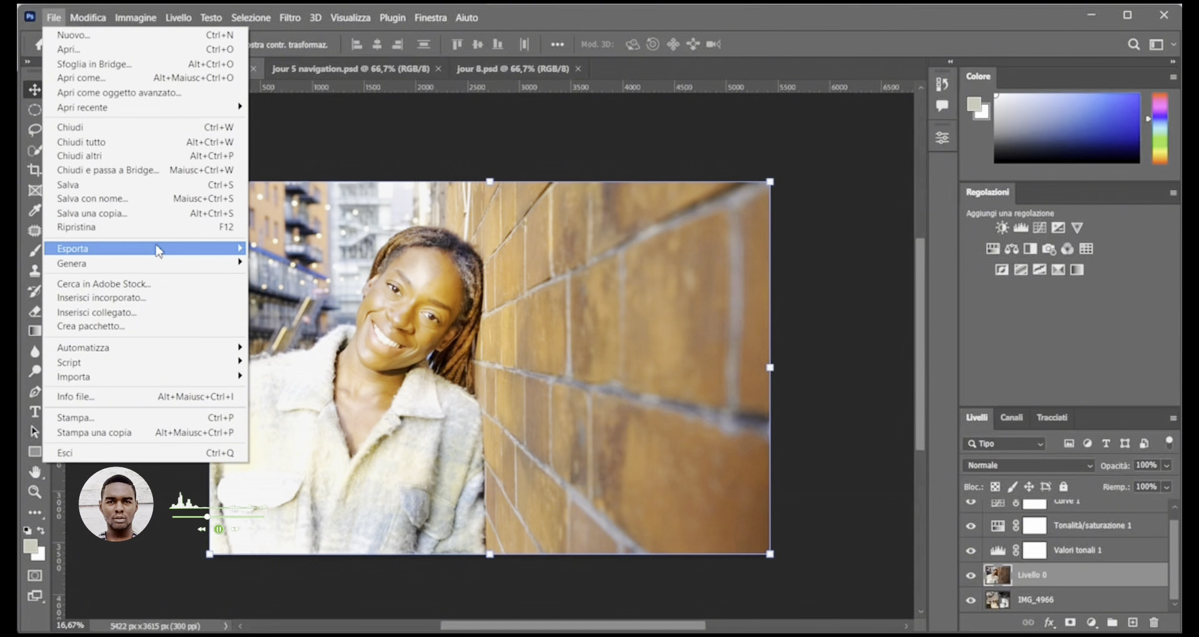
pyautogui.moveTo(159, 250)
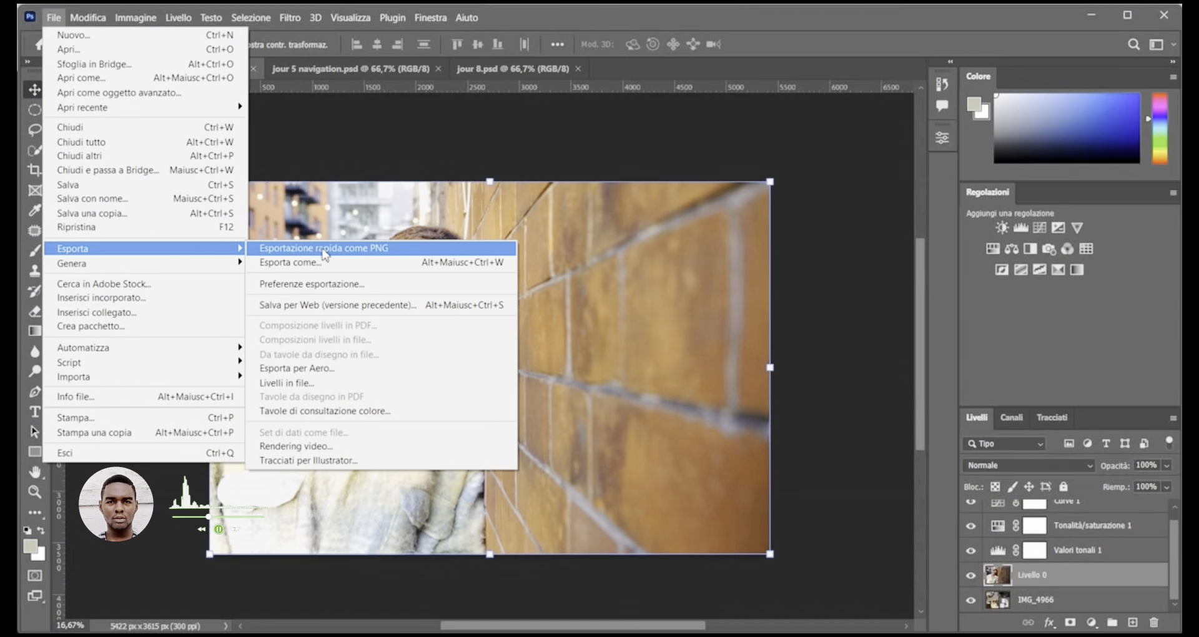
pyautogui.click(324, 250)
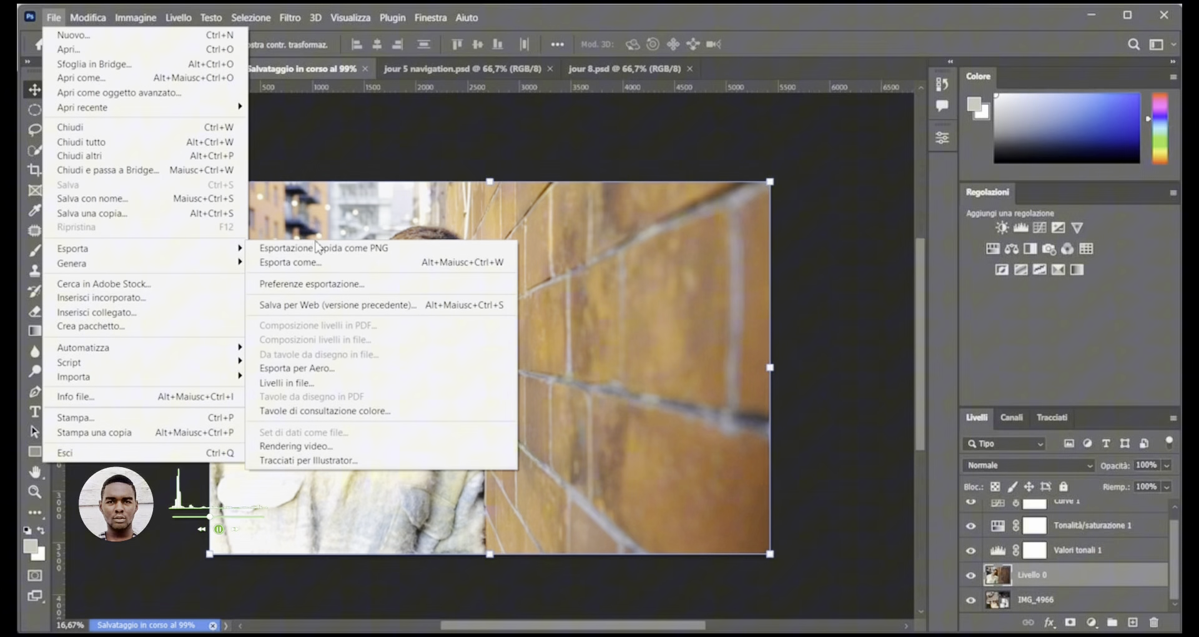
pyautogui.click(338, 262)
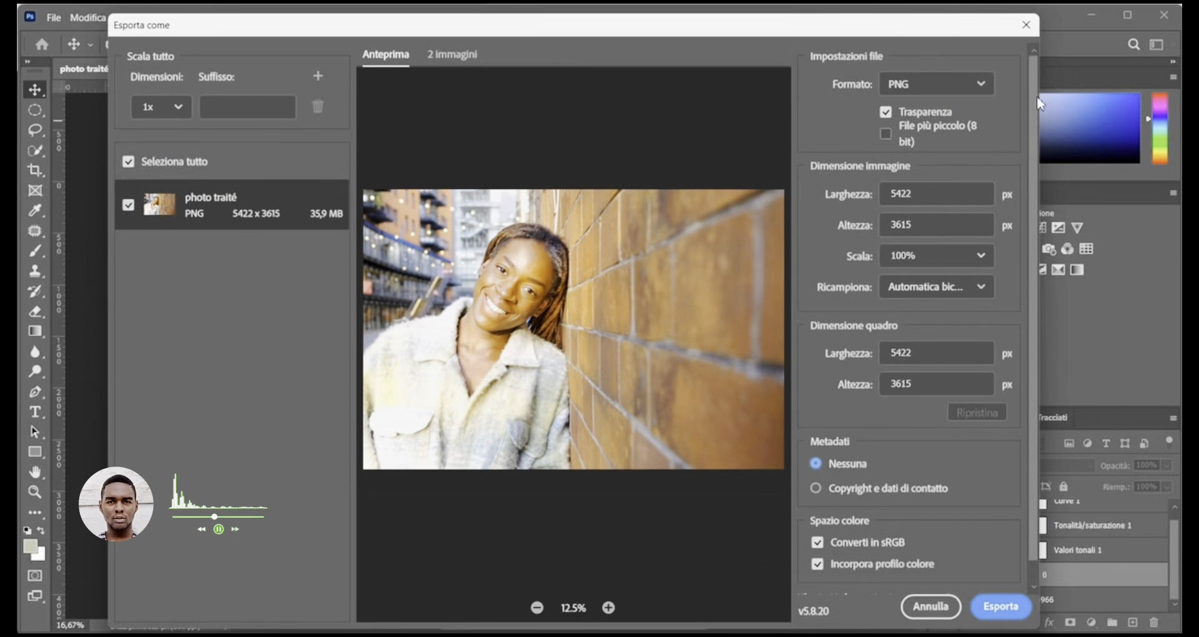
pyautogui.click(987, 93)
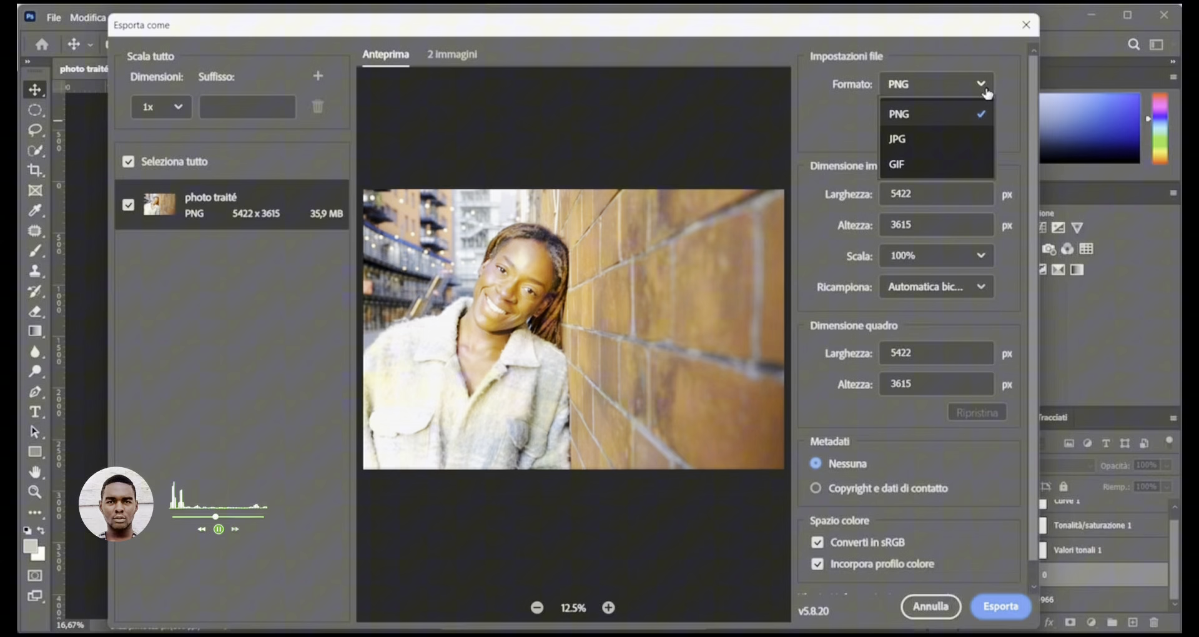
pyautogui.click(938, 133)
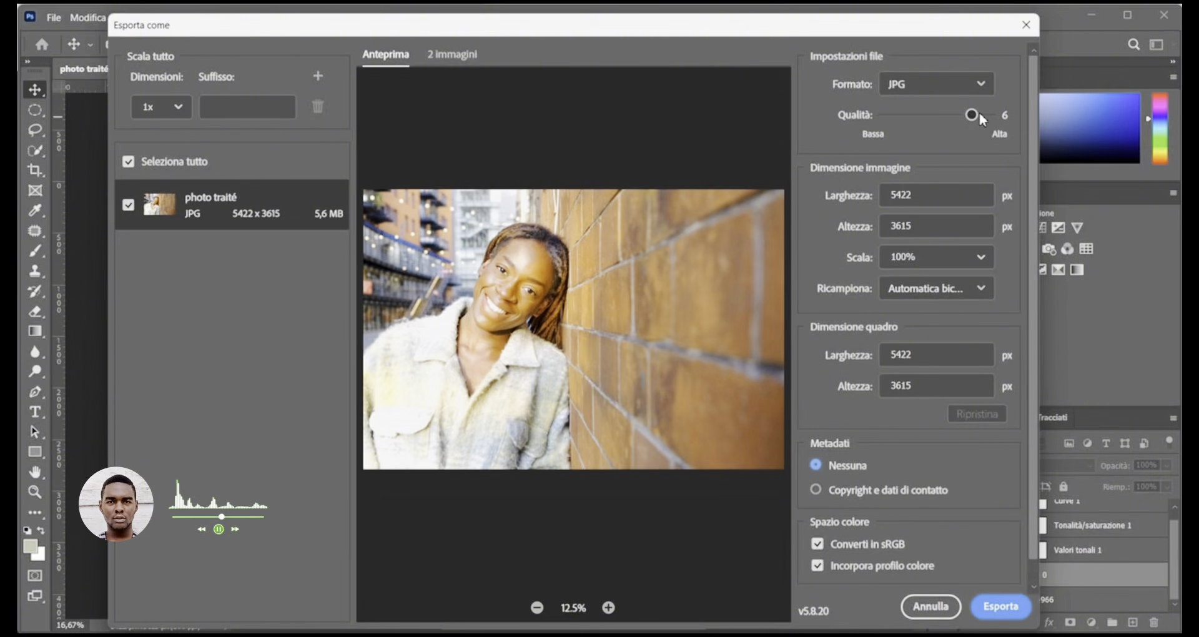
pyautogui.click(905, 110)
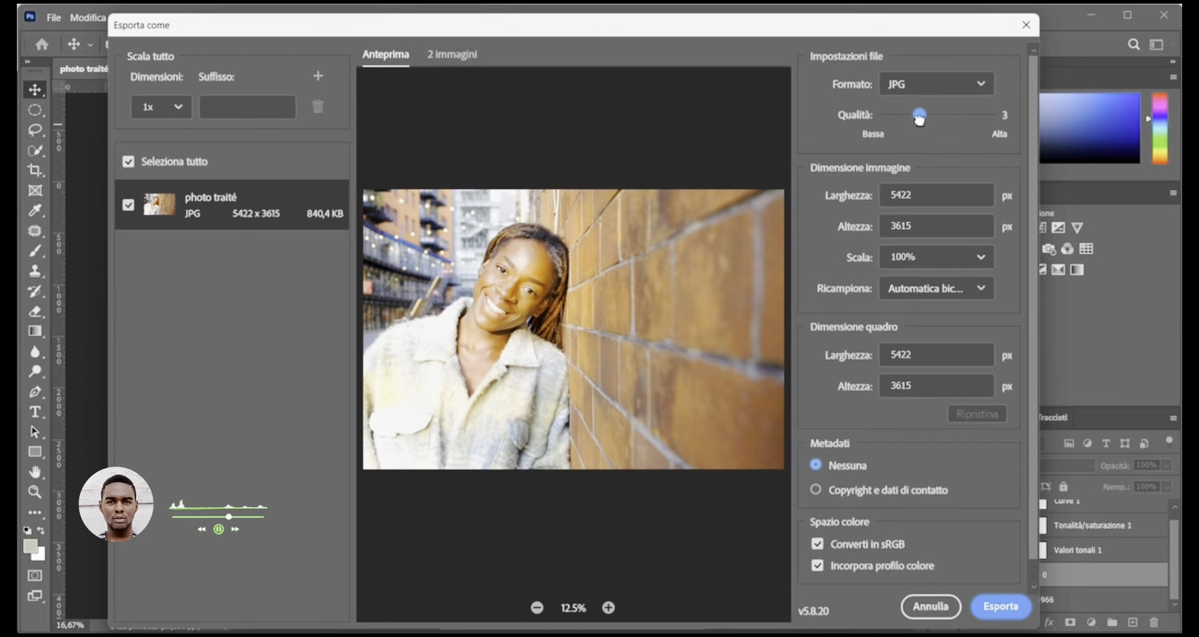
# - Export the JPG as "photo traité" into the jour 8 folder of Formation Graphic Design
pyautogui.click(1006, 611)
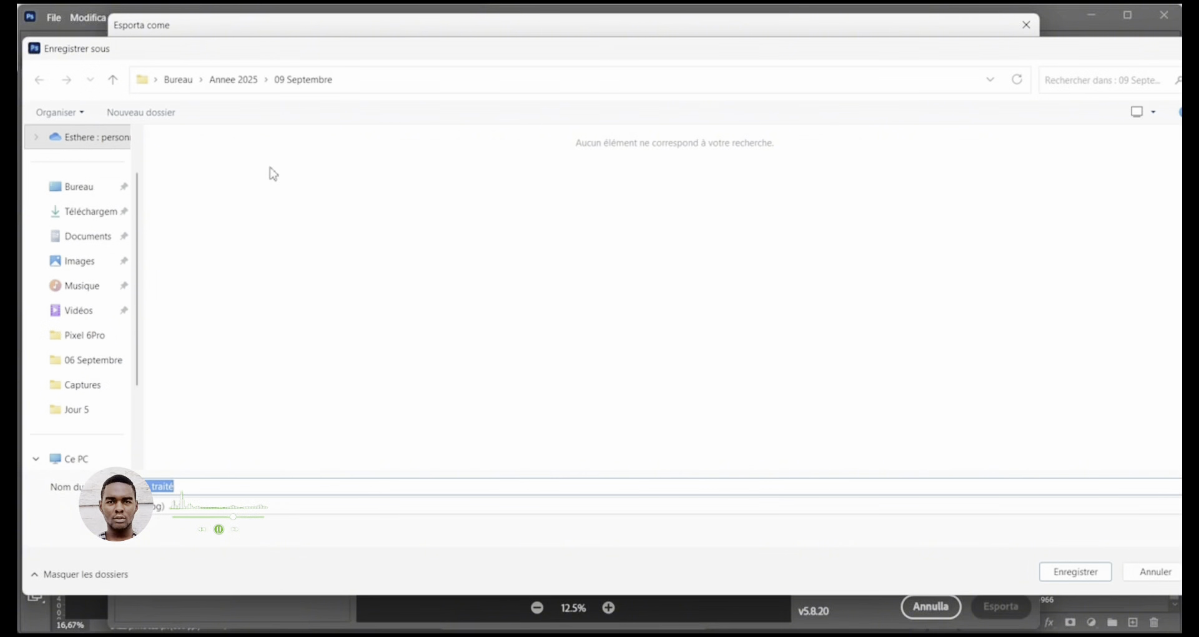
pyautogui.click(95, 410)
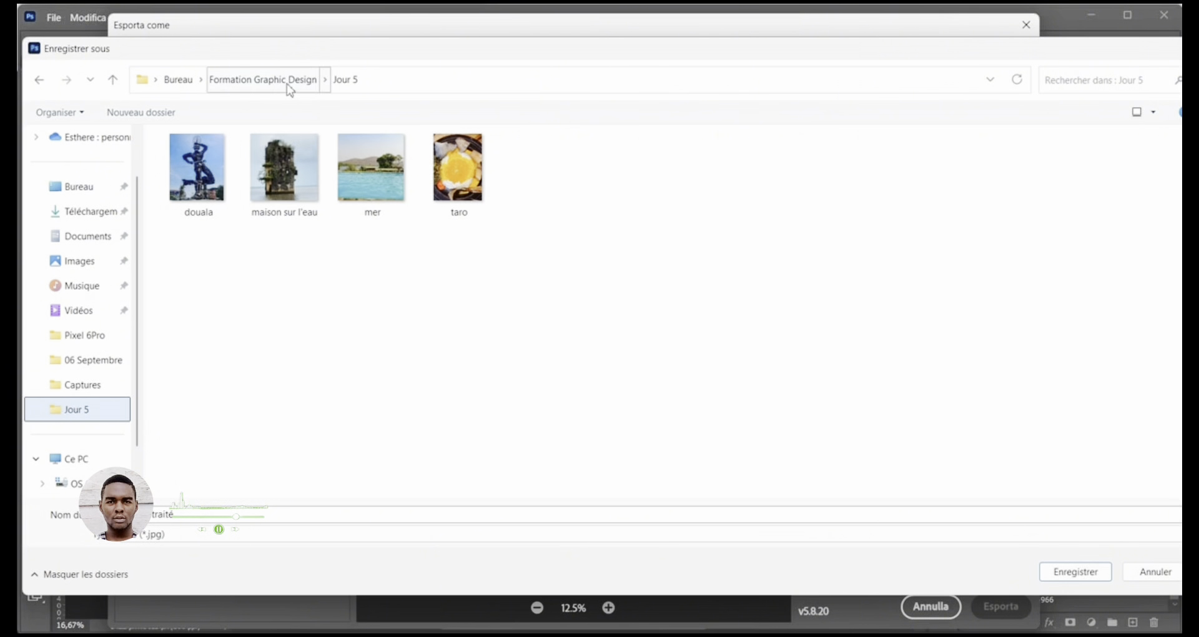
pyautogui.click(289, 83)
pyautogui.doubleClick(234, 298)
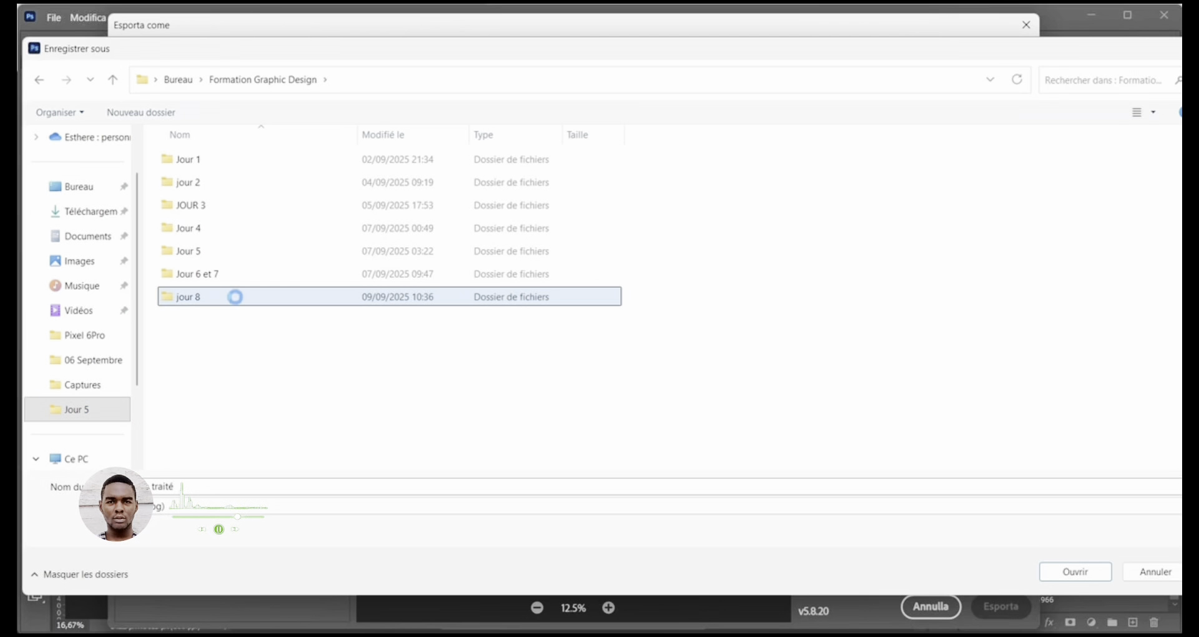
pyautogui.click(1078, 572)
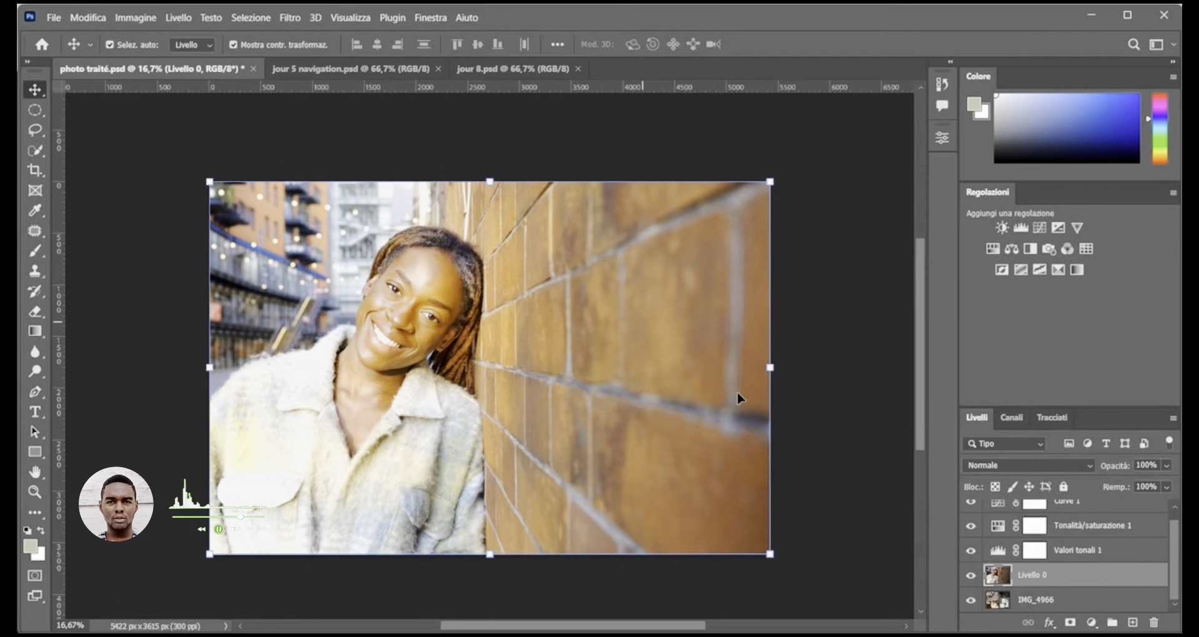
# - Switch to the jour 5 navigation.psd design and examine how its layers and groups are organised
pyautogui.click(501, 68)
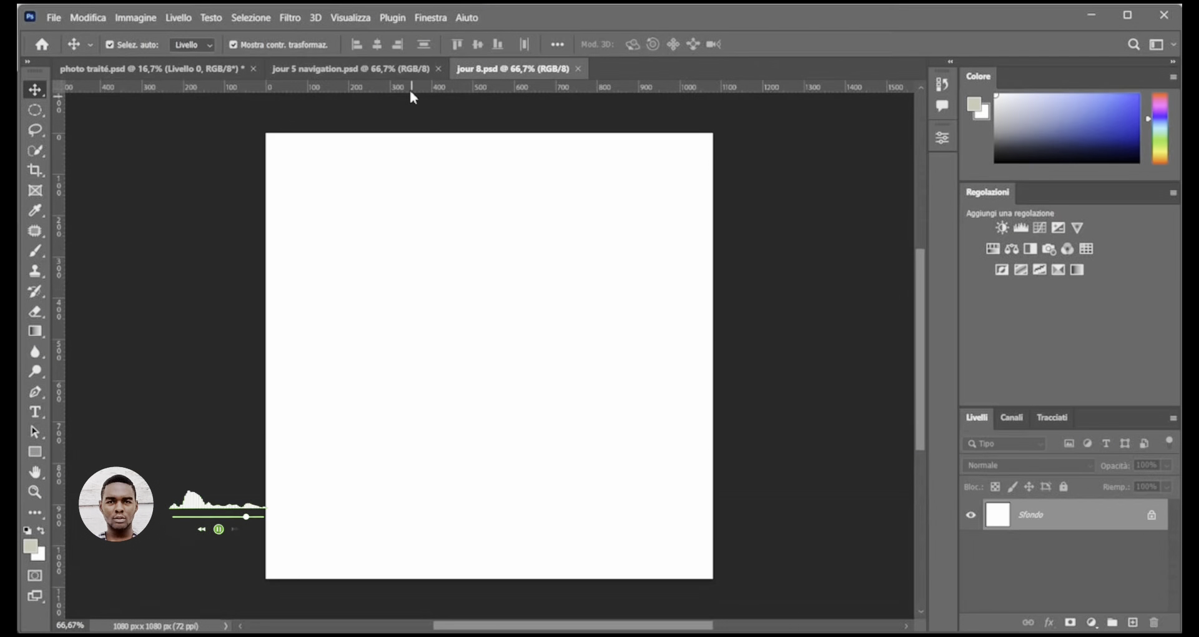
pyautogui.click(401, 70)
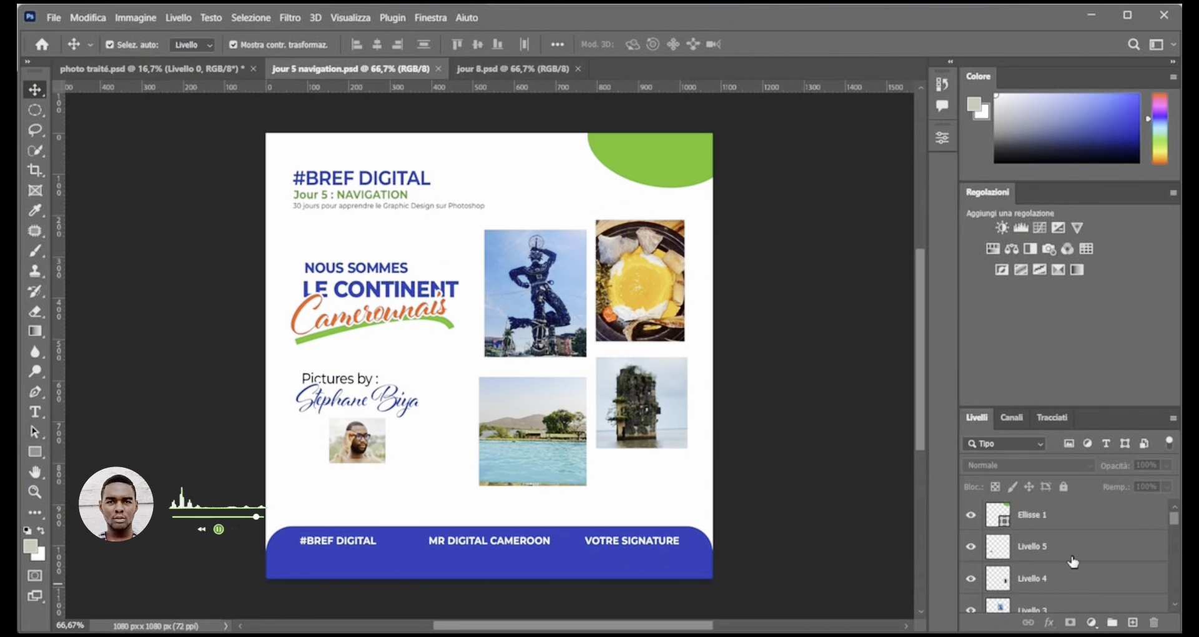
pyautogui.click(599, 163)
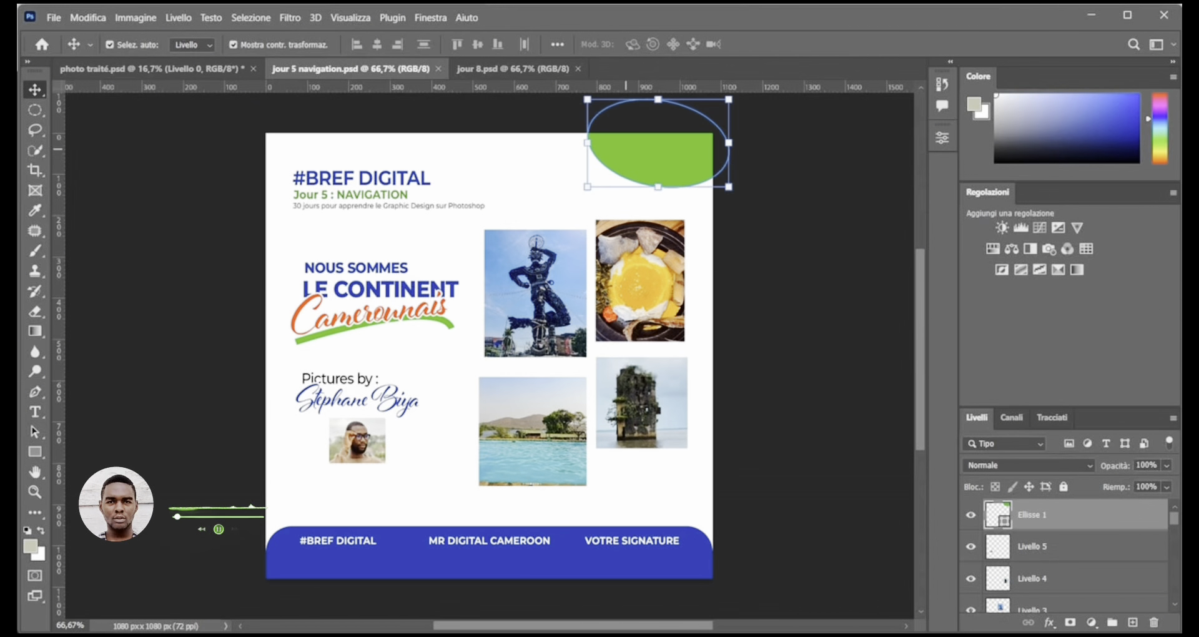
pyautogui.scroll(-5, 1100, 549)
pyautogui.scroll(-6, 1100, 544)
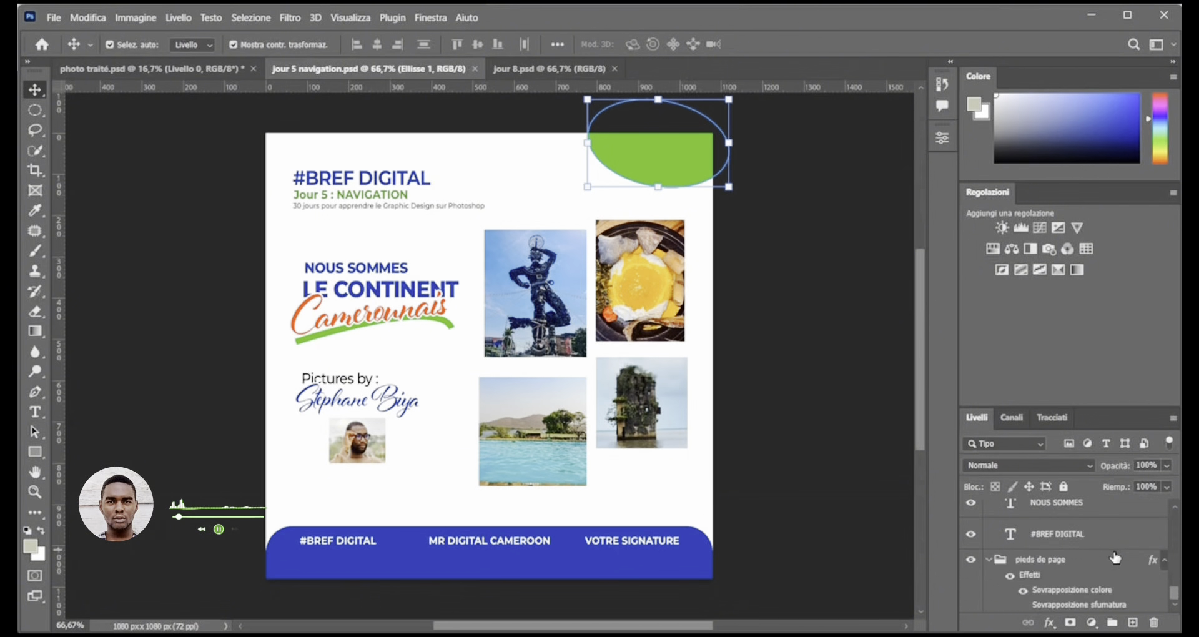
pyautogui.scroll(3, 1105, 513)
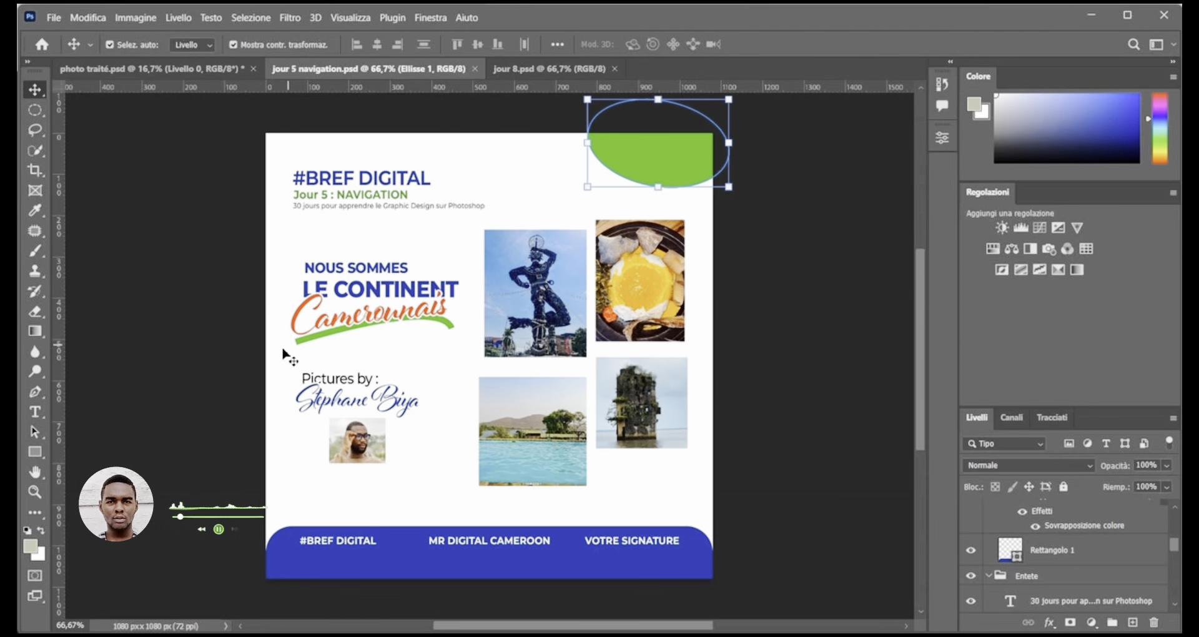
# - Group the three header text lines above the slogan, from #BREF DIGITAL to the 30 jours line
pyautogui.moveTo(284, 354); pyautogui.dragTo(461, 220)
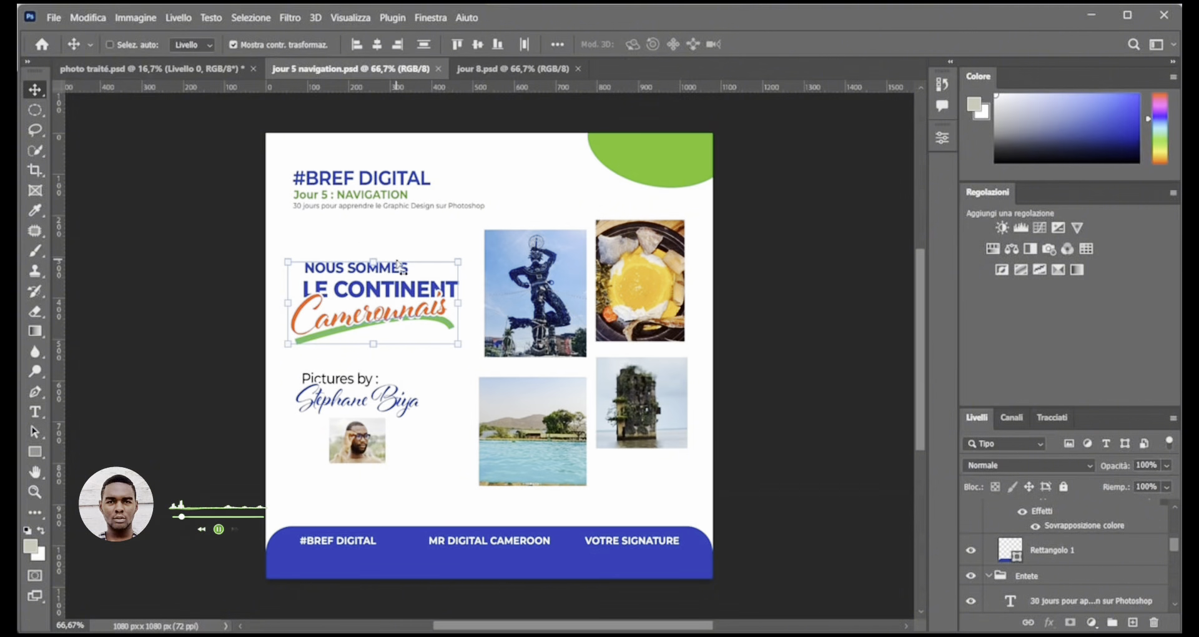
pyautogui.hotkey('ctrl', 'c')
pyautogui.moveTo(296, 224); pyautogui.dragTo(375, 180)
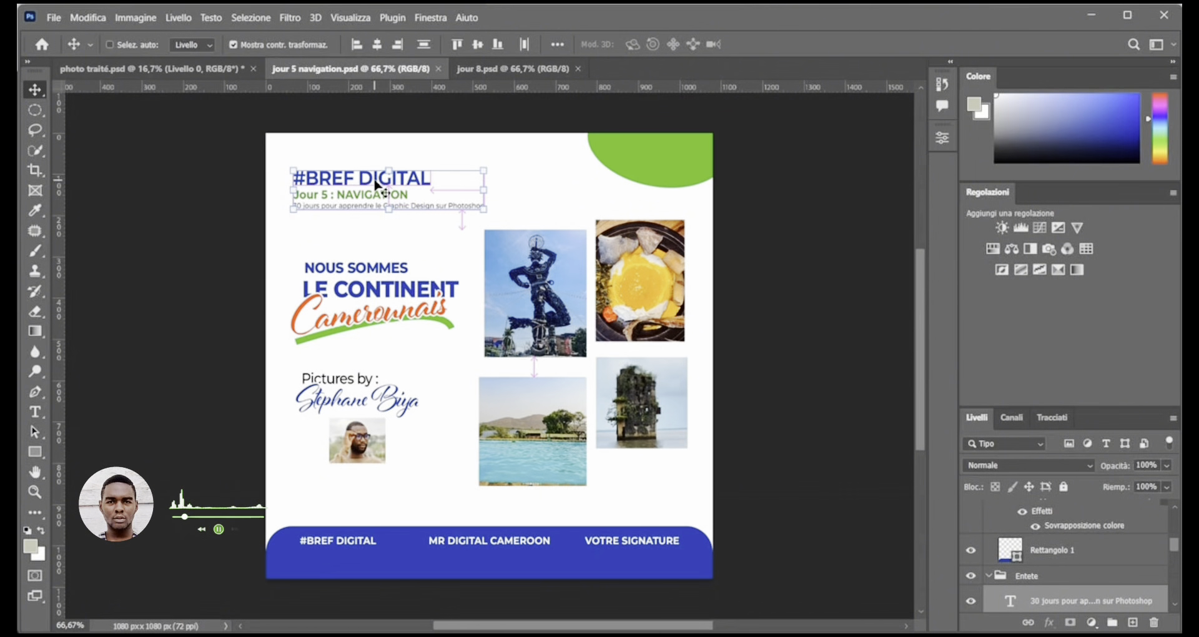
pyautogui.hotkey('ctrl', 'g')
# - Group the four large photos and name the group "images"
pyautogui.moveTo(695, 502); pyautogui.dragTo(532, 276)
pyautogui.hotkey('ctrl', 'g')
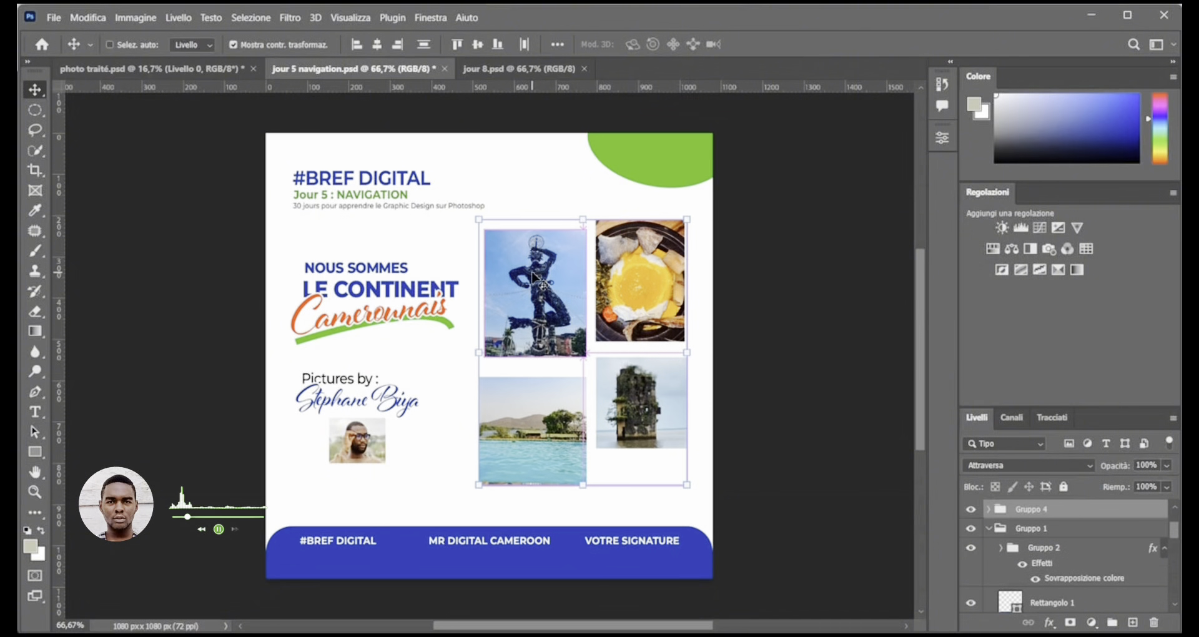
pyautogui.click(1039, 509)
pyautogui.write('images')
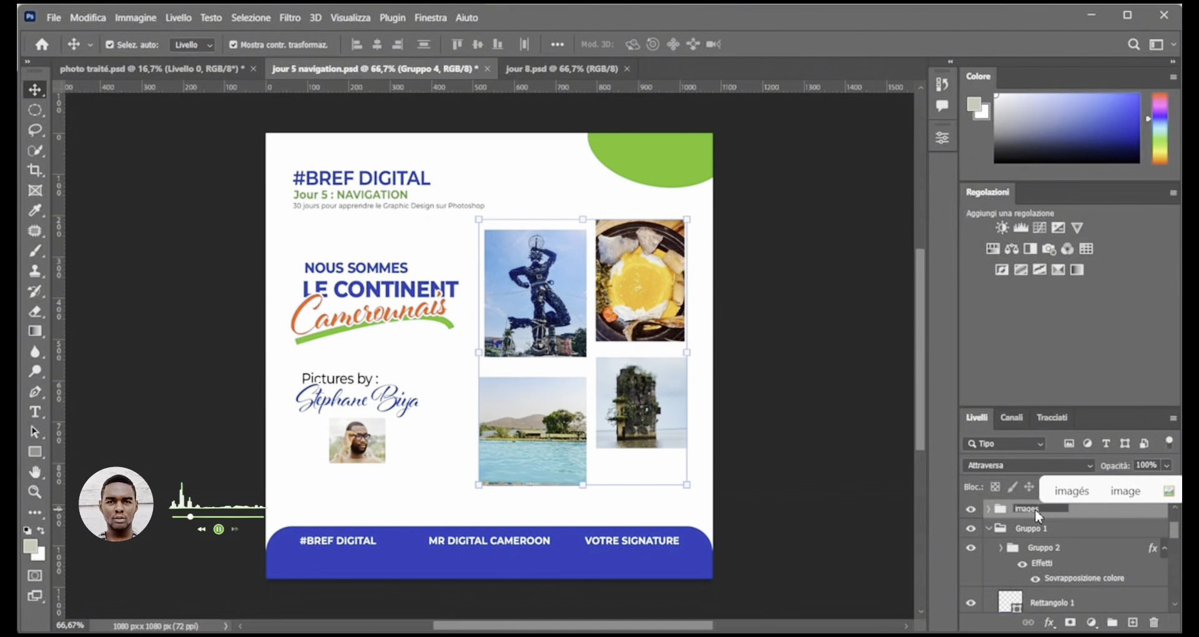
pyautogui.press('Return')
# - Rename the footer group Gruppo 1 as "pieds"
pyautogui.click(1032, 531)
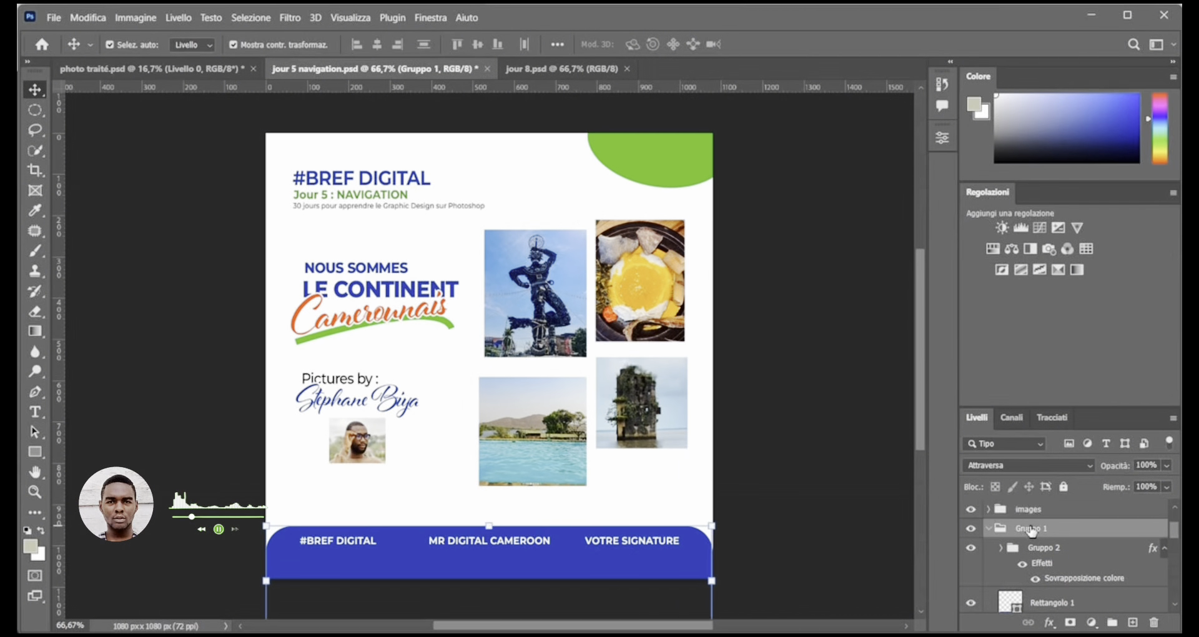
pyautogui.write('p')
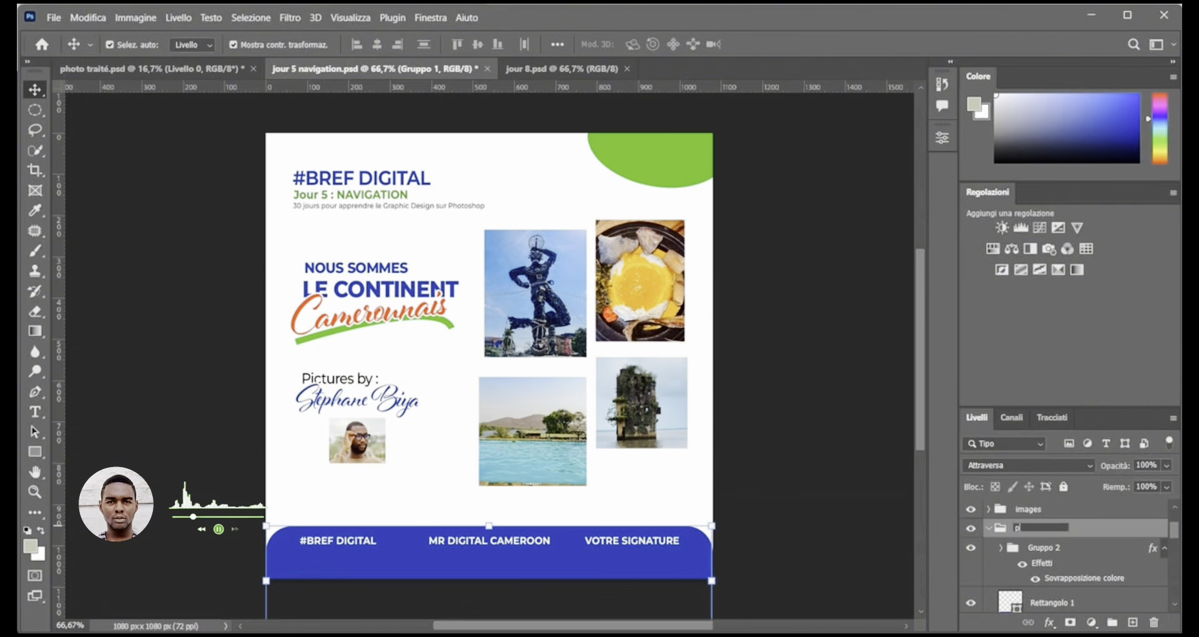
pyautogui.write('ied')
pyautogui.press('Return')
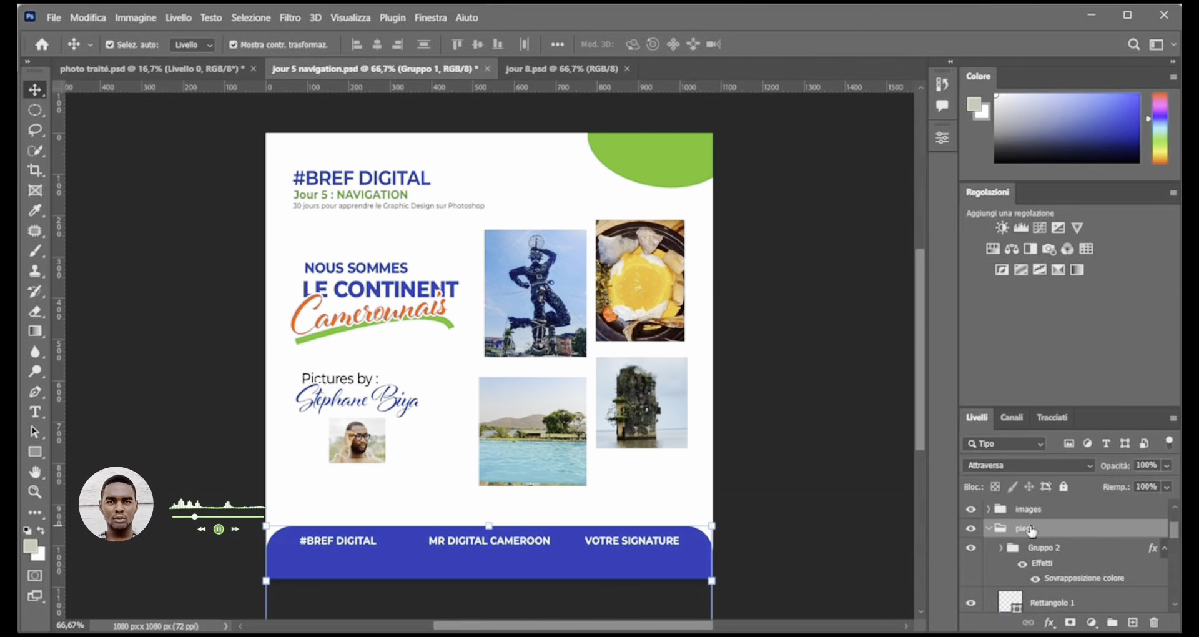
# - Group the "Pictures by :" credit text with the small portrait and name the group "pictures"
pyautogui.moveTo(297, 370); pyautogui.dragTo(391, 440)
pyautogui.hotkey('ctrl', 'g')
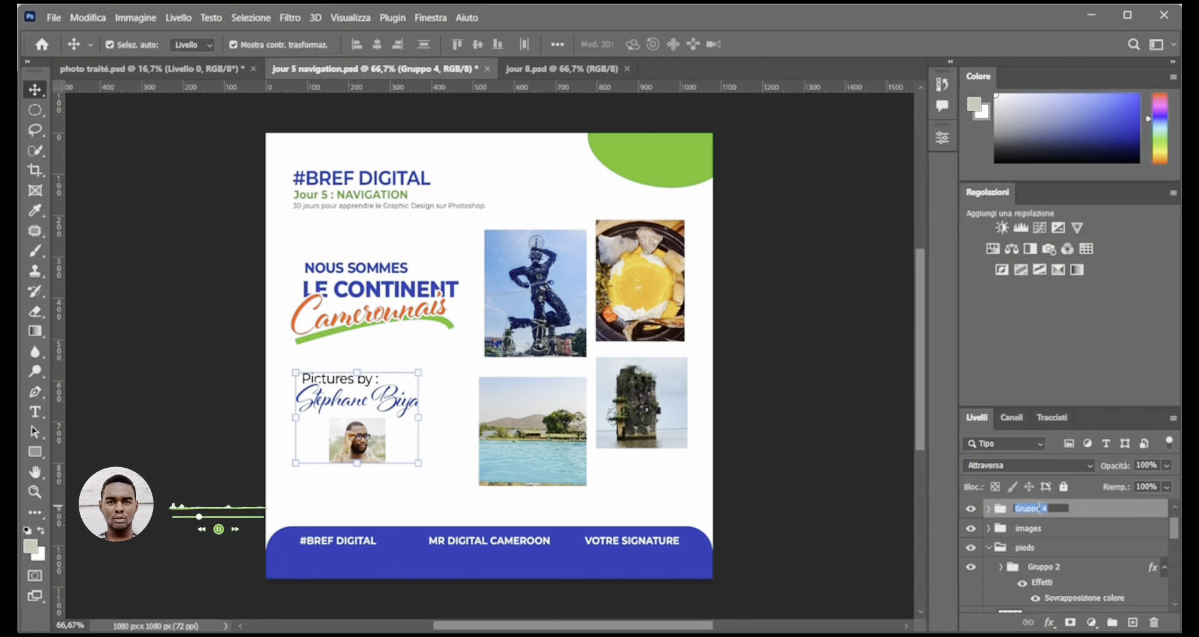
pyautogui.write('pictur')
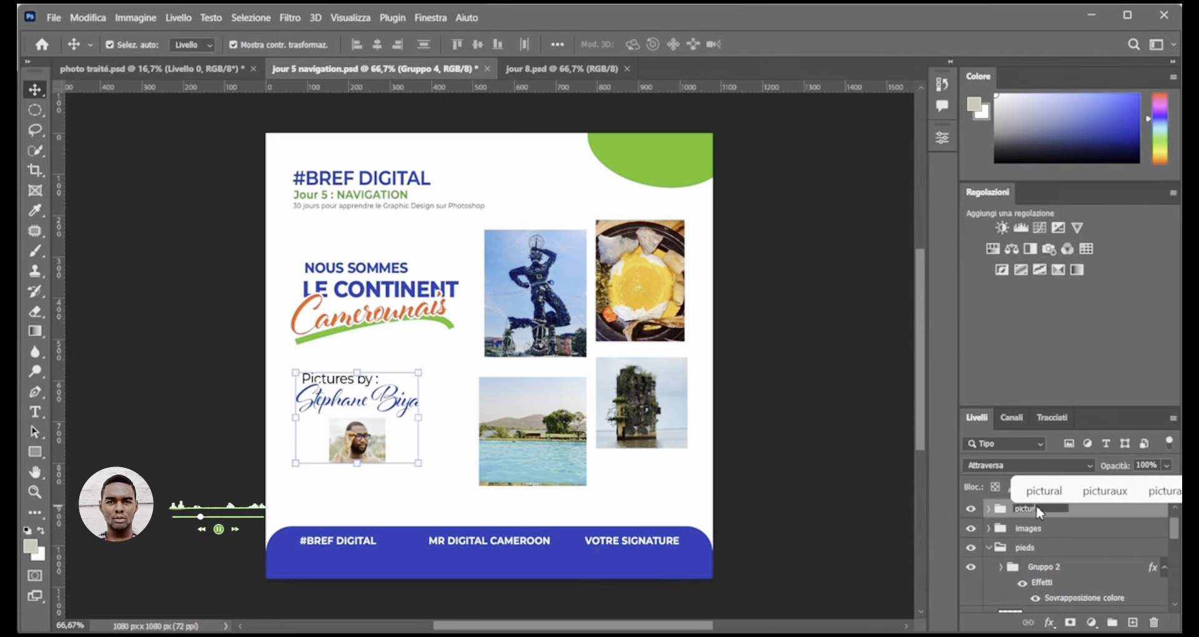
pyautogui.write('es')
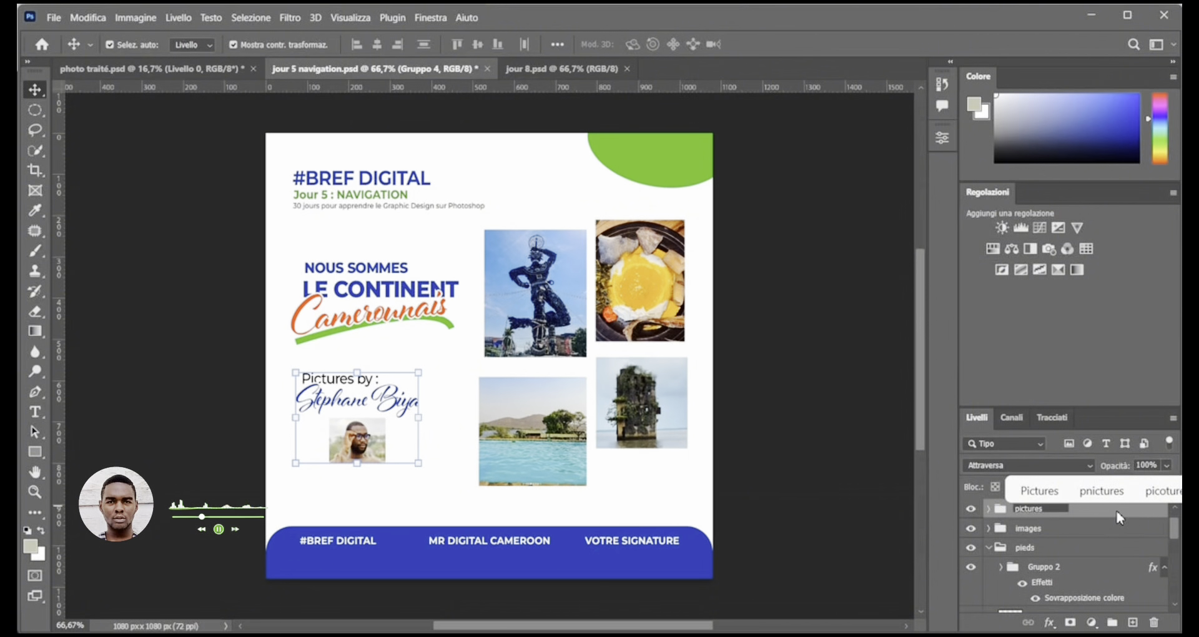
pyautogui.press('Return')
# - Collapse the pieds and Entete groups to tidy the layer stack
pyautogui.scroll(2, 1081, 518)
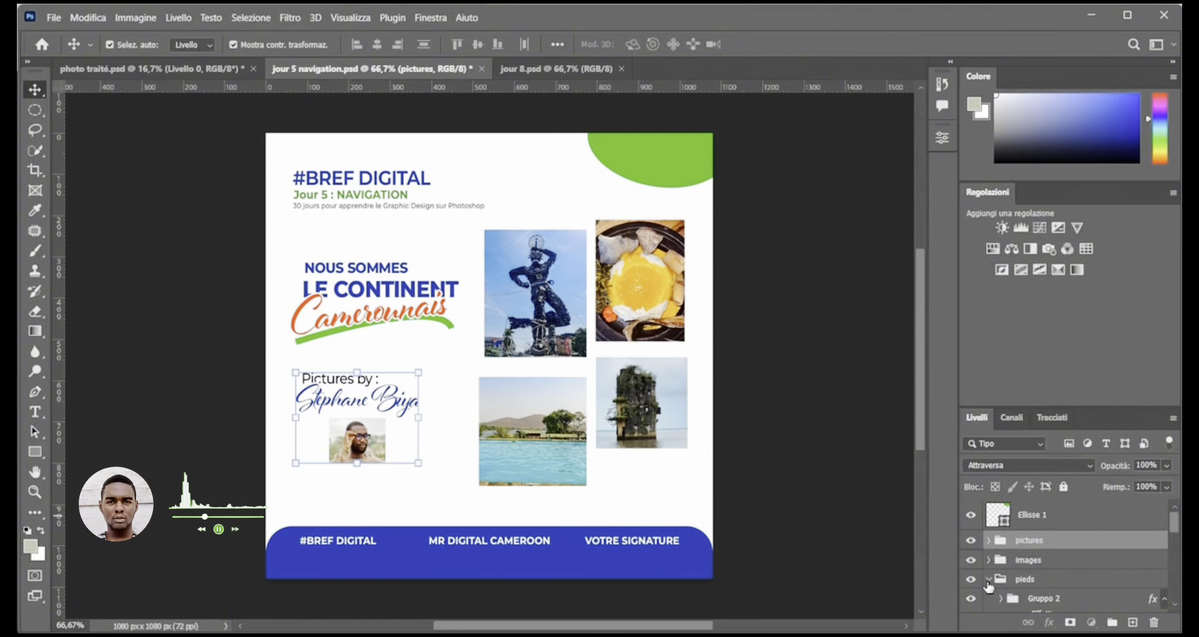
pyautogui.click(989, 582)
pyautogui.scroll(-2, 1030, 604)
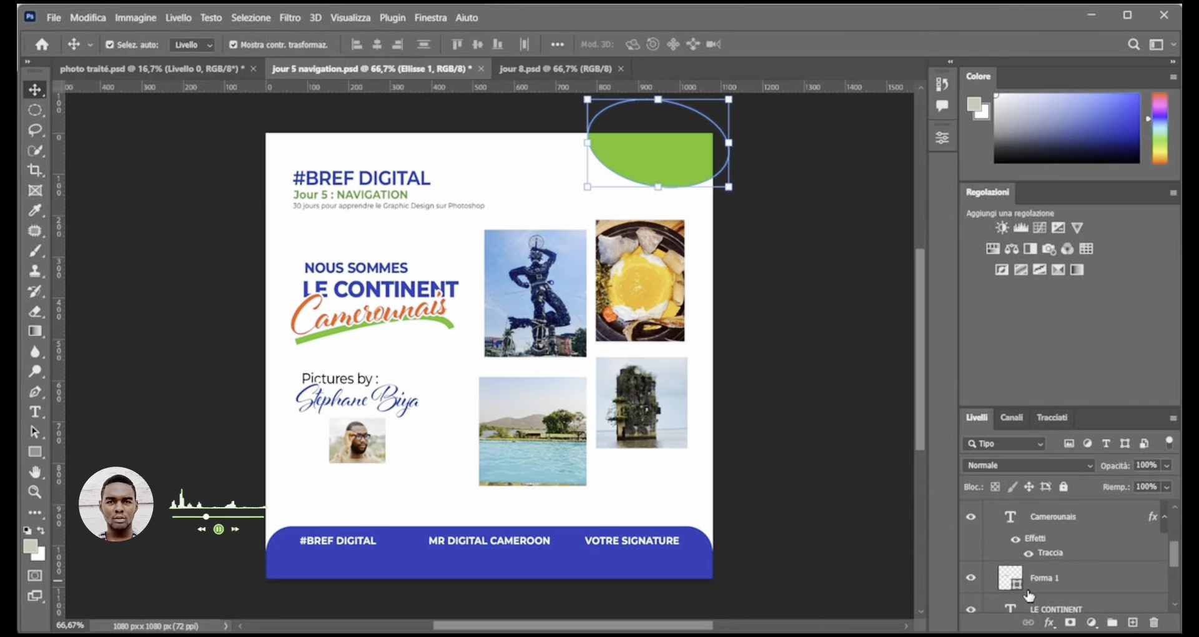
pyautogui.scroll(-2, 1029, 595)
pyautogui.scroll(3, 1028, 594)
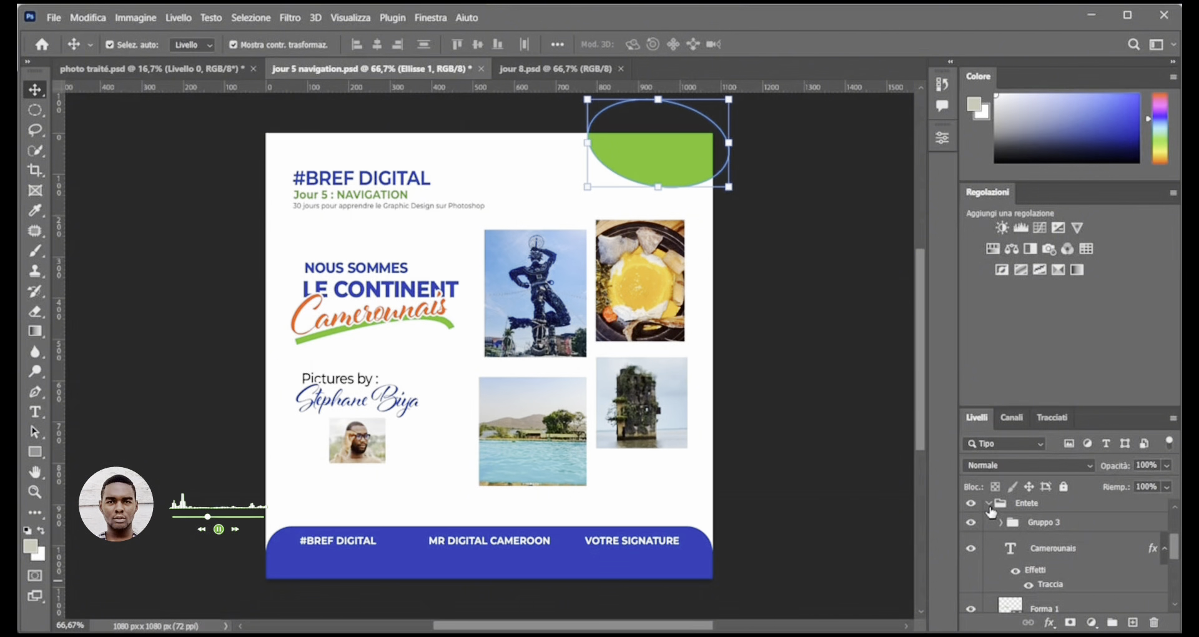
pyautogui.click(990, 505)
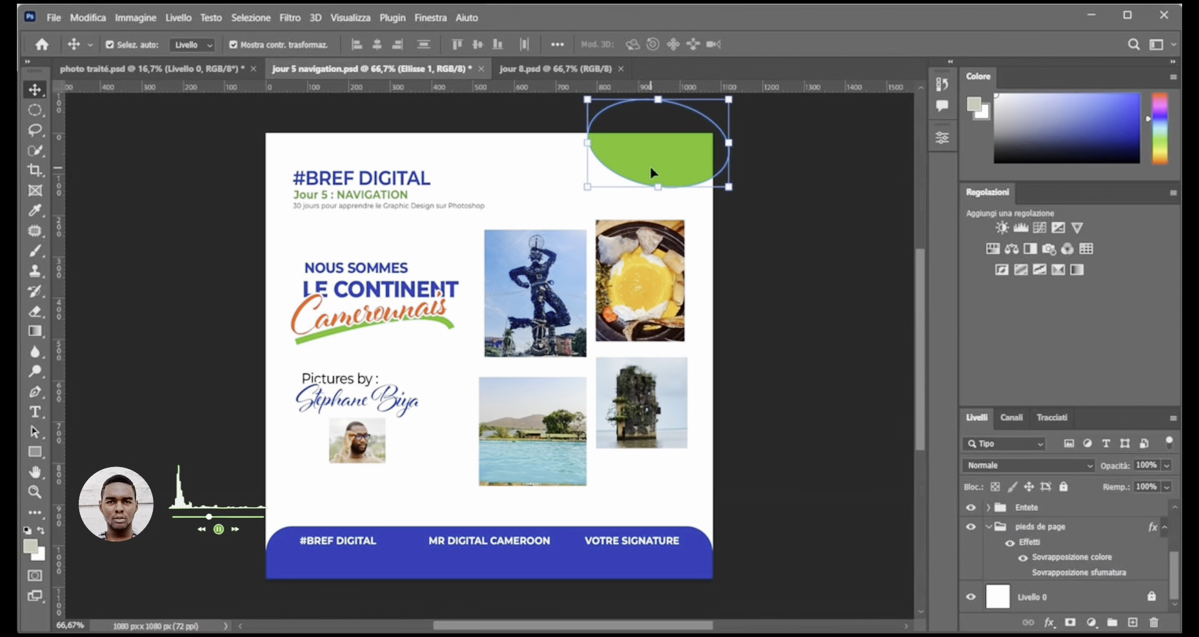
# - Duplicate the green ellipse Ellisse 1, scale the copy to about 34%, and place it just above the blue footer
pyautogui.moveTo(663, 166); pyautogui.dragTo(451, 475)
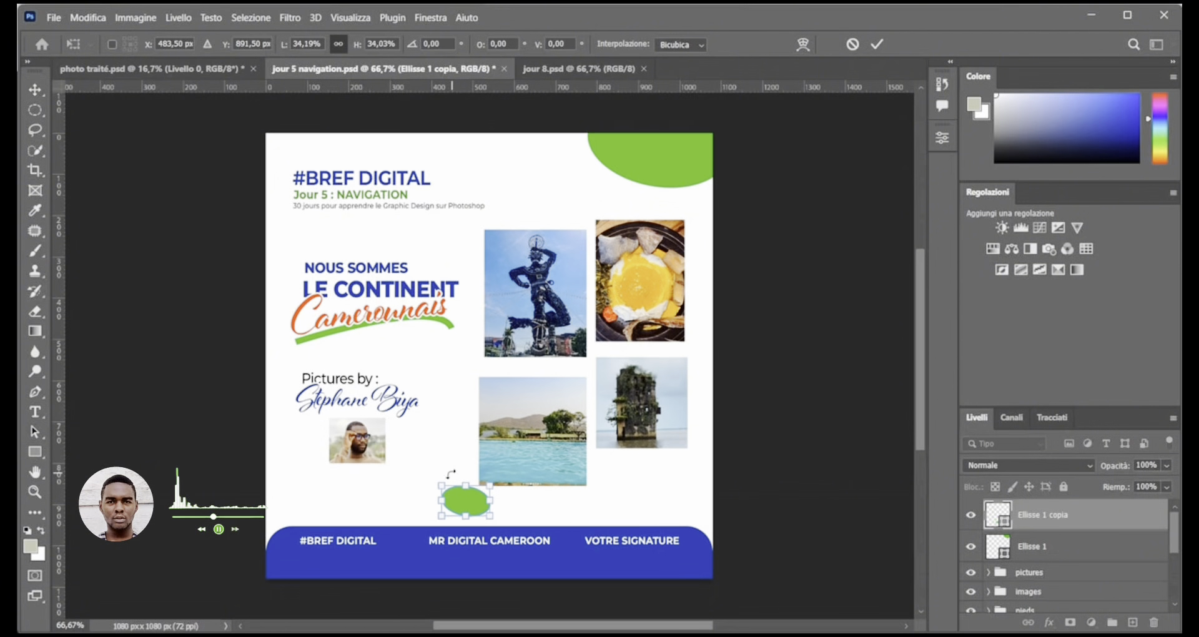
pyautogui.click(877, 45)
pyautogui.click(853, 253)
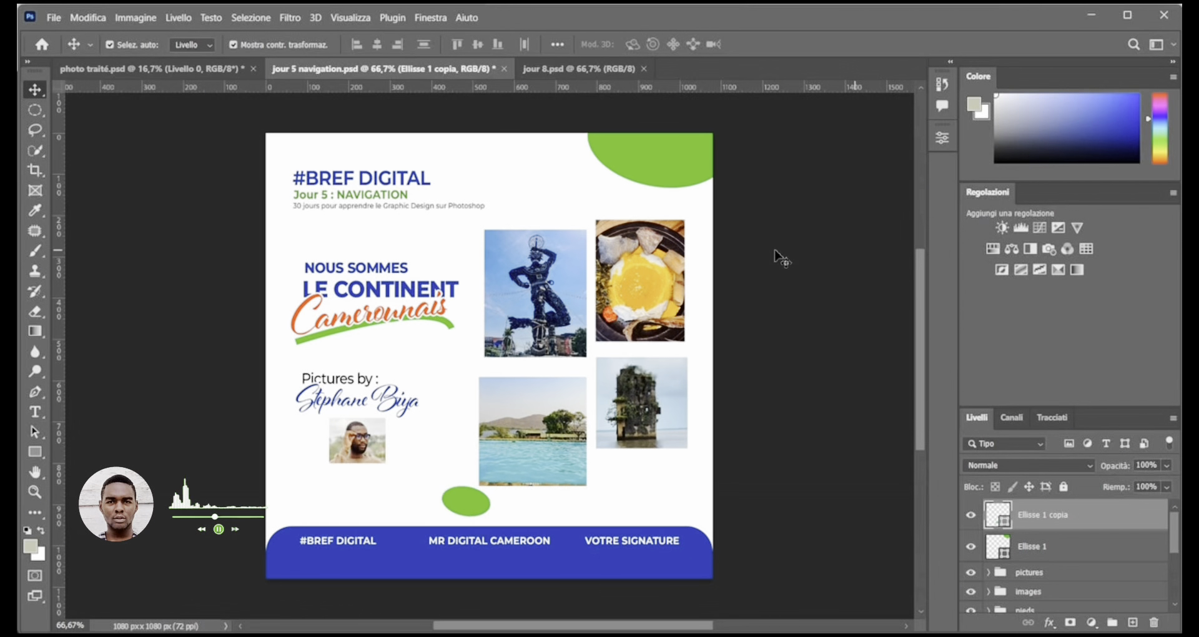
# - Put Ellisse 1 in a new group and move Ellisse 1 copia into that group
pyautogui.click(481, 508)
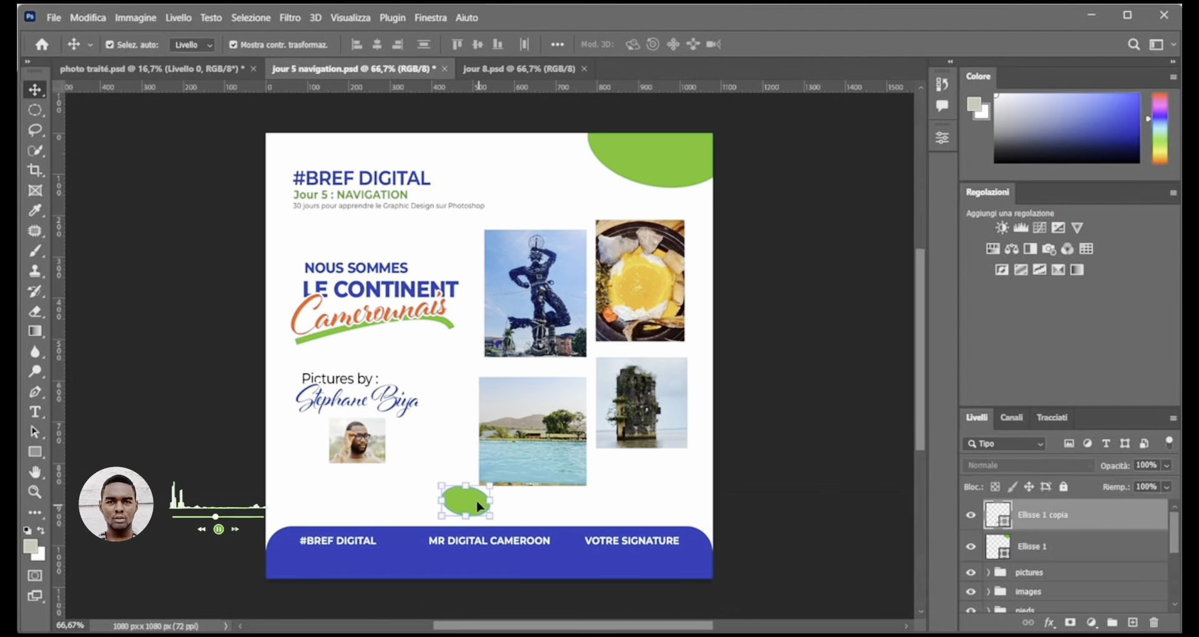
pyautogui.click(673, 170)
pyautogui.hotkey('ctrl', 'g')
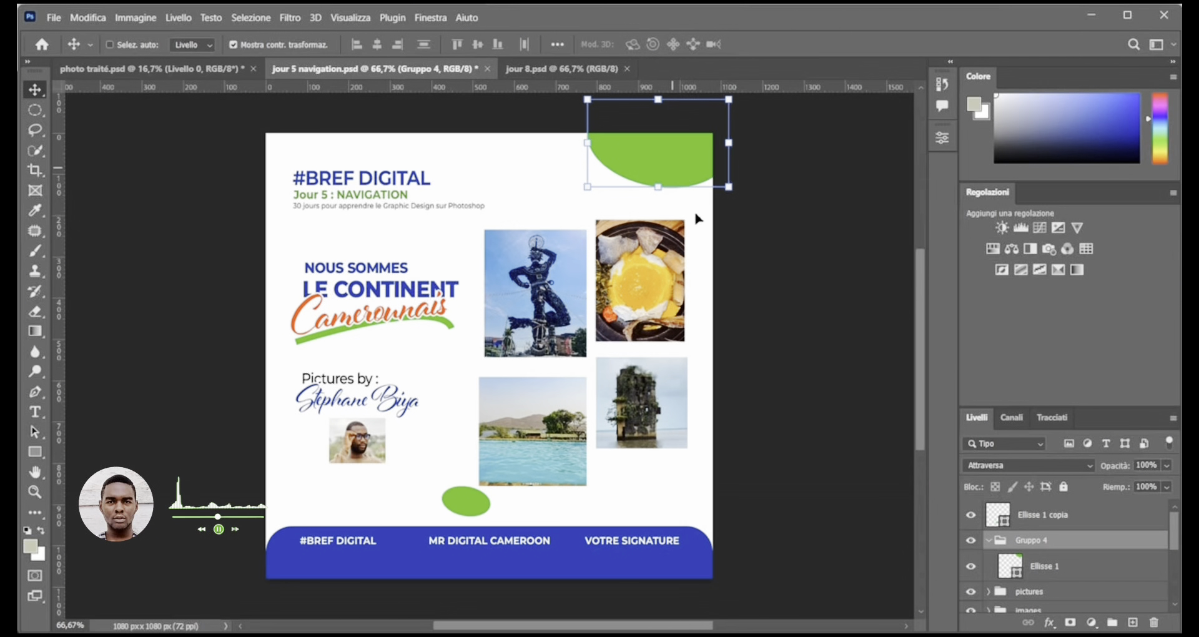
pyautogui.moveTo(1041, 518); pyautogui.dragTo(1049, 553)
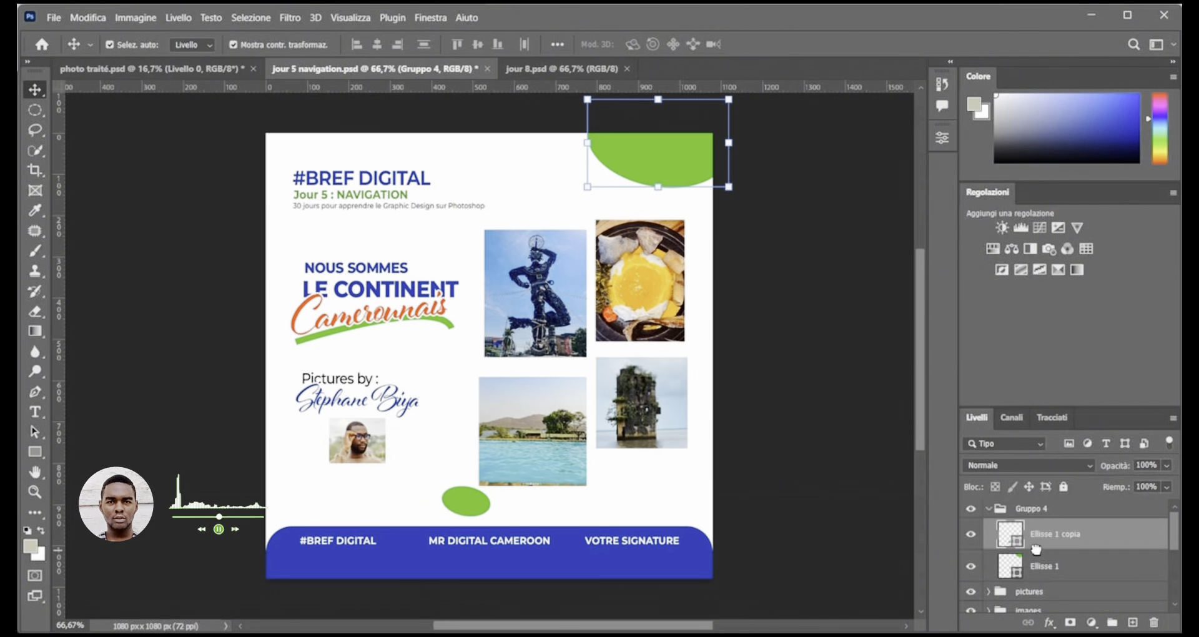
# - Rename the group of green ellipses as "ELEMENTS GRAPHICS"
pyautogui.doubleClick(1037, 509)
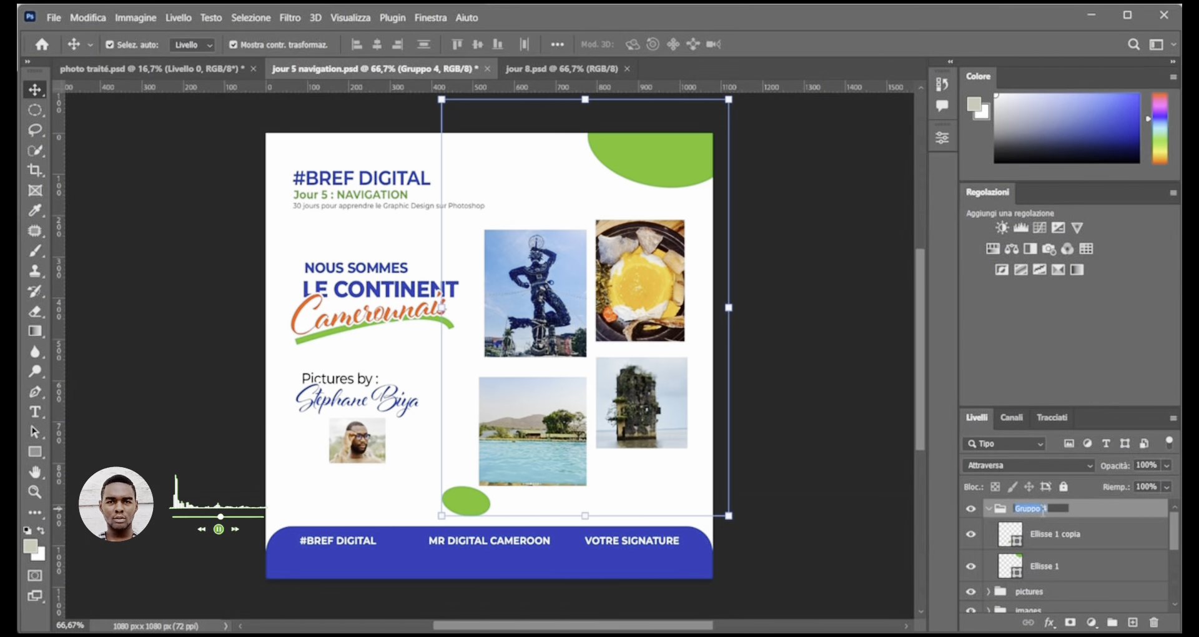
pyautogui.write('ELEMENTS')
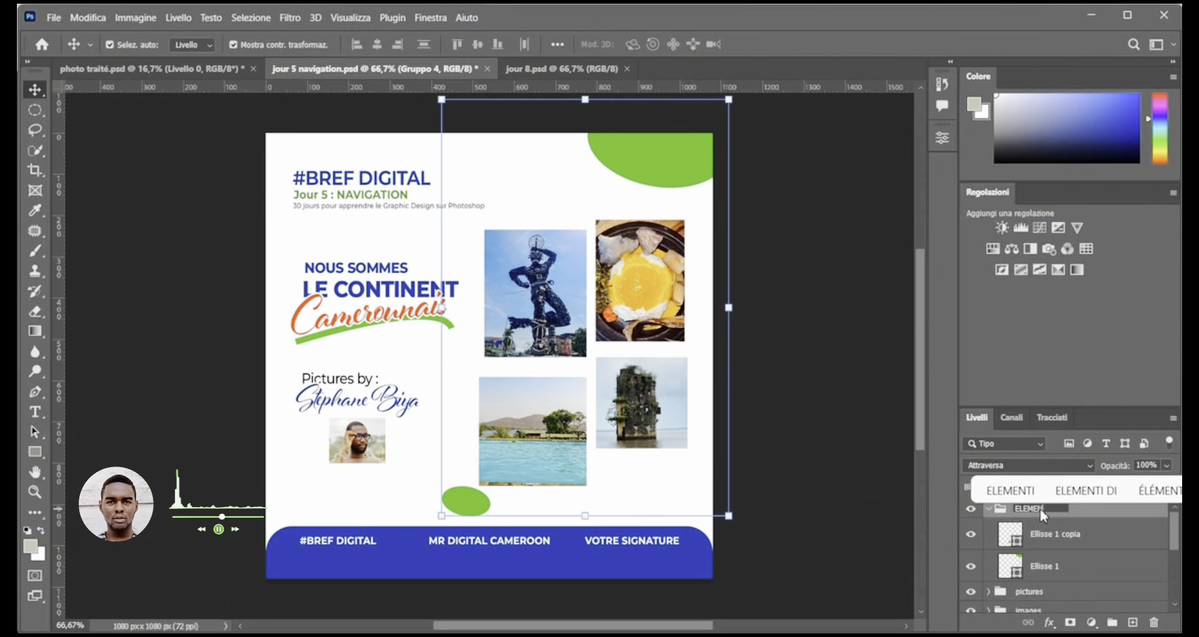
pyautogui.write(' GRAP')
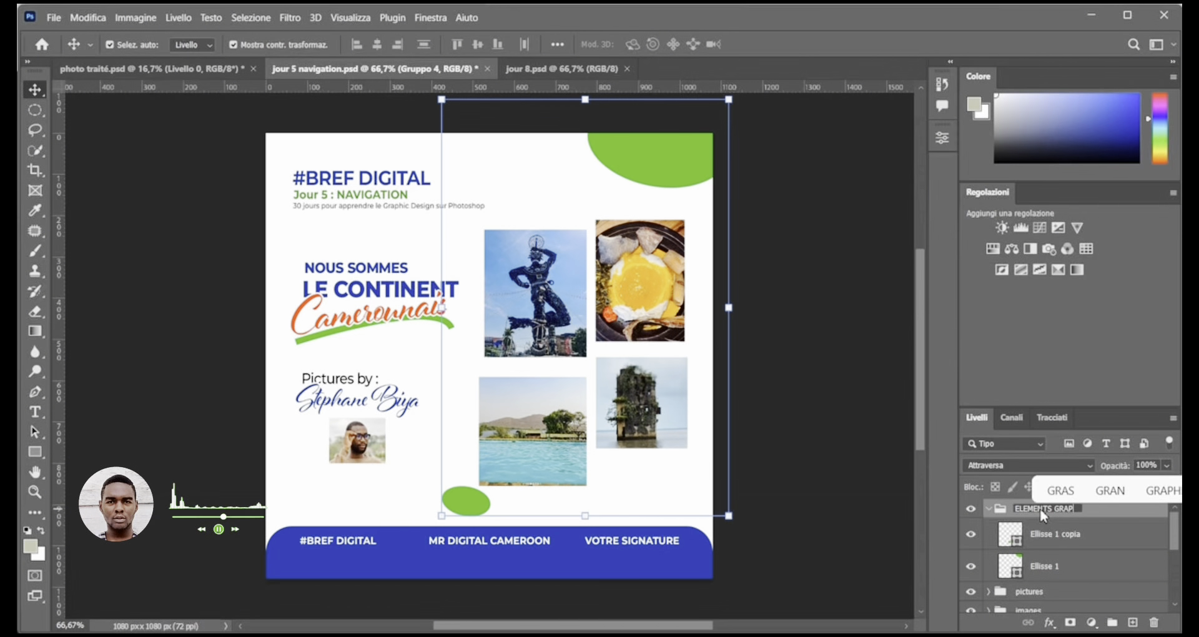
pyautogui.write('HICS')
pyautogui.press('Return')
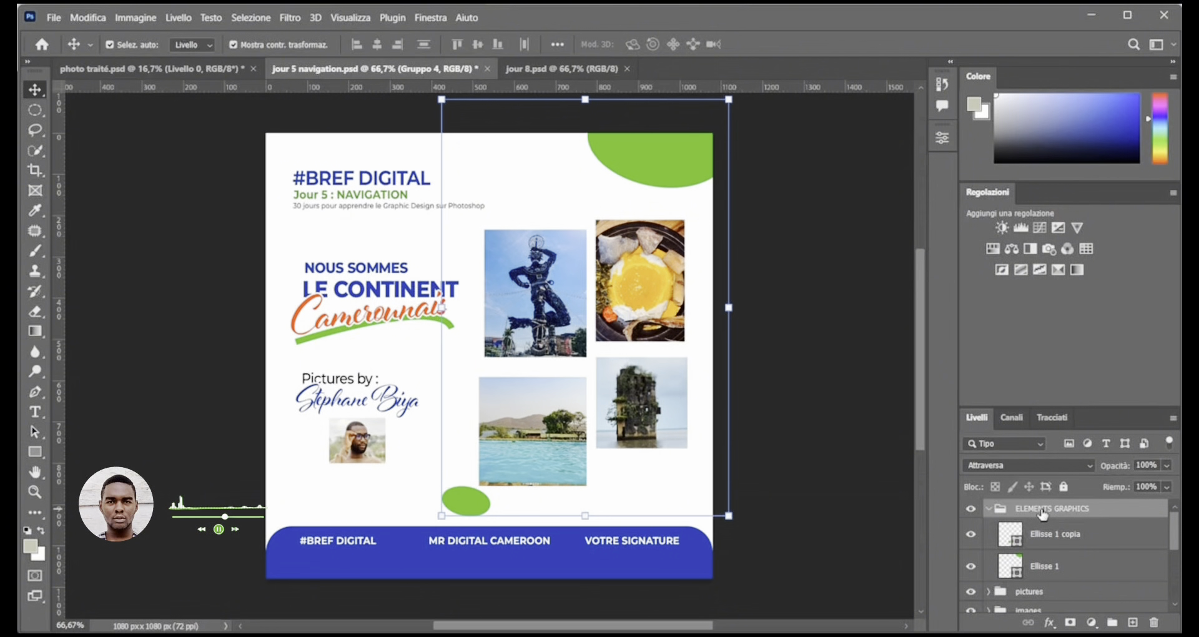
# - Collapse the ELEMENTS GRAPHICS group and enlarge the layer list to show the whole stack
pyautogui.click(990, 509)
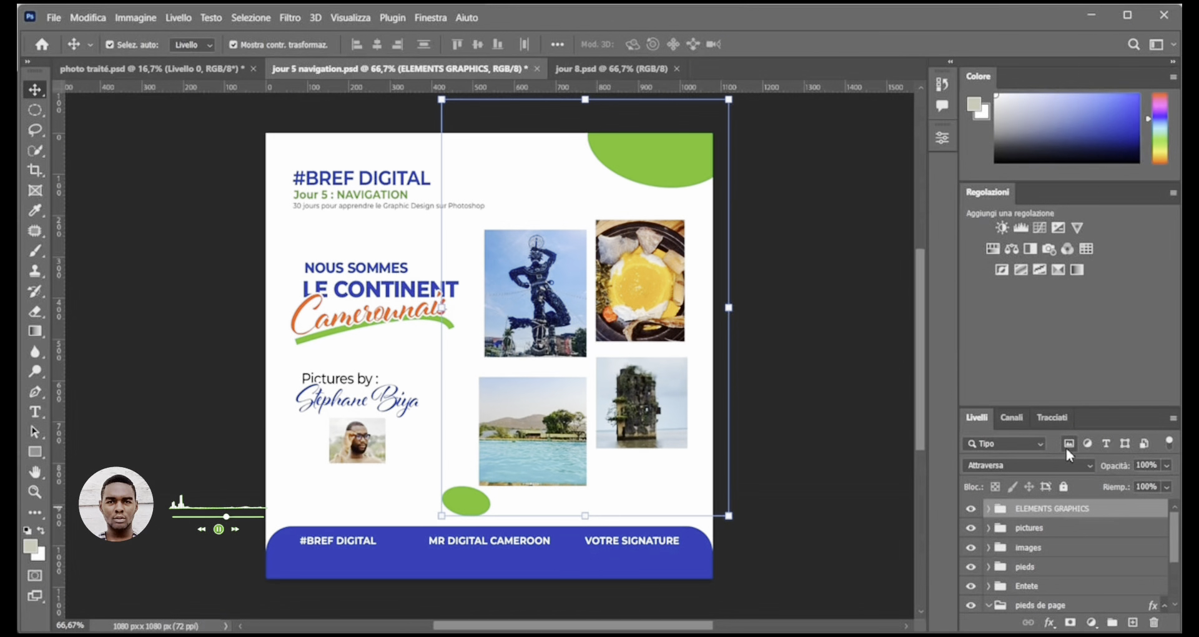
pyautogui.moveTo(1087, 407); pyautogui.dragTo(1074, 275)
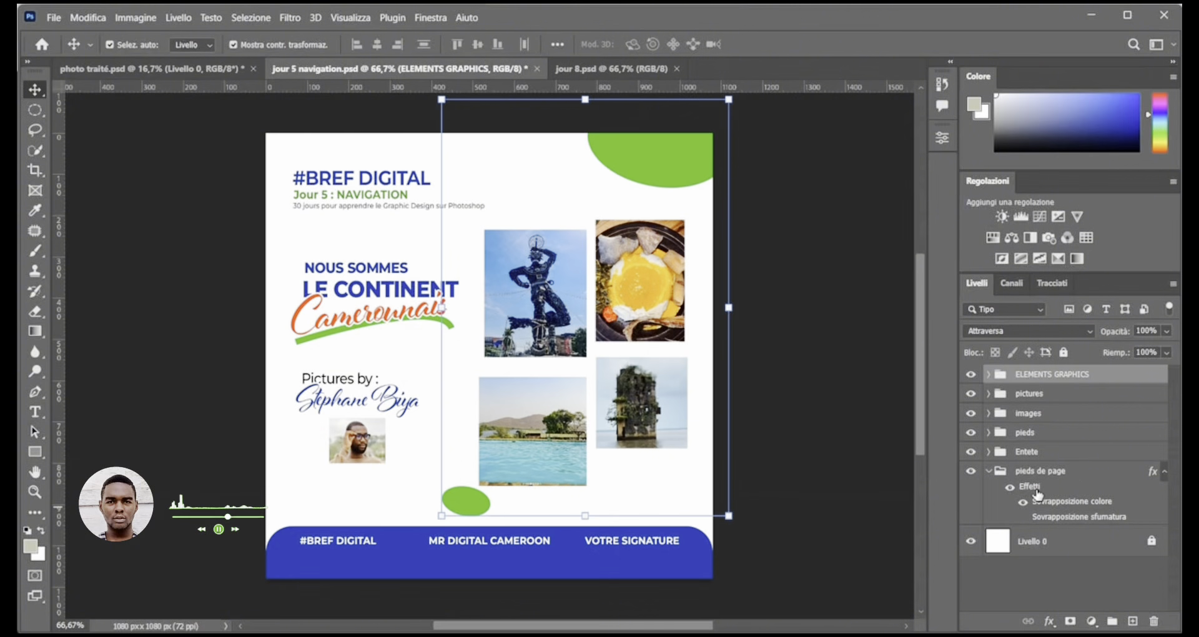
pyautogui.scroll(-1, 1037, 495)
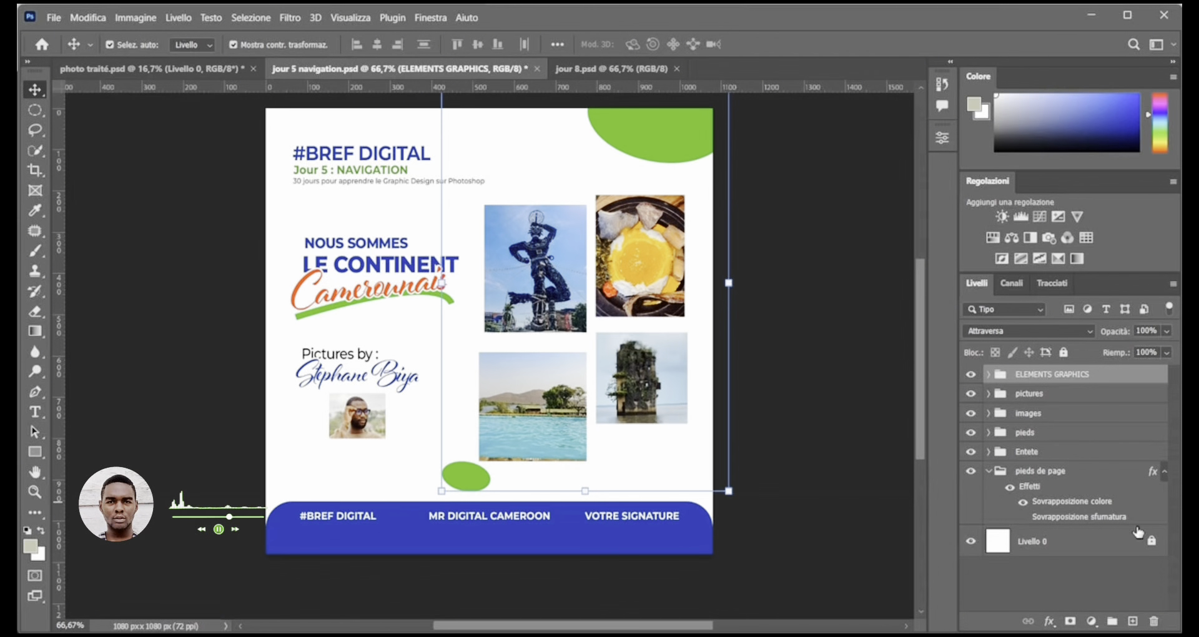
pyautogui.click(798, 329)
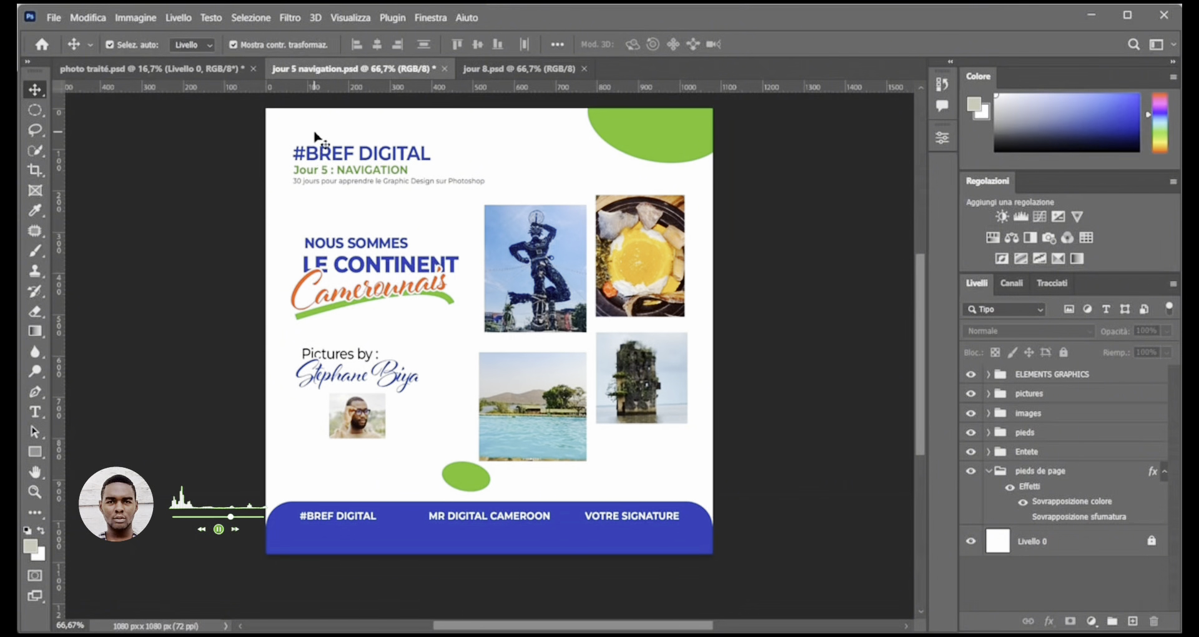
# - Select all elements of the jour 5 design and bring them into the jour 8.psd document
pyautogui.scroll(1, 281, 156)
pyautogui.moveTo(278, 152); pyautogui.dragTo(700, 536)
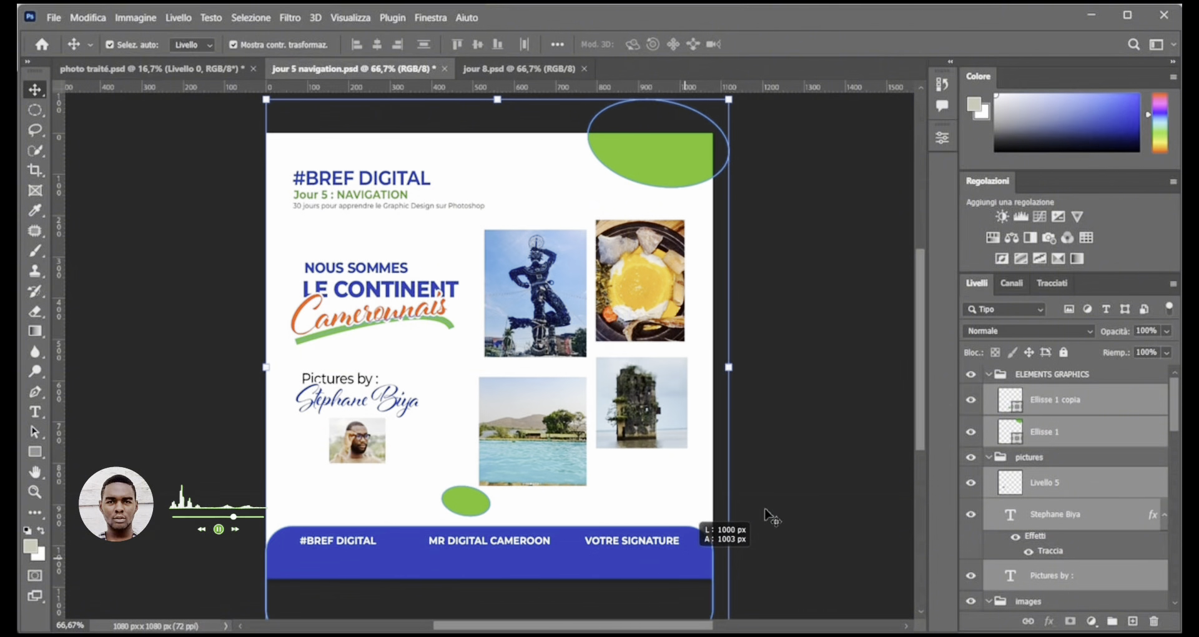
pyautogui.moveTo(626, 155); pyautogui.dragTo(549, 300)
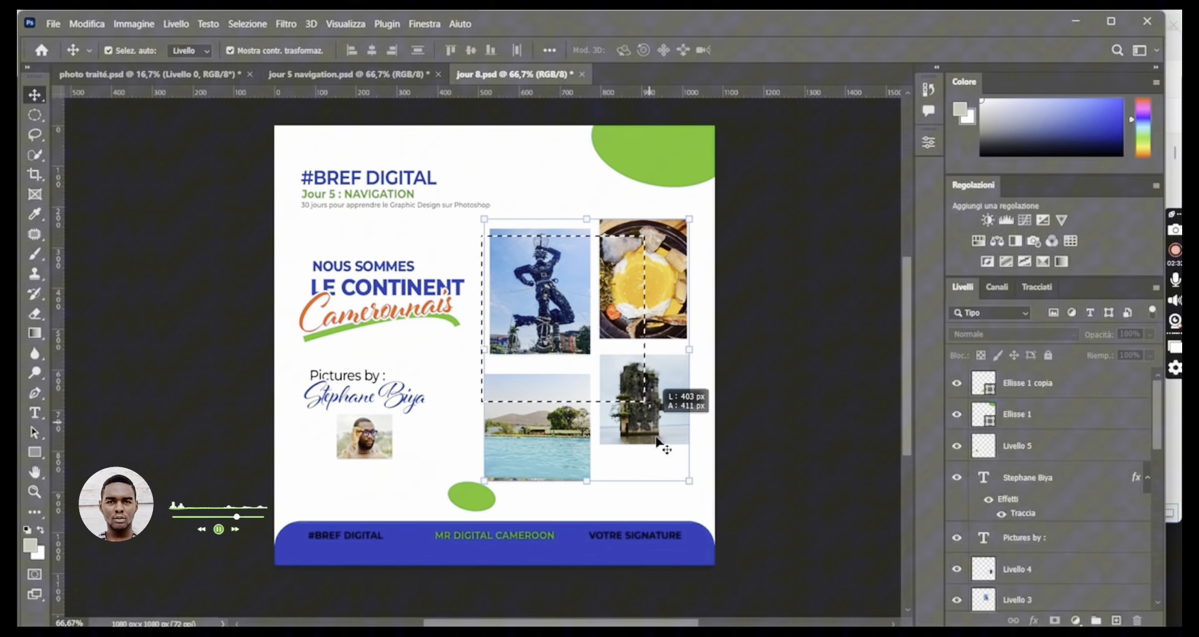
# - Delete the four pictures from the jour 8 design
pyautogui.moveTo(659, 425); pyautogui.dragTo(659, 437)
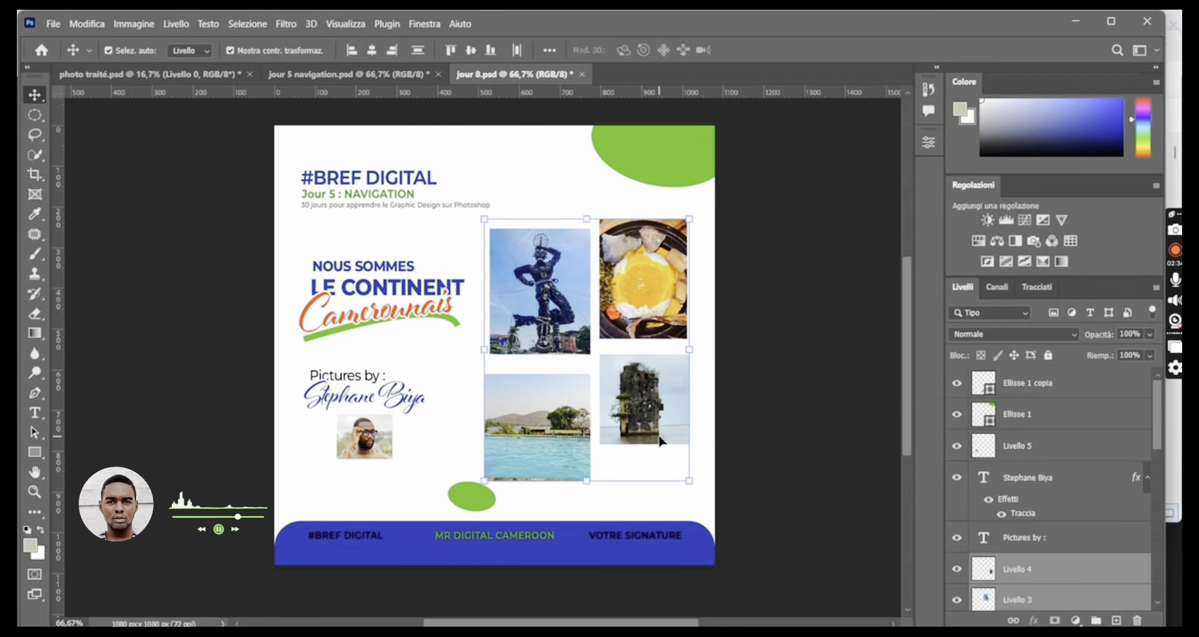
pyautogui.press('Delete')
pyautogui.click(544, 494)
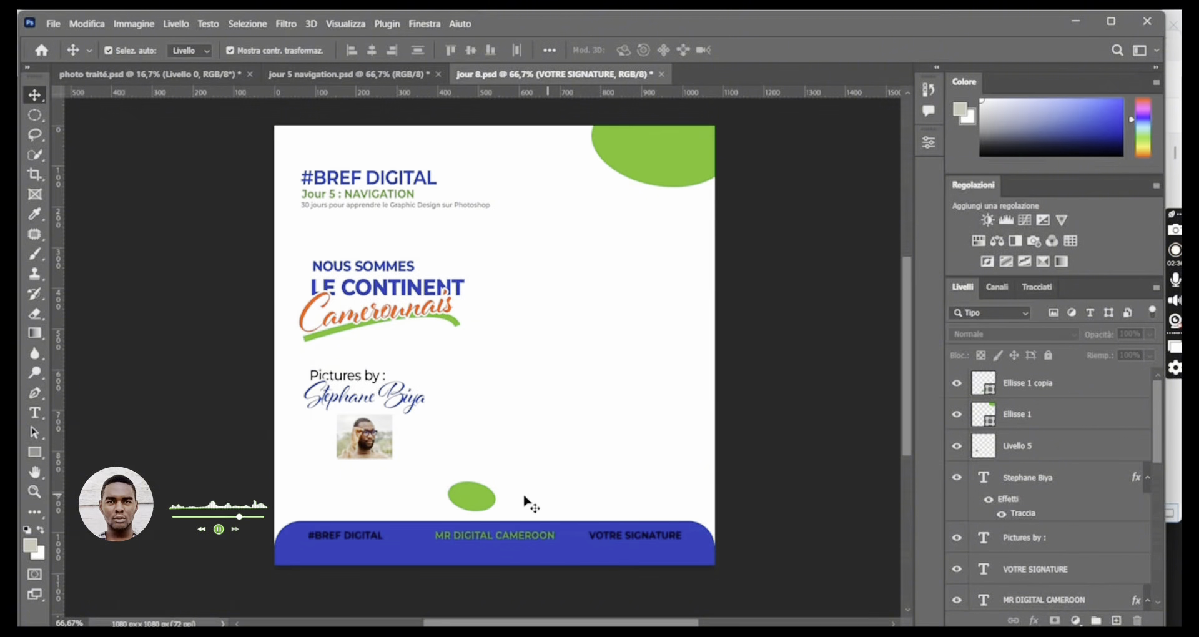
# - Delete the photo credit with its small portrait, the lower green ellipse, and the orange "Camerounais" lettering with its green underline
pyautogui.moveTo(525, 496); pyautogui.dragTo(328, 379)
pyautogui.press('Delete')
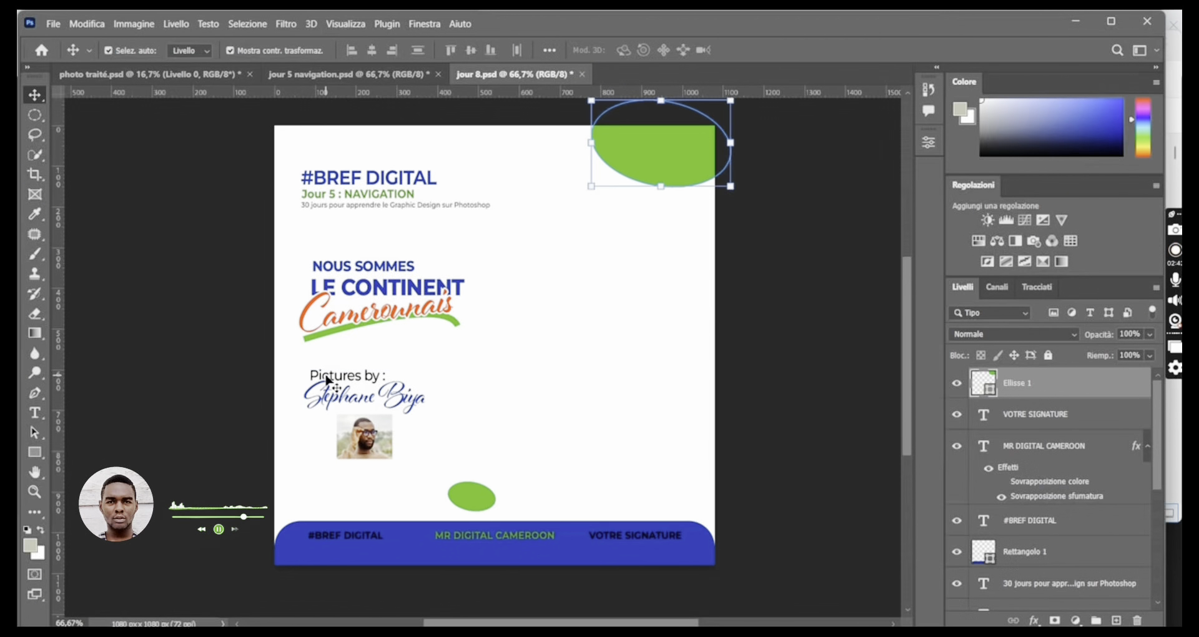
pyautogui.moveTo(503, 352); pyautogui.dragTo(304, 301)
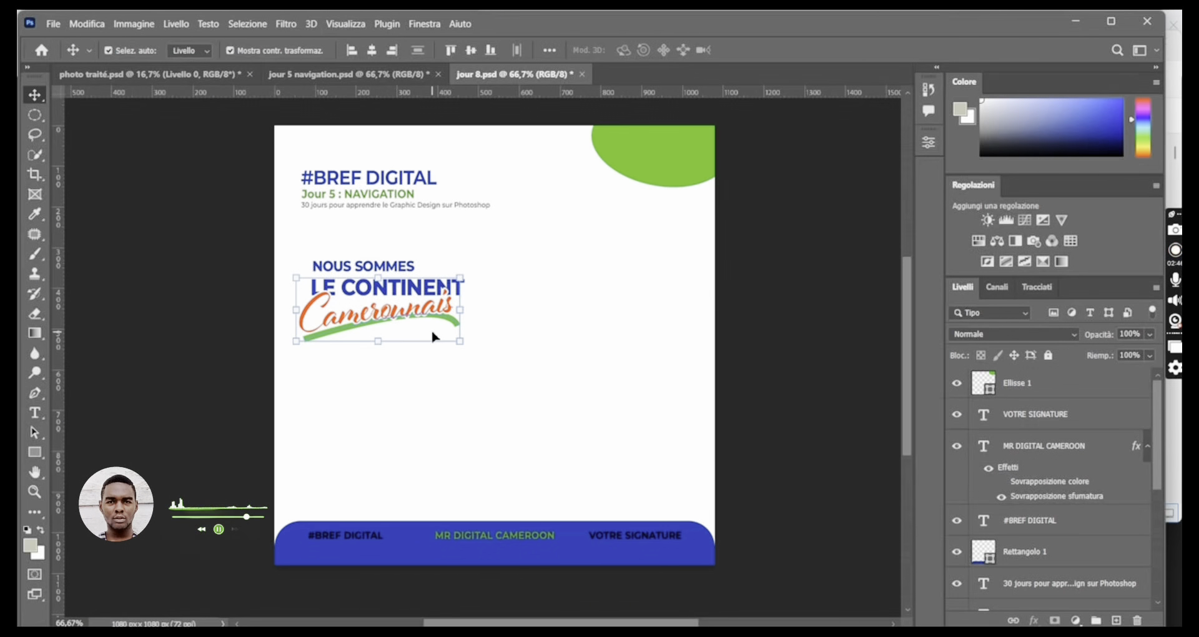
pyautogui.press('Delete')
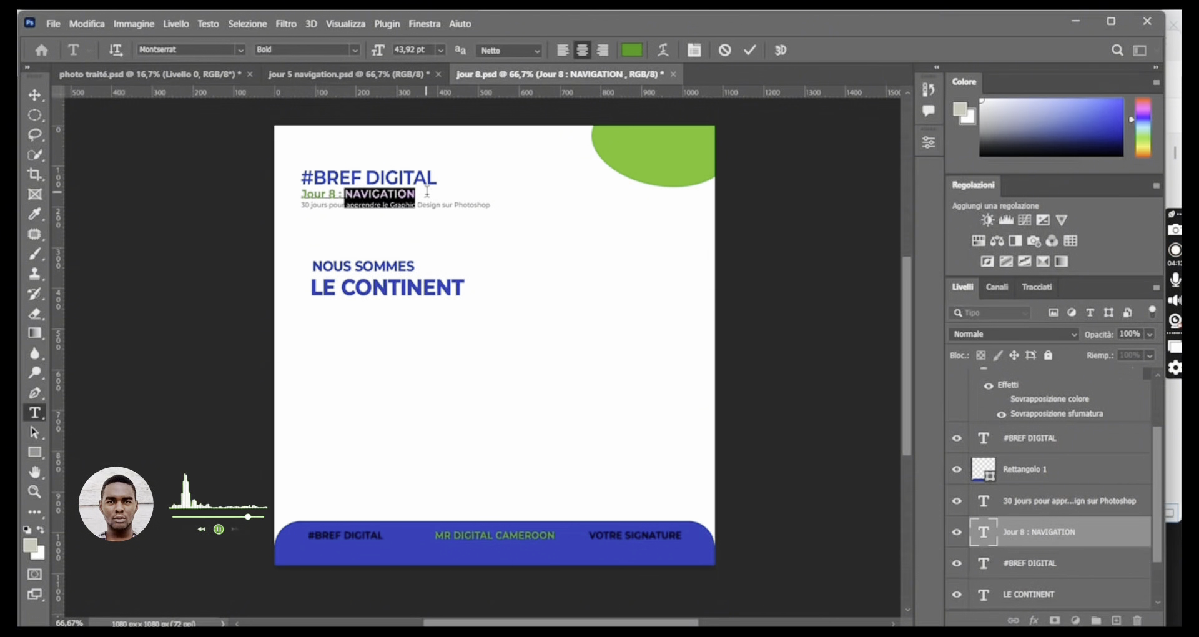
# - Replace "NAVIGATION" in the green subtitle with "MANIPULATION PHOTO"
pyautogui.write('M')
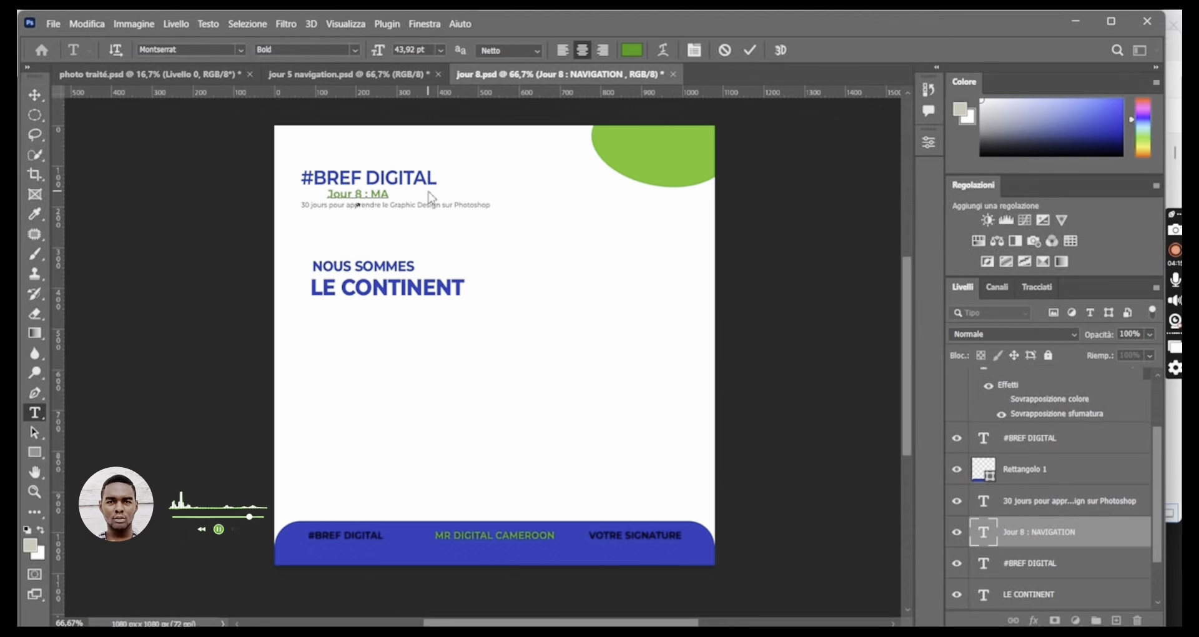
pyautogui.write('ANIPI')
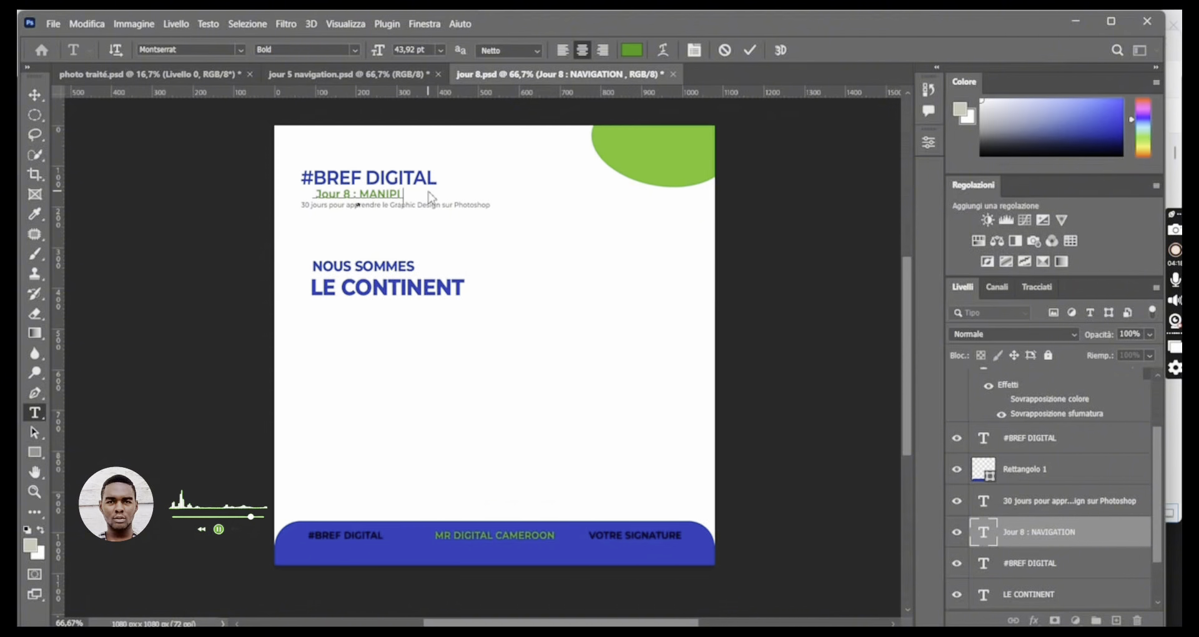
pyautogui.press('BackSpace')
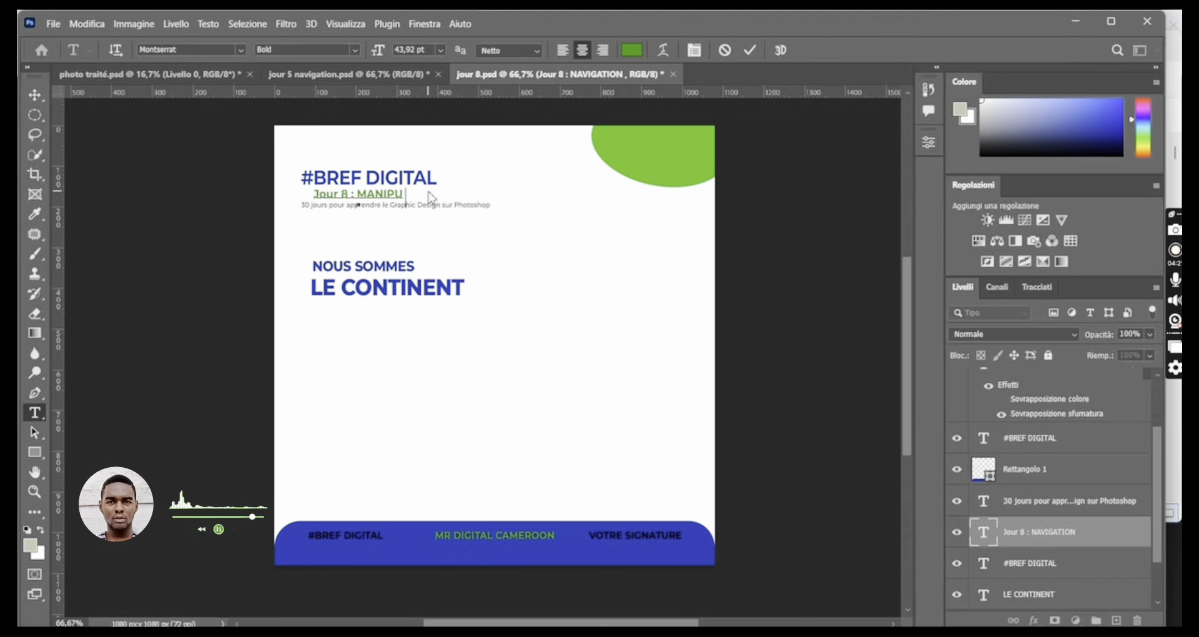
pyautogui.write('ULATION')
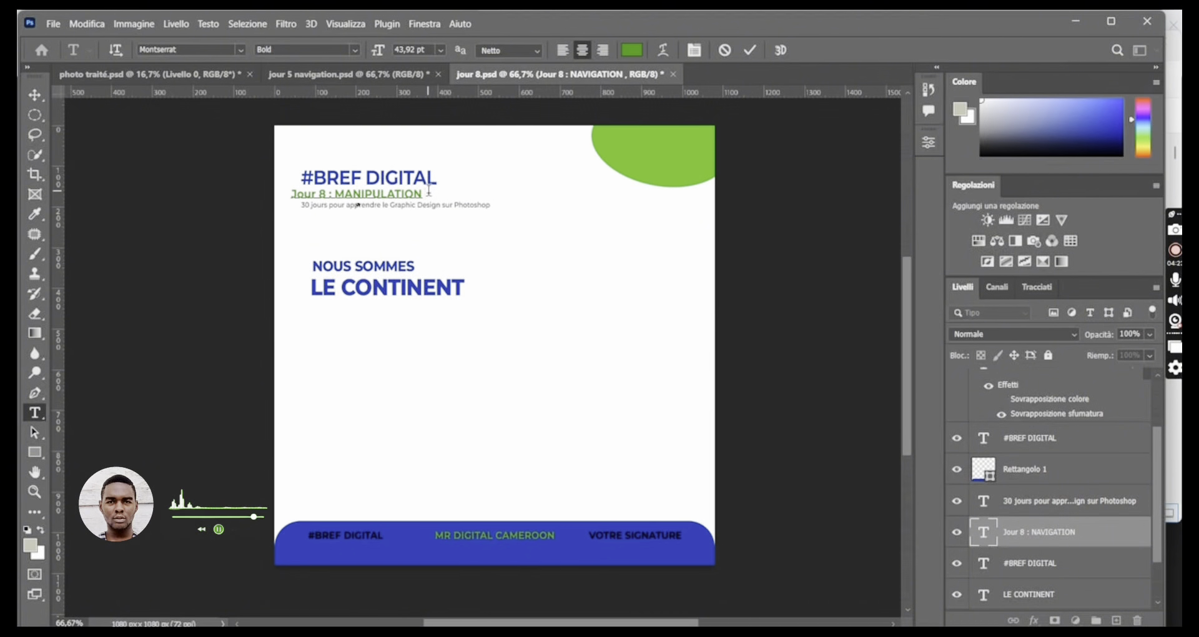
pyautogui.write(' PHOT')
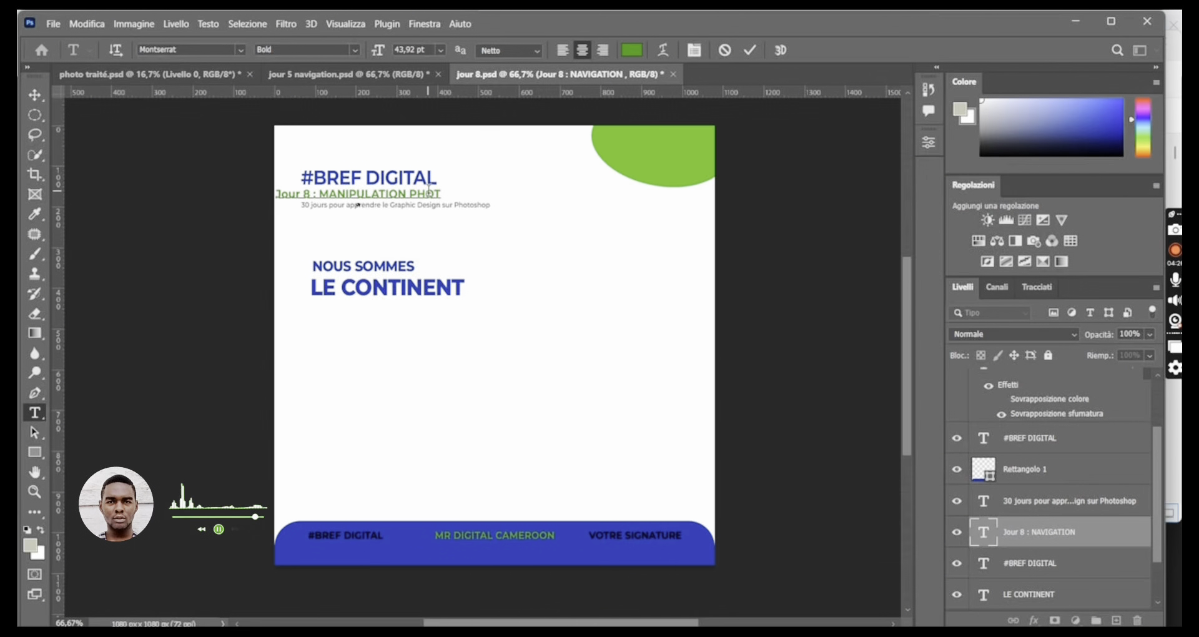
pyautogui.write('O')
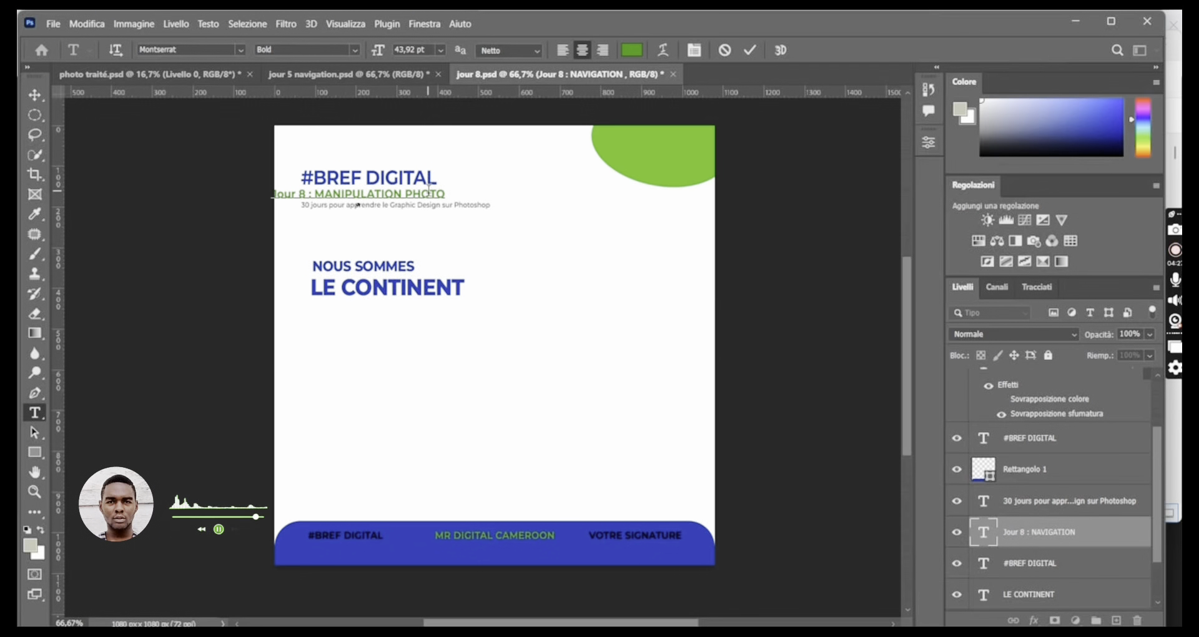
pyautogui.click(750, 51)
# - Shift the green subtitle so its start lines up with the #BREF DIGITAL heading, and deselect it
pyautogui.press('v')
pyautogui.moveTo(422, 192); pyautogui.dragTo(449, 198)
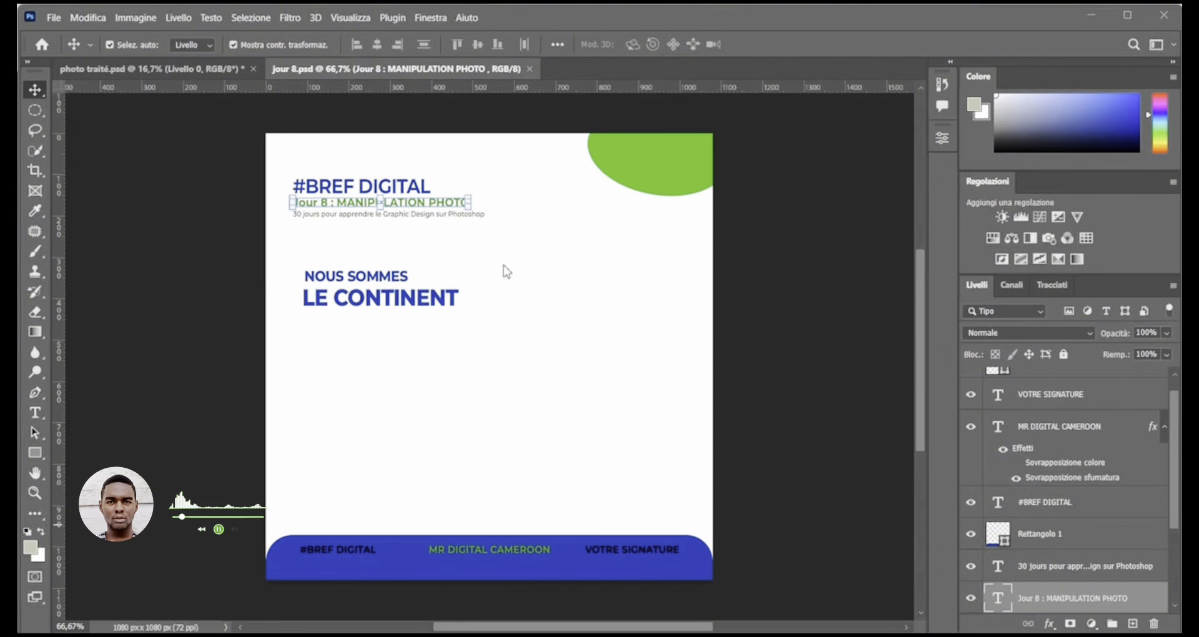
pyautogui.click(549, 260)
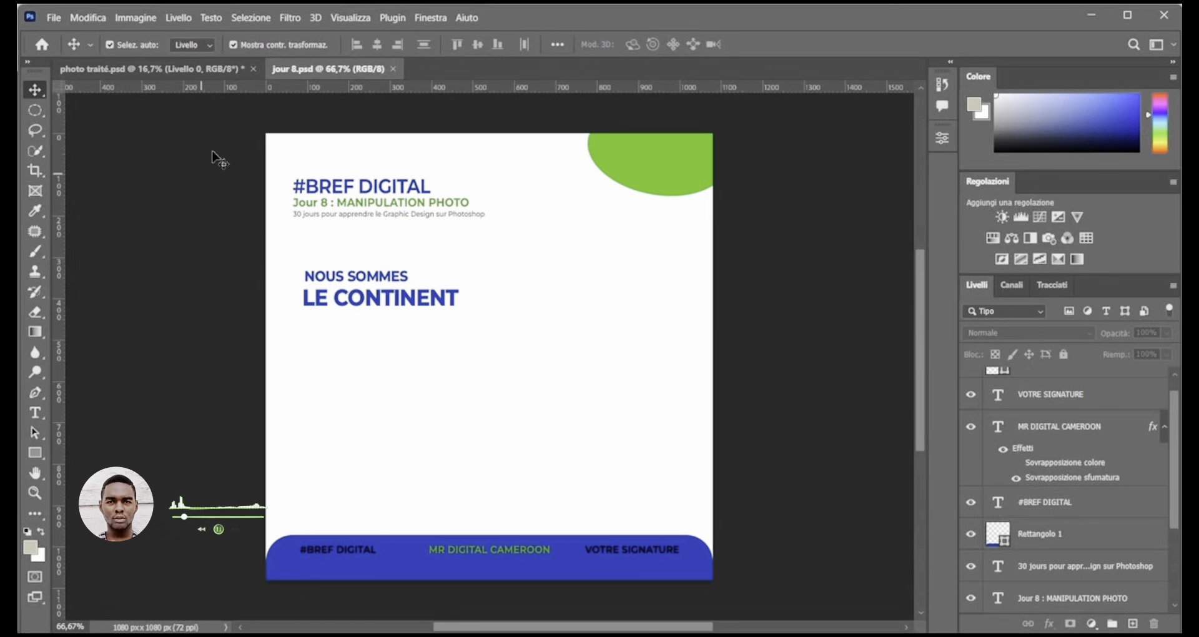
# - Place the "photo traité" image as an embedded object and position it at about X 1031 px, Y 557 px
pyautogui.click(54, 17)
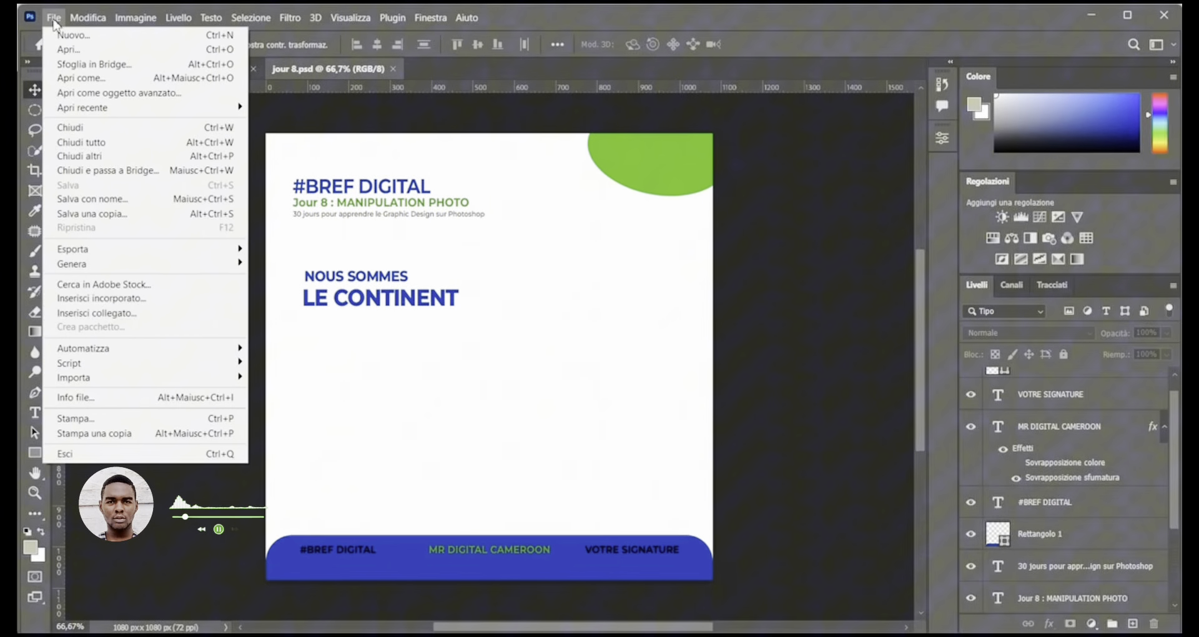
pyautogui.click(163, 298)
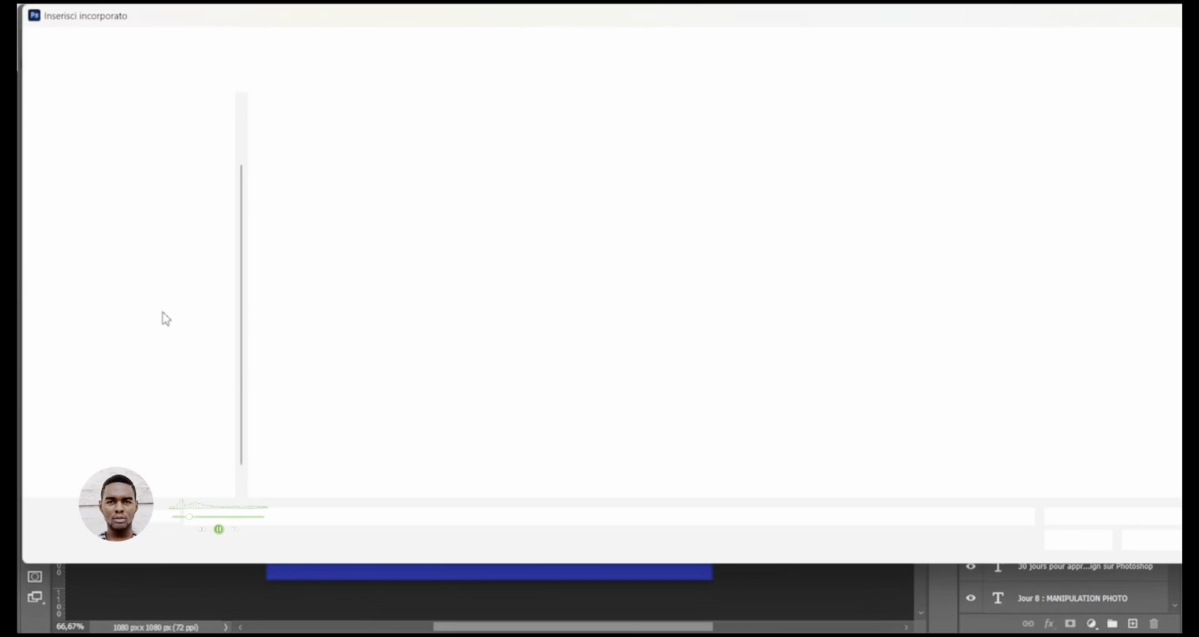
pyautogui.click(387, 142)
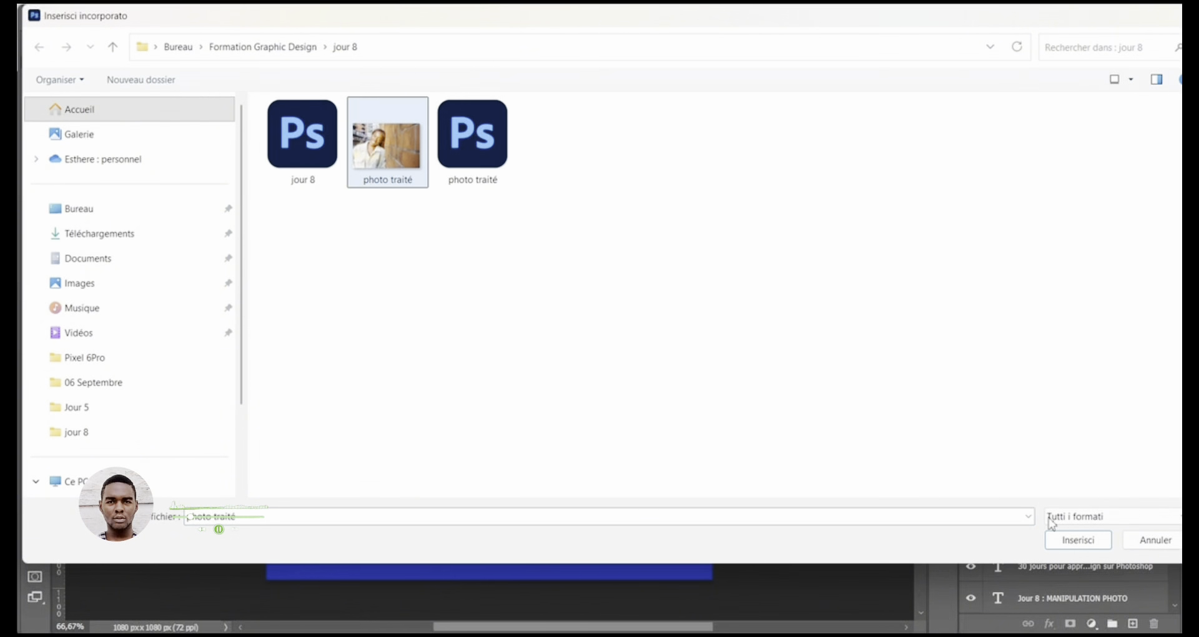
pyautogui.click(1076, 541)
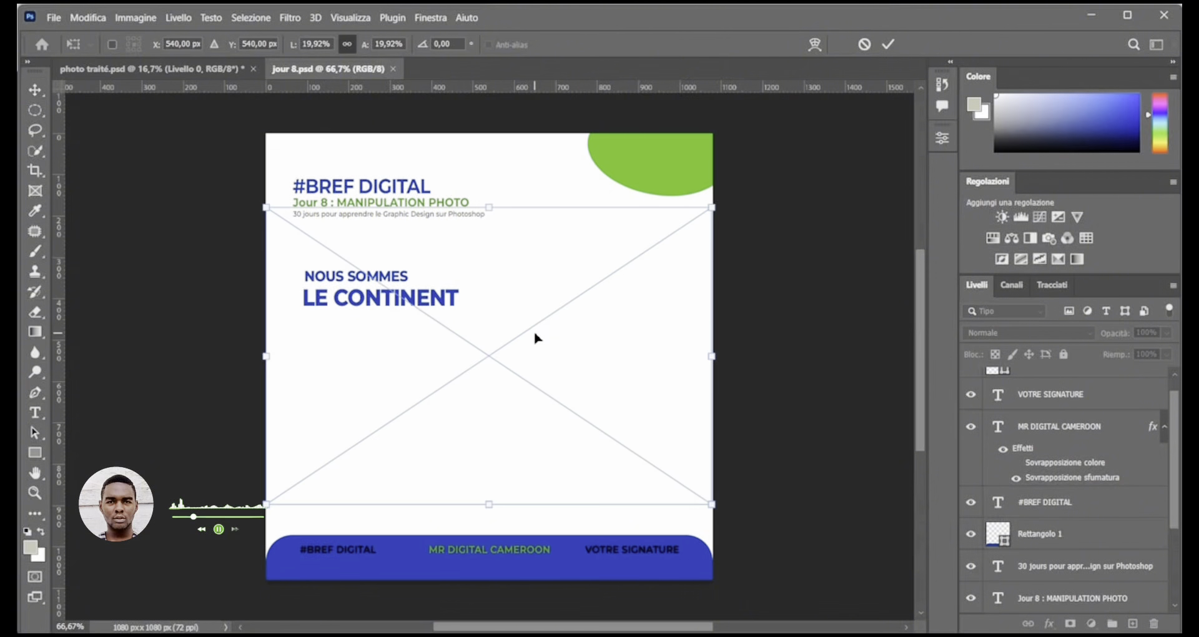
pyautogui.moveTo(606, 369); pyautogui.dragTo(668, 361)
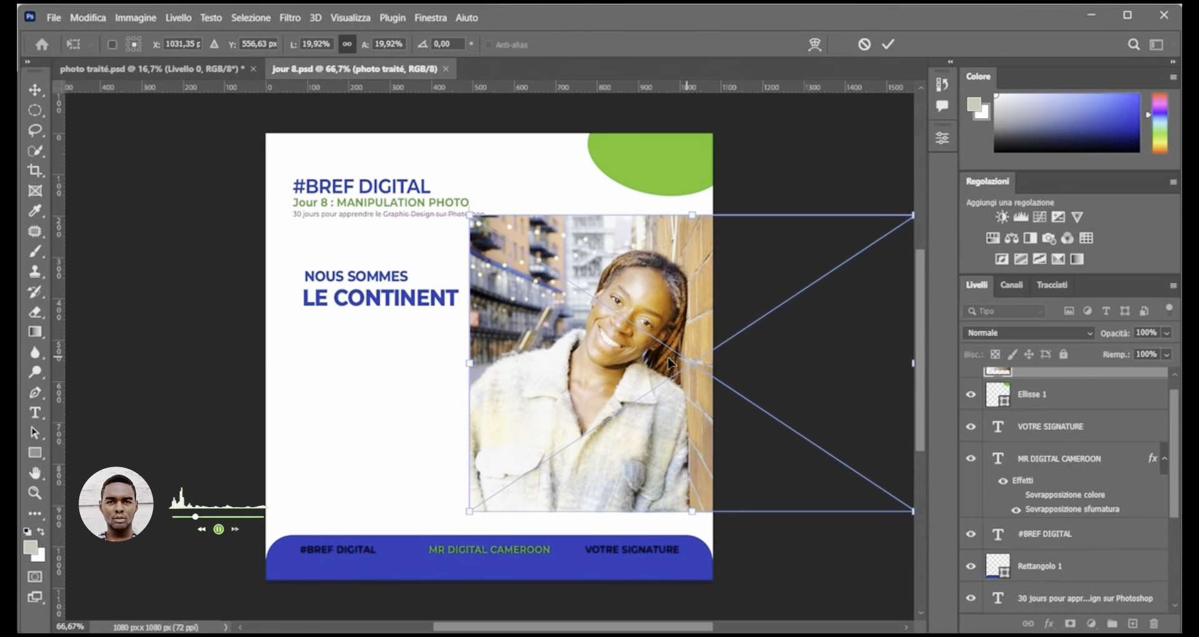
pyautogui.click(887, 39)
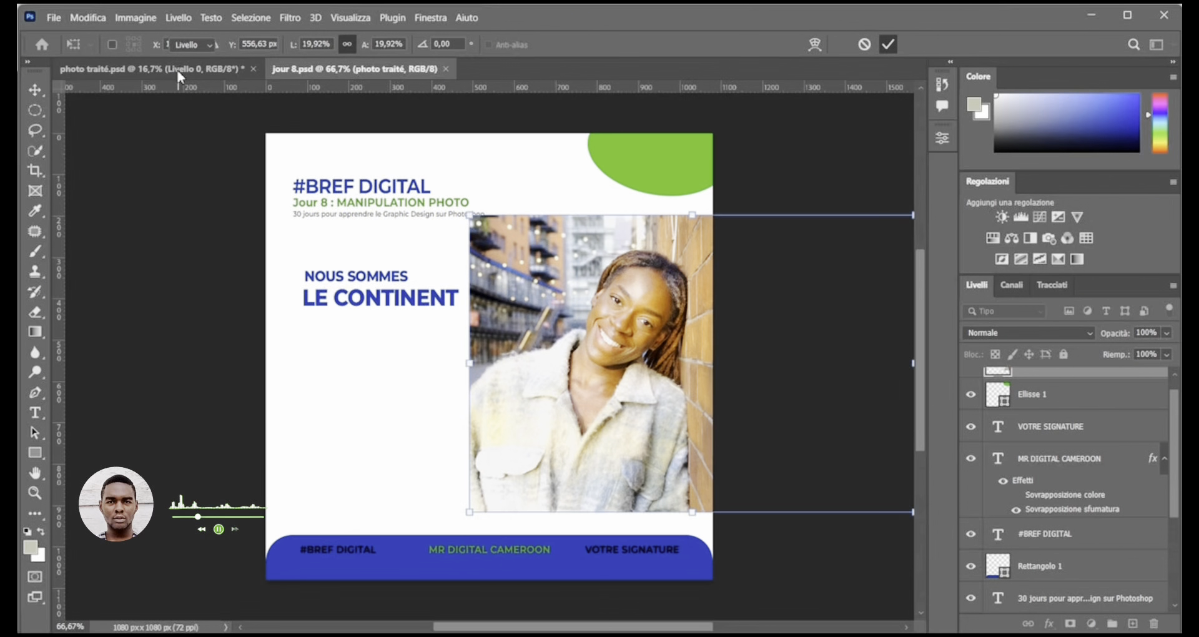
# - Copy the Livello 0 layer from photo traité.psd into the jour 8.psd document
pyautogui.click(160, 68)
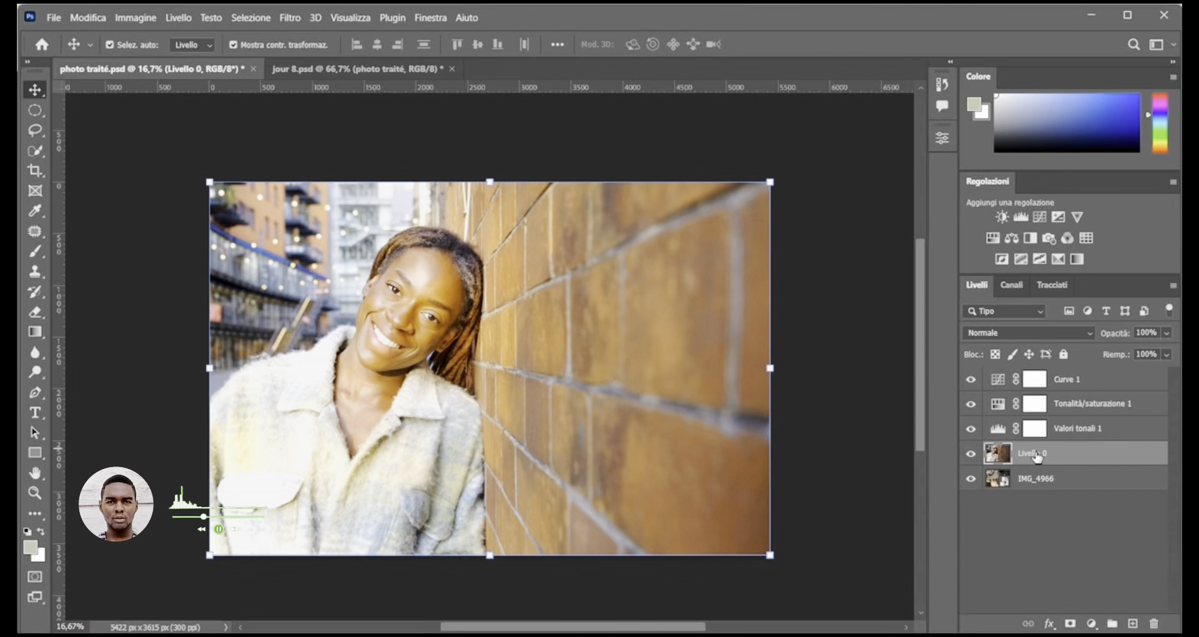
pyautogui.moveTo(1037, 456); pyautogui.dragTo(588, 388)
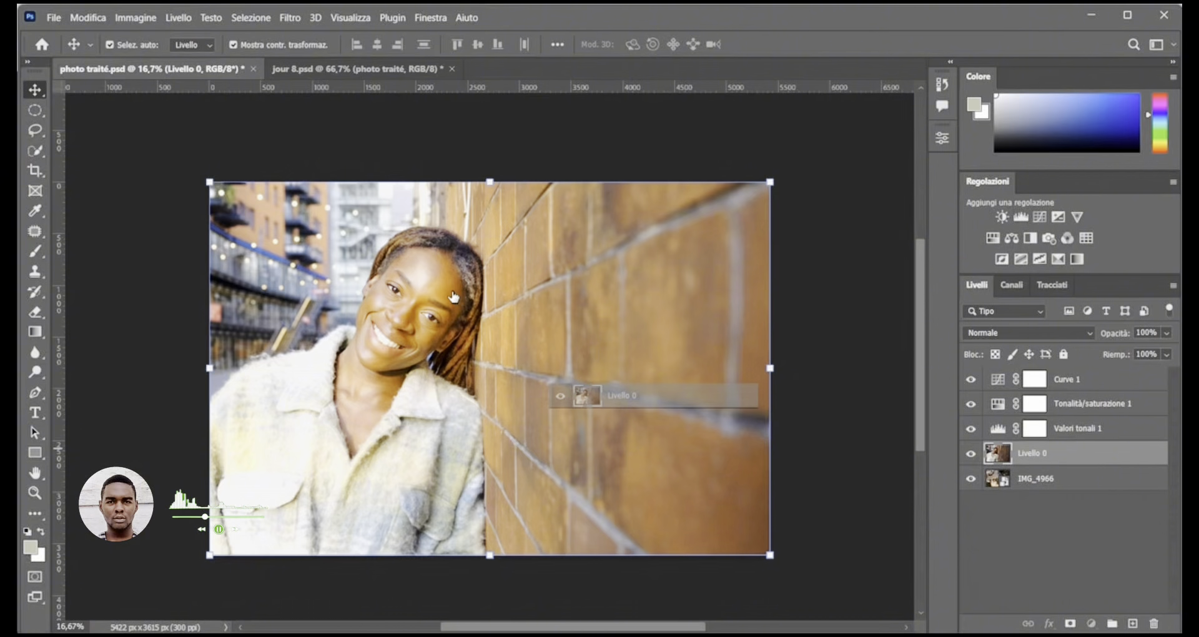
pyautogui.moveTo(454, 297); pyautogui.dragTo(436, 386)
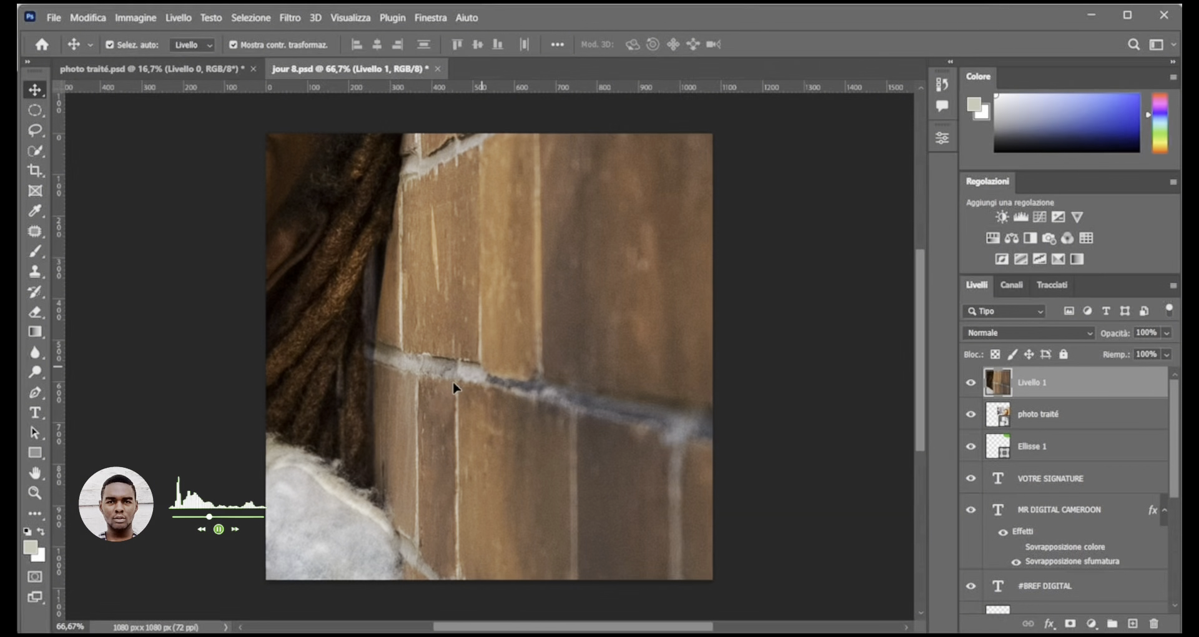
# - Scale the Livello 1 photo down proportionally to about 12% so it fits inside the canvas
pyautogui.scroll(-2, 444, 384)
pyautogui.scroll(-5, 445, 385)
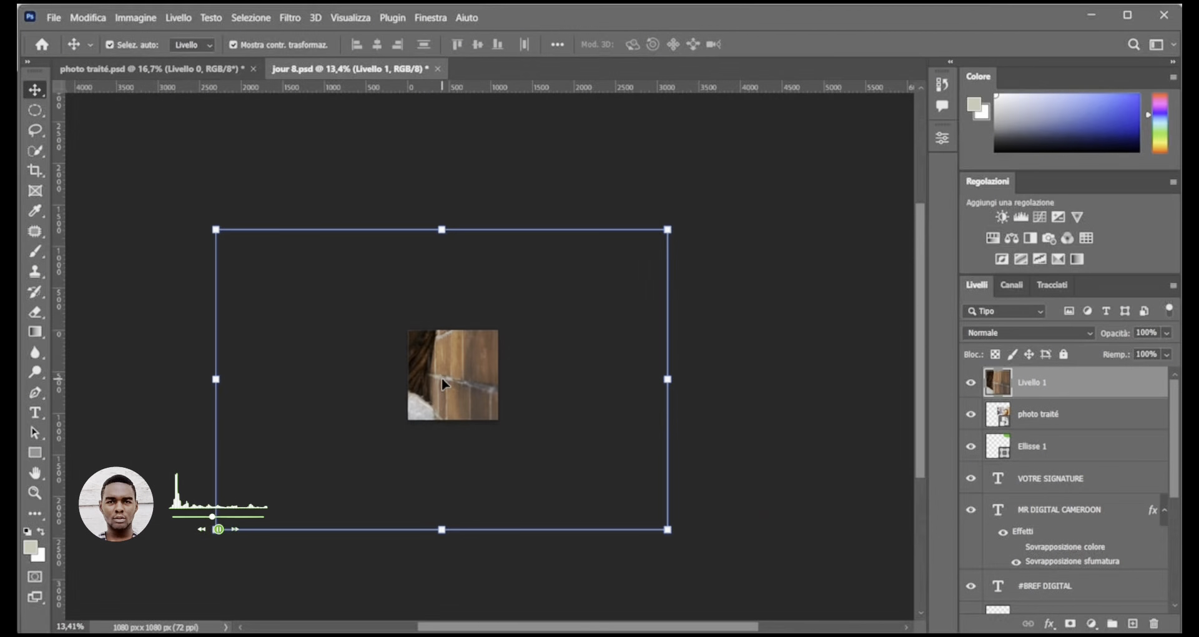
pyautogui.scroll(-2, 445, 385)
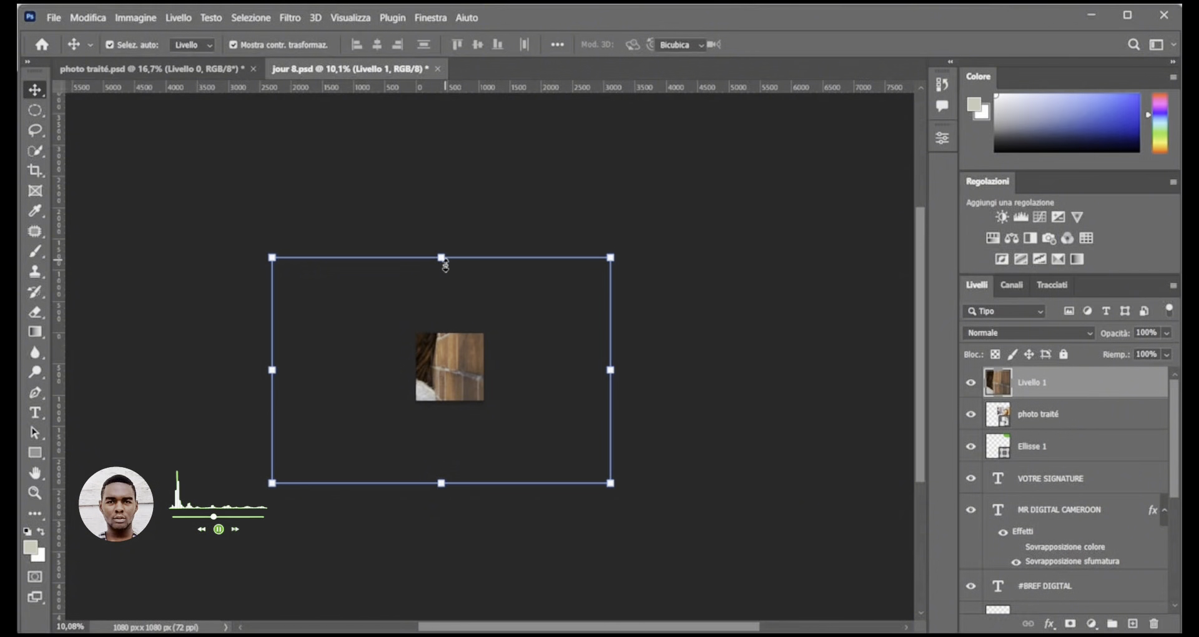
pyautogui.moveTo(446, 266); pyautogui.dragTo(441, 354)
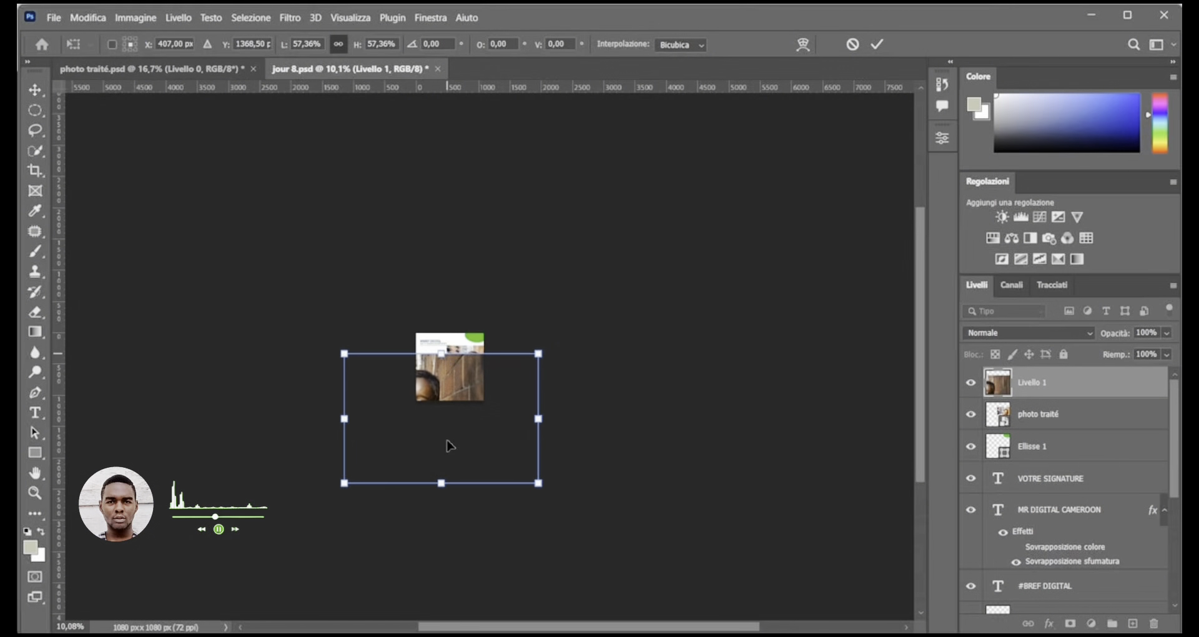
pyautogui.moveTo(441, 485); pyautogui.dragTo(442, 383)
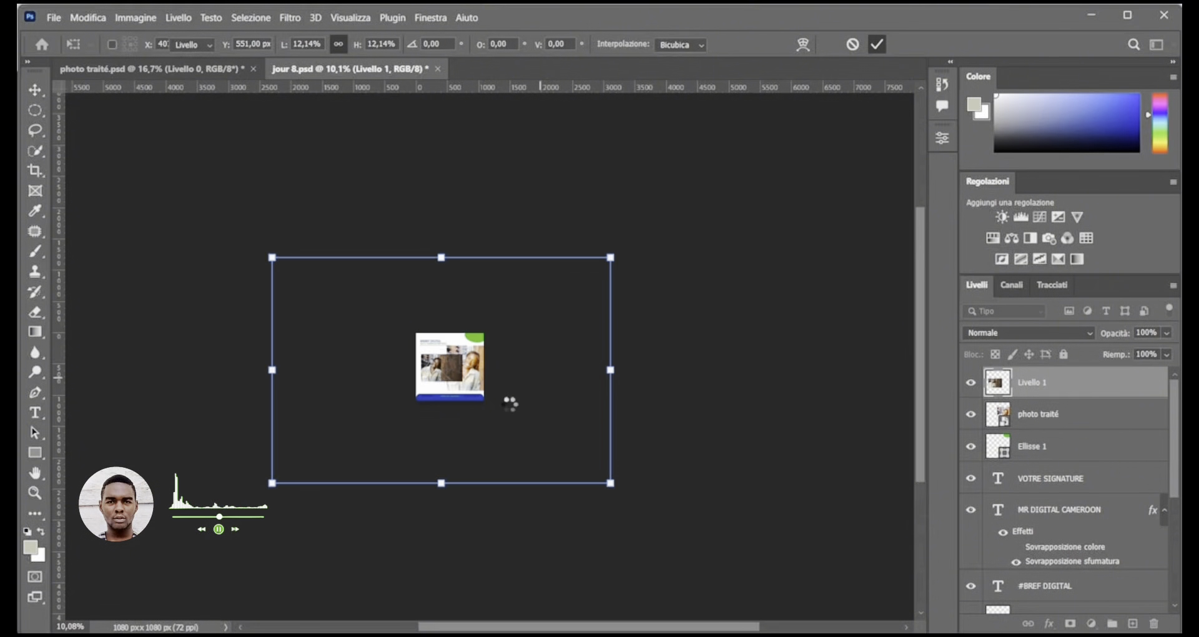
pyautogui.press('Return')
pyautogui.hotkey('ctrl', '0')
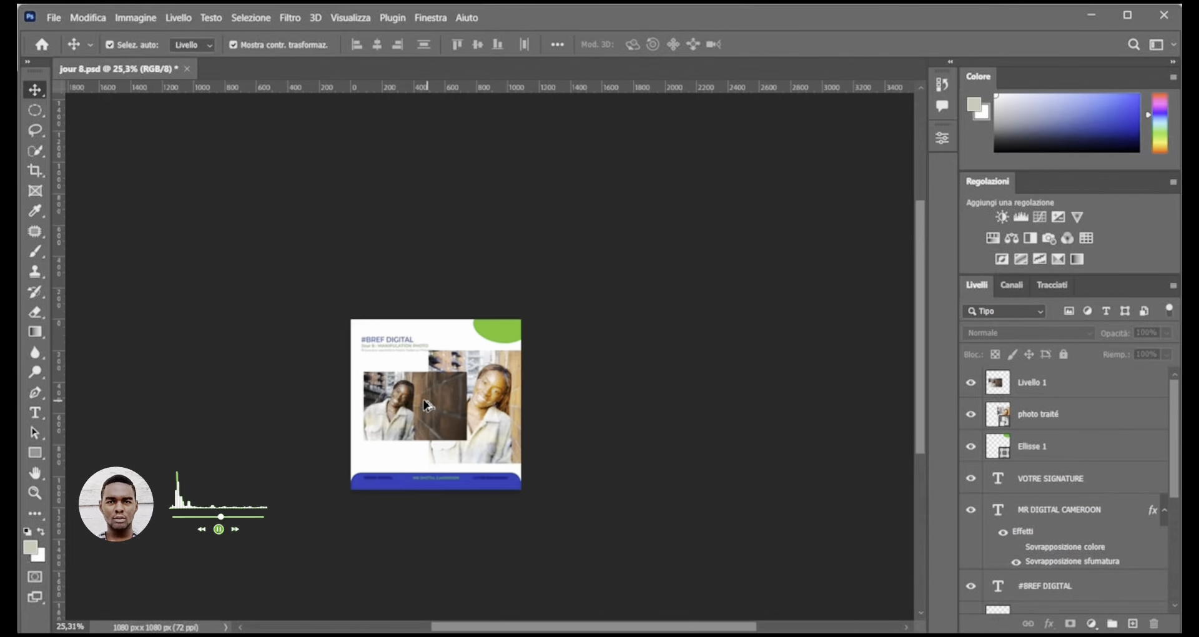
# - Move the Livello 1 photo to the lower right part of the design, just above the blue footer
pyautogui.scroll(5, 426, 390)
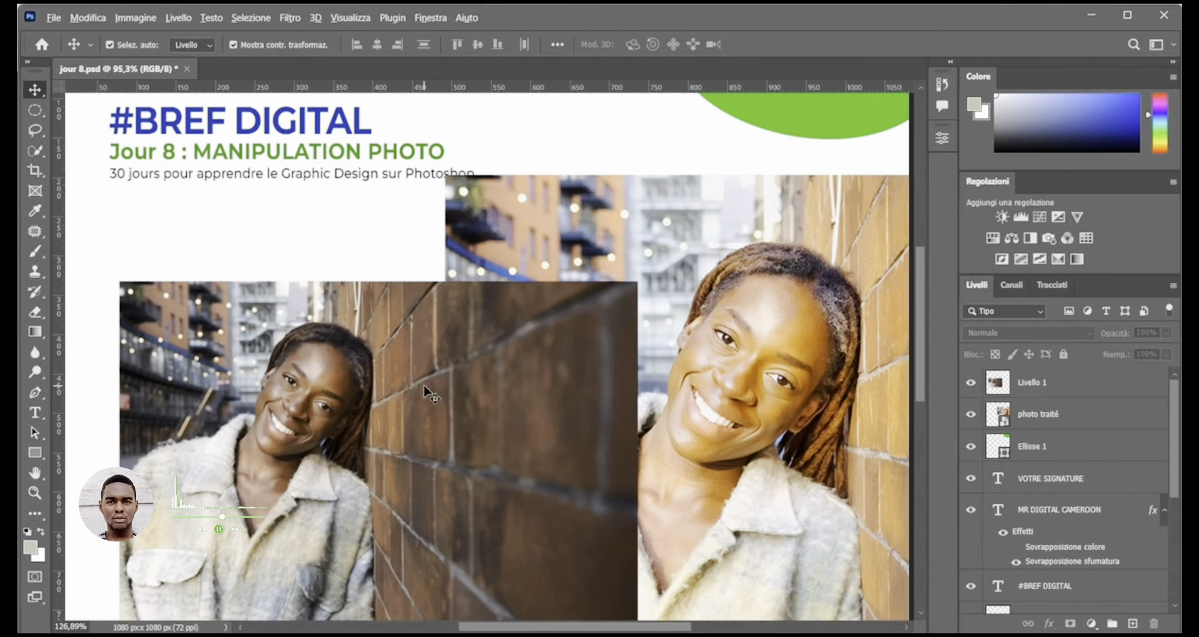
pyautogui.scroll(-3, 481, 353)
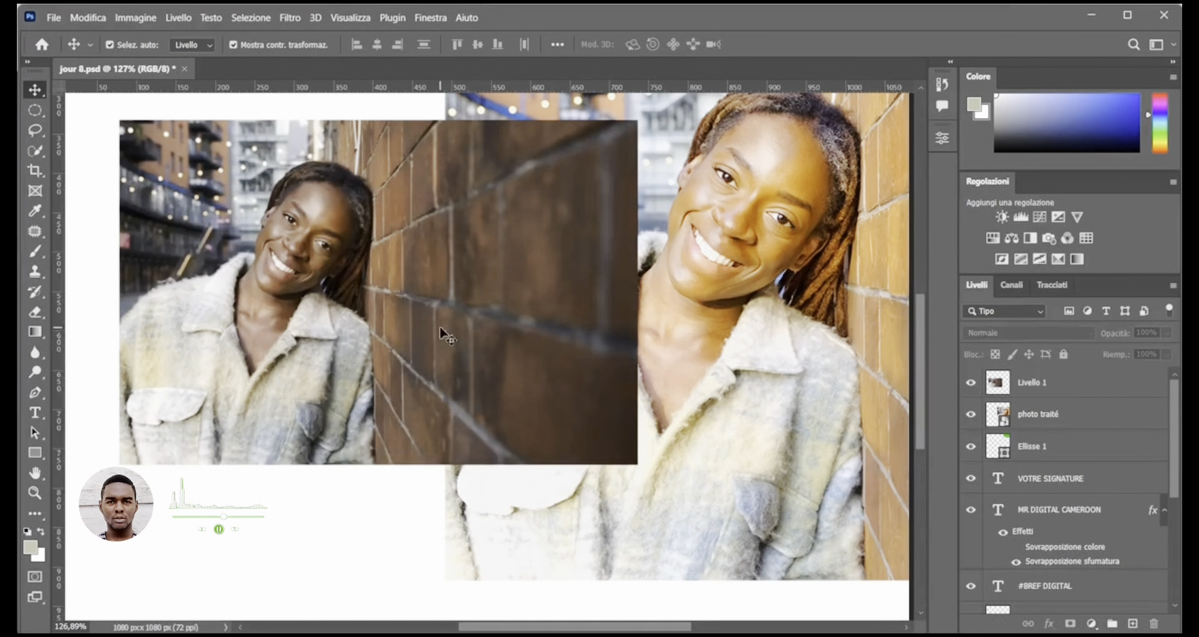
pyautogui.moveTo(441, 329); pyautogui.dragTo(545, 375)
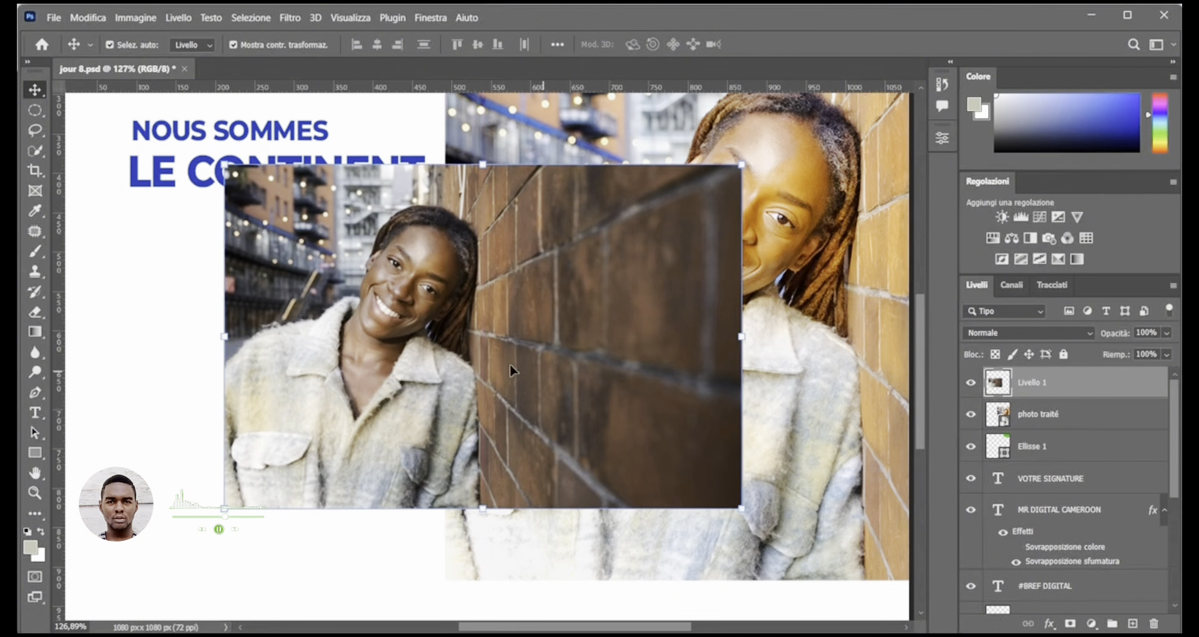
pyautogui.scroll(-3, 512, 368)
pyautogui.scroll(-2, 511, 367)
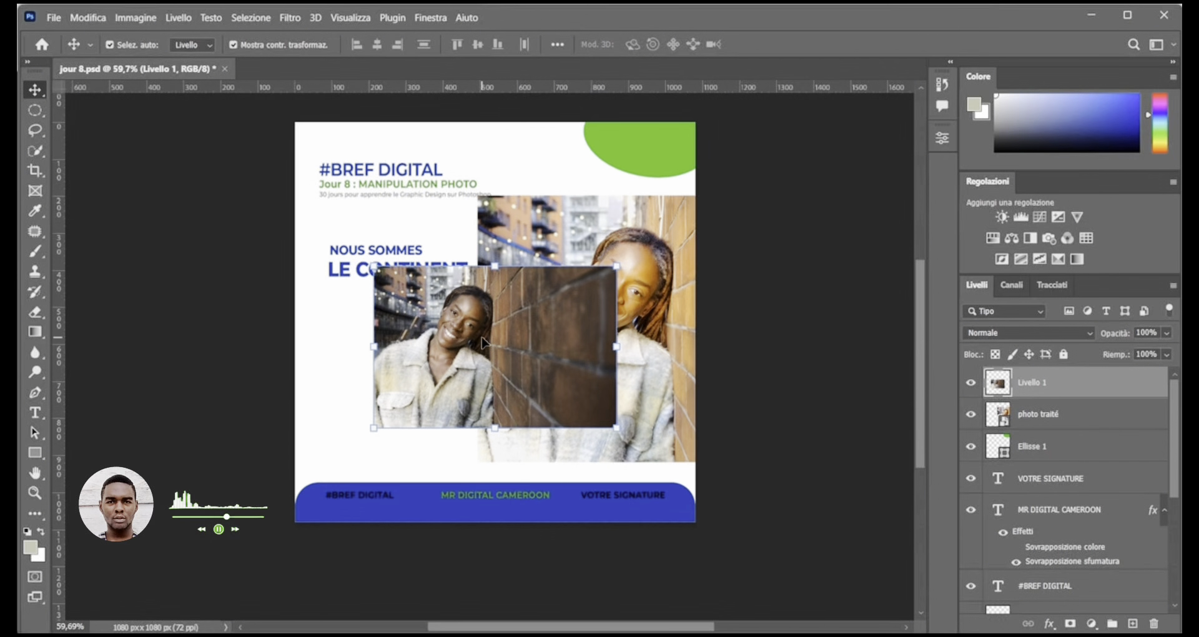
pyautogui.moveTo(492, 345); pyautogui.dragTo(549, 371)
# - Scale the retouched photo to about 9.5% and position it above the unretouched one at about X 724 px, Y 397 px
pyautogui.moveTo(649, 263); pyautogui.dragTo(569, 238)
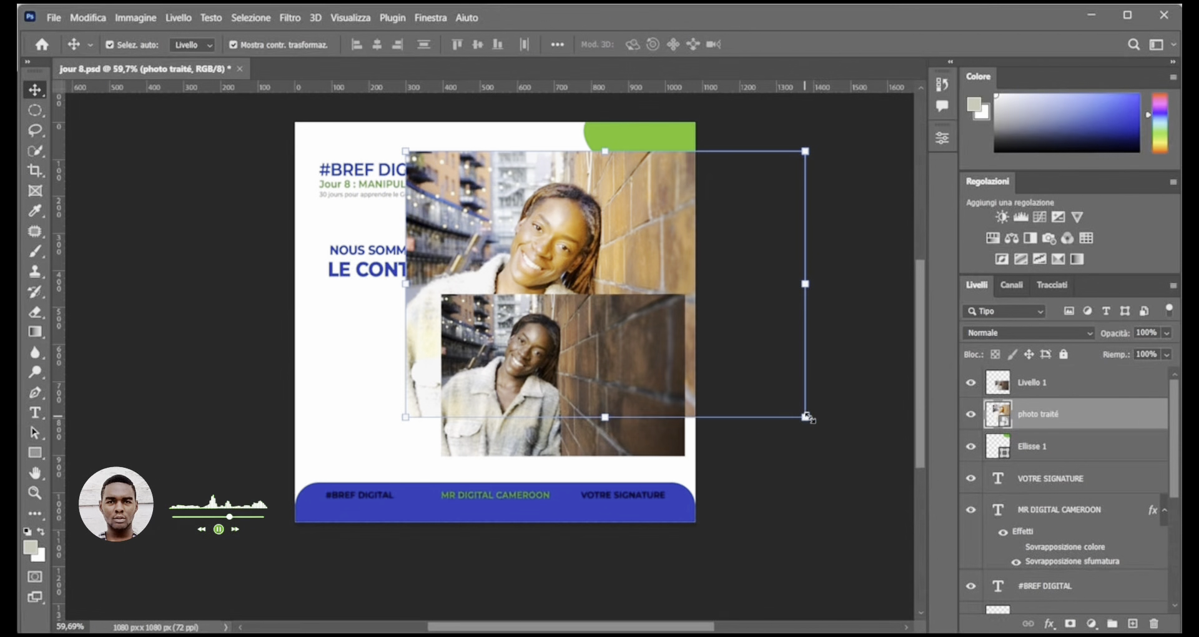
pyautogui.moveTo(807, 417); pyautogui.dragTo(594, 301)
pyautogui.moveTo(534, 237); pyautogui.dragTo(602, 295)
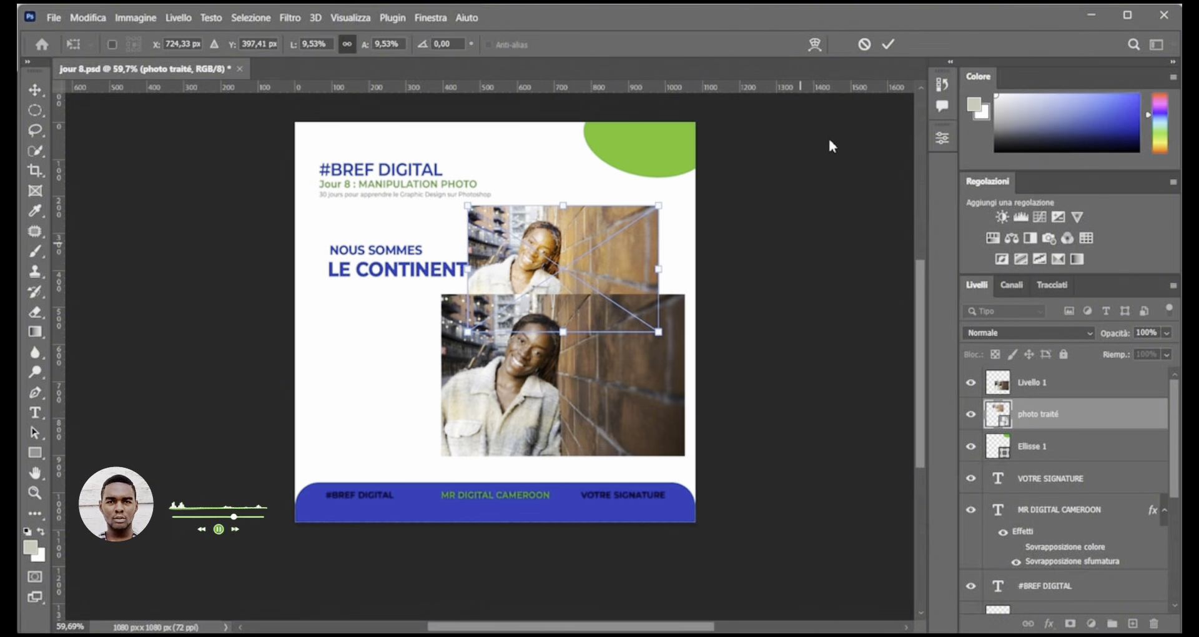
pyautogui.click(888, 44)
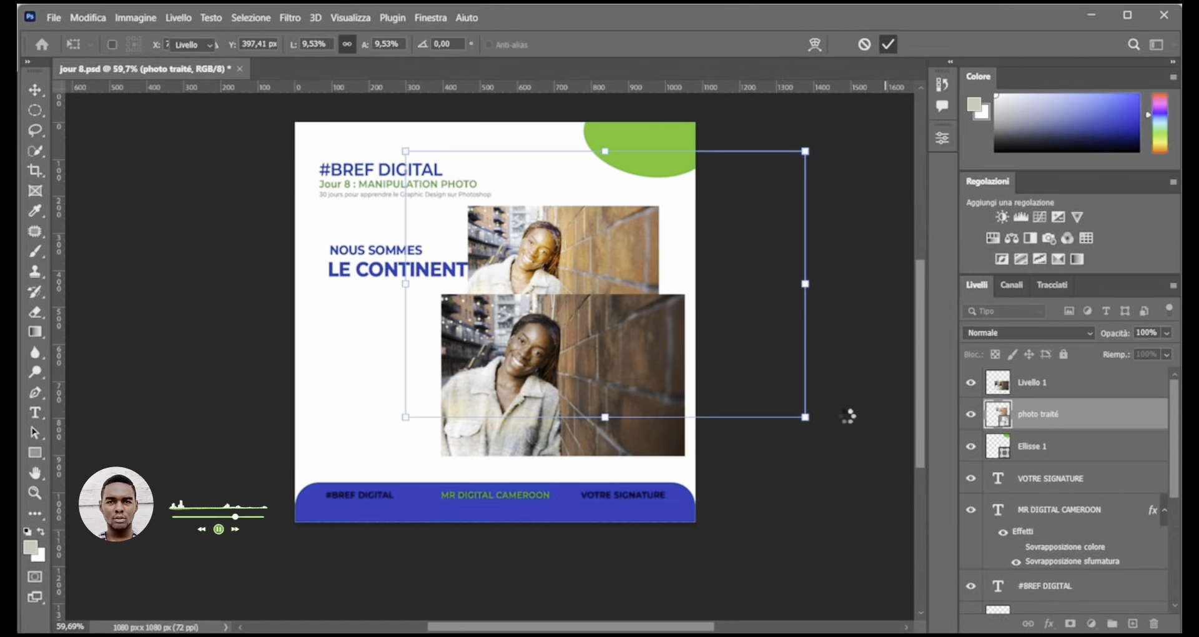
# - Scale the unretouched Livello 1 photo to about 80.5% and place it below the retouched one at about X 729 px, Y 716.5 px
pyautogui.click(550, 377)
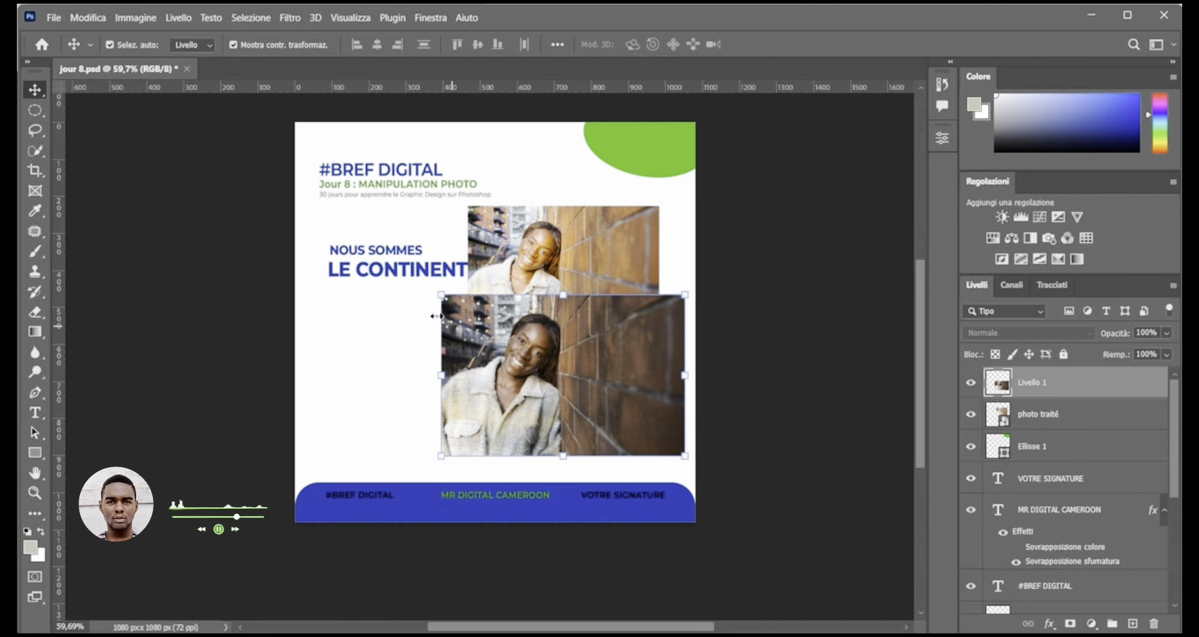
pyautogui.moveTo(441, 294); pyautogui.dragTo(489, 326)
pyautogui.moveTo(636, 389); pyautogui.dragTo(613, 386)
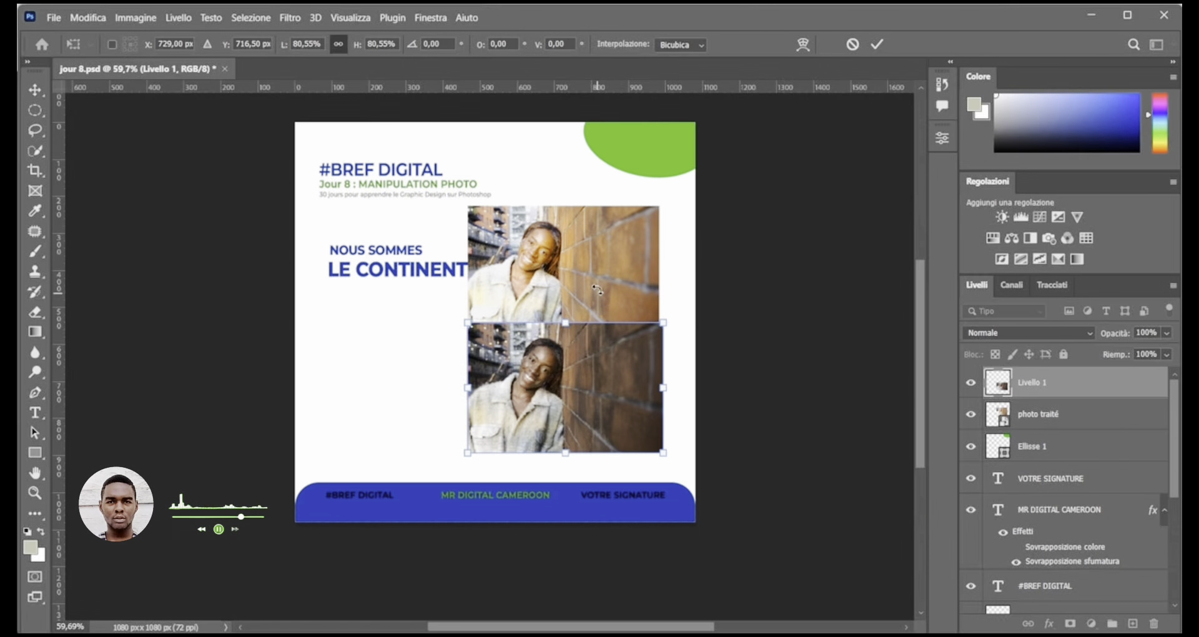
pyautogui.click(878, 43)
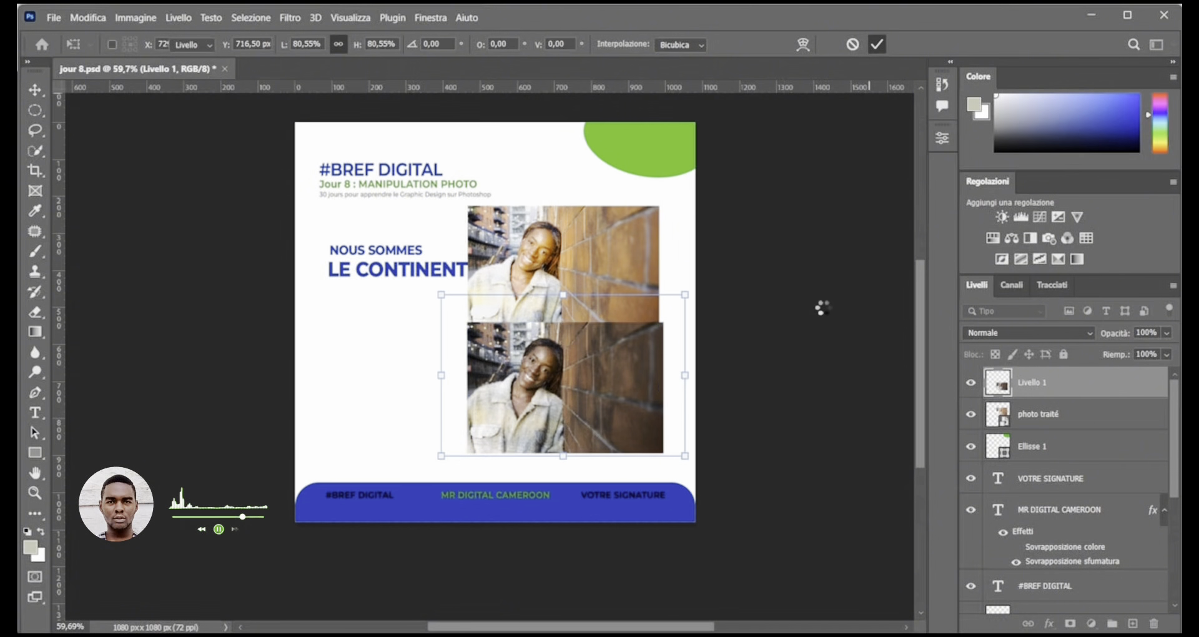
# - Scale the retouched and unretouched photos down together to about 90.5%
pyautogui.click(601, 299)
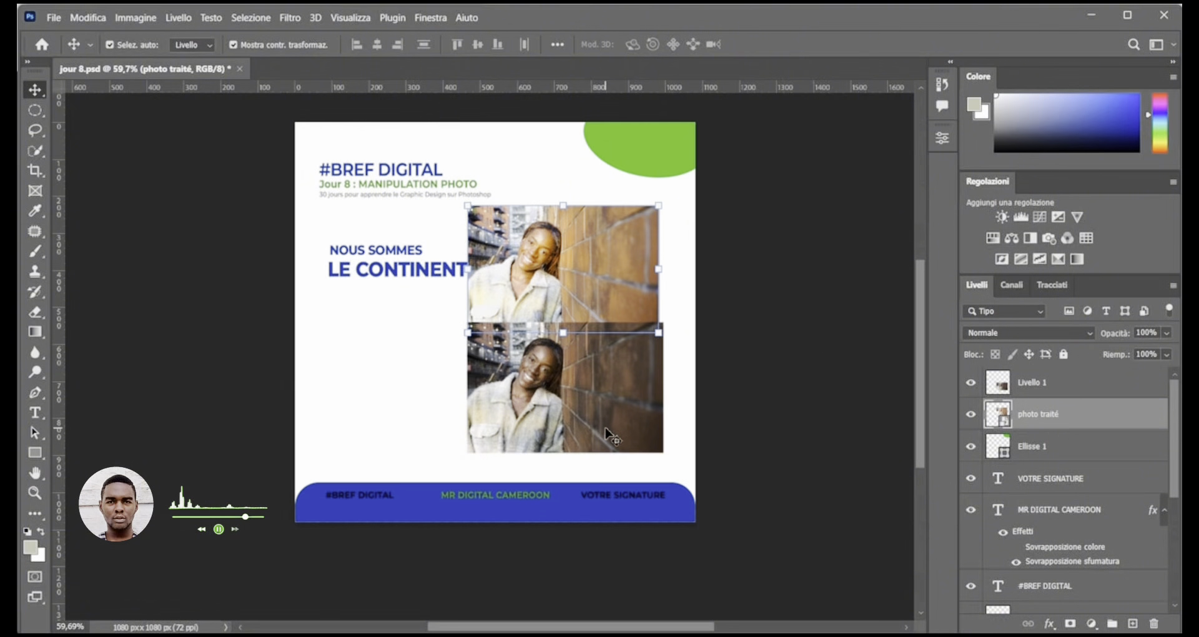
pyautogui.keyDown('shift'); pyautogui.click(614, 436); pyautogui.keyUp('shift')
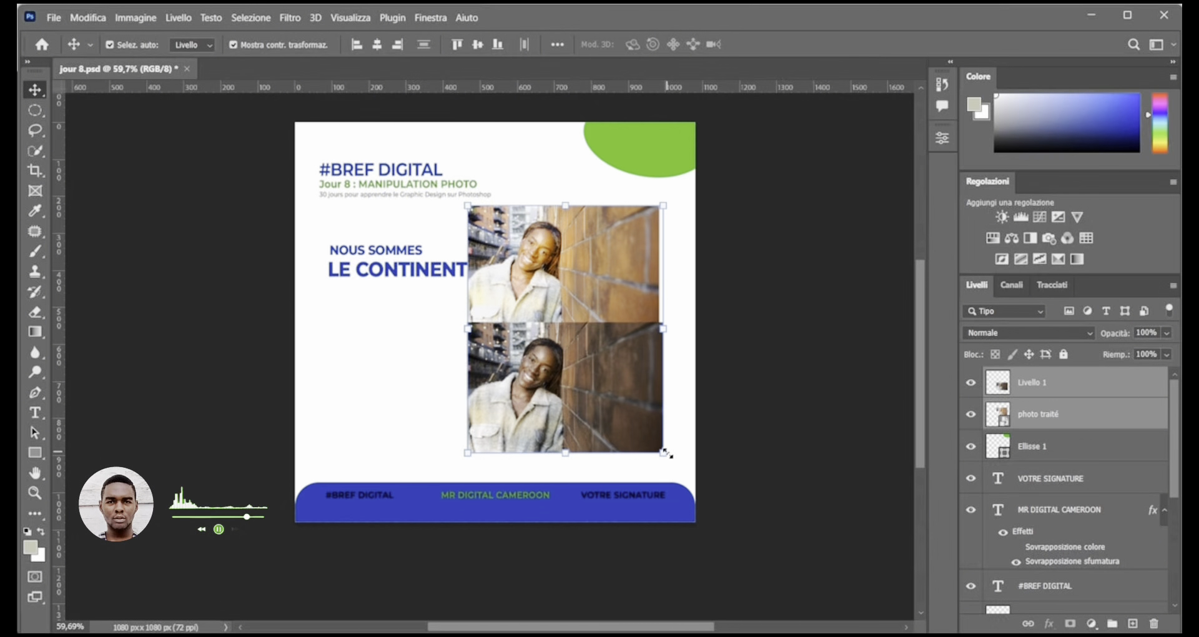
pyautogui.moveTo(666, 454); pyautogui.dragTo(644, 427)
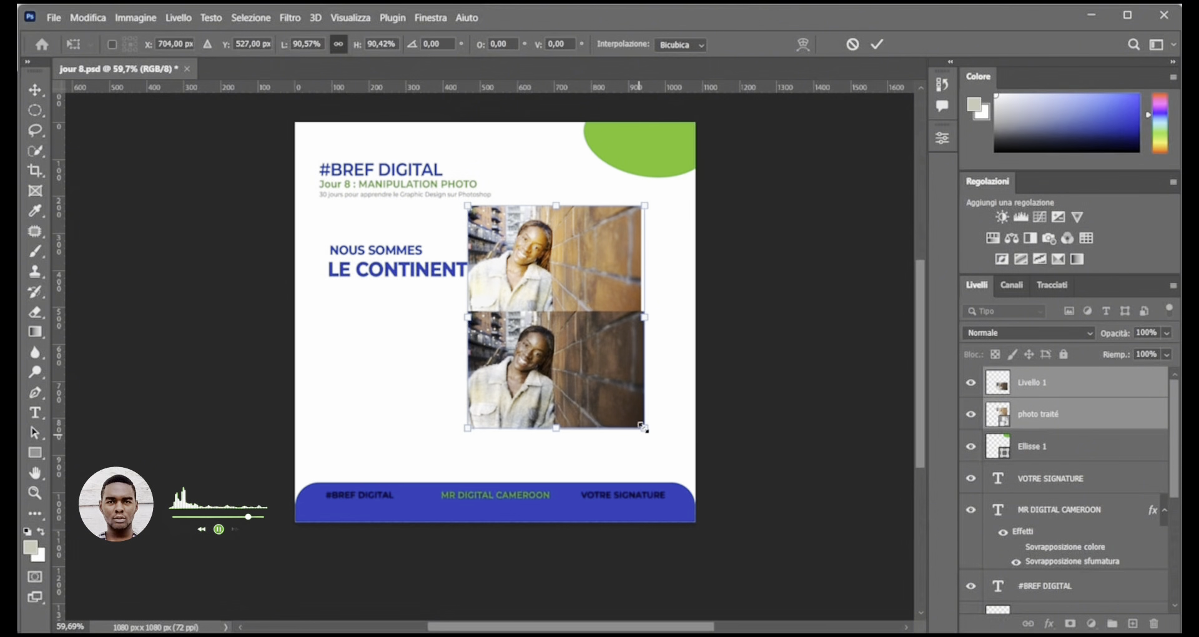
pyautogui.click(876, 43)
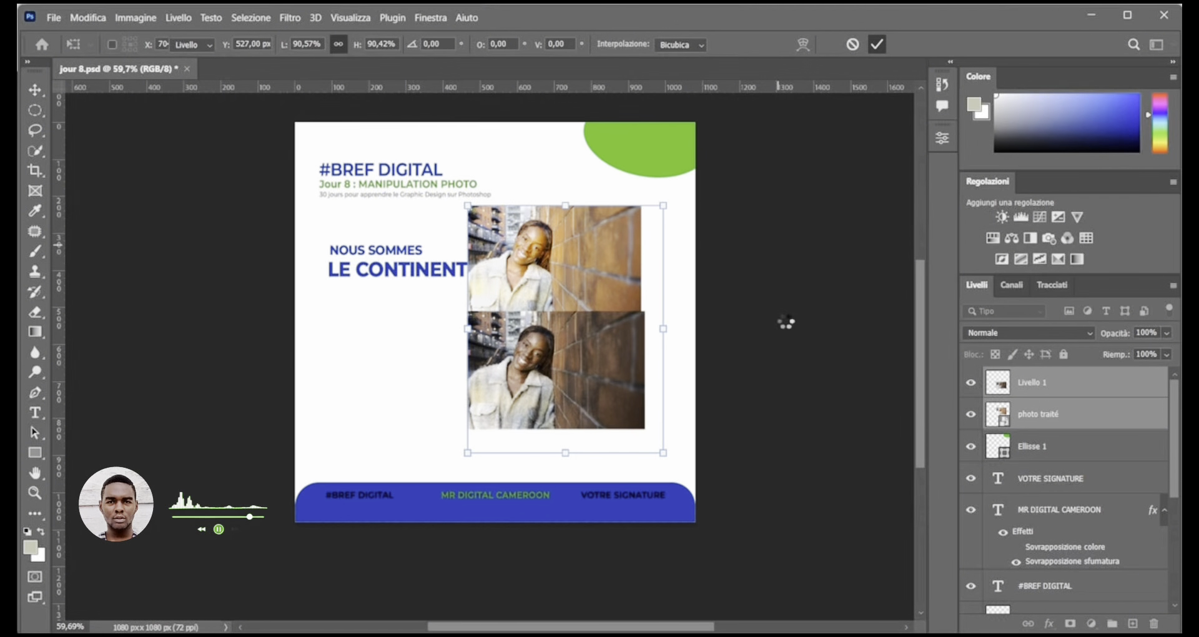
pyautogui.click(723, 394)
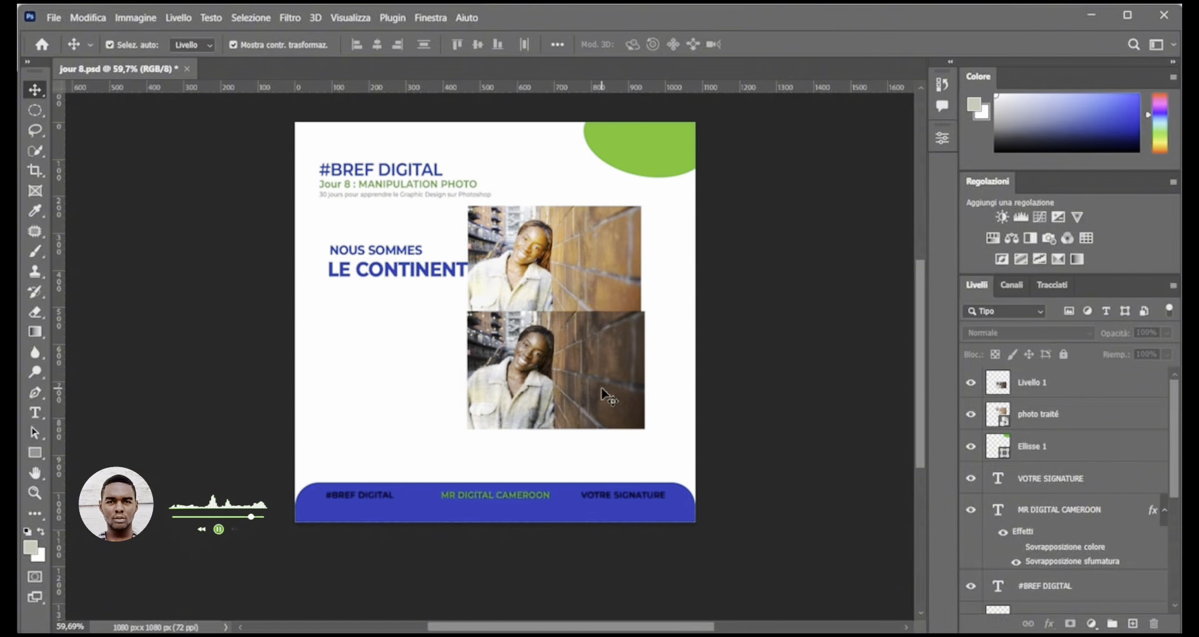
# - Match the unretouched photo's width to the retouched photo and place it directly beneath with a small gap
pyautogui.click(616, 389)
pyautogui.moveTo(644, 369); pyautogui.dragTo(597, 398)
pyautogui.click(876, 44)
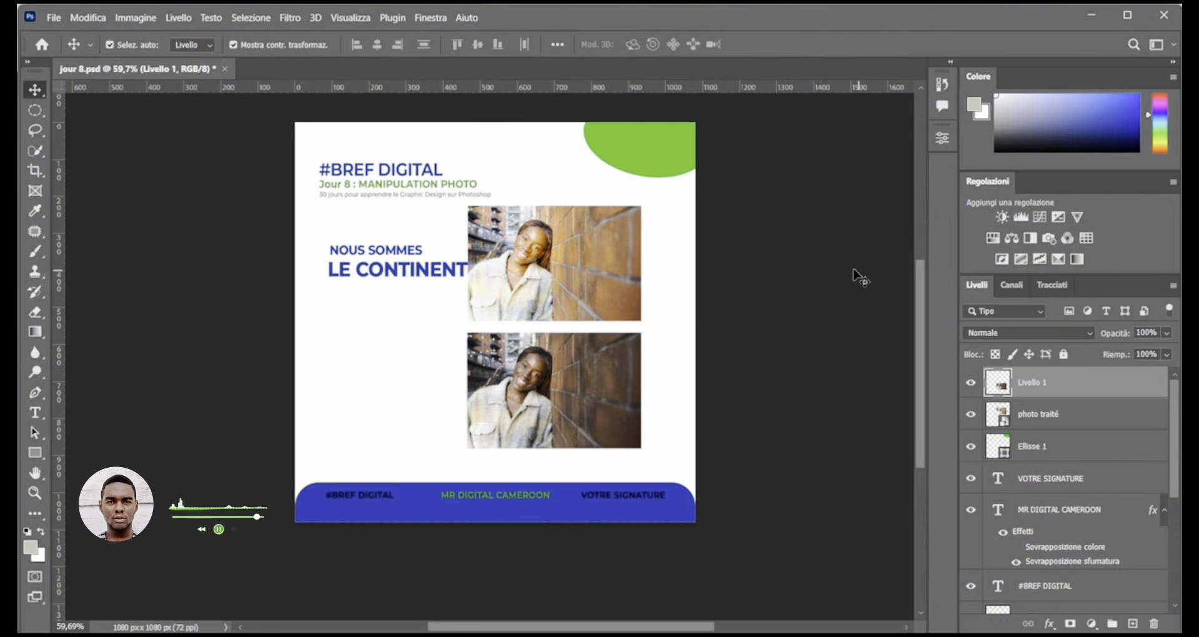
# - Replace the heading text LE CONTINENT with AVANT
pyautogui.click(423, 273)
pyautogui.doubleClick(423, 273)
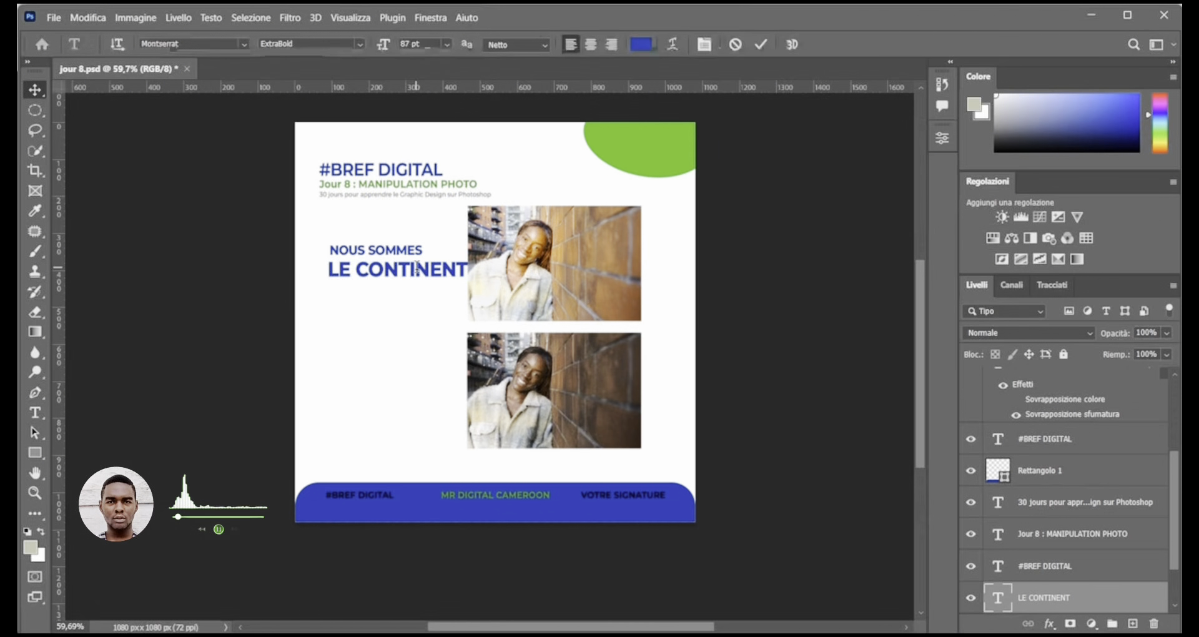
pyautogui.hotkey('ctrl', 'a')
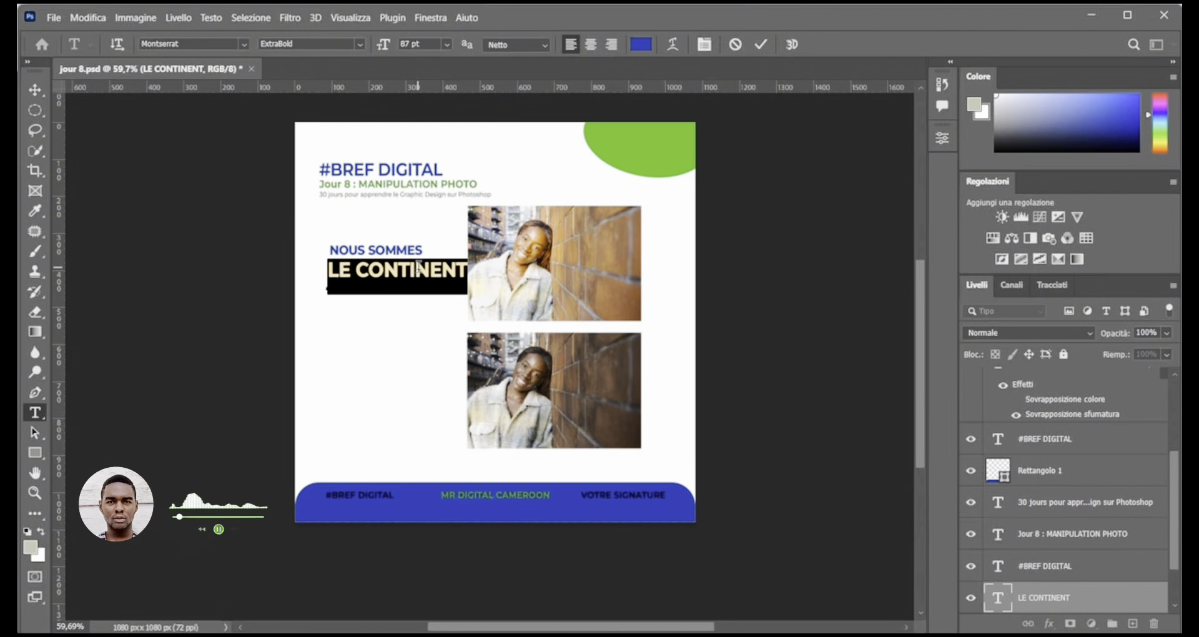
pyautogui.write('AV')
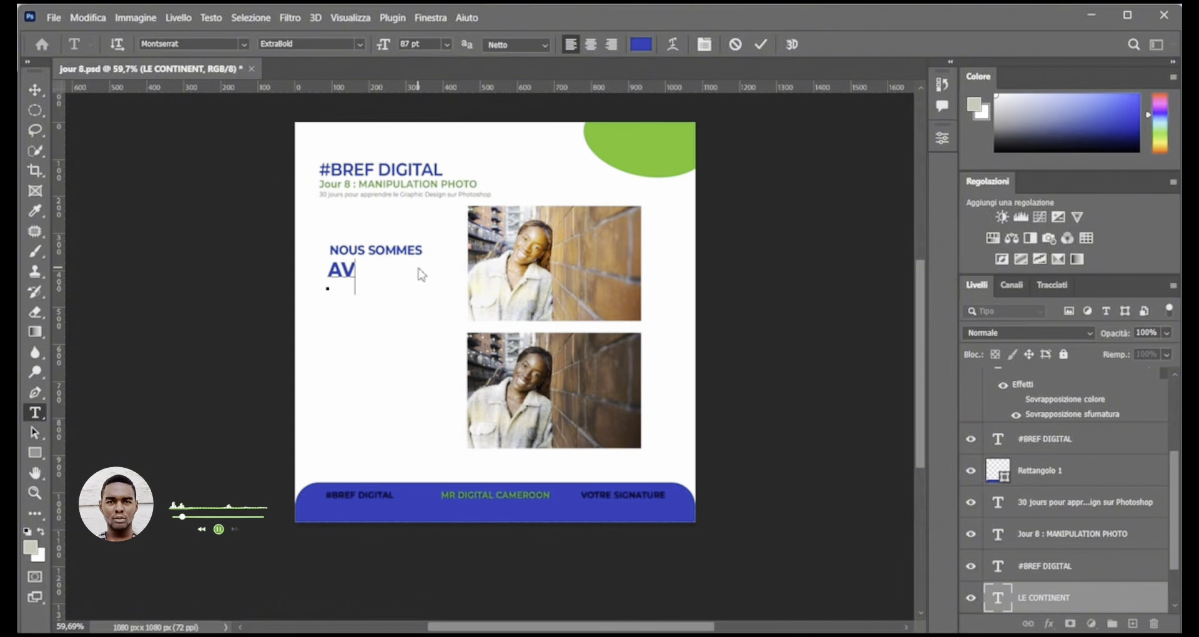
pyautogui.write('ANT')
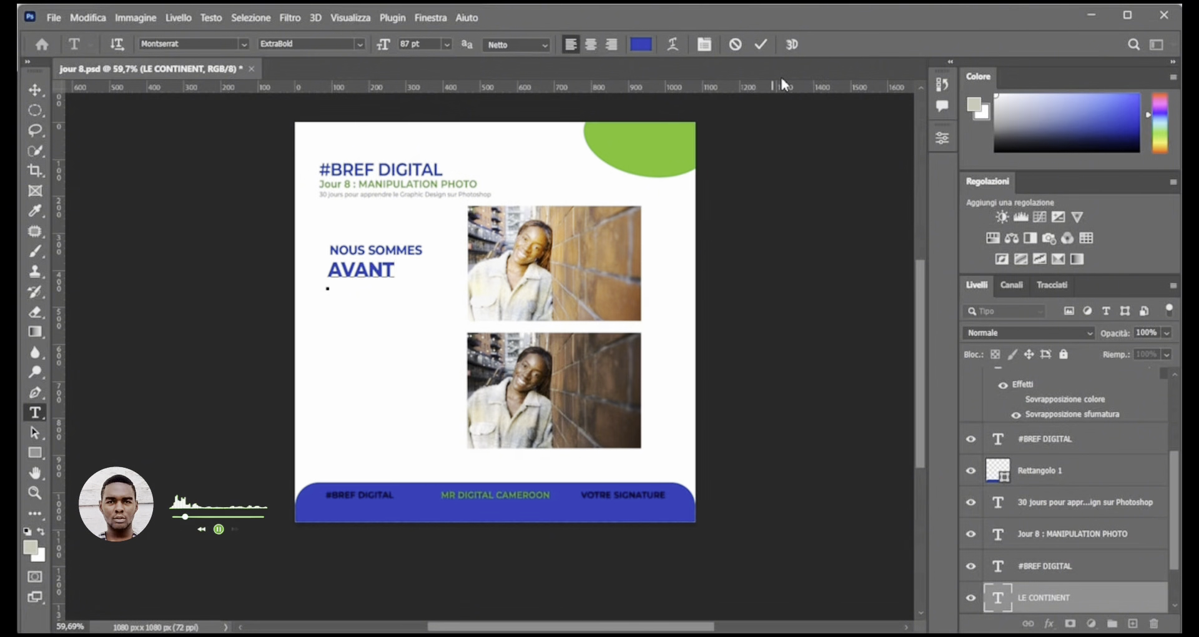
pyautogui.click(762, 44)
pyautogui.press('v')
pyautogui.click(764, 301)
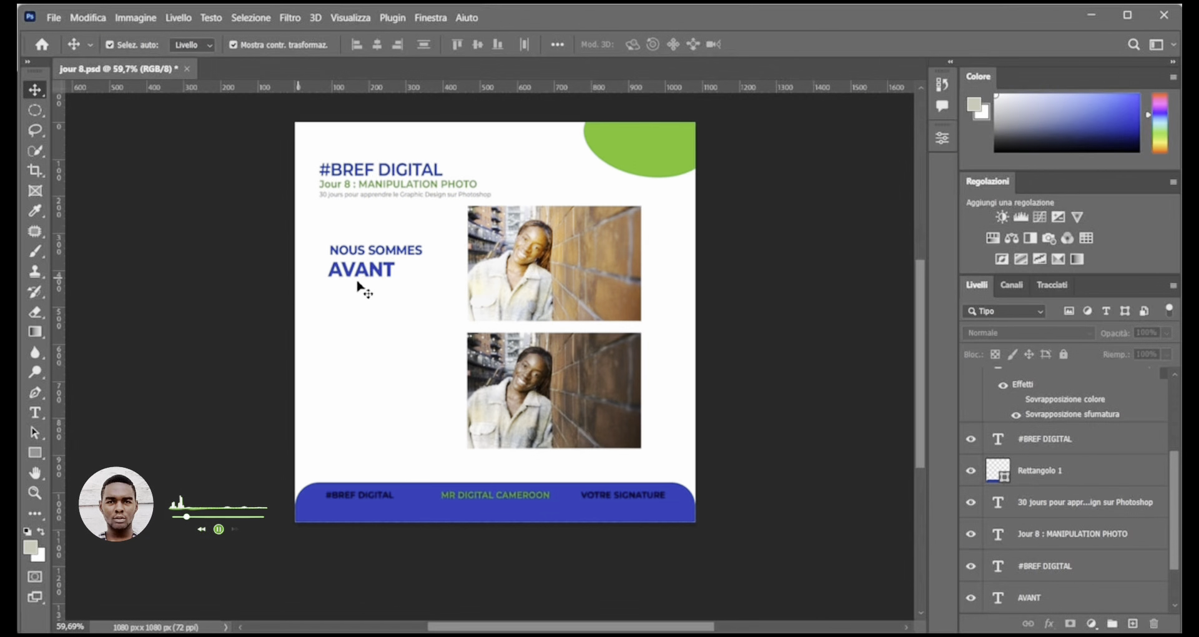
# - Duplicate the AVANT heading, change the copy to Après, and place it to the right at AVANT's height
pyautogui.moveTo(378, 275); pyautogui.dragTo(413, 375)
pyautogui.doubleClick(356, 375)
pyautogui.write('PR')
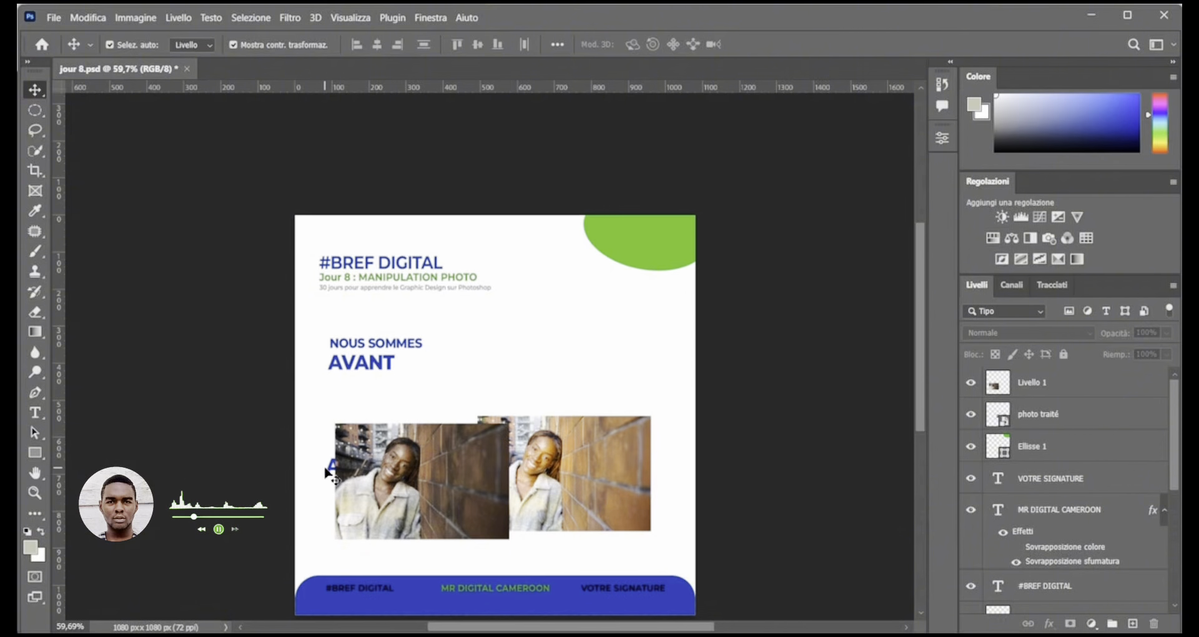
pyautogui.moveTo(337, 471); pyautogui.dragTo(548, 346)
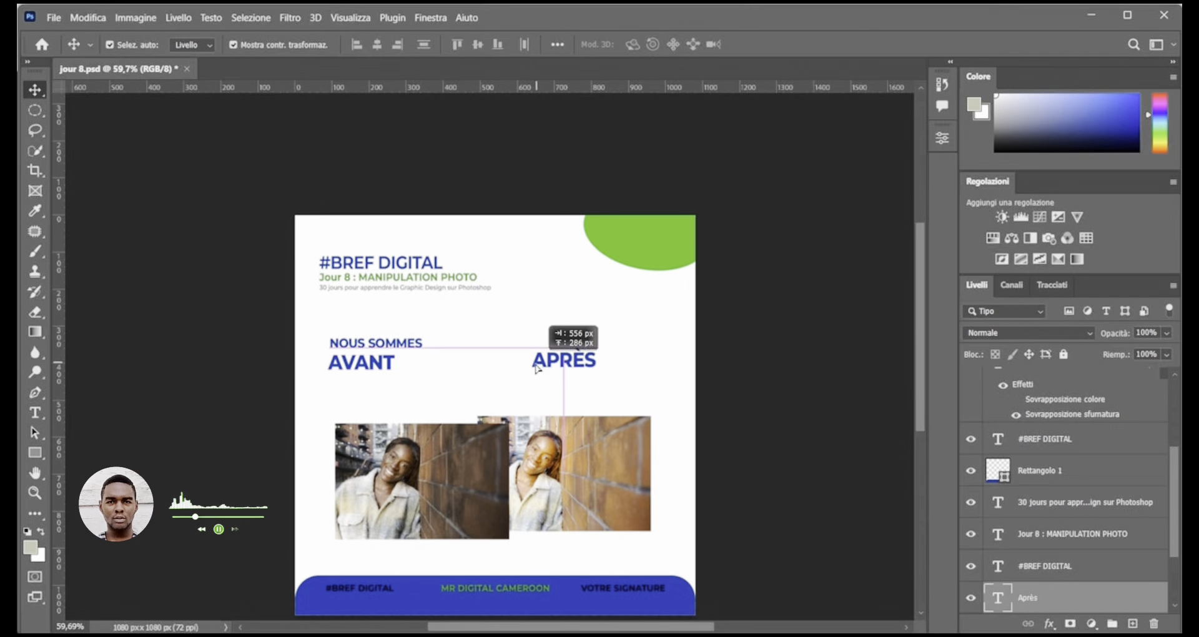
# - Arrange the photos side by side with a narrow gap, the unretouched one under AVANT and the retouched one under APRÈS
pyautogui.moveTo(413, 476); pyautogui.dragTo(398, 449)
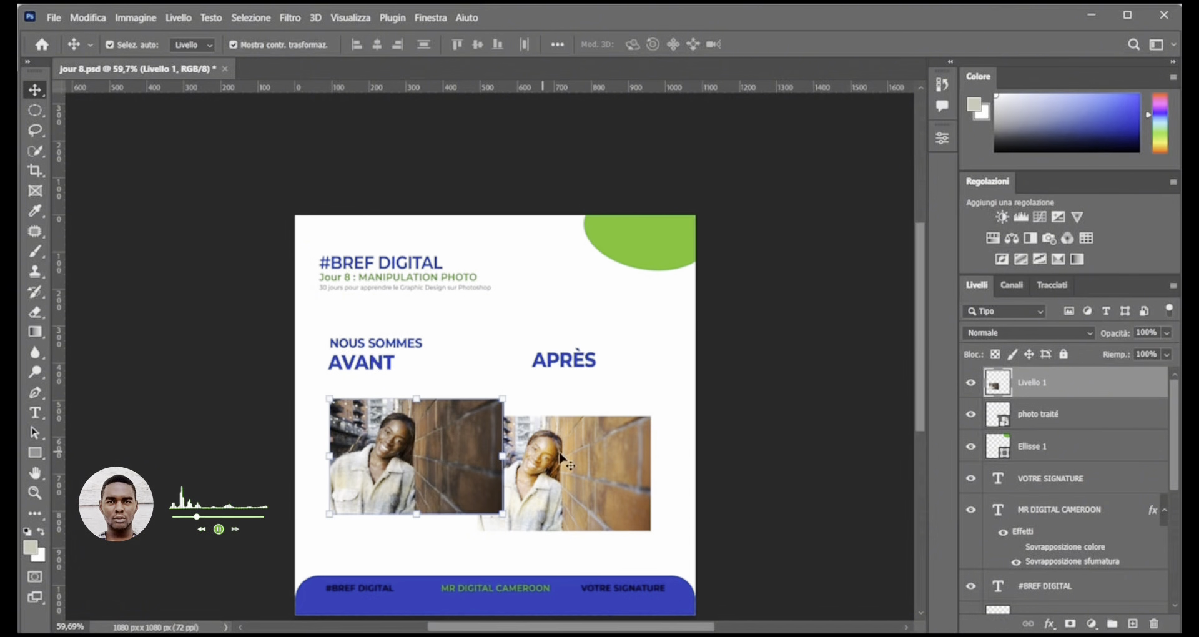
pyautogui.moveTo(568, 456); pyautogui.dragTo(600, 439)
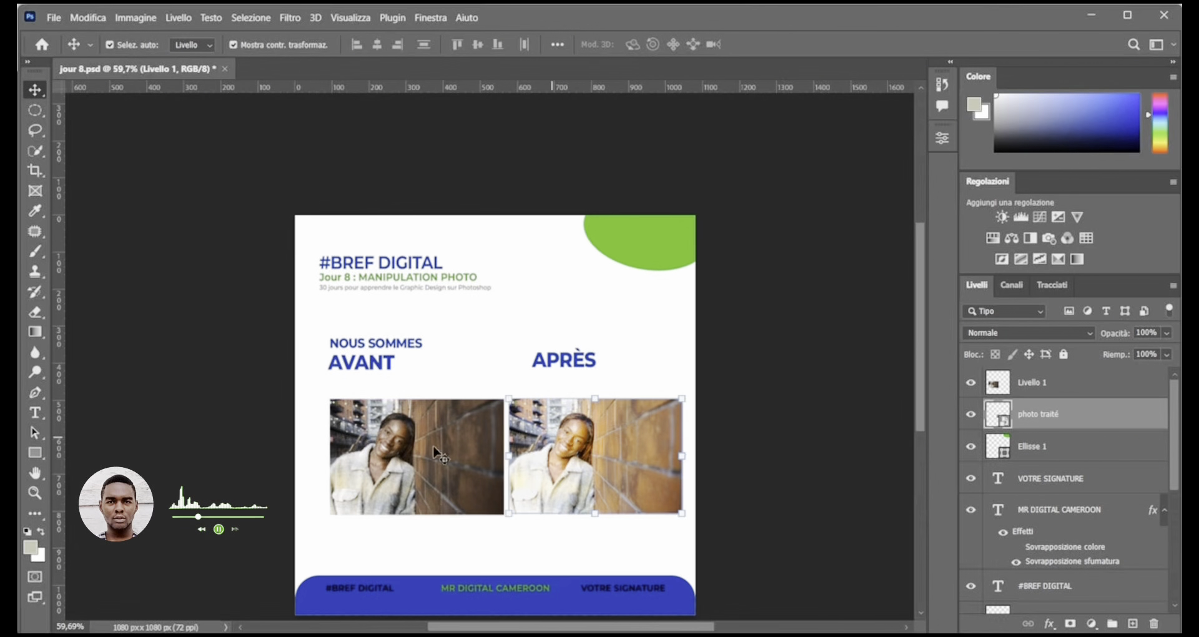
pyautogui.click(500, 457)
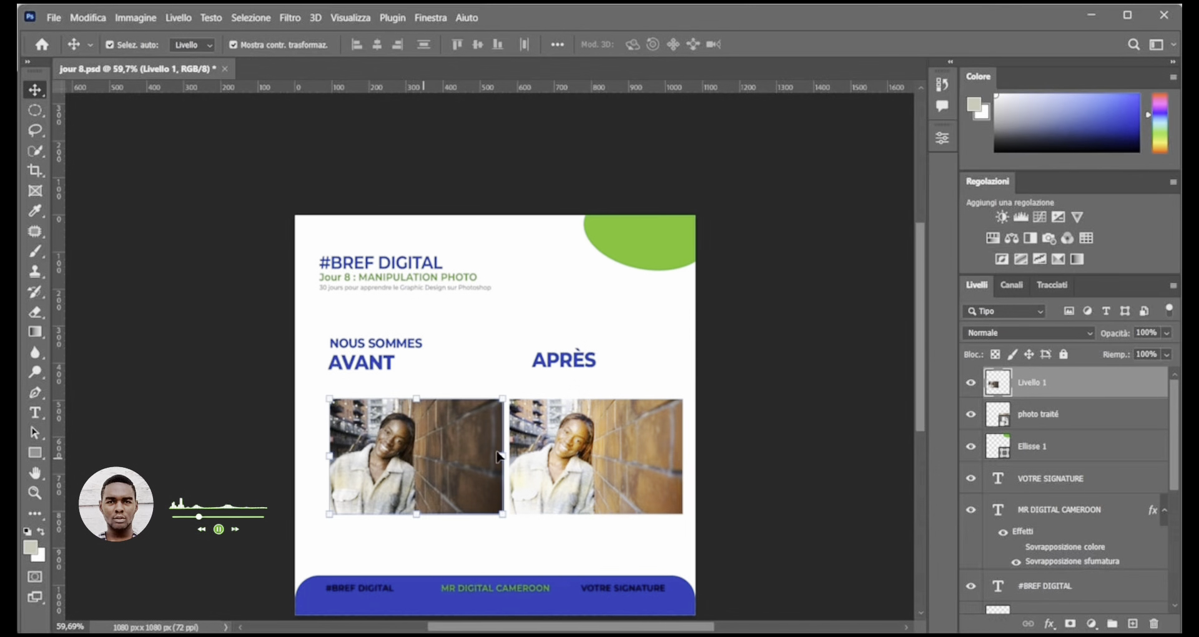
pyautogui.keyDown('shift'); pyautogui.click(575, 450); pyautogui.keyUp('shift')
pyautogui.moveTo(575, 450); pyautogui.dragTo(548, 451)
pyautogui.click(732, 415)
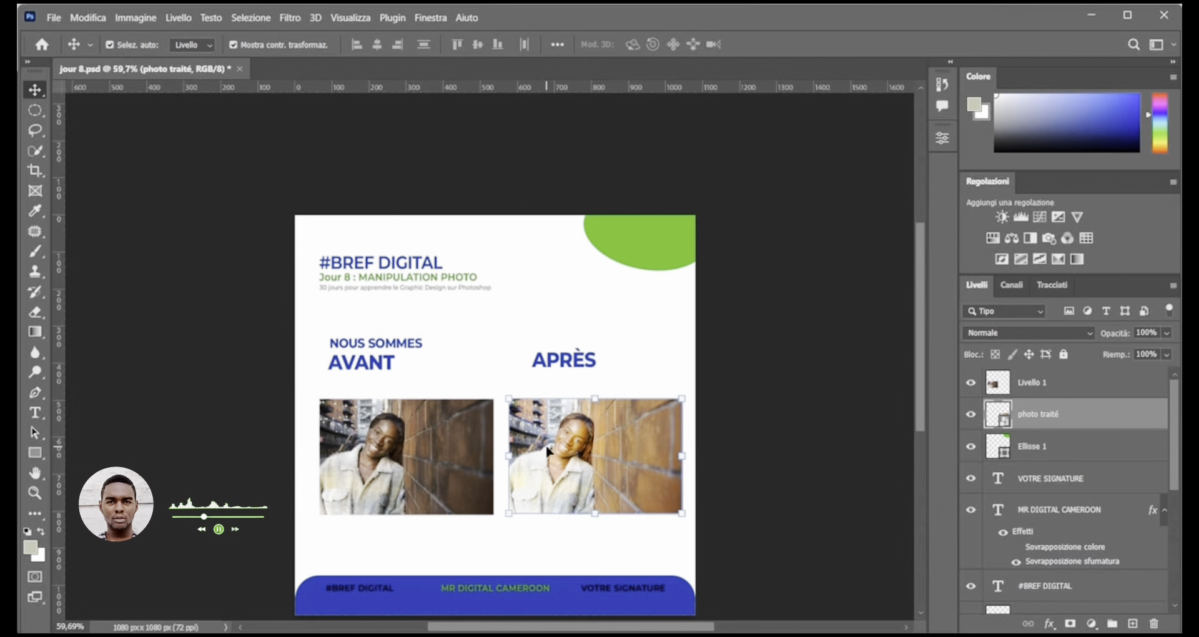
pyautogui.click(765, 393)
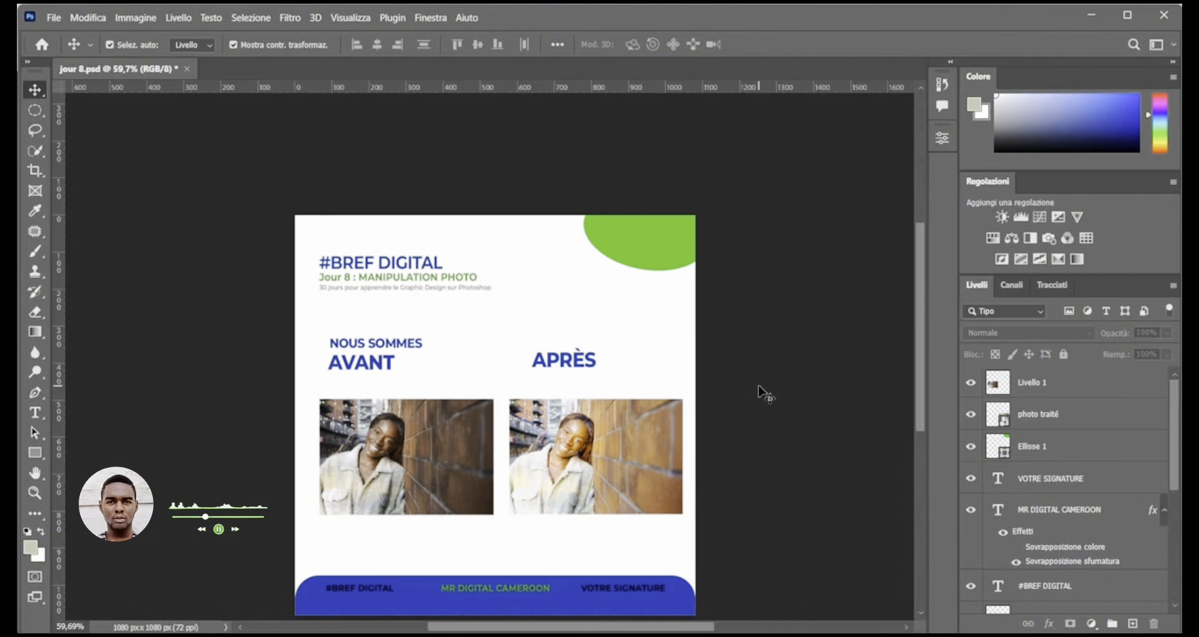
# - Draw a thin vertical rectangle of about 6 × 576 px in the gap between the two photos
pyautogui.press('u')
pyautogui.scroll(-1, 498, 307)
pyautogui.moveTo(497, 307); pyautogui.dragTo(502, 523)
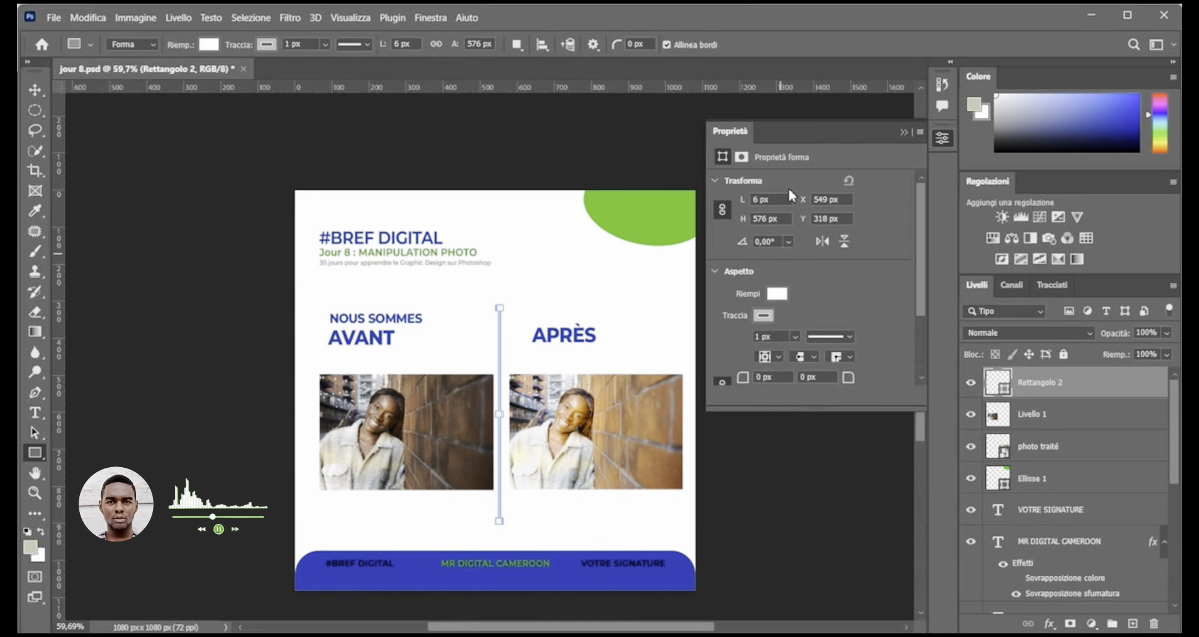
# - Give the vertical divider a green fill and no stroke, and shift it slightly upward between the photos
pyautogui.click(779, 295)
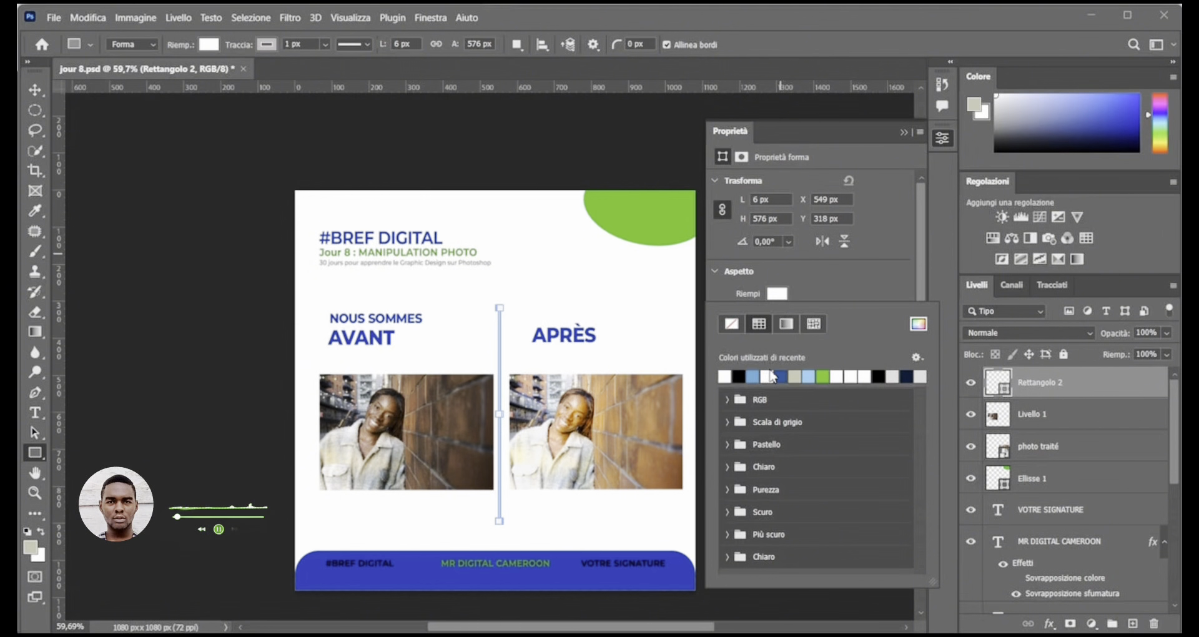
pyautogui.click(824, 377)
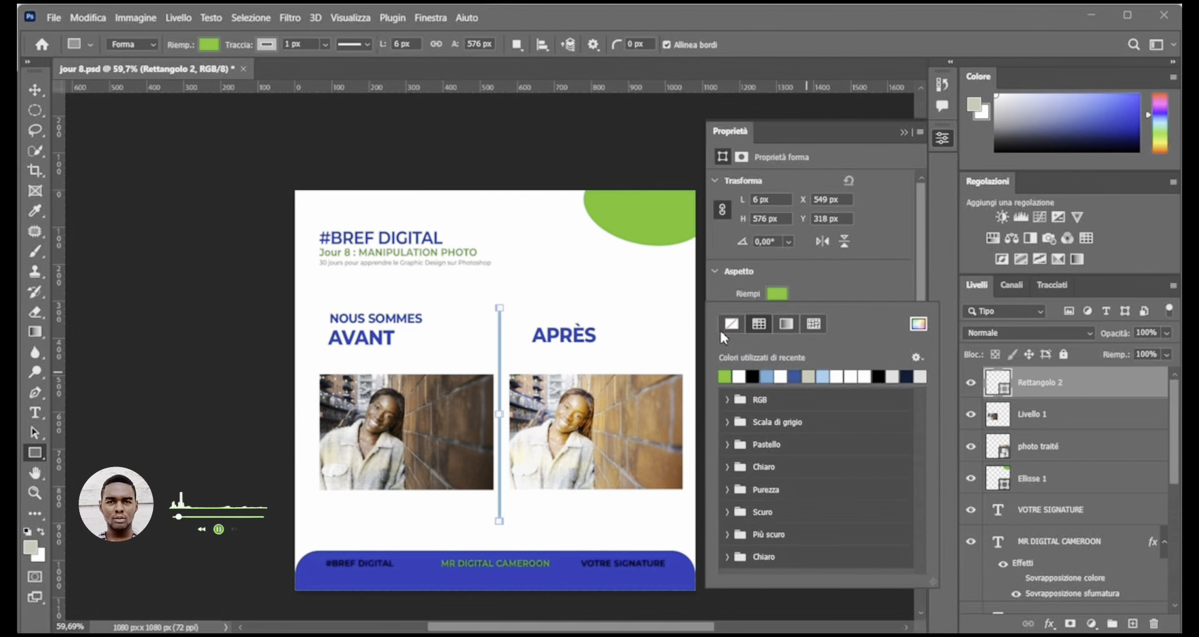
pyautogui.scroll(-1, 825, 280)
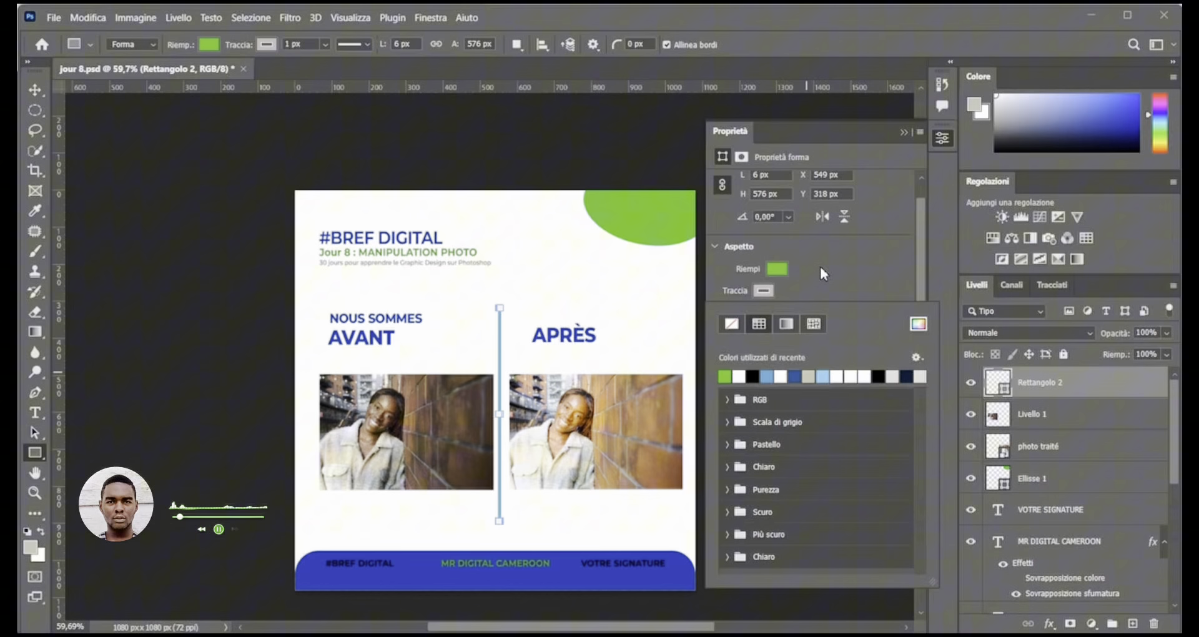
pyautogui.click(765, 291)
pyautogui.click(764, 290)
pyautogui.click(732, 321)
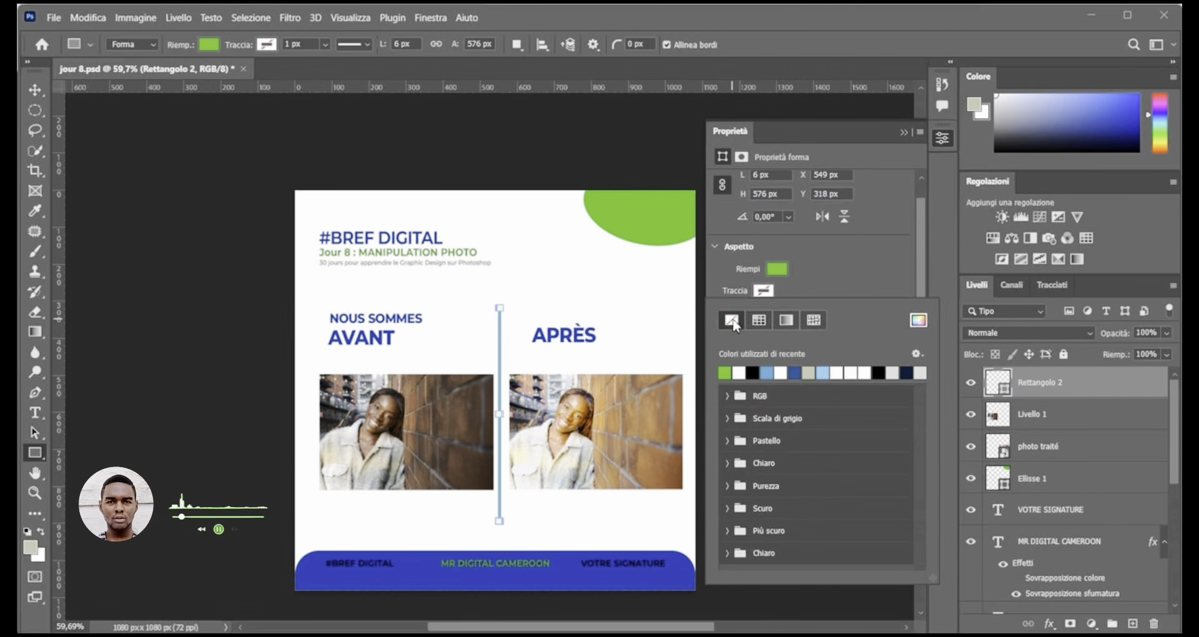
pyautogui.click(35, 89)
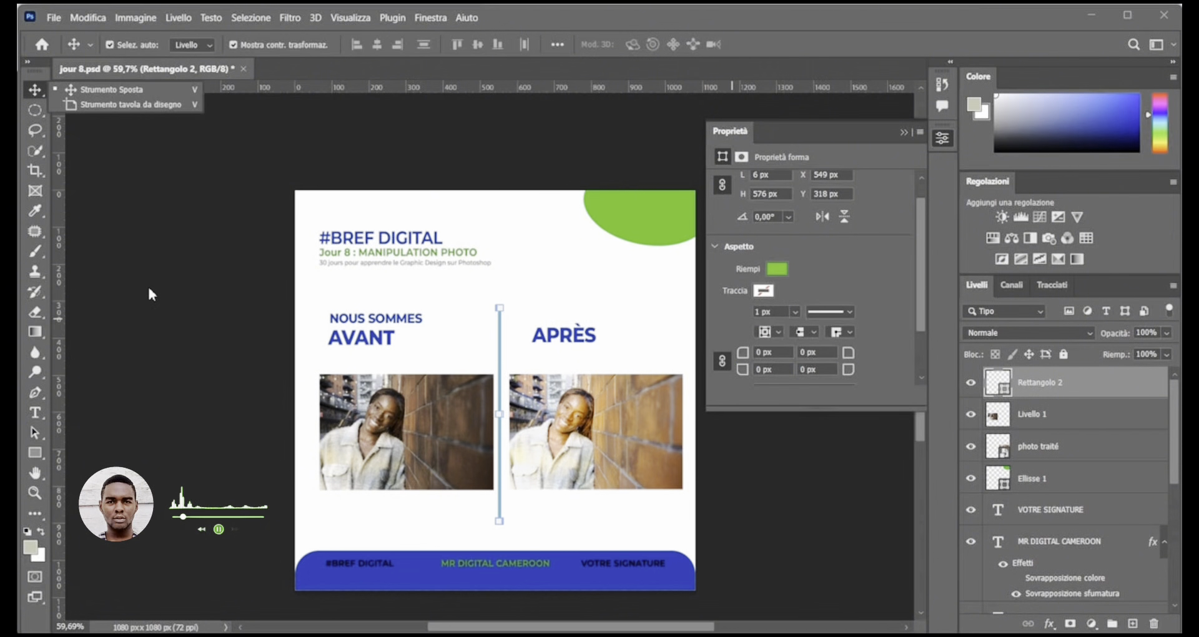
pyautogui.moveTo(501, 376); pyautogui.dragTo(502, 365)
# - Move the NOUS SOMMES text directly under AVANT and replace its wording with "Traitement photo"
pyautogui.moveTo(414, 320); pyautogui.dragTo(414, 357)
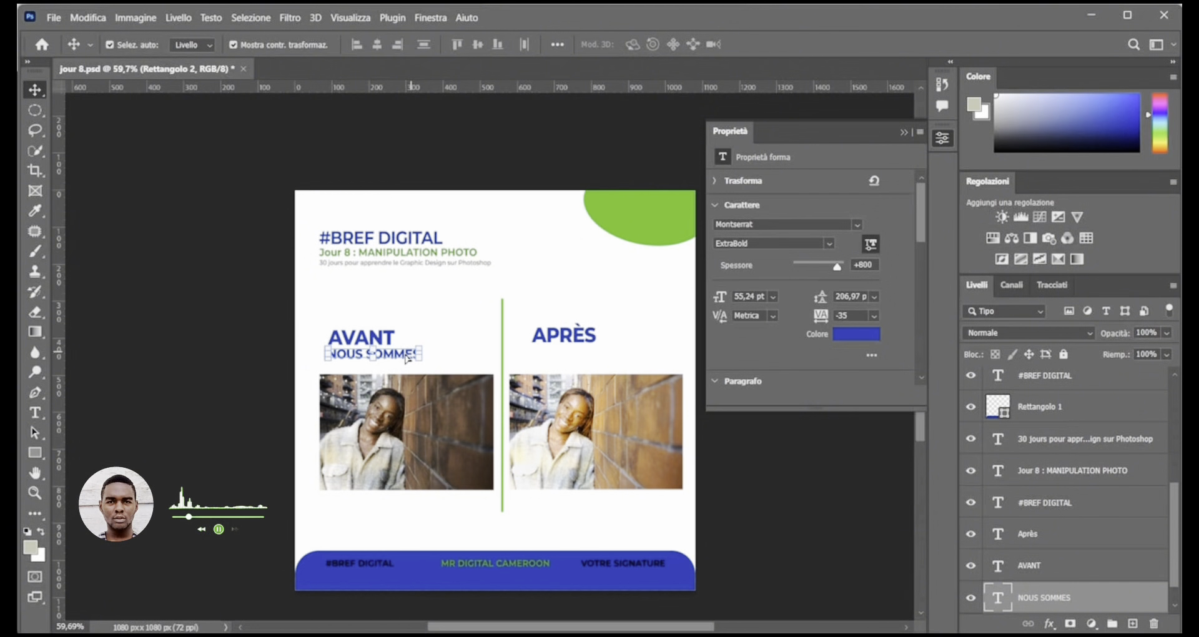
pyautogui.doubleClick(404, 355)
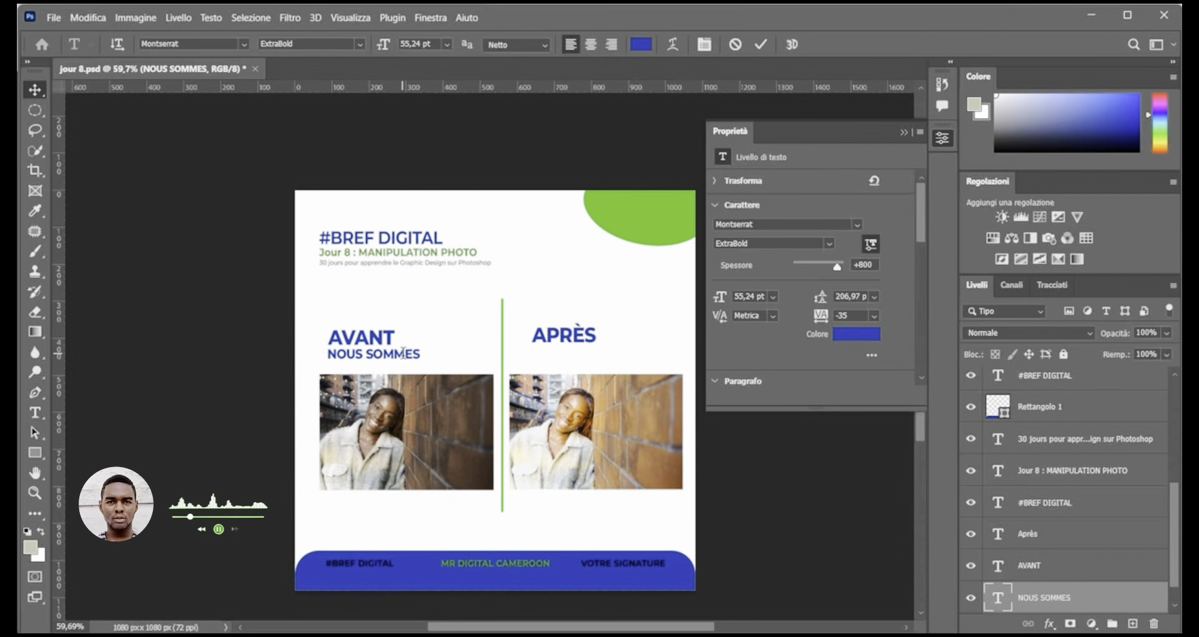
pyautogui.doubleClick(403, 354)
pyautogui.tripleClick(403, 354)
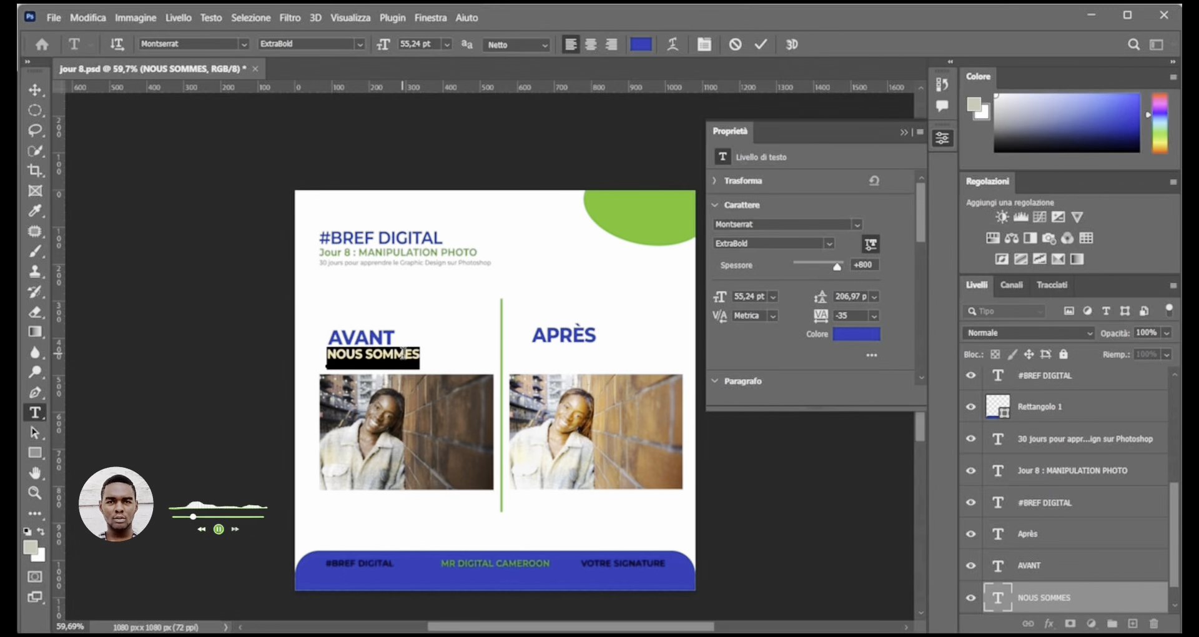
pyautogui.press('BackSpace')
pyautogui.write('T')
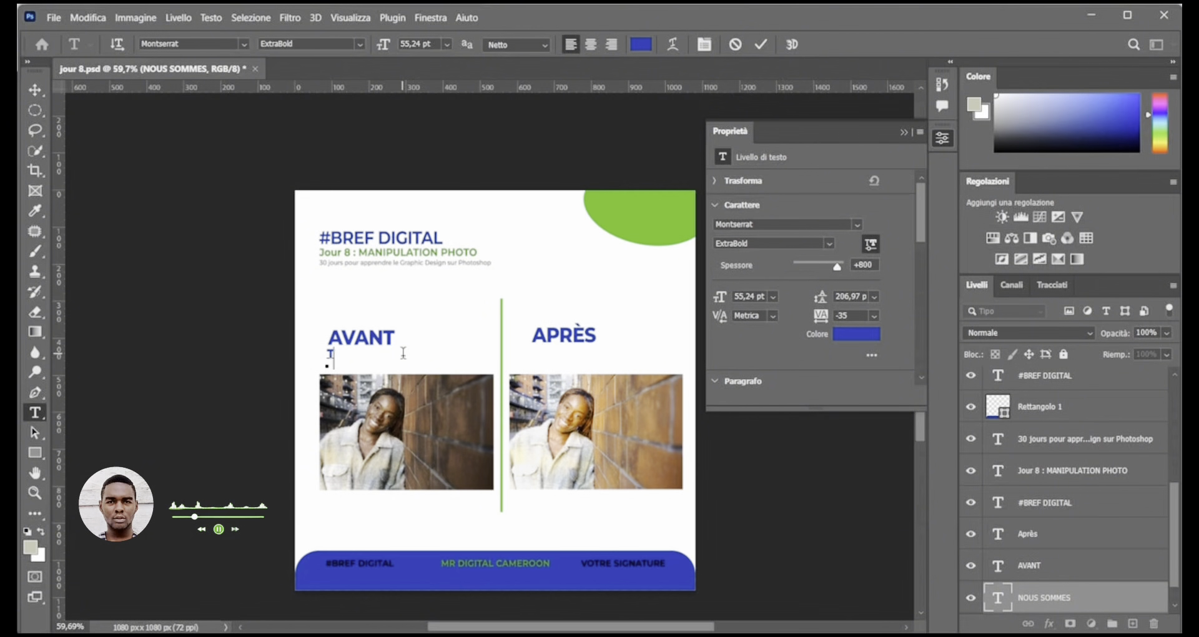
pyautogui.write('RAITEM')
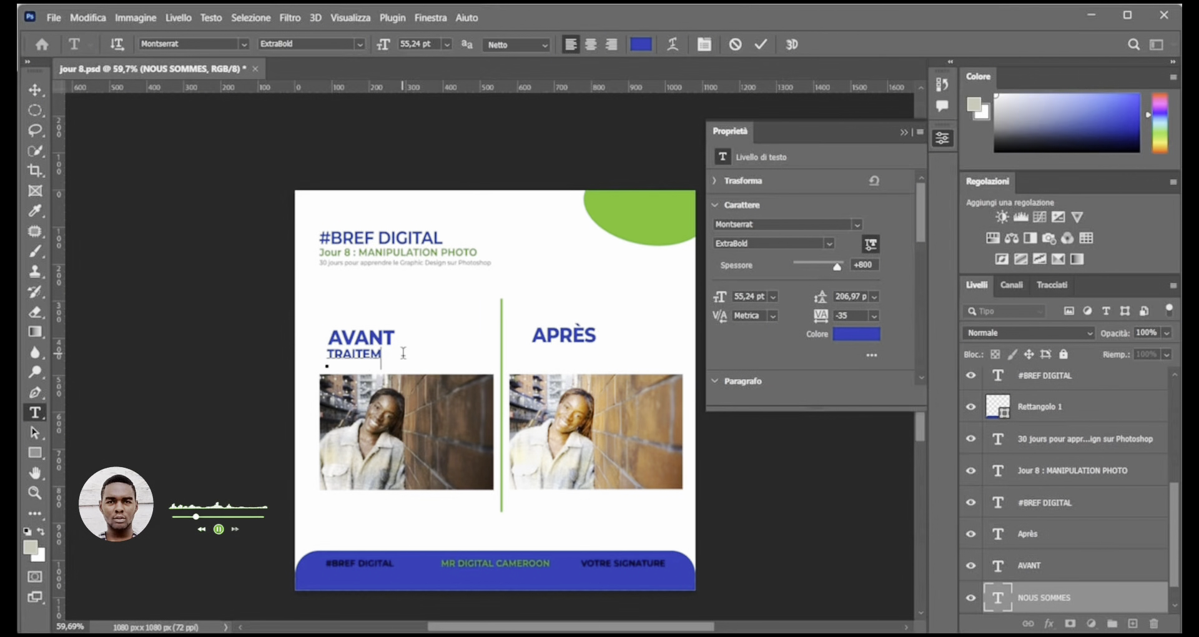
pyautogui.write('ENT P')
pyautogui.write('O')
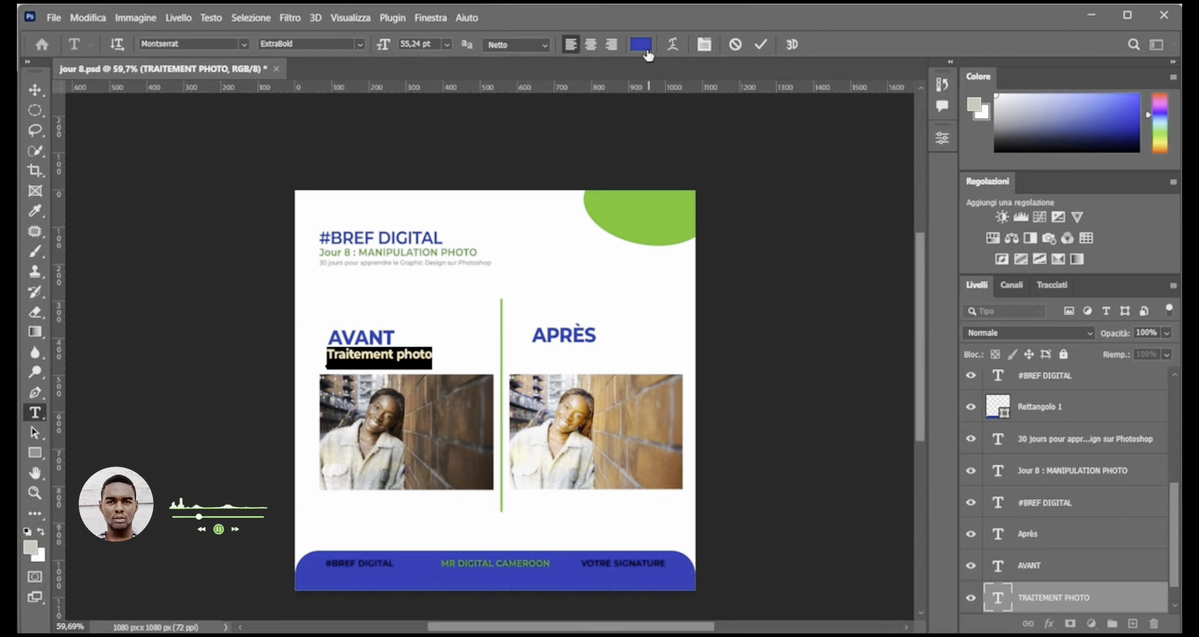
# - Set the "Traitement photo" text colour to the blue #04287a used by the APRÈS heading
pyautogui.click(641, 45)
pyautogui.click(571, 333)
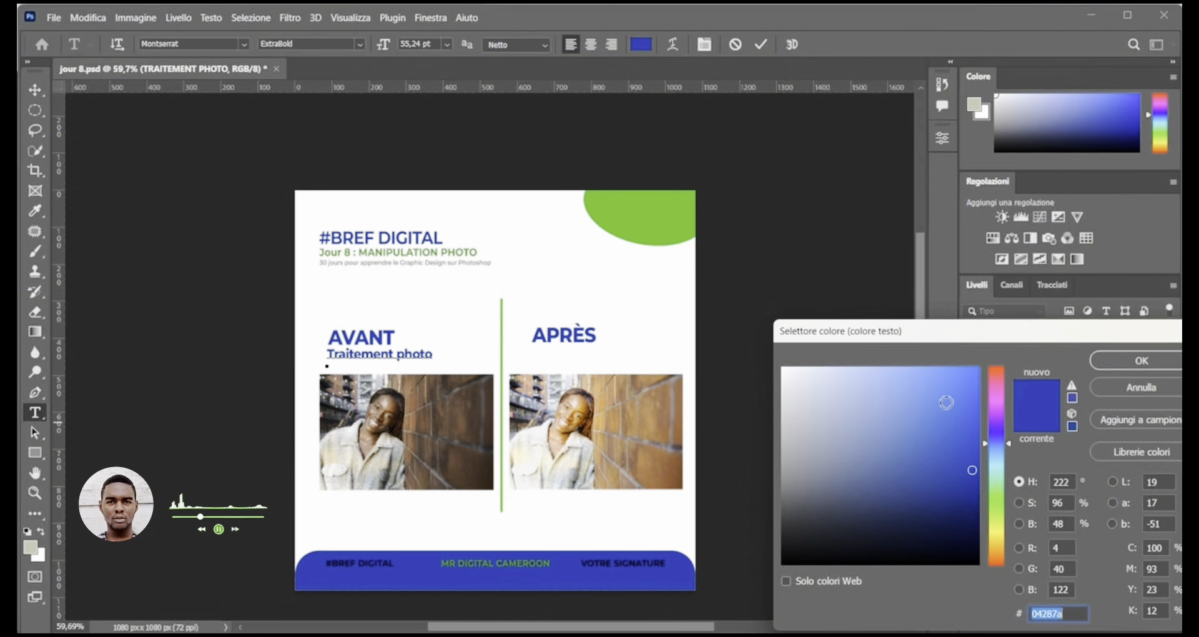
pyautogui.click(1131, 360)
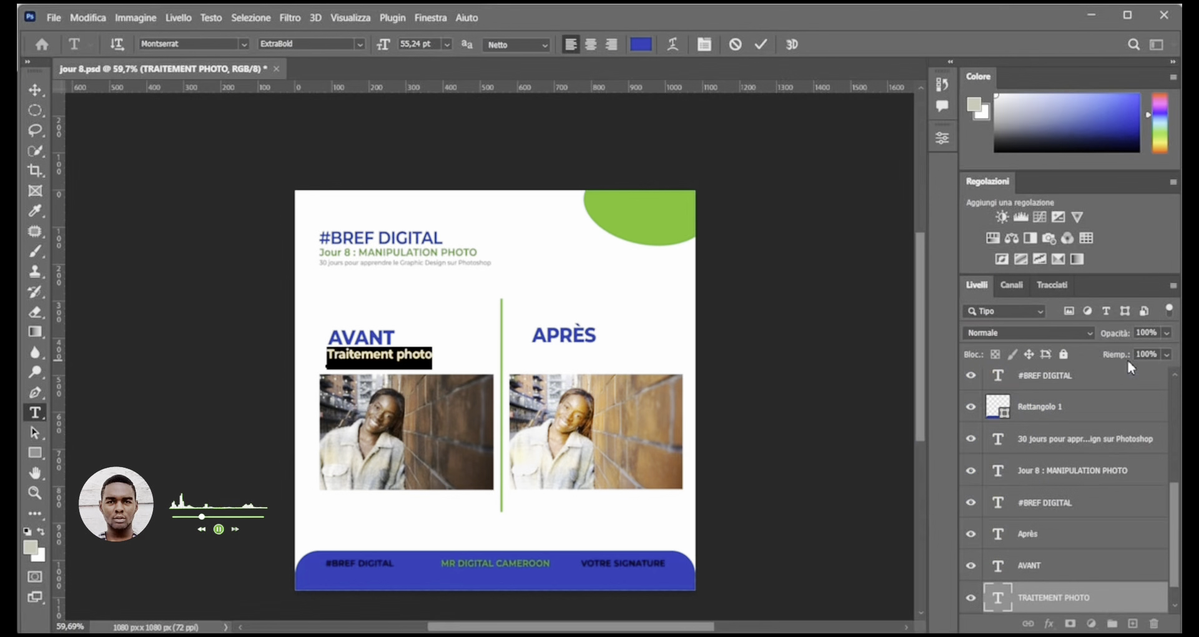
# - Set the "Traitement photo" caption under AVANT to the SemiBold style at 50 pt
pyautogui.click(755, 43)
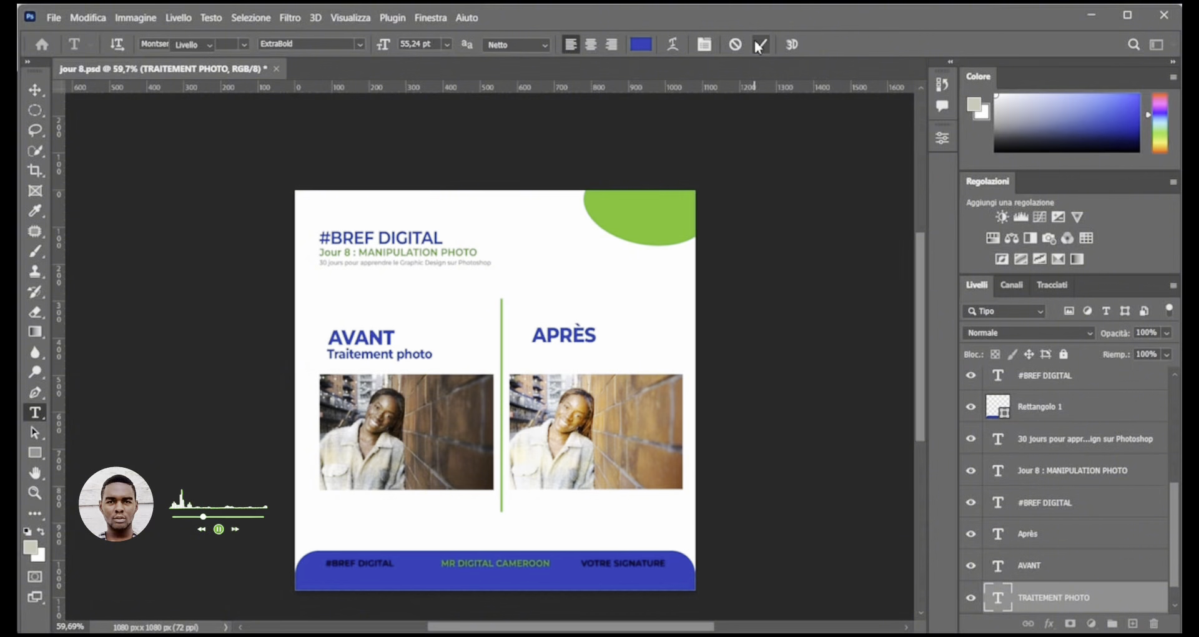
pyautogui.press('v')
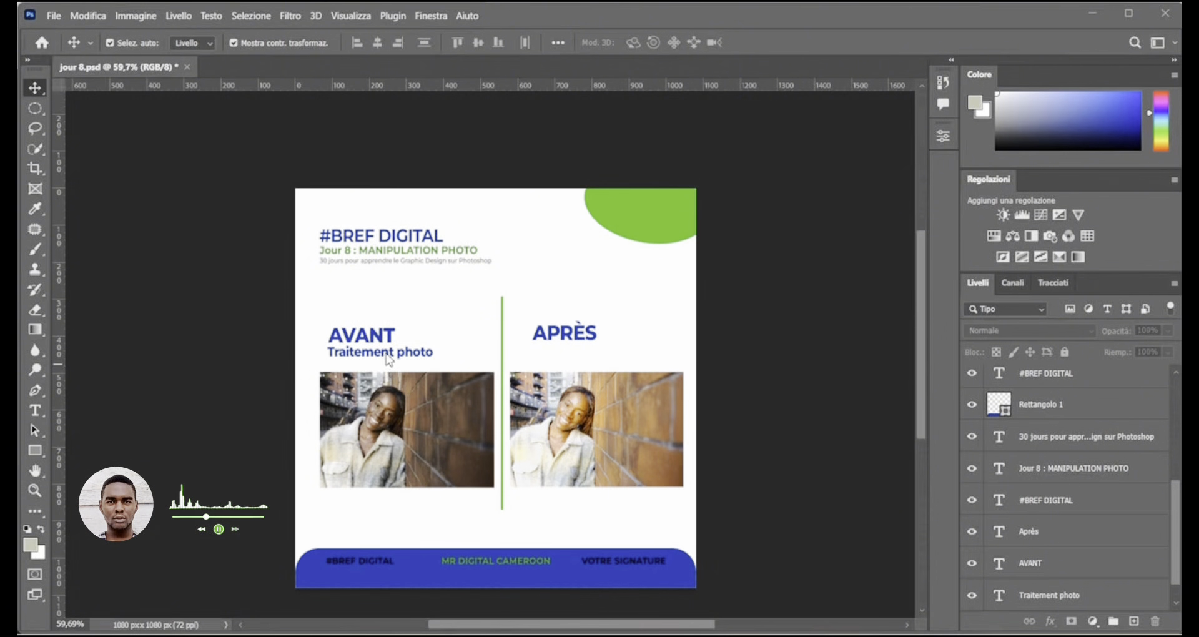
pyautogui.click(412, 357)
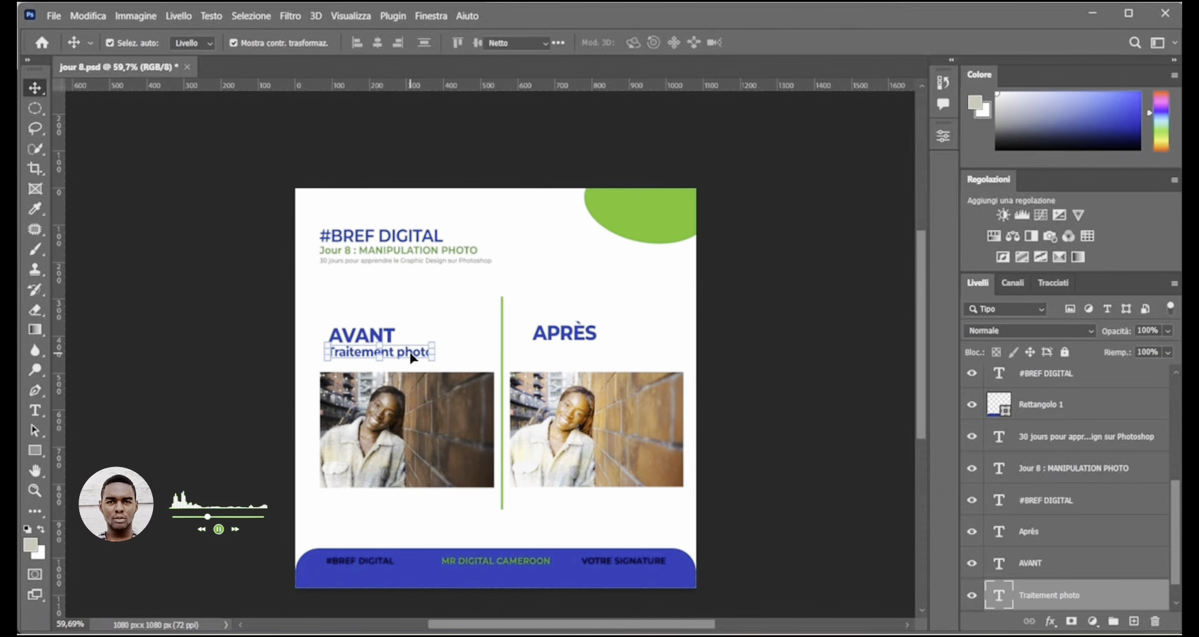
pyautogui.doubleClick(411, 354)
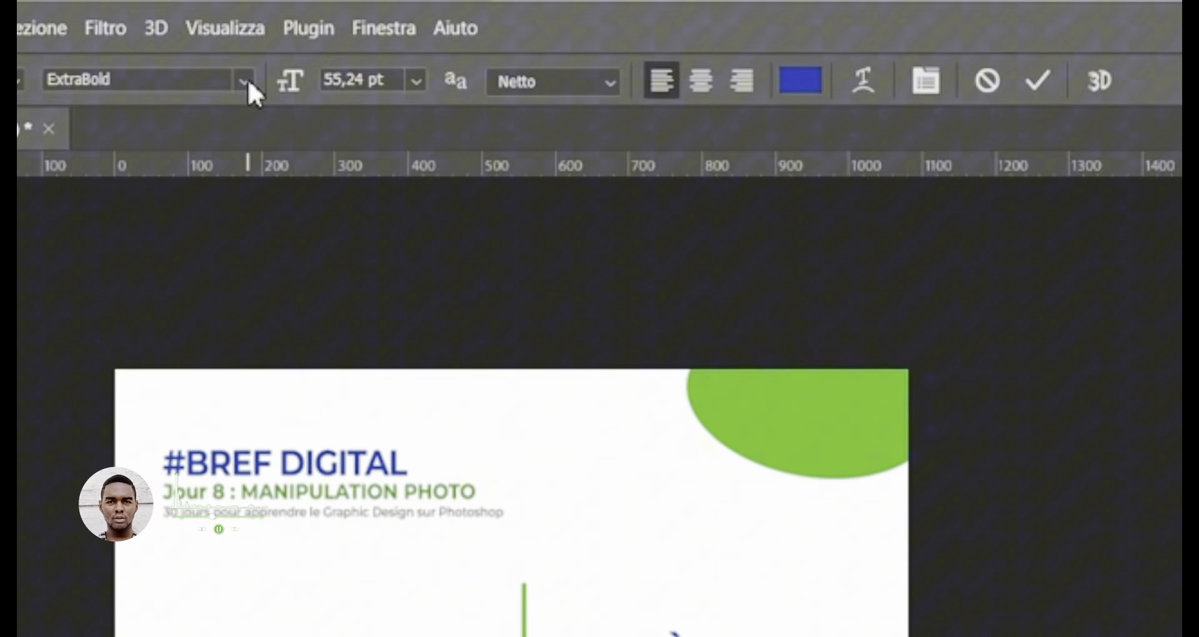
pyautogui.click(361, 42)
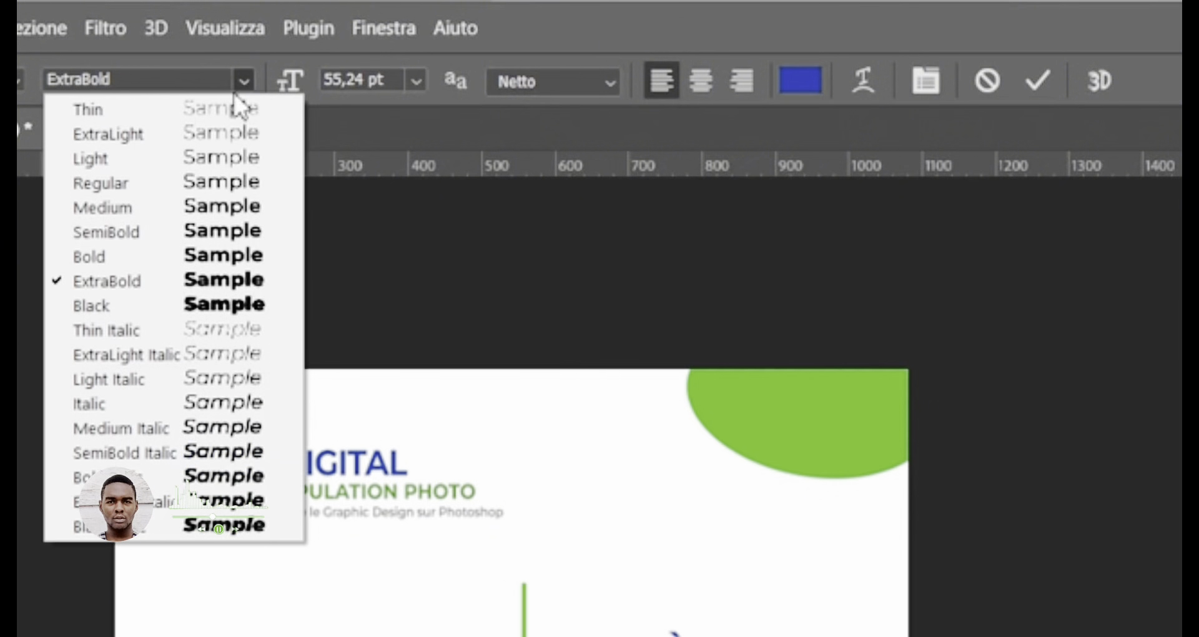
pyautogui.click(214, 232)
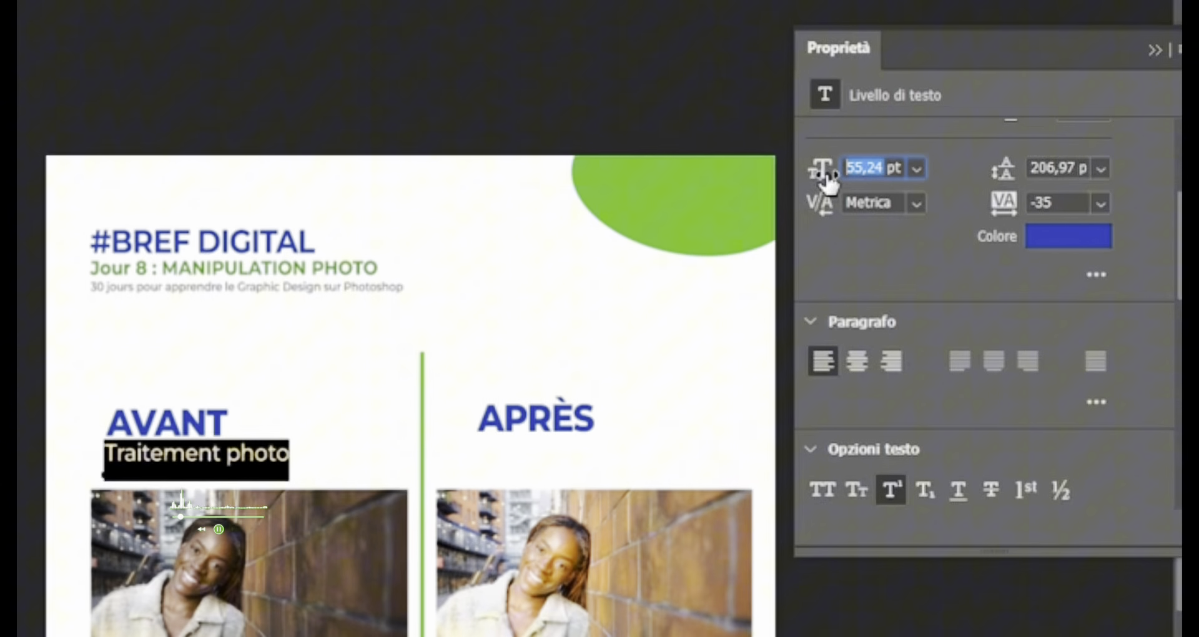
pyautogui.write('50')
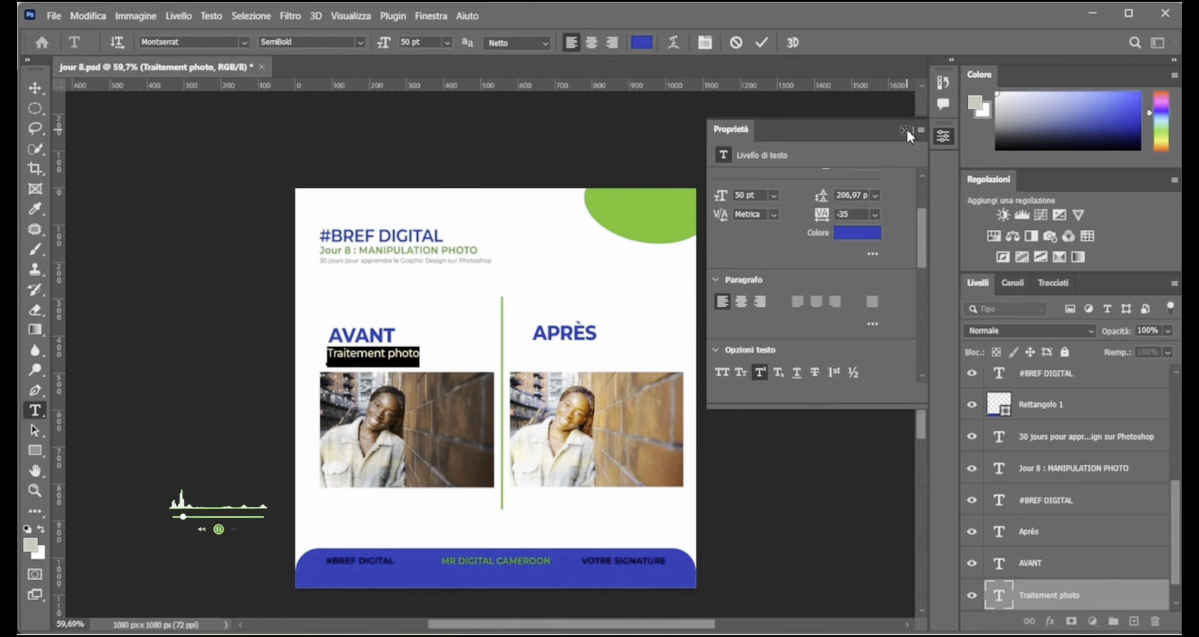
pyautogui.click(905, 129)
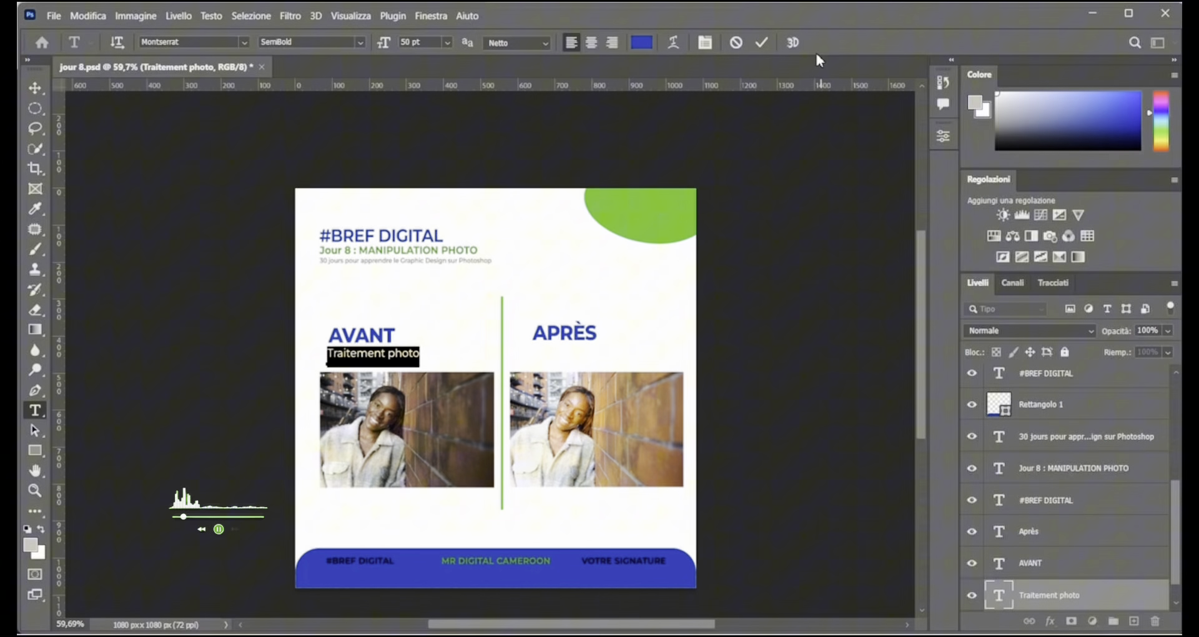
pyautogui.click(761, 42)
pyautogui.press('v')
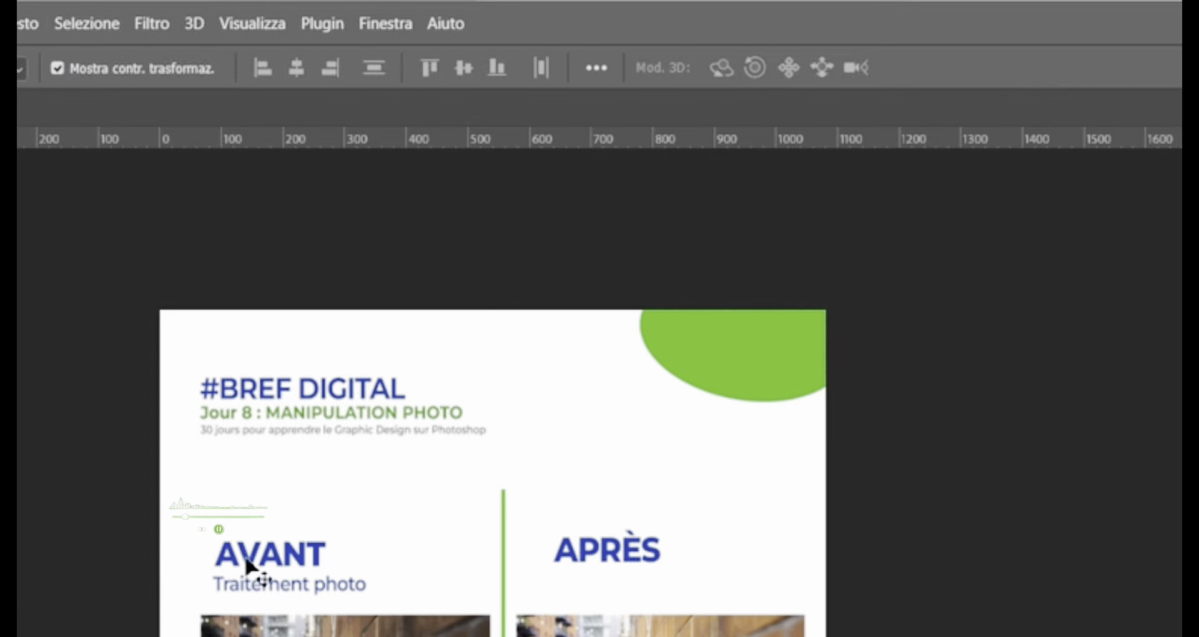
# - Set the font size of the AVANT heading to 85 pt
pyautogui.doubleClick(247, 554)
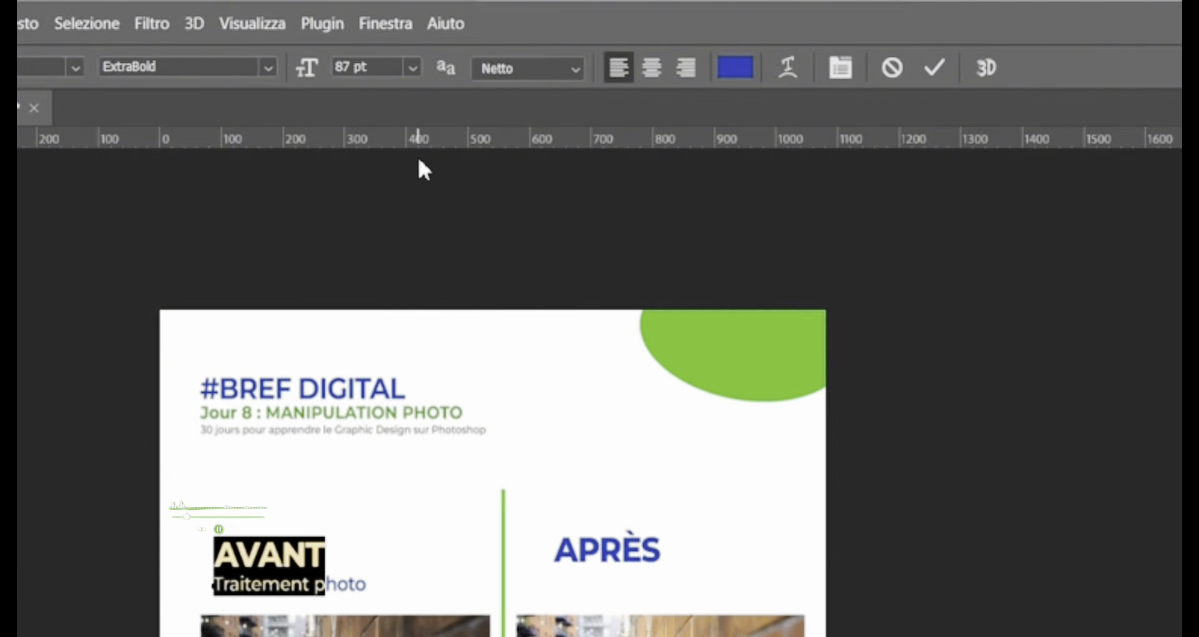
pyautogui.click(356, 67)
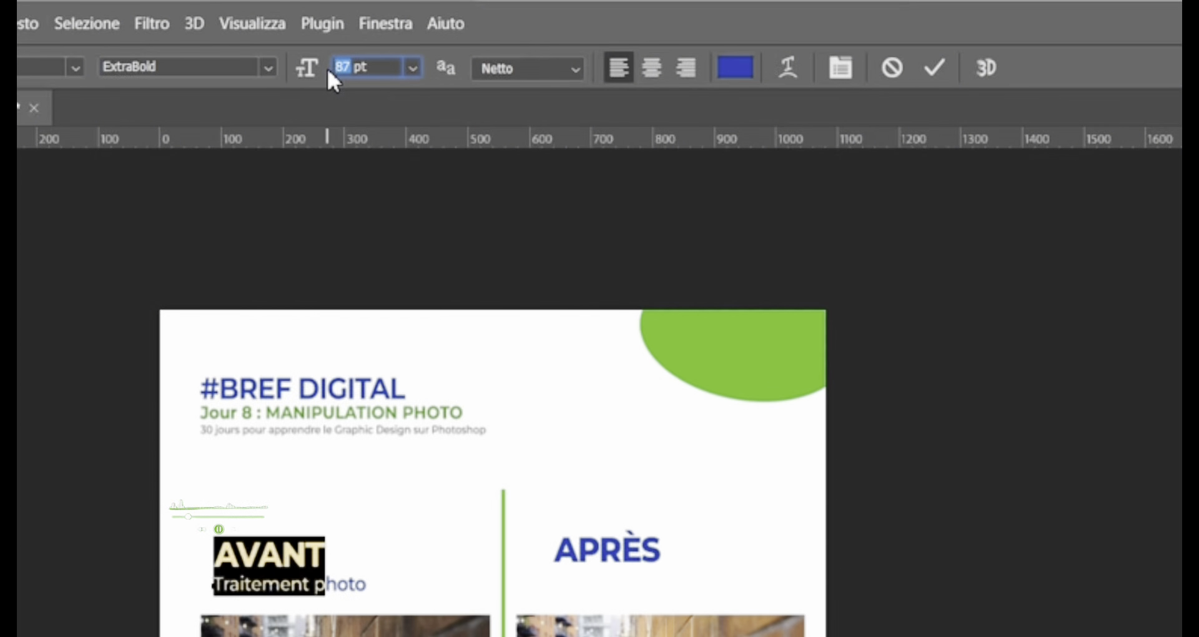
pyautogui.write('85')
pyautogui.press('Return')
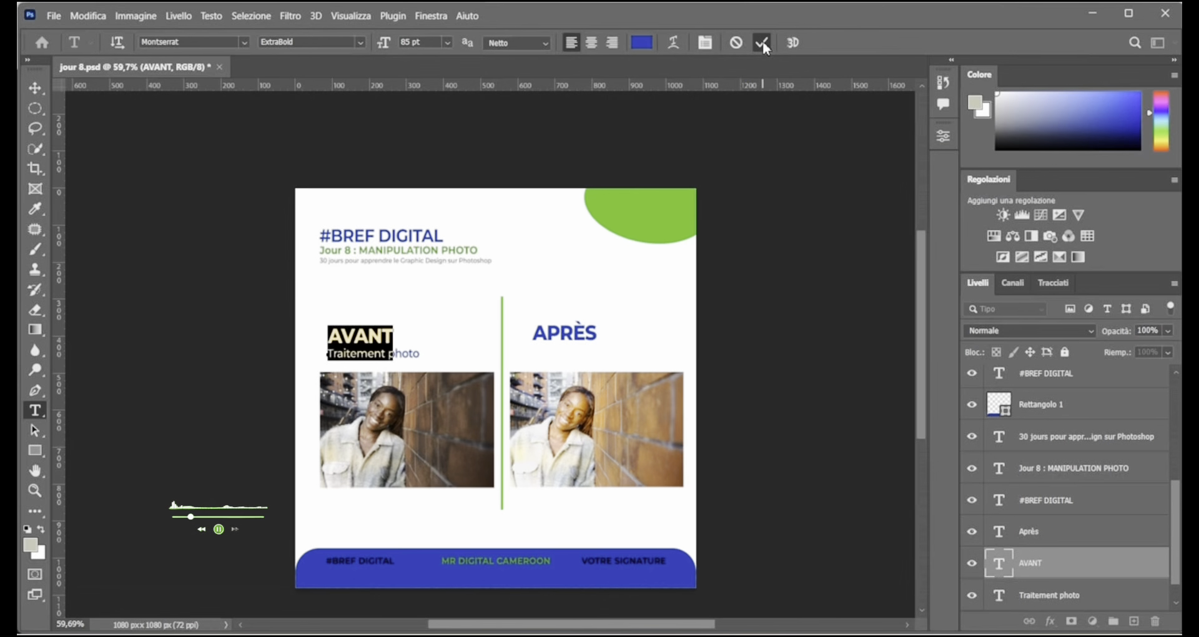
pyautogui.click(935, 68)
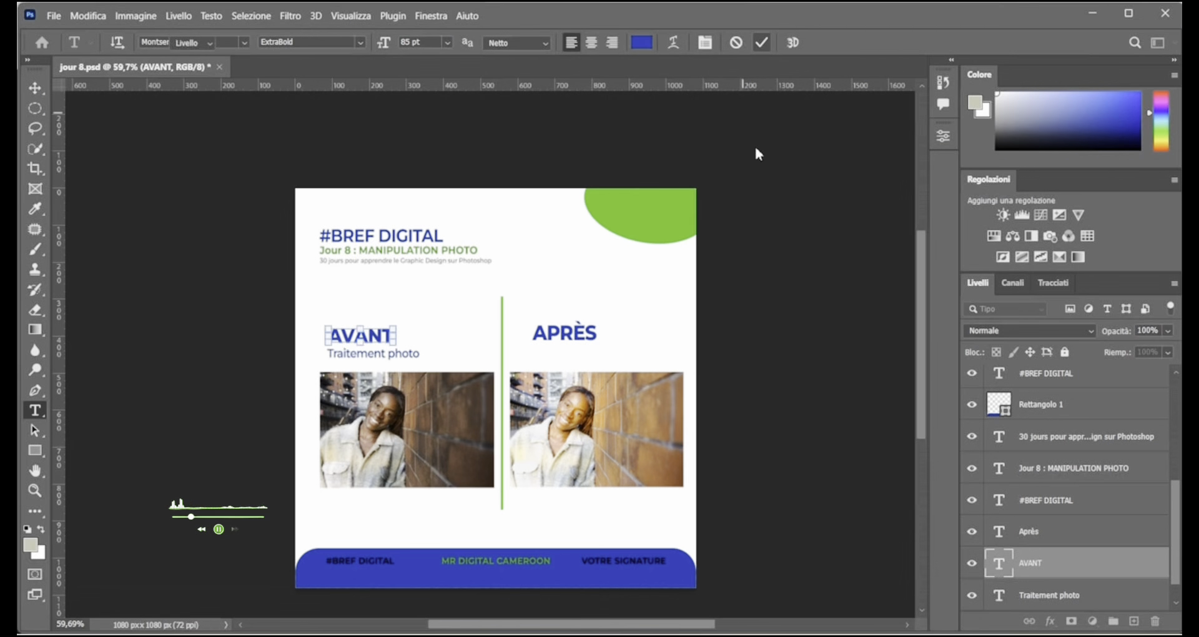
# - Set the font size of the APRÈS heading to 85 pt to match the AVANT heading
pyautogui.click(563, 334)
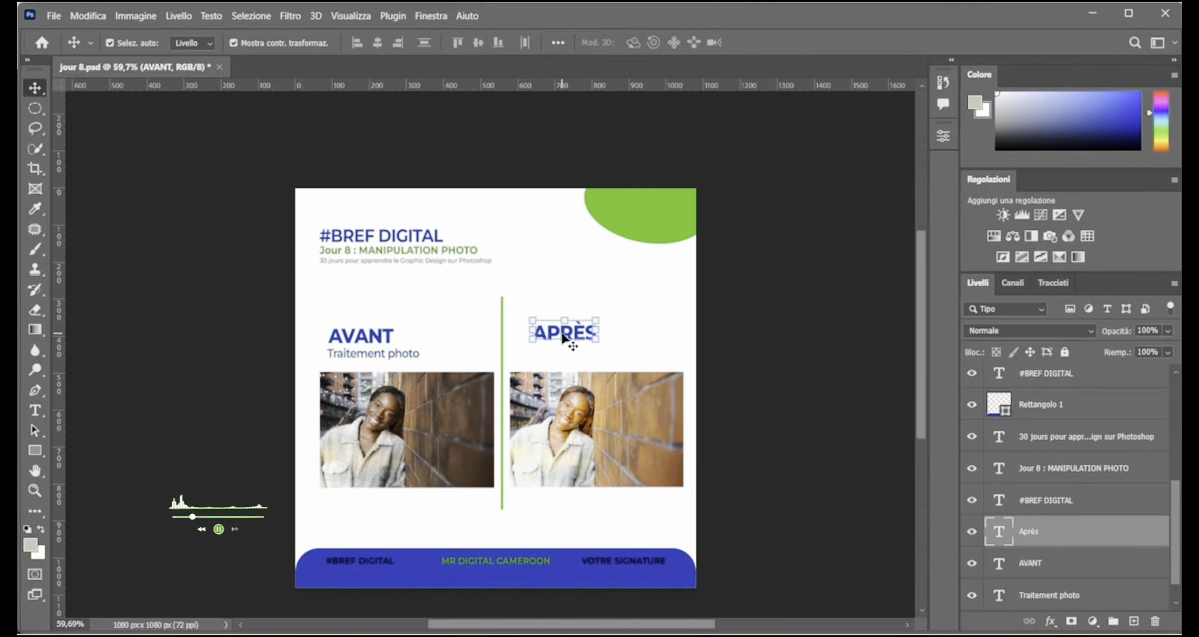
pyautogui.hotkey('ctrl', 't')
pyautogui.doubleClick(555, 336)
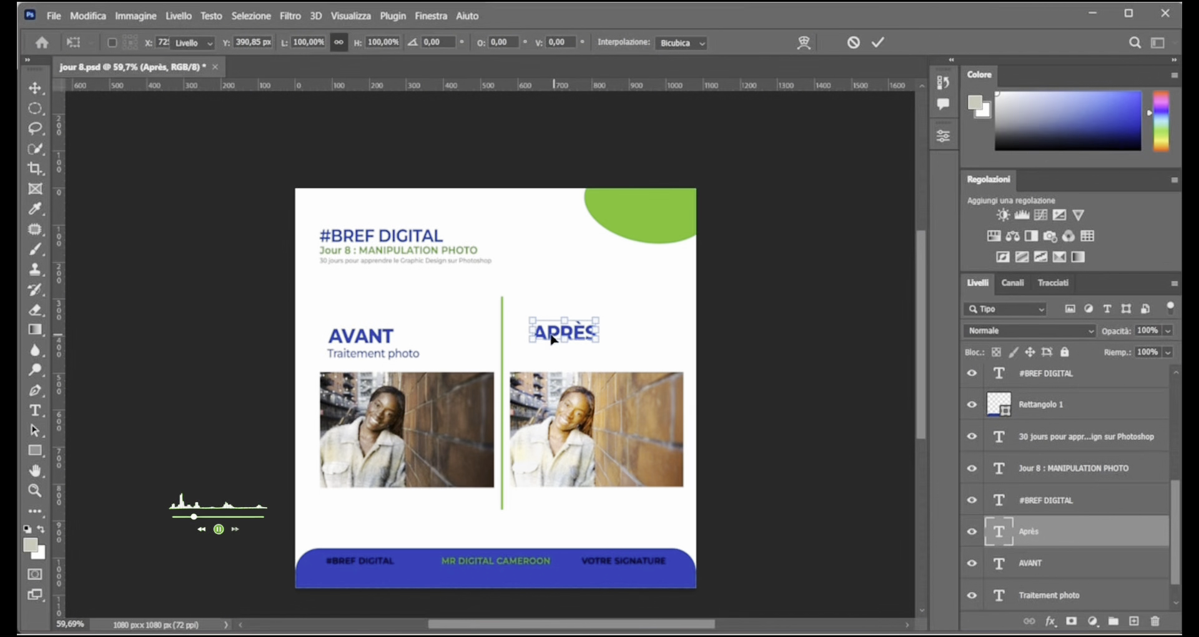
pyautogui.doubleClick(553, 336)
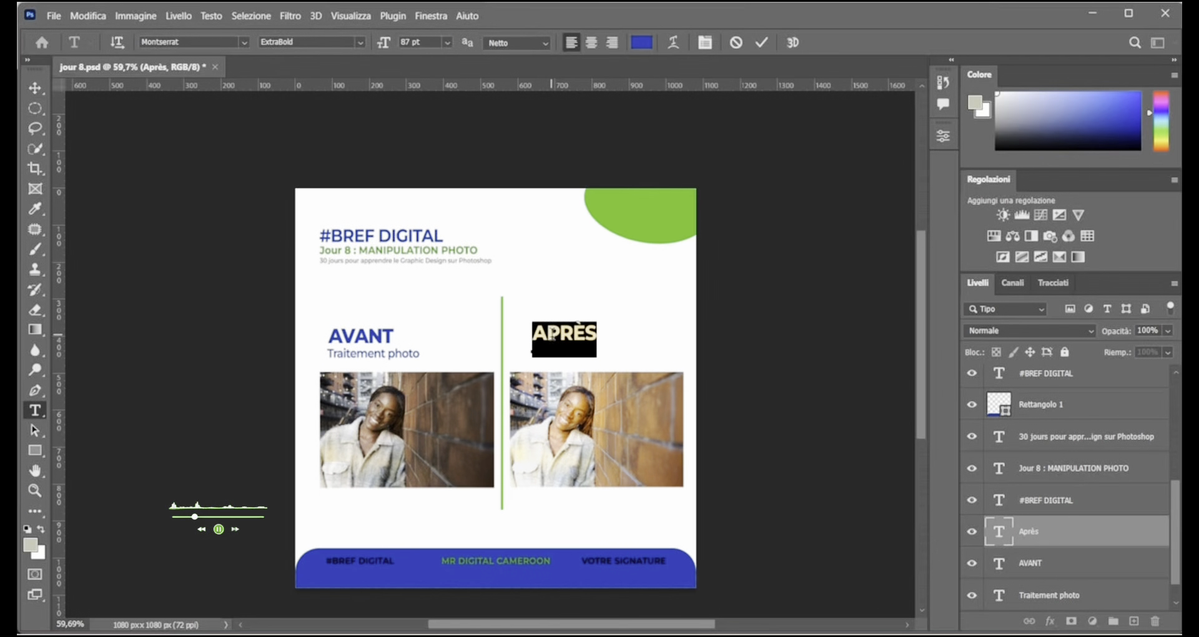
pyautogui.click(405, 42)
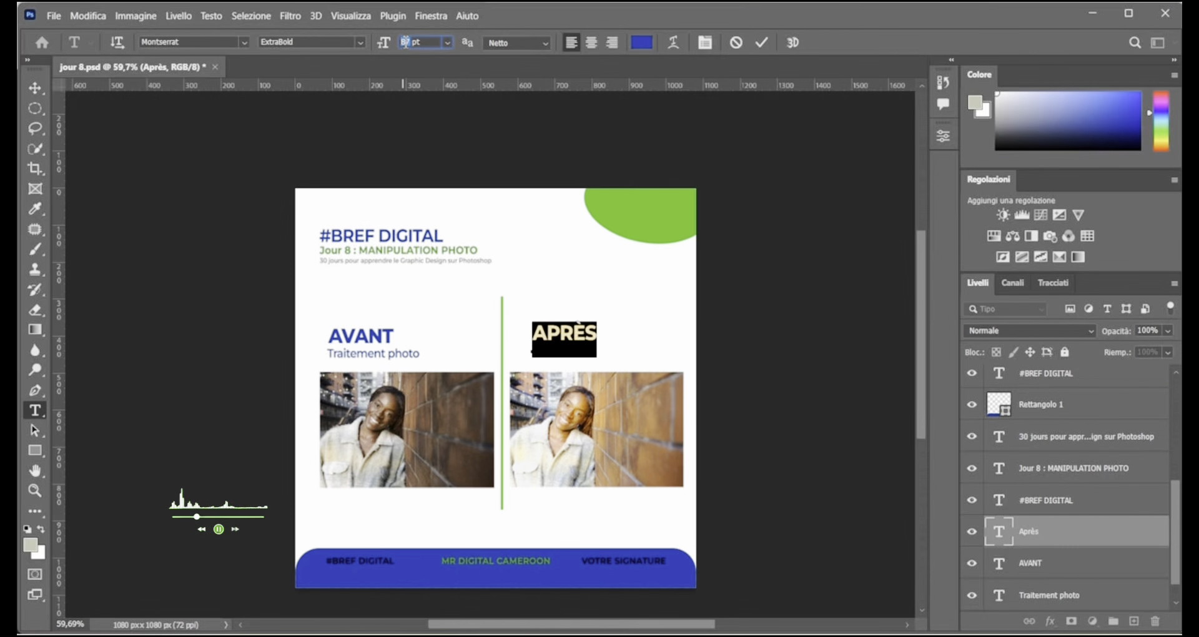
pyautogui.write('85')
pyautogui.press('Return')
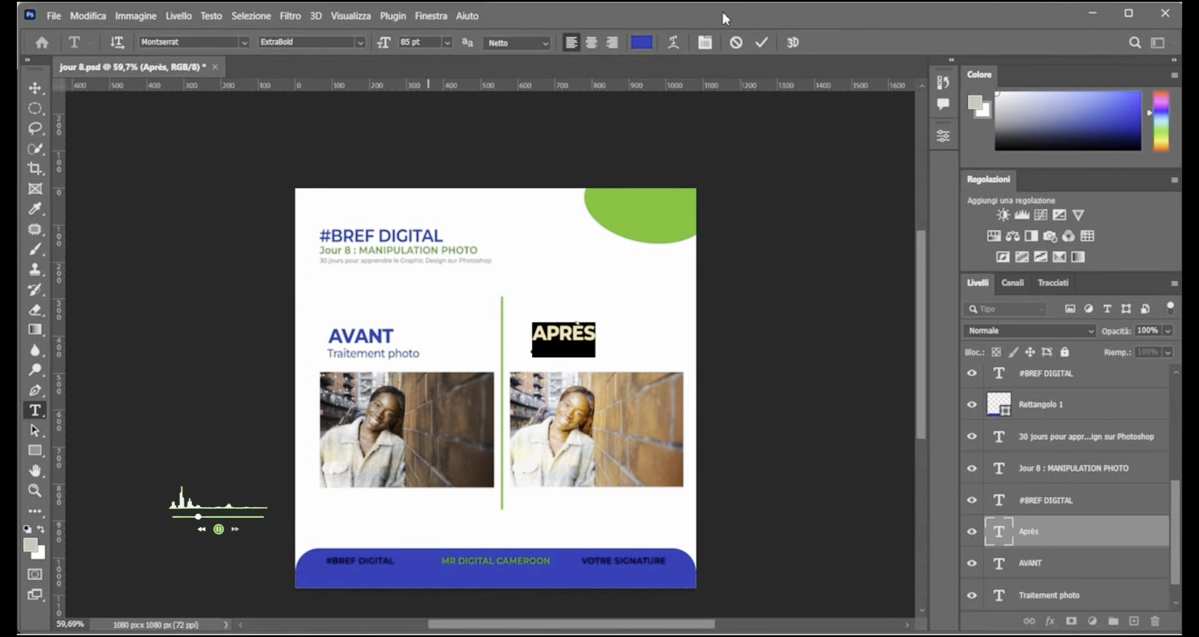
pyautogui.click(762, 43)
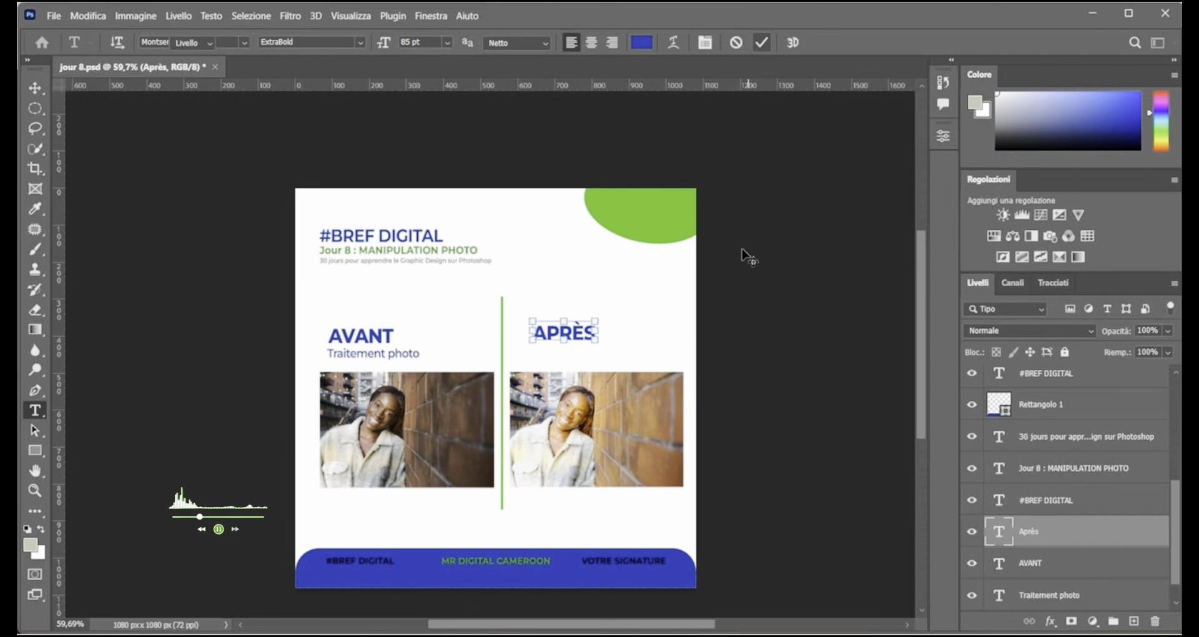
pyautogui.press('v')
# - Duplicate the "Traitement photo" caption and place the copy directly under the APRÈS heading
pyautogui.click(382, 353)
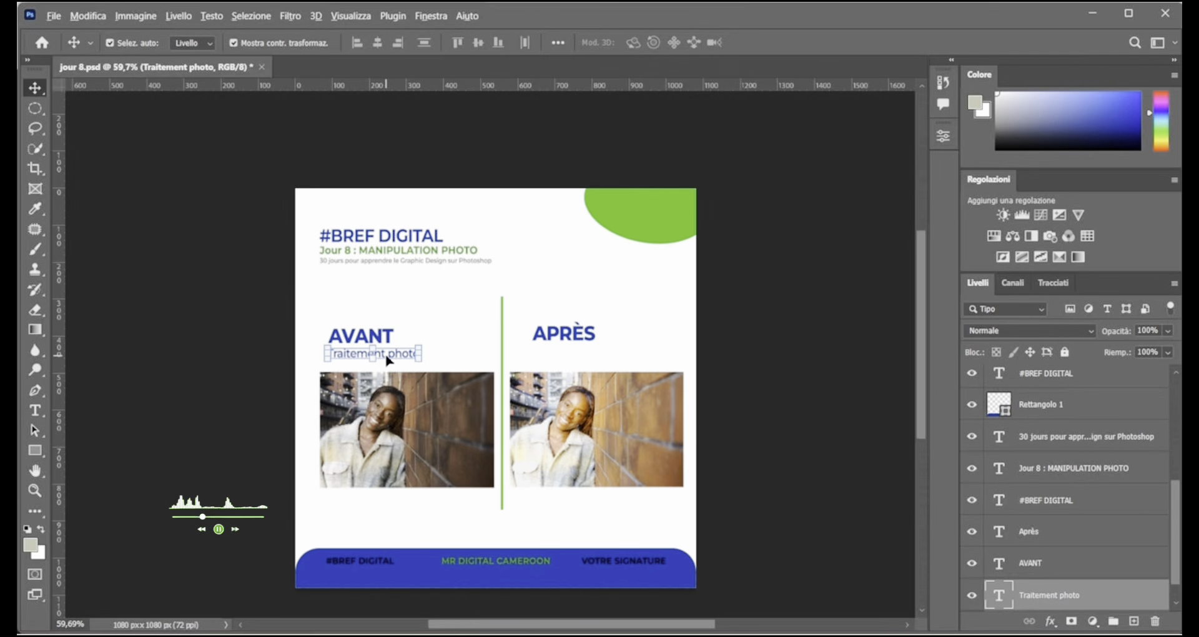
pyautogui.moveTo(389, 361); pyautogui.dragTo(592, 356)
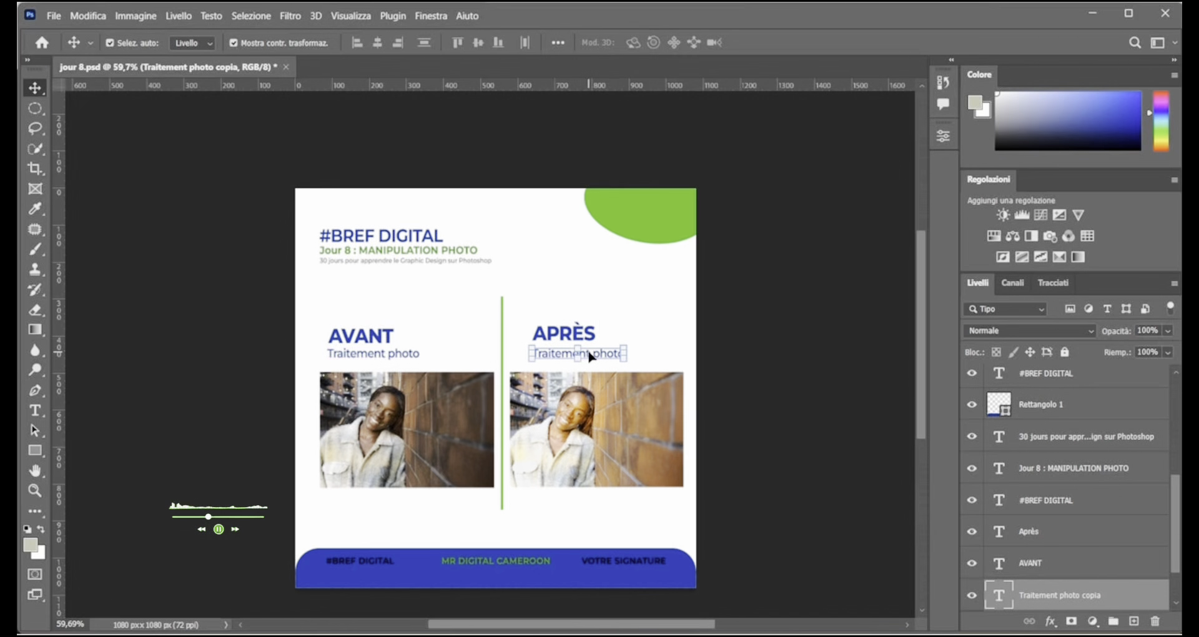
pyautogui.click(720, 321)
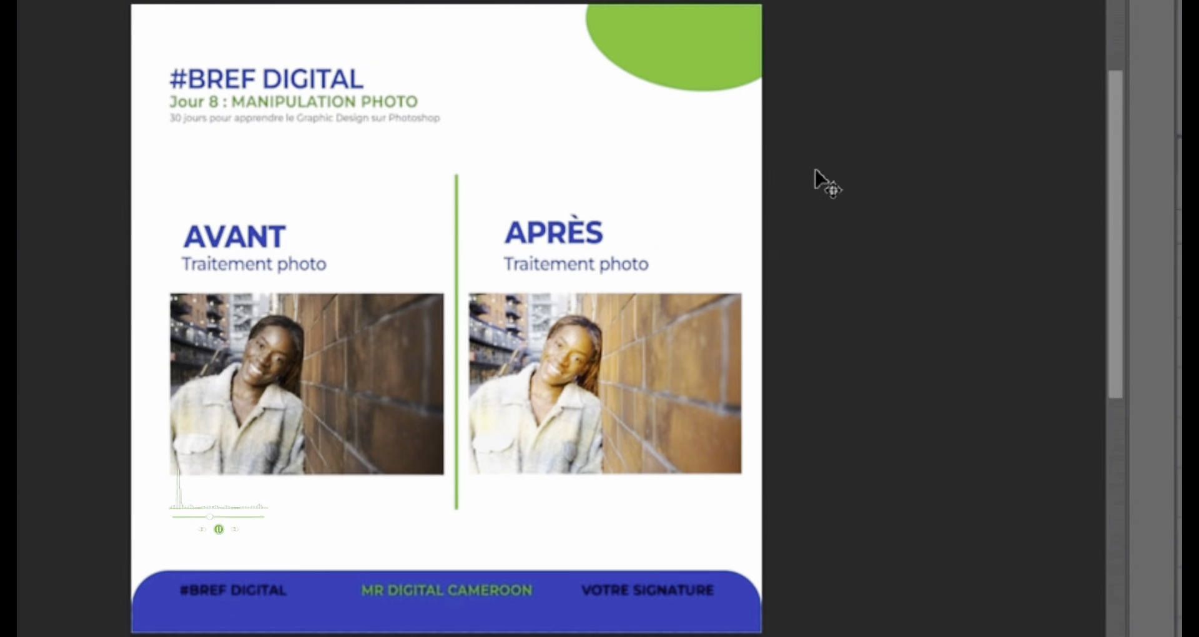
# - Move the AVANT and APRÈS headings and their captions so each lines up with the left edge of its photo
pyautogui.moveTo(254, 238); pyautogui.dragTo(245, 234)
pyautogui.click(858, 315)
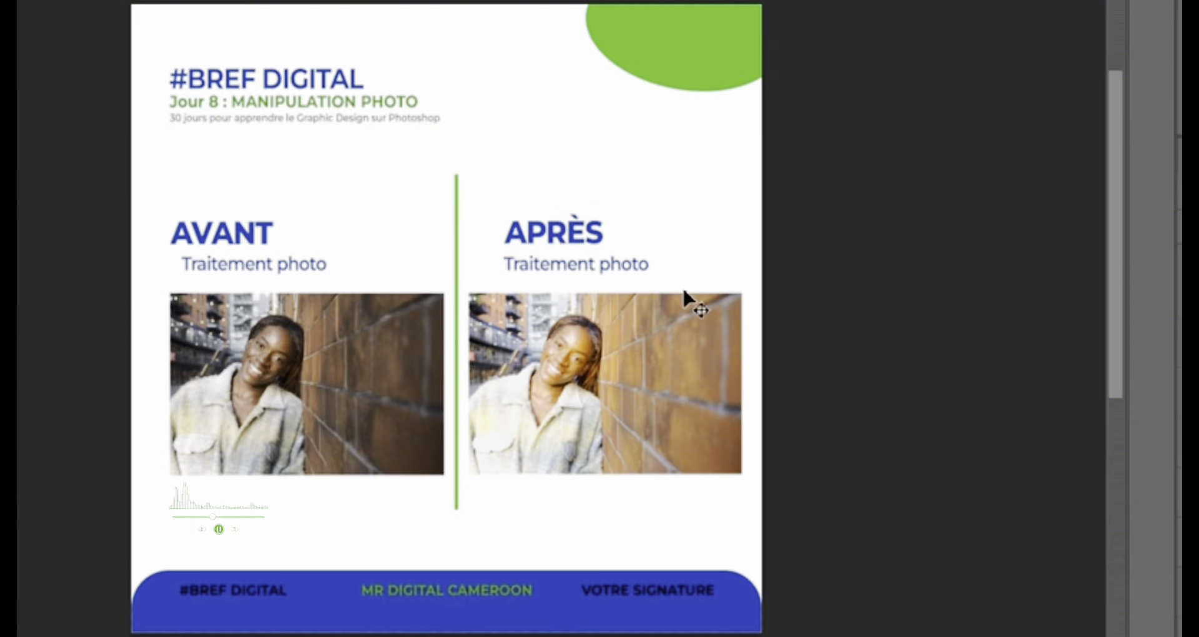
pyautogui.moveTo(276, 273); pyautogui.dragTo(266, 268)
pyautogui.moveTo(566, 241); pyautogui.dragTo(527, 238)
pyautogui.click(803, 259)
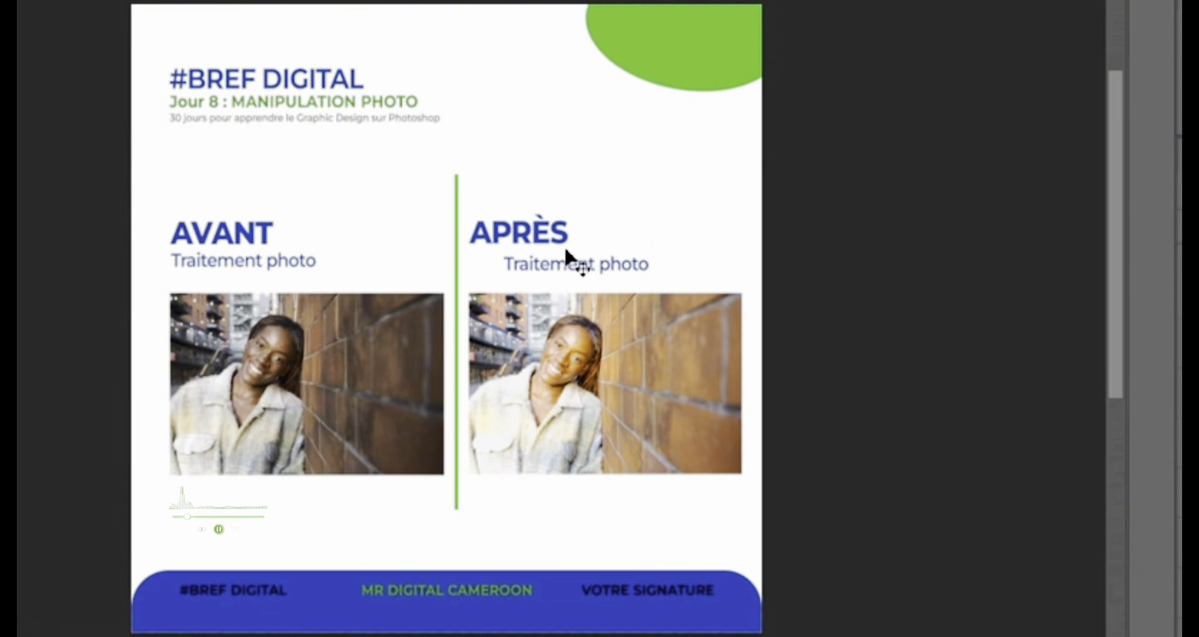
pyautogui.moveTo(592, 275); pyautogui.dragTo(557, 273)
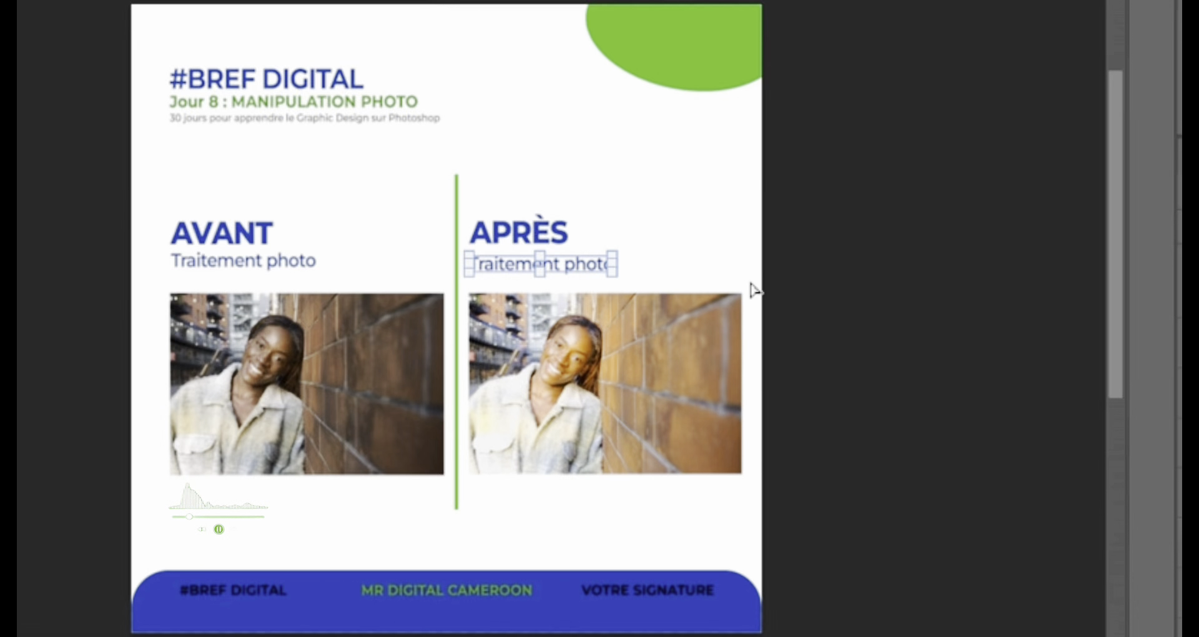
# - Shift the green divider slightly left to centre it between the photos, and shorten its upper end to just above the headings
pyautogui.click(457, 208)
pyautogui.moveTo(457, 203); pyautogui.dragTo(452, 194)
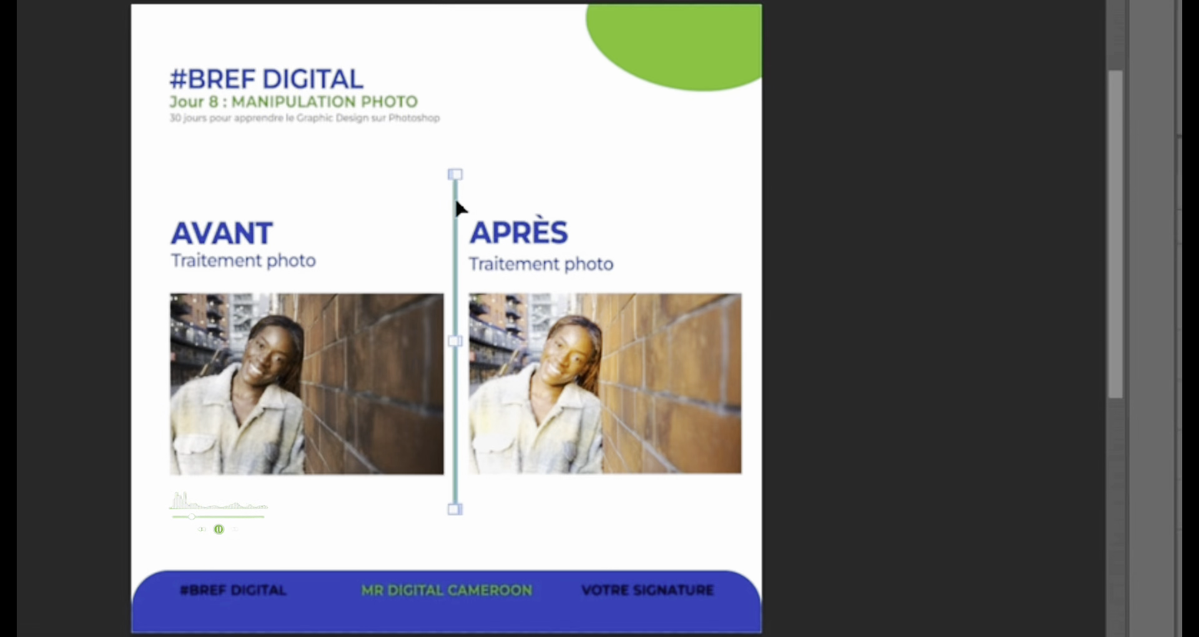
pyautogui.click(839, 256)
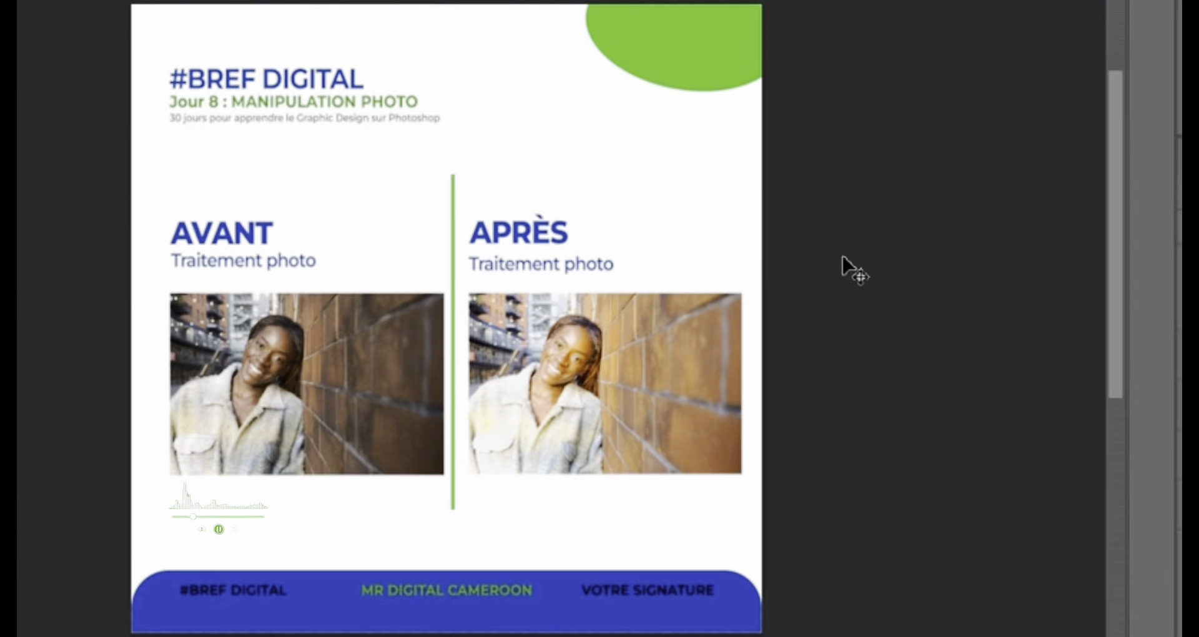
pyautogui.click(454, 212)
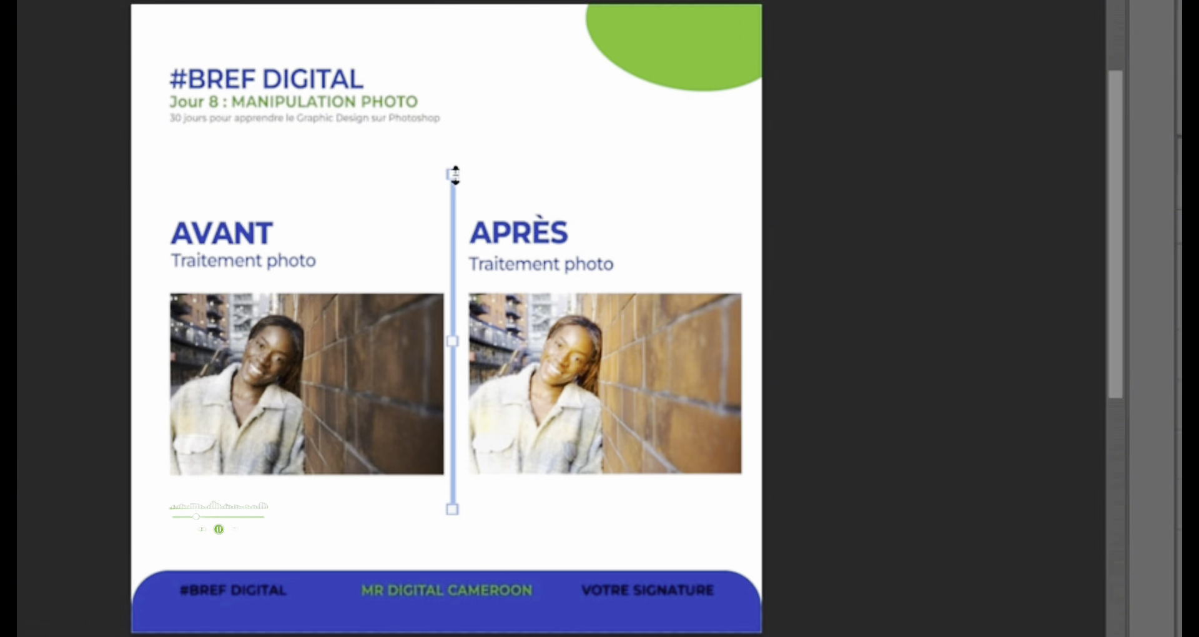
pyautogui.moveTo(454, 174); pyautogui.dragTo(454, 213)
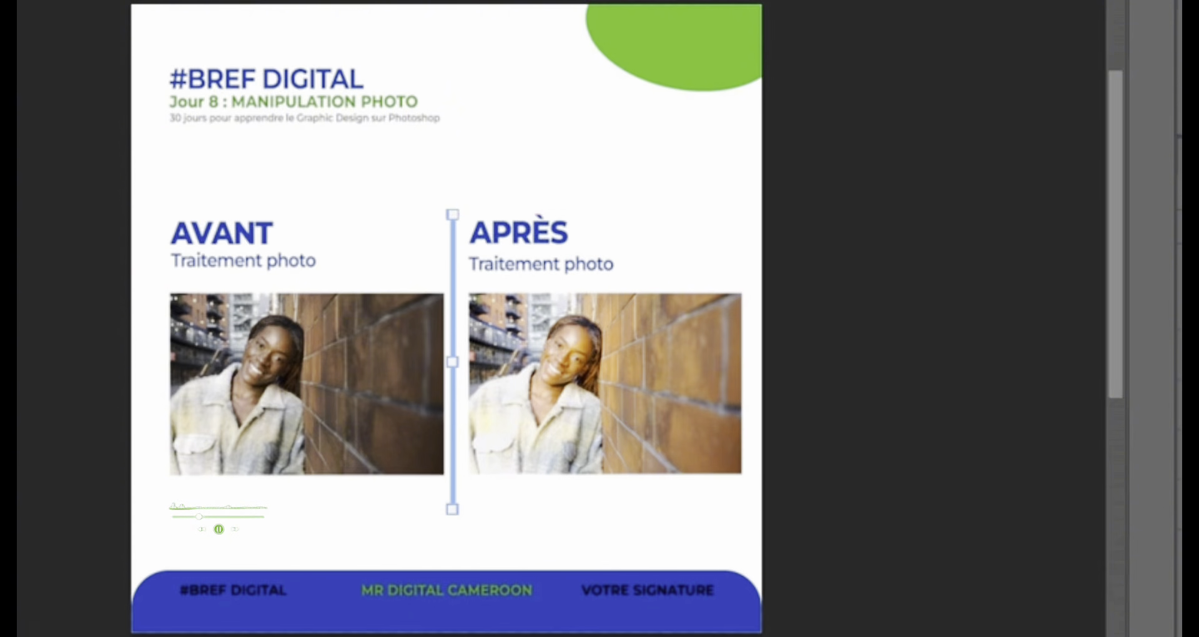
pyautogui.click(860, 235)
pyautogui.click(880, 319)
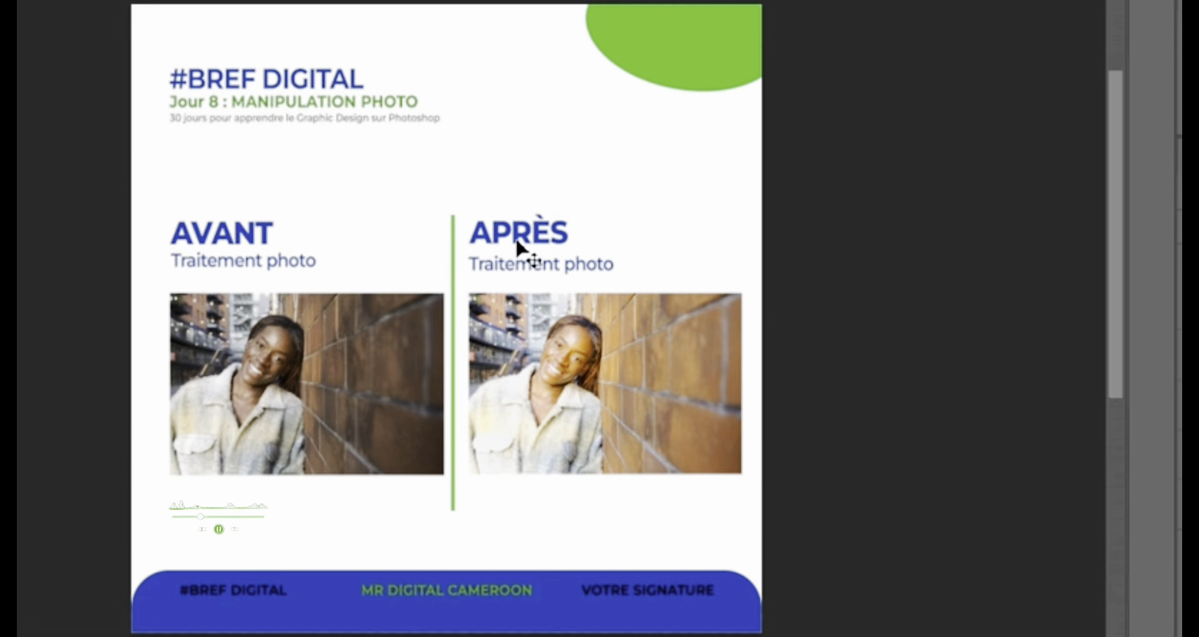
# - Examine the alignment and spacing of the headings, captions, photos and divider down to the footer
pyautogui.scroll(-3, 553, 233)
pyautogui.hscroll(1, 554, 233)
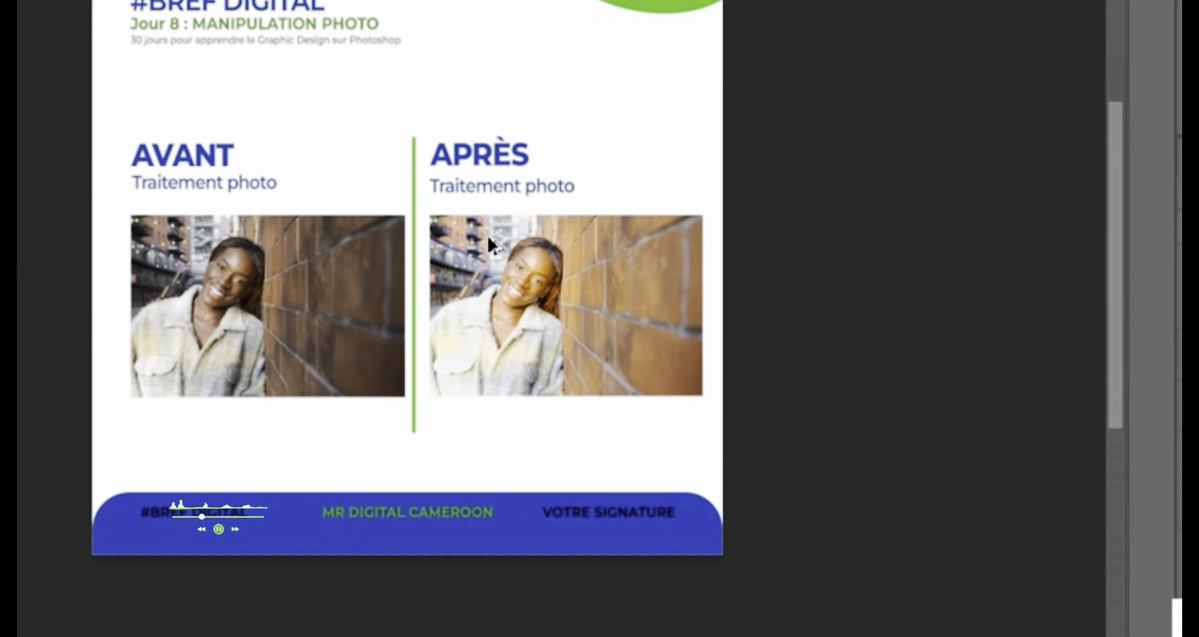
pyautogui.scroll(-1, 477, 240)
pyautogui.scroll(-1, 443, 225)
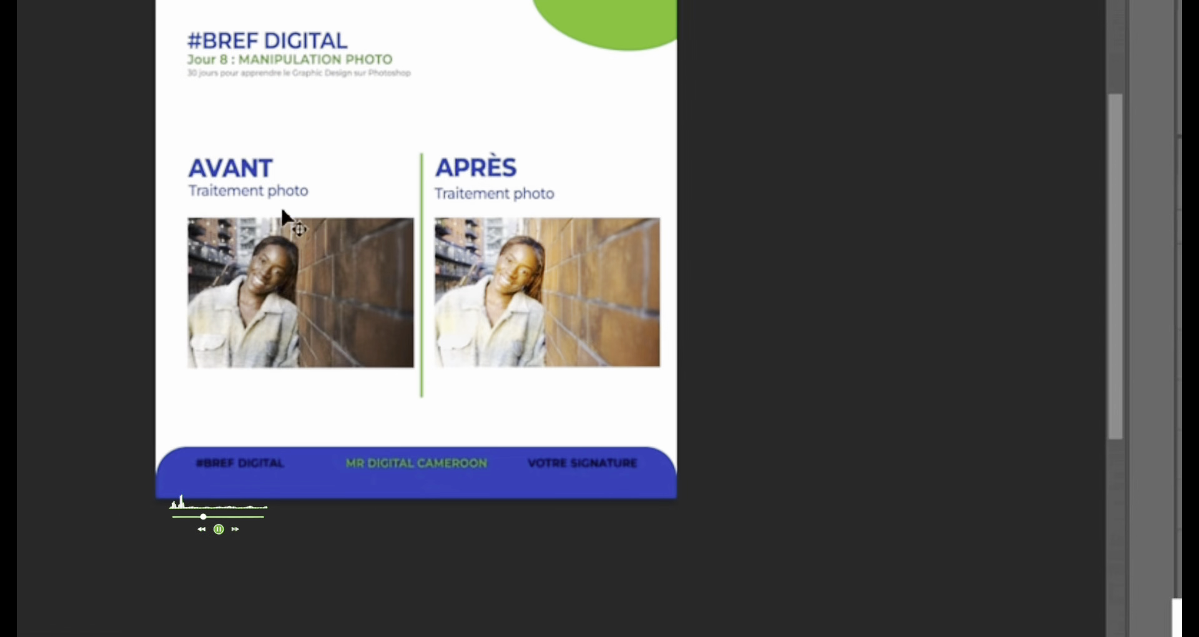
pyautogui.scroll(4, 350, 206)
pyautogui.scroll(2, 437, 250)
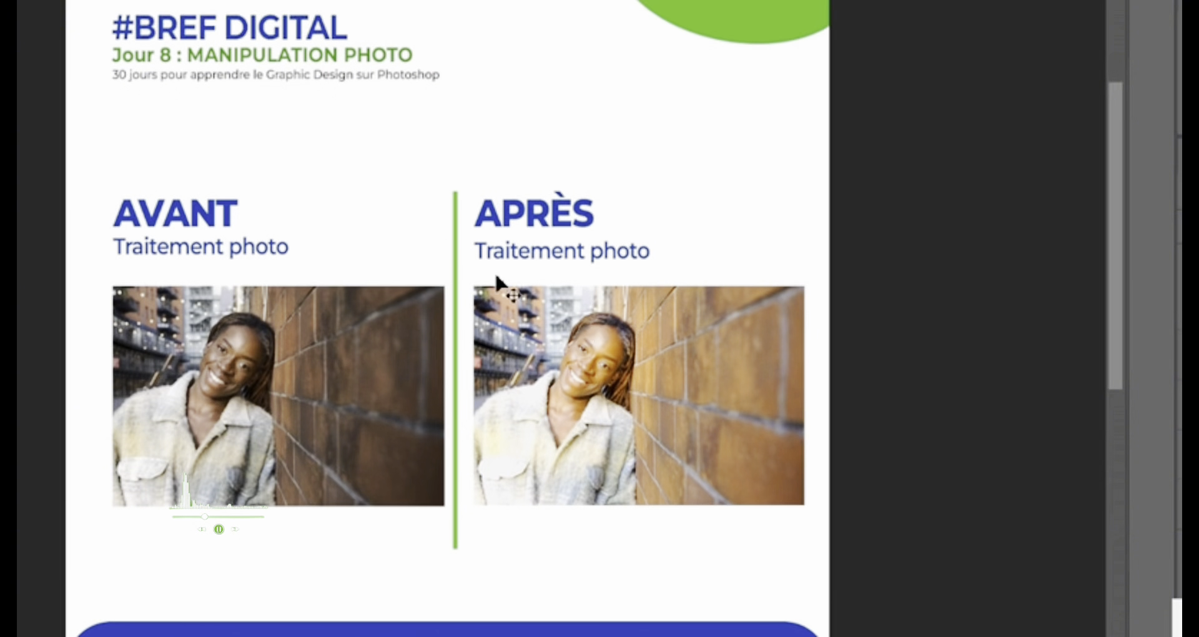
pyautogui.scroll(-2, 494, 262)
pyautogui.scroll(-2, 491, 230)
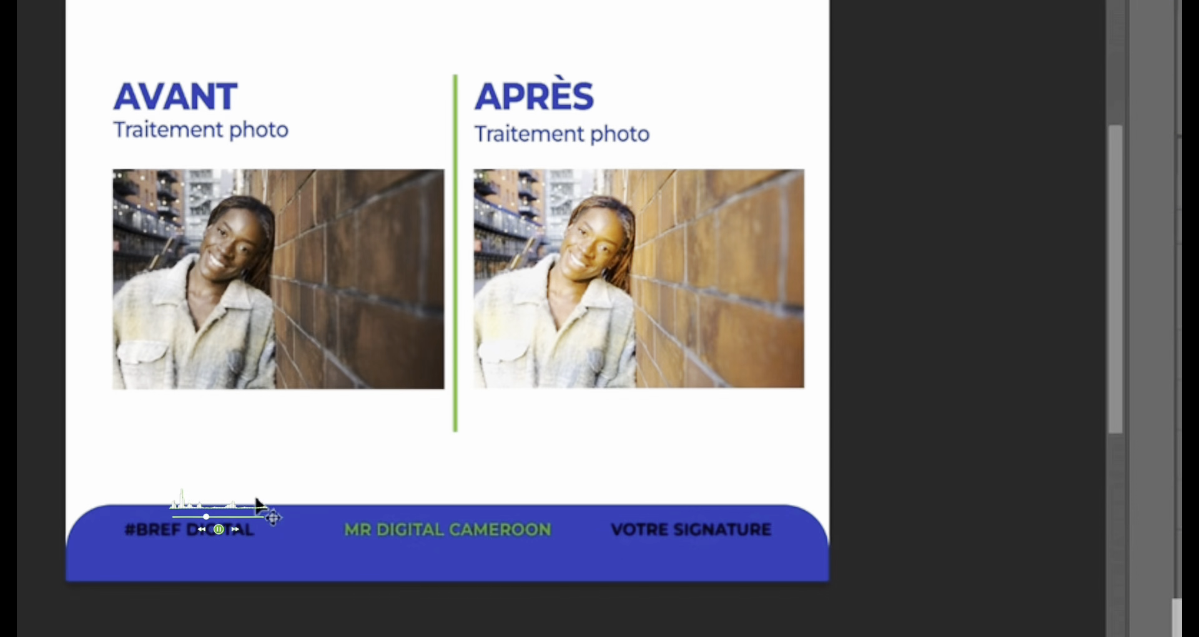
# - Inspect the hex code of the AVANT heading's text colour, leaving the colour as it is
pyautogui.click(215, 99)
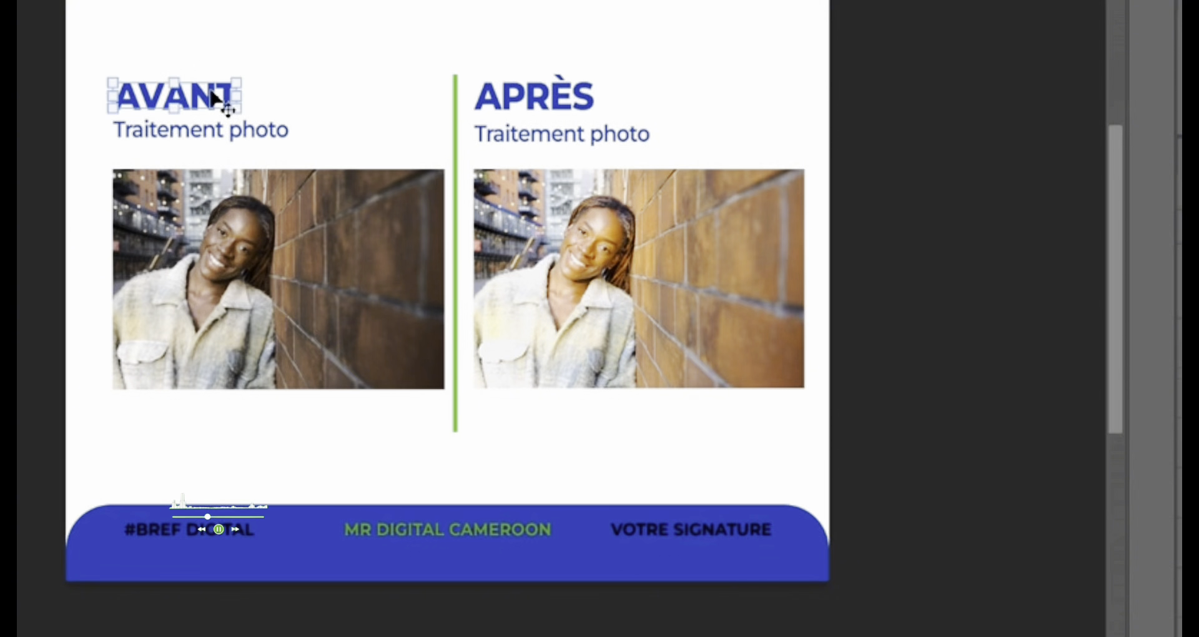
pyautogui.doubleClick(213, 95)
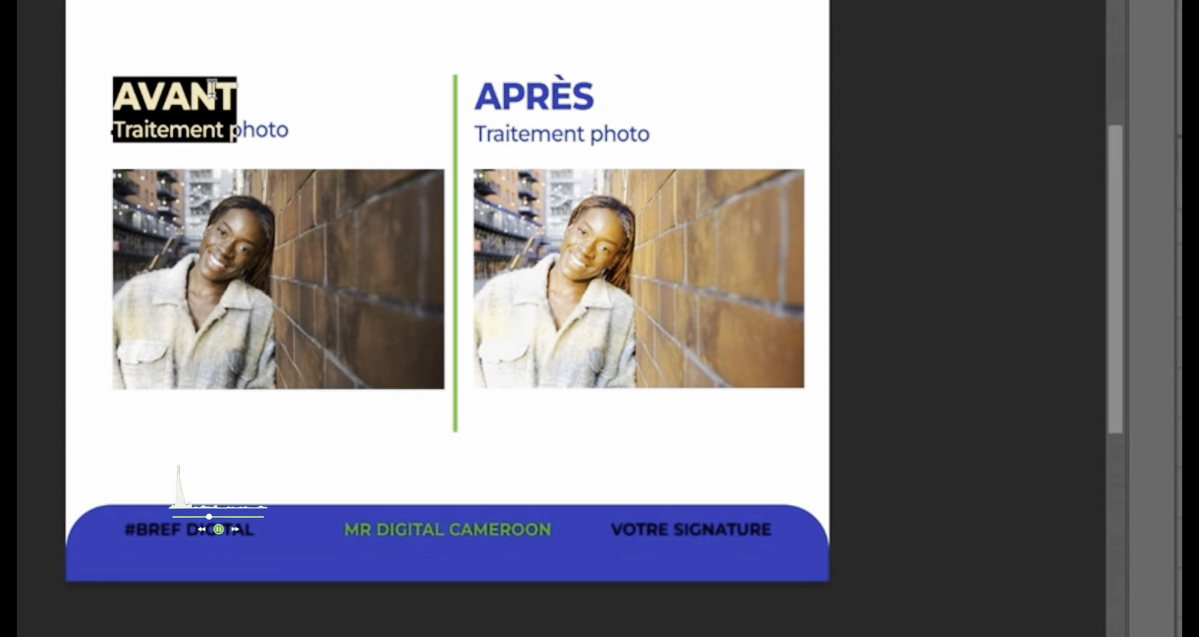
pyautogui.click(759, 1)
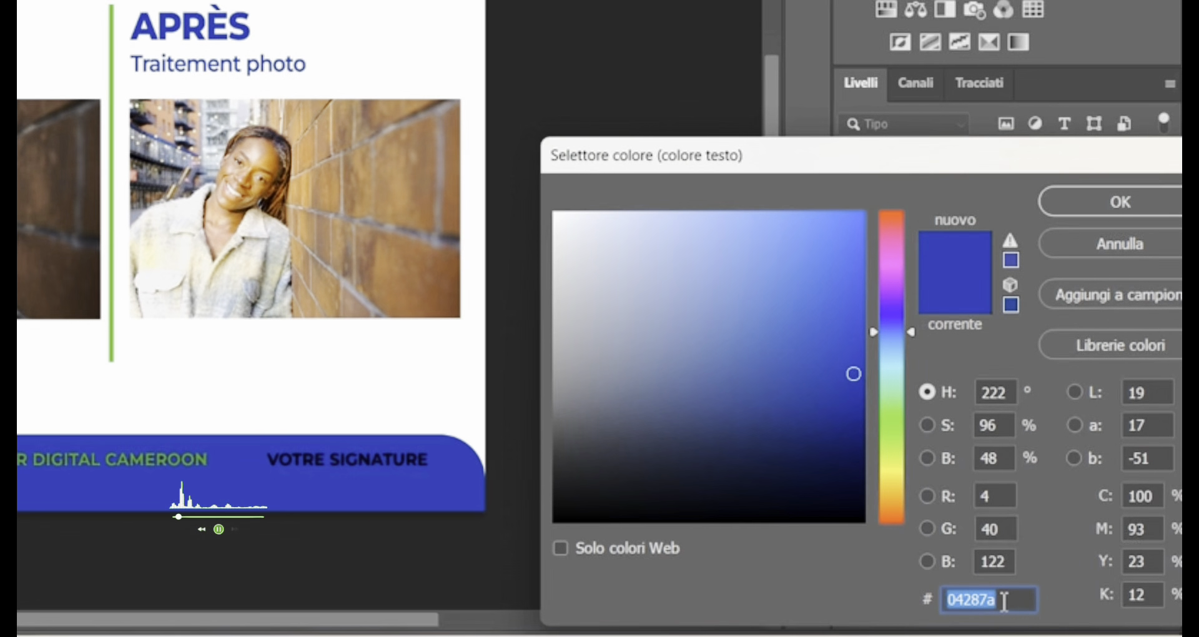
pyautogui.click(1072, 613)
pyautogui.moveTo(1010, 599); pyautogui.dragTo(942, 602)
pyautogui.click(826, 333)
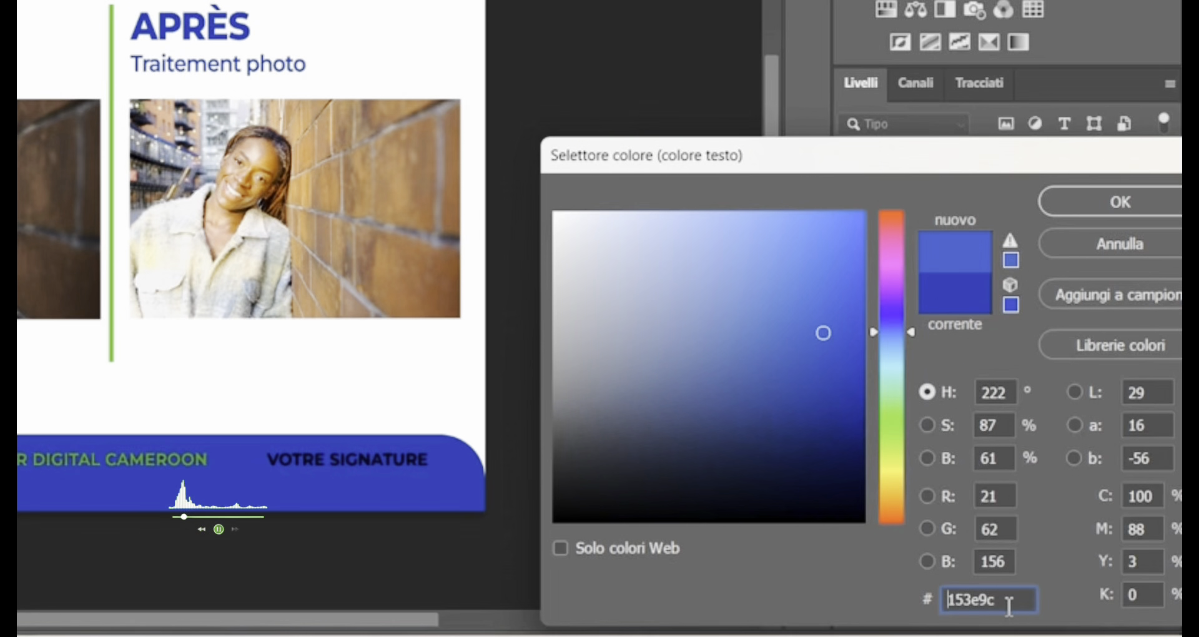
pyautogui.click(1085, 244)
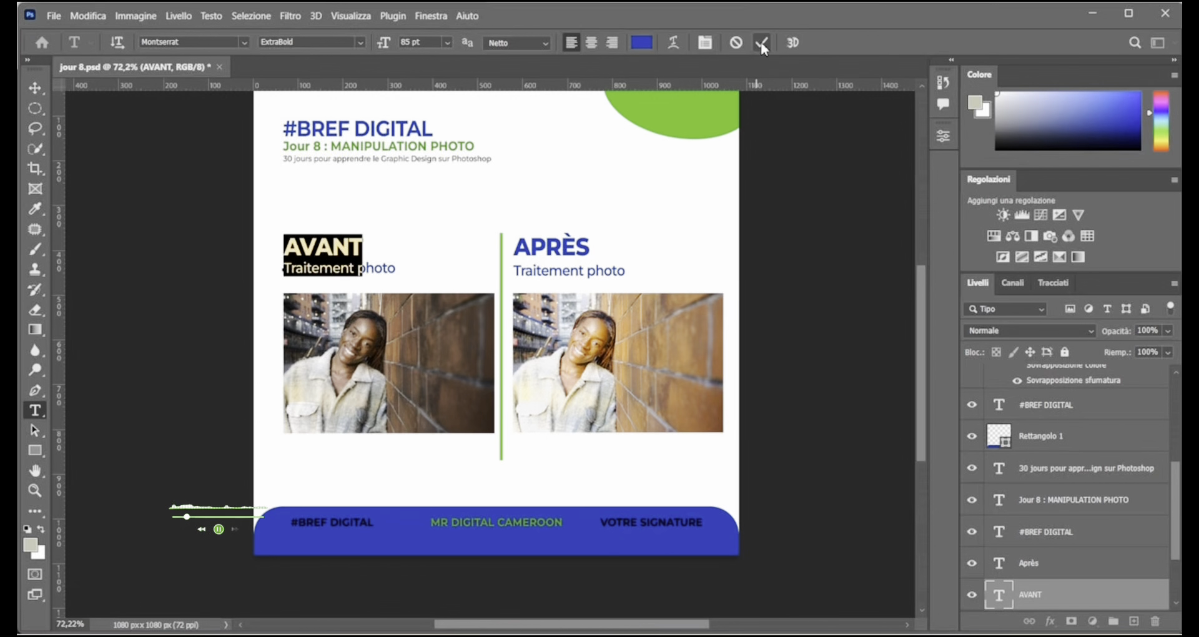
pyautogui.click(761, 42)
pyautogui.press('v')
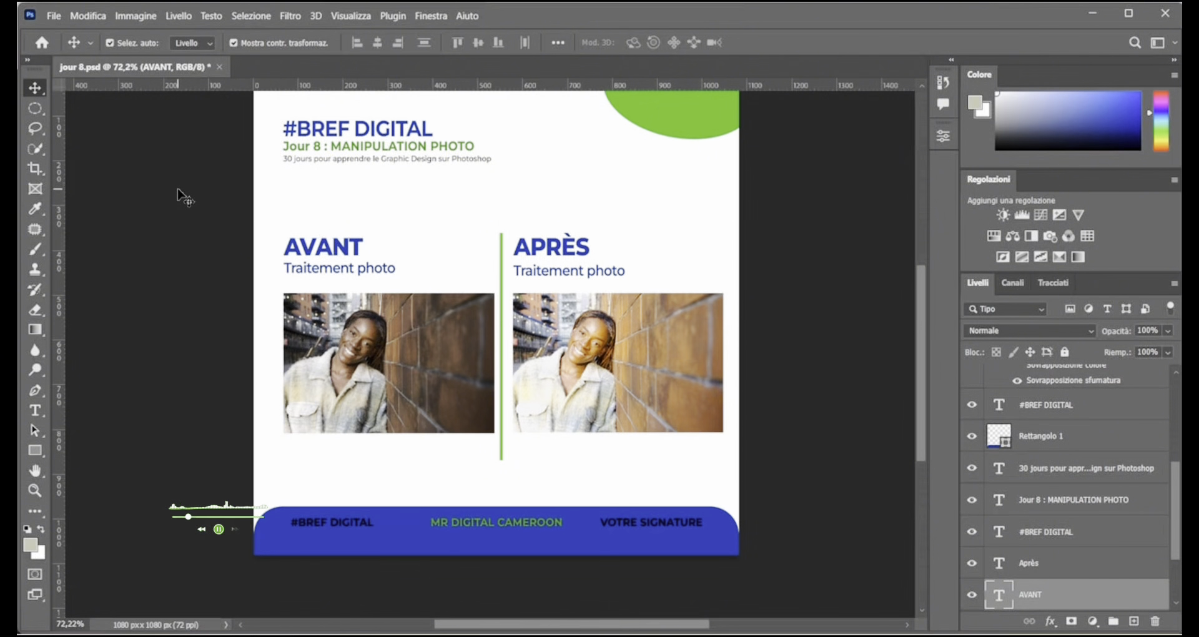
pyautogui.click(178, 190)
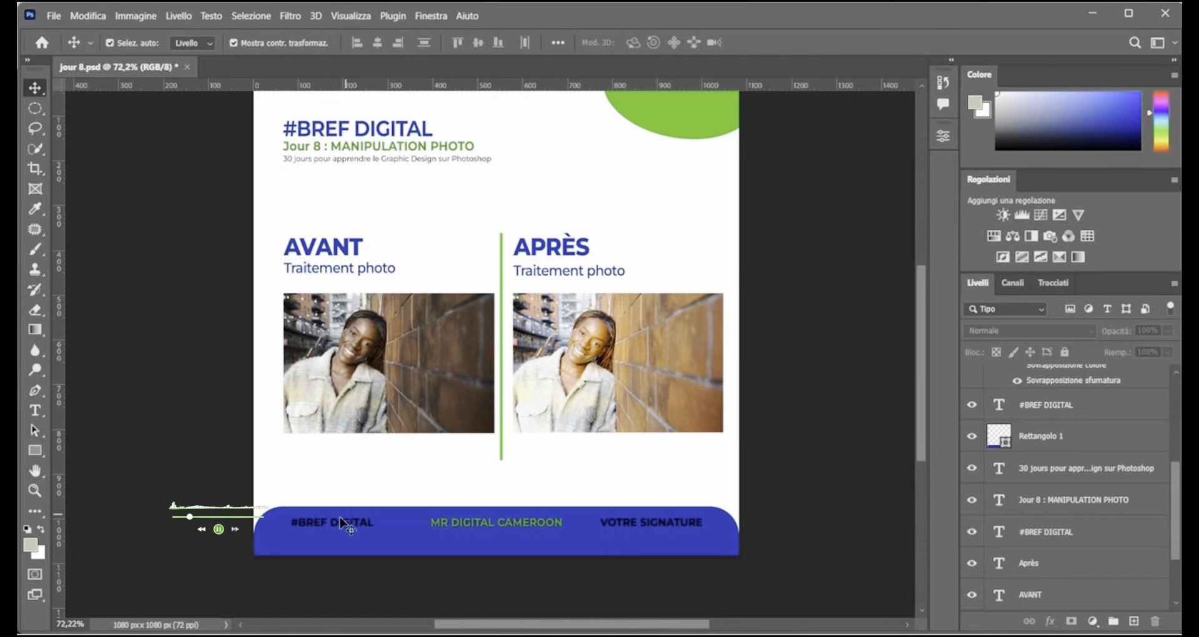
# - Move the footer's #BREF DIGITAL text in line with the AVANT photo's left edge and VOTRE SIGNATURE with the APRÈS photo's right edge
pyautogui.click(342, 523)
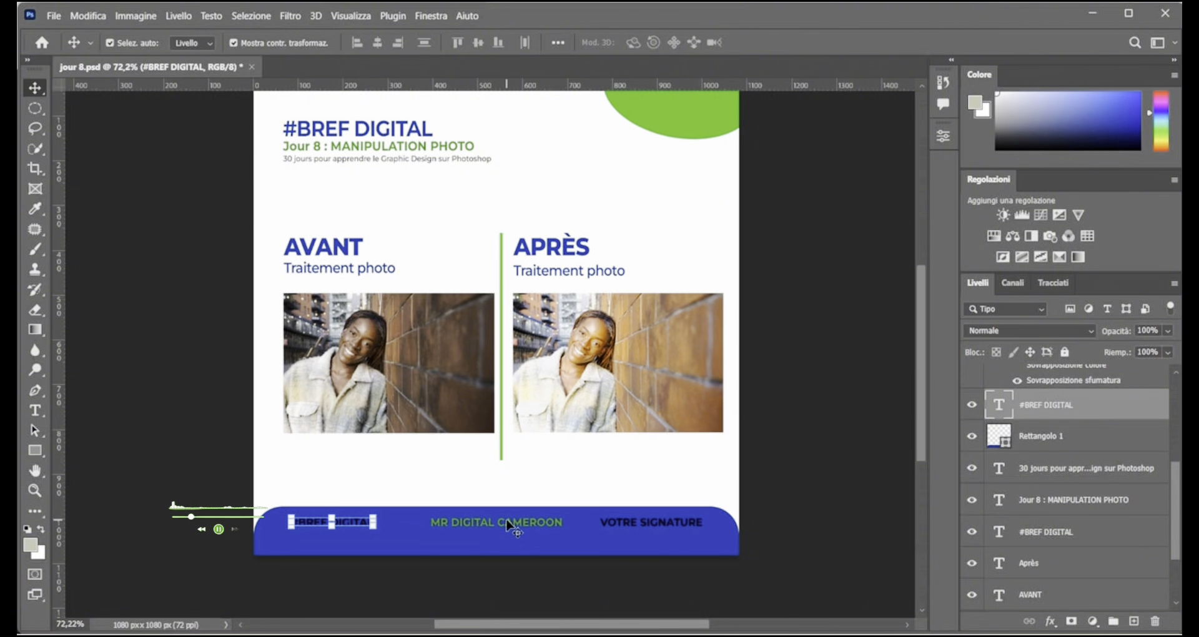
pyautogui.keyDown('shift'); pyautogui.click(510, 529); pyautogui.keyUp('shift')
pyautogui.keyDown('shift'); pyautogui.click(654, 527); pyautogui.keyUp('shift')
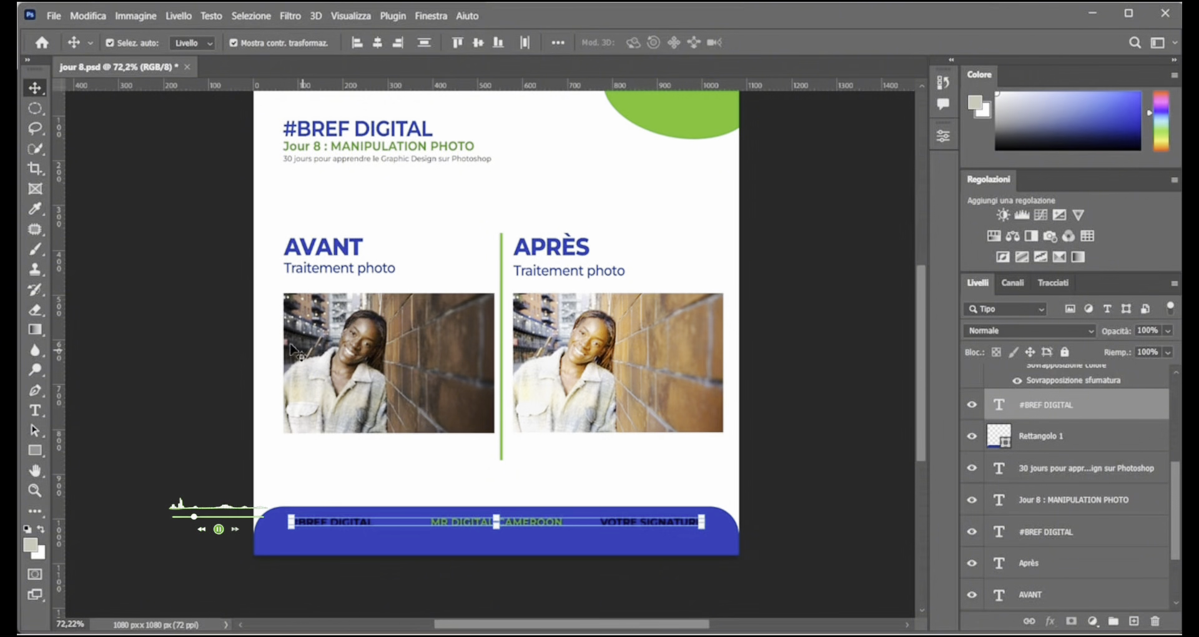
pyautogui.moveTo(290, 456); pyautogui.dragTo(310, 528)
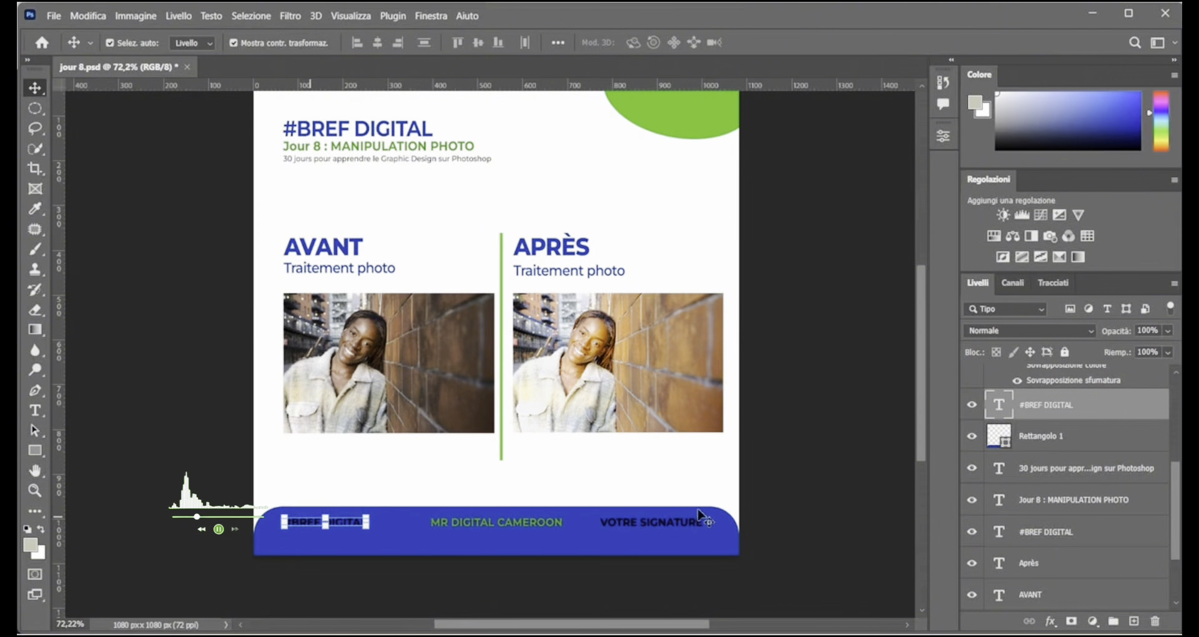
pyautogui.click(697, 528)
pyautogui.moveTo(698, 529); pyautogui.dragTo(707, 529)
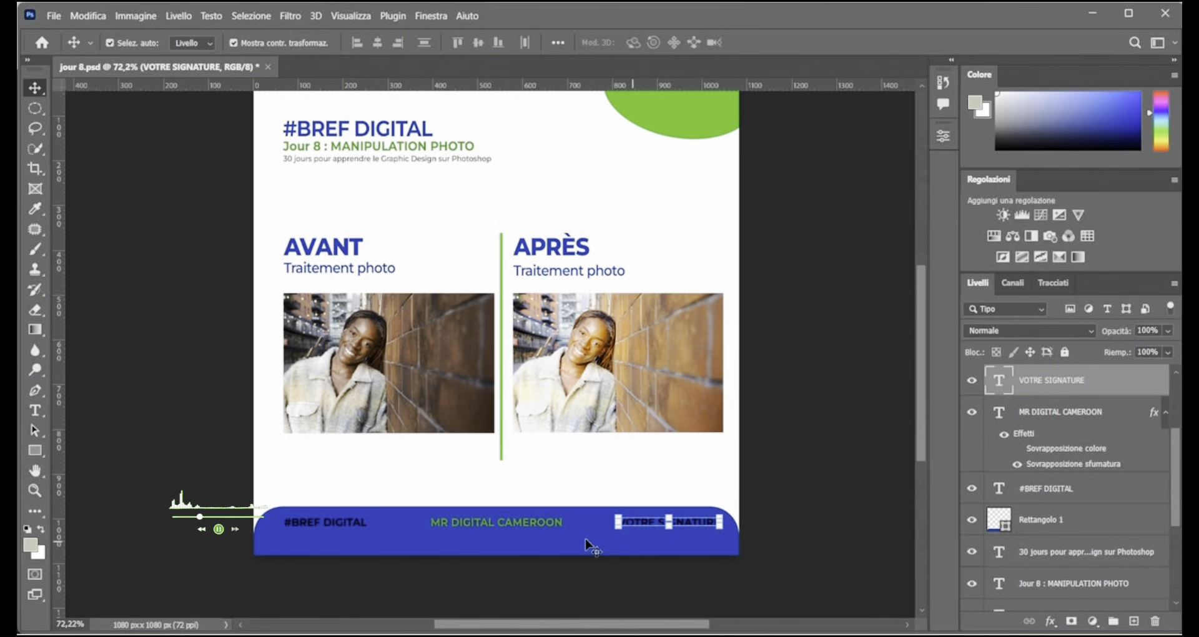
# - Distribute the three footer texts evenly across the horizontal space between the outer two
pyautogui.keyDown('shift'); pyautogui.click(529, 527); pyautogui.keyUp('shift')
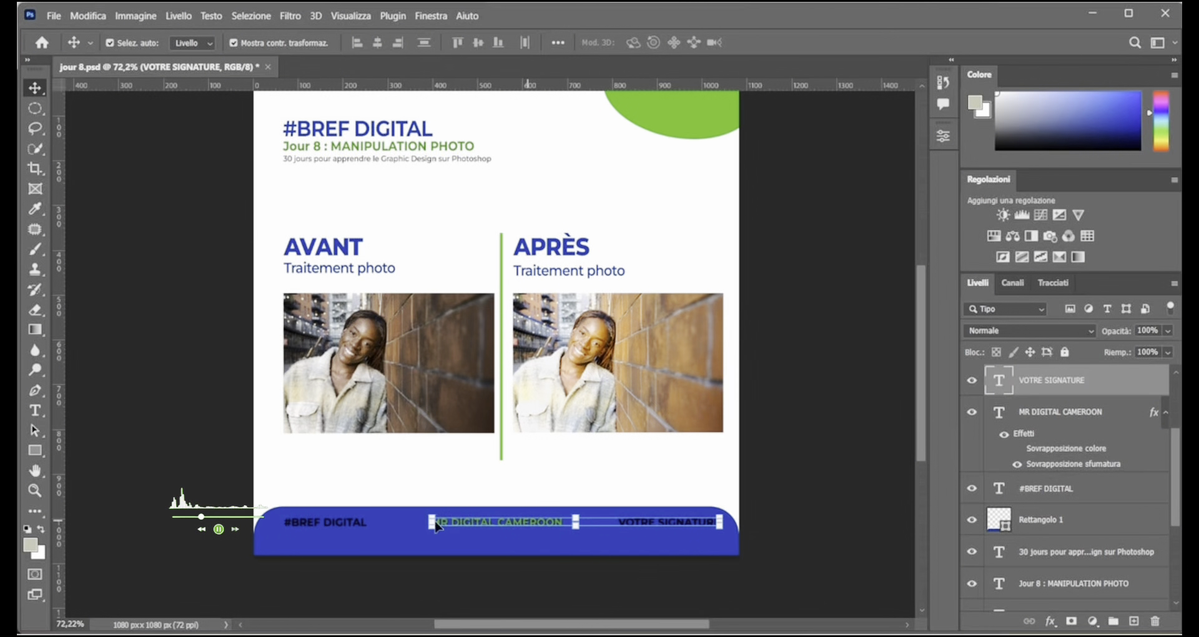
pyautogui.keyDown('shift'); pyautogui.click(348, 531); pyautogui.keyUp('shift')
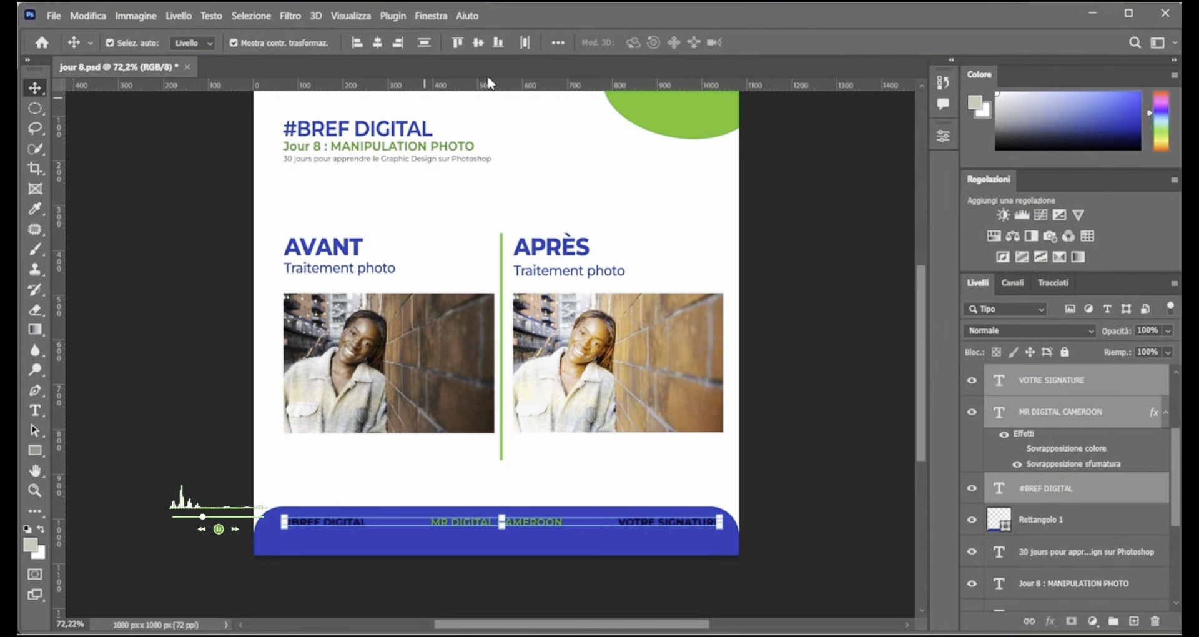
pyautogui.click(526, 44)
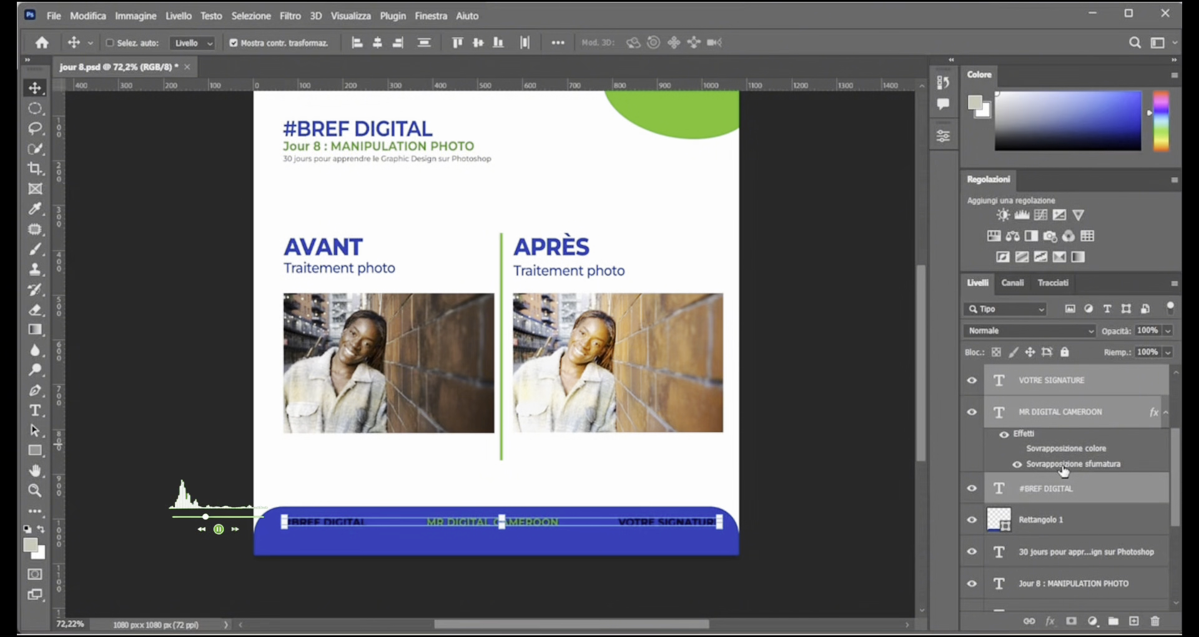
# - Group the three footer texts and apply a white Color Overlay (Sovrapposizione colore) to the group
pyautogui.hotkey('ctrl', 'g')
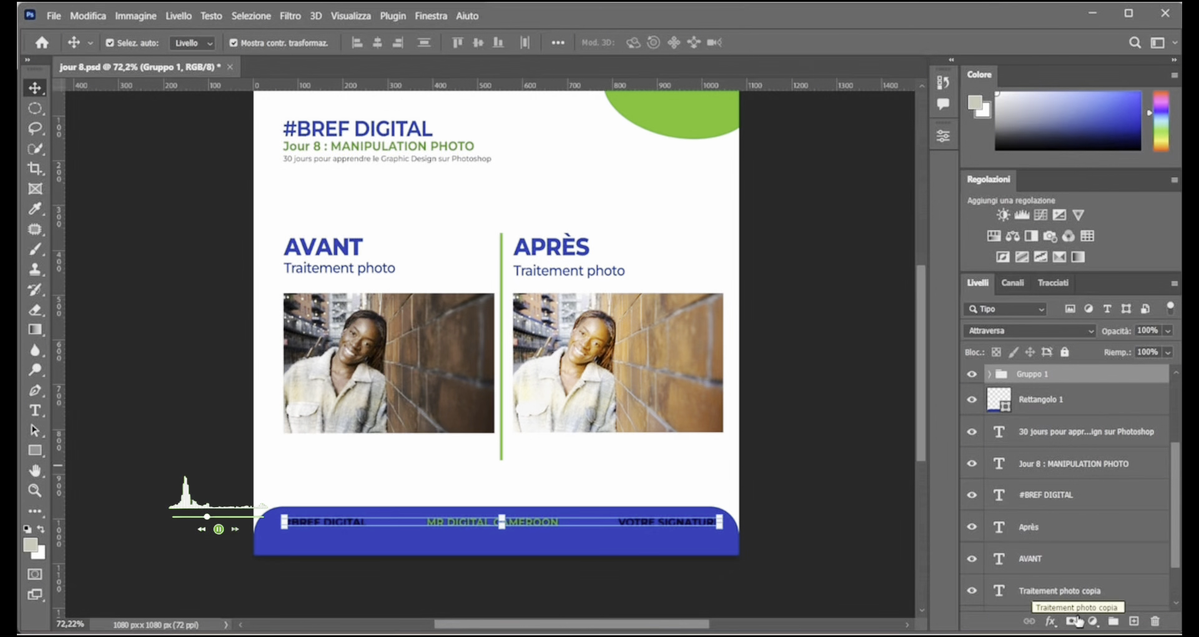
pyautogui.click(1051, 621)
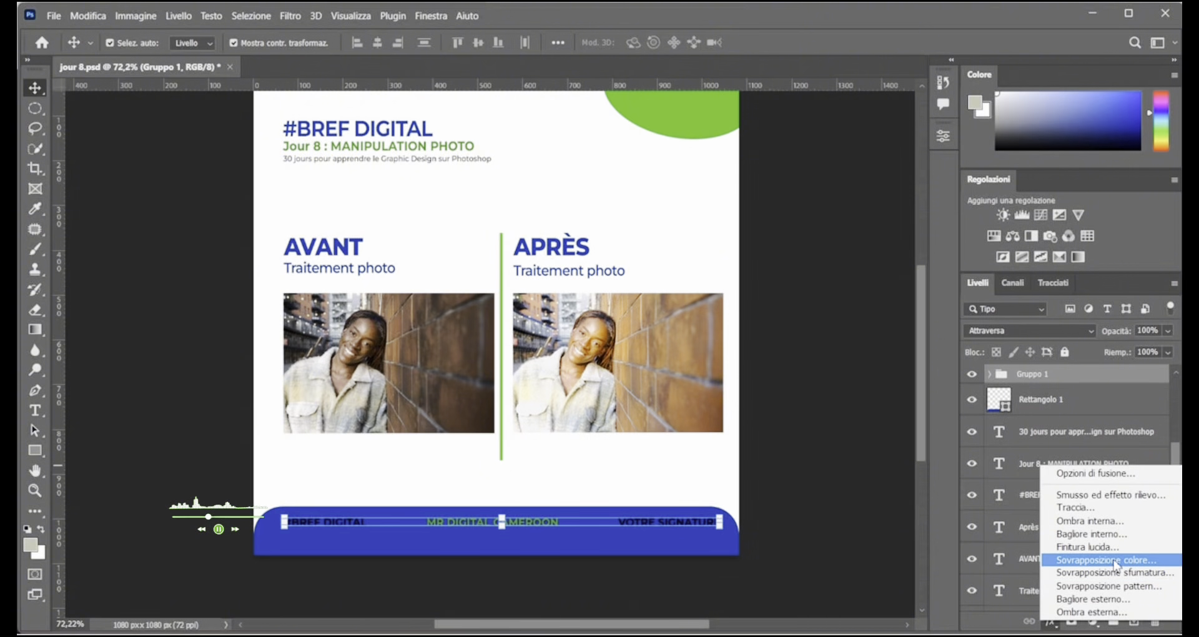
pyautogui.click(1115, 573)
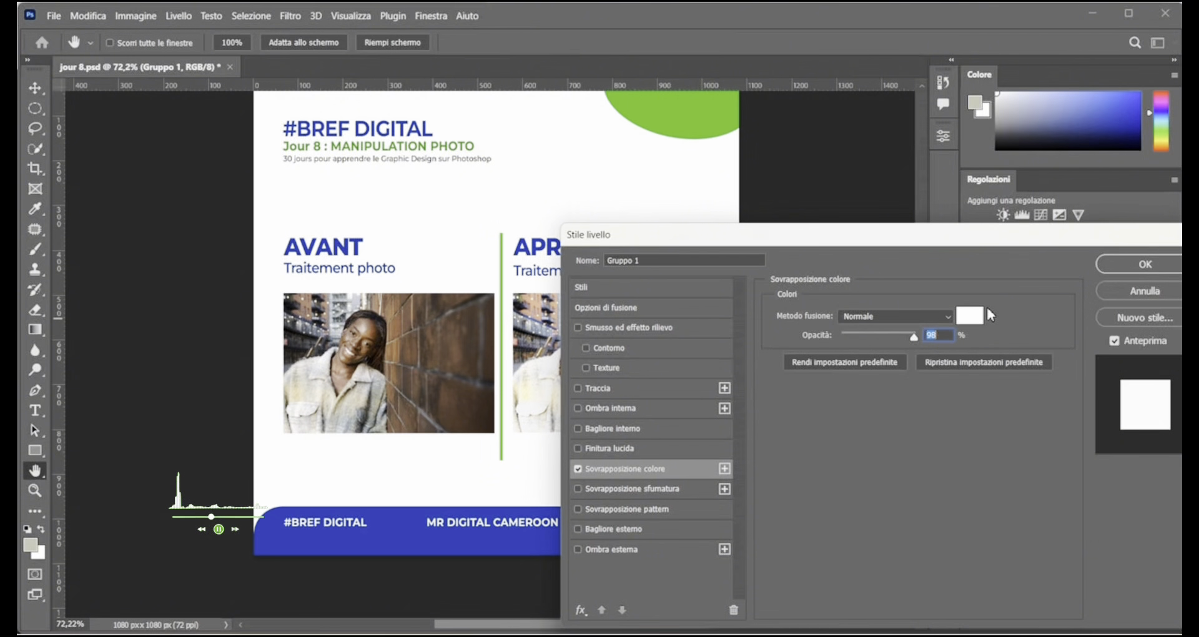
pyautogui.click(1127, 265)
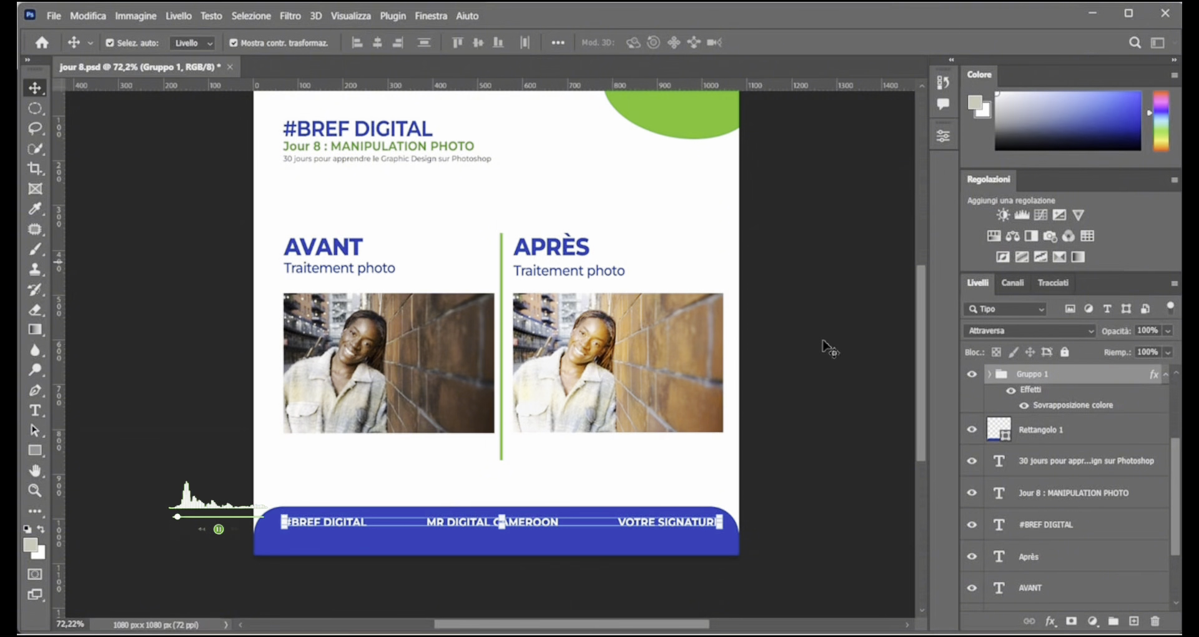
pyautogui.click(784, 361)
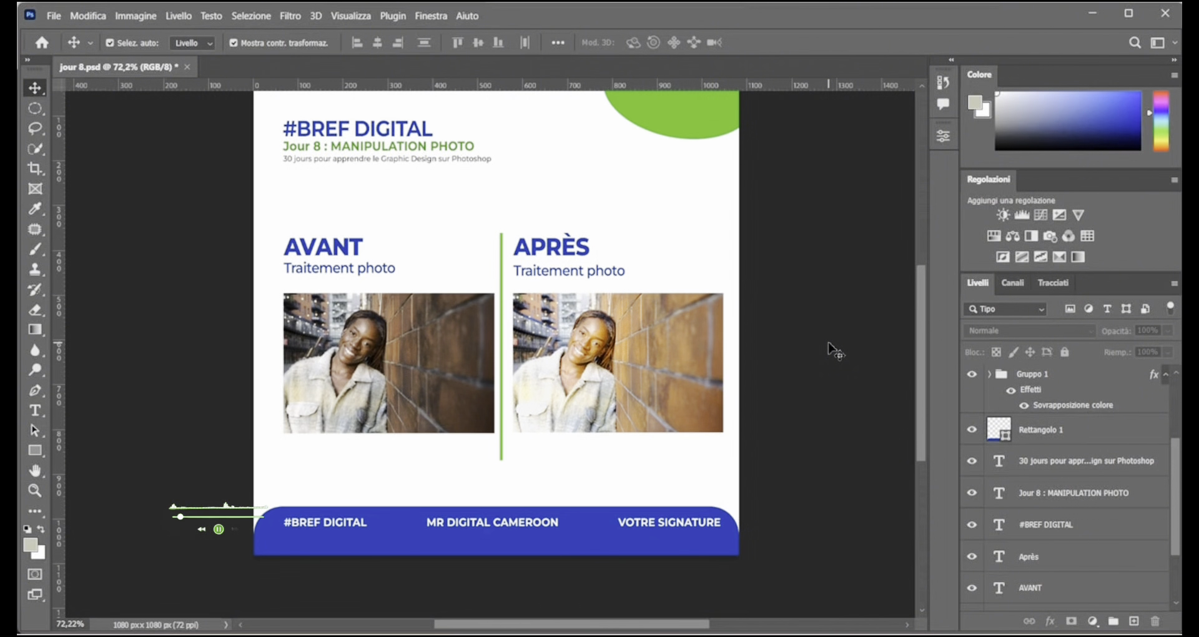
# - Save the jour 8 document
pyautogui.scroll(2, 764, 340)
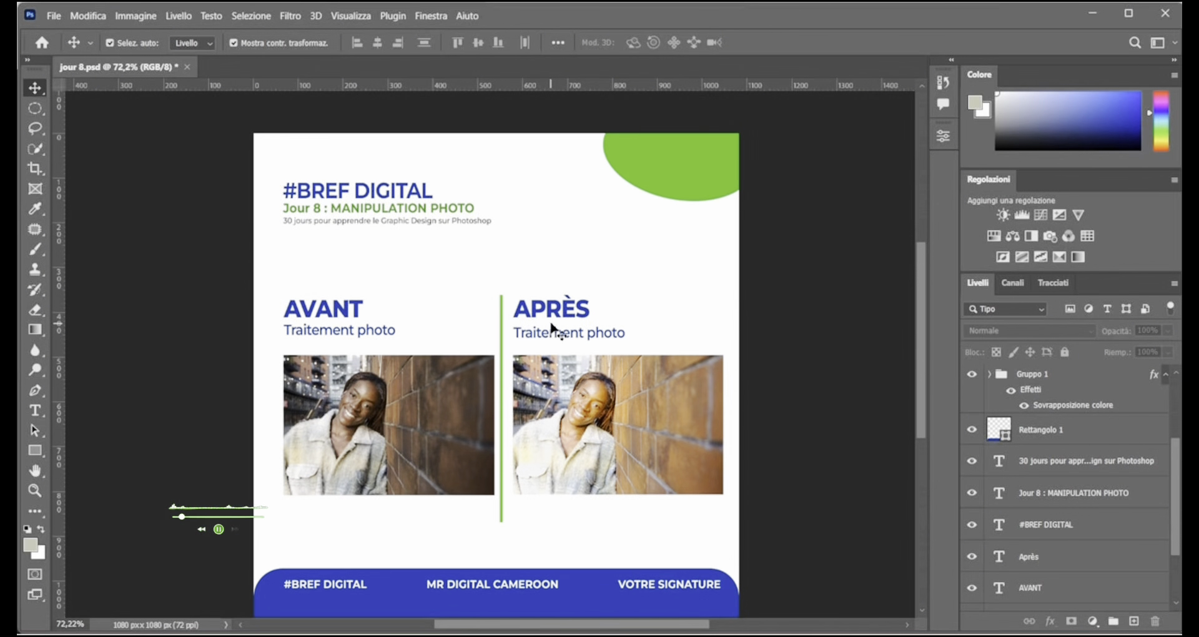
pyautogui.scroll(3, 553, 322)
pyautogui.press('ctrl')
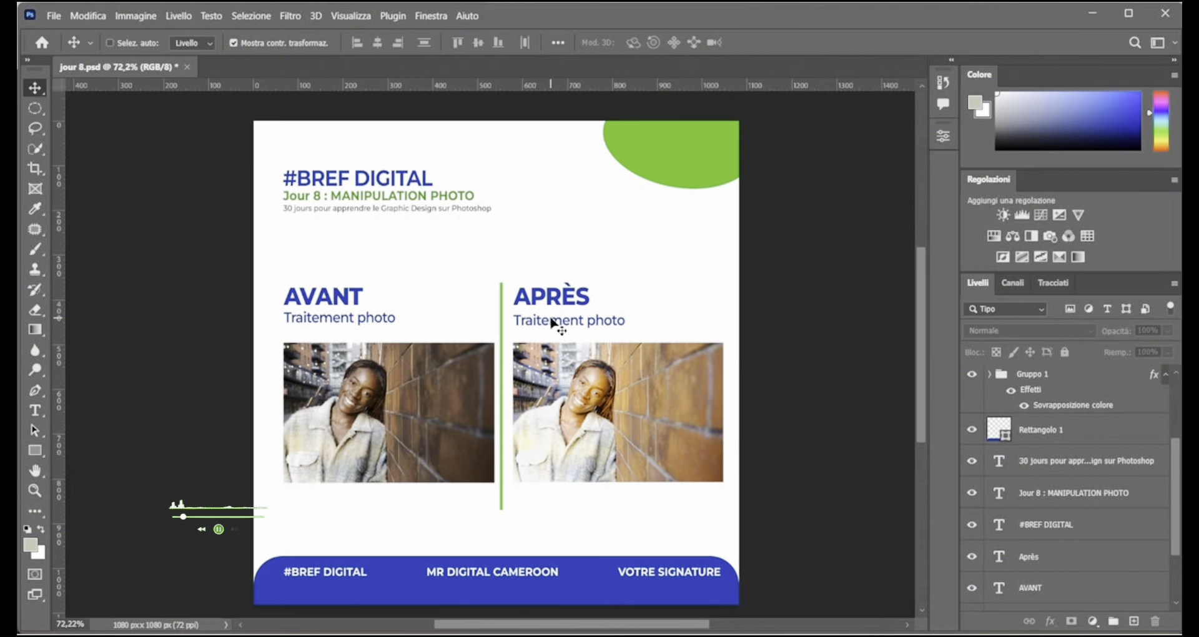
pyautogui.hotkey('ctrl', 's')
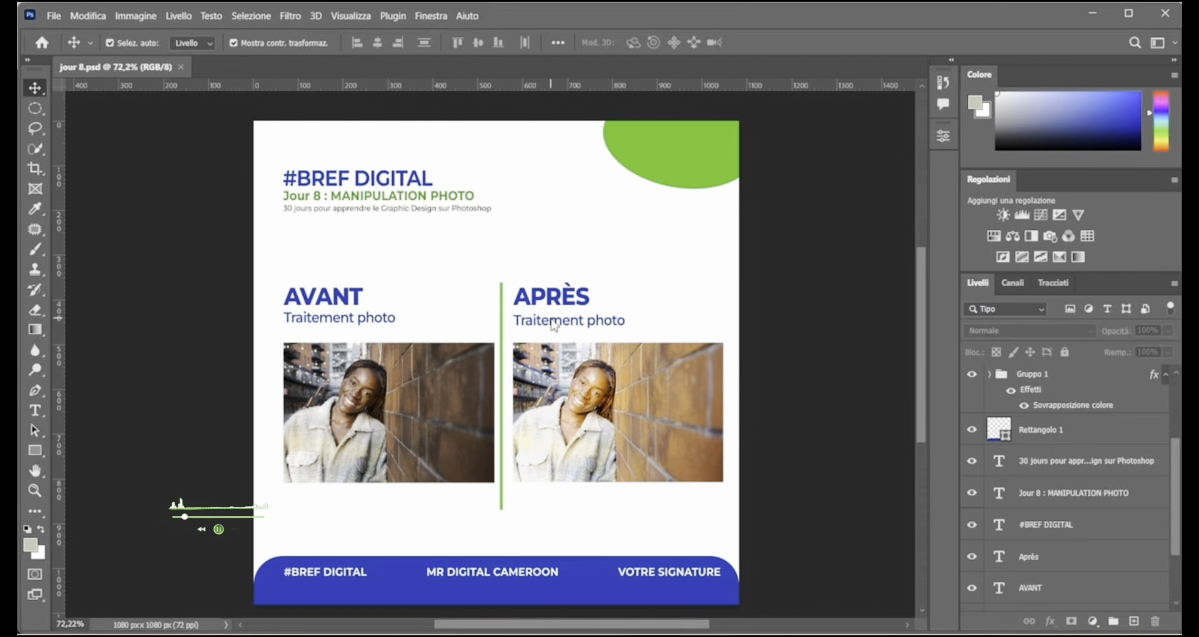